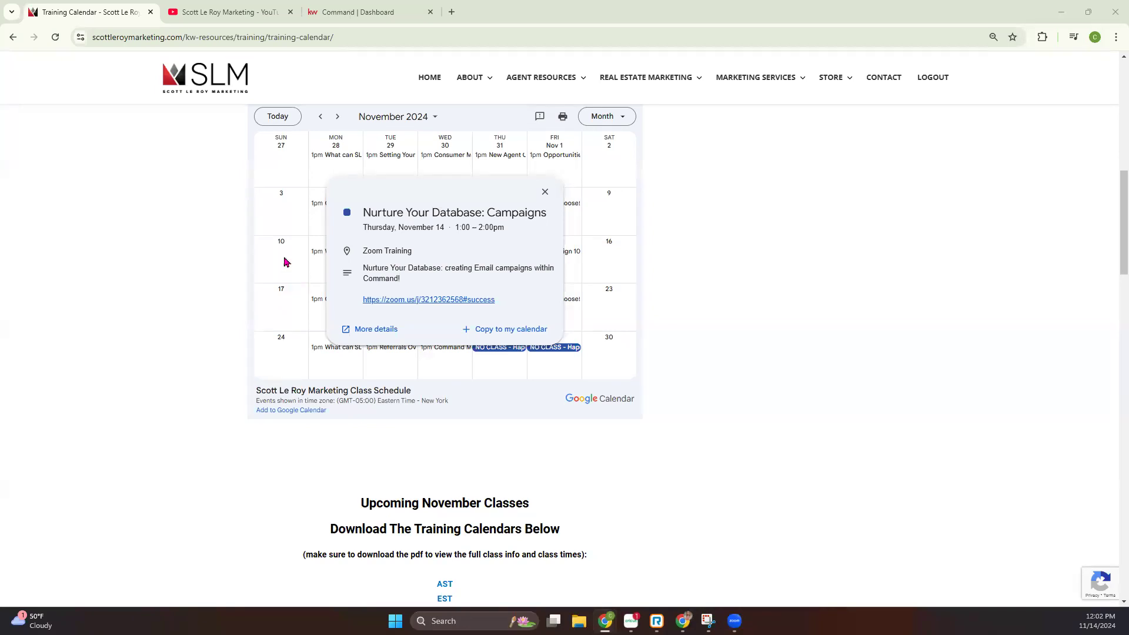
# Switch to the Command dashboard and open the Marketing Profile page under the account's Connect settings
pyautogui.click(373, 14)
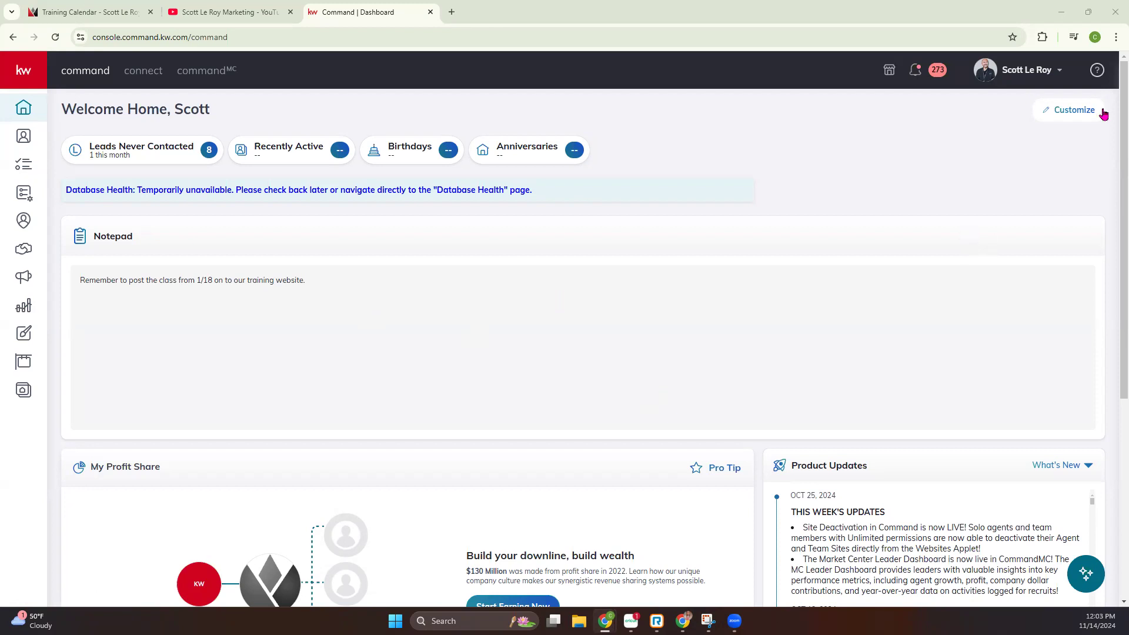
pyautogui.click(1027, 72)
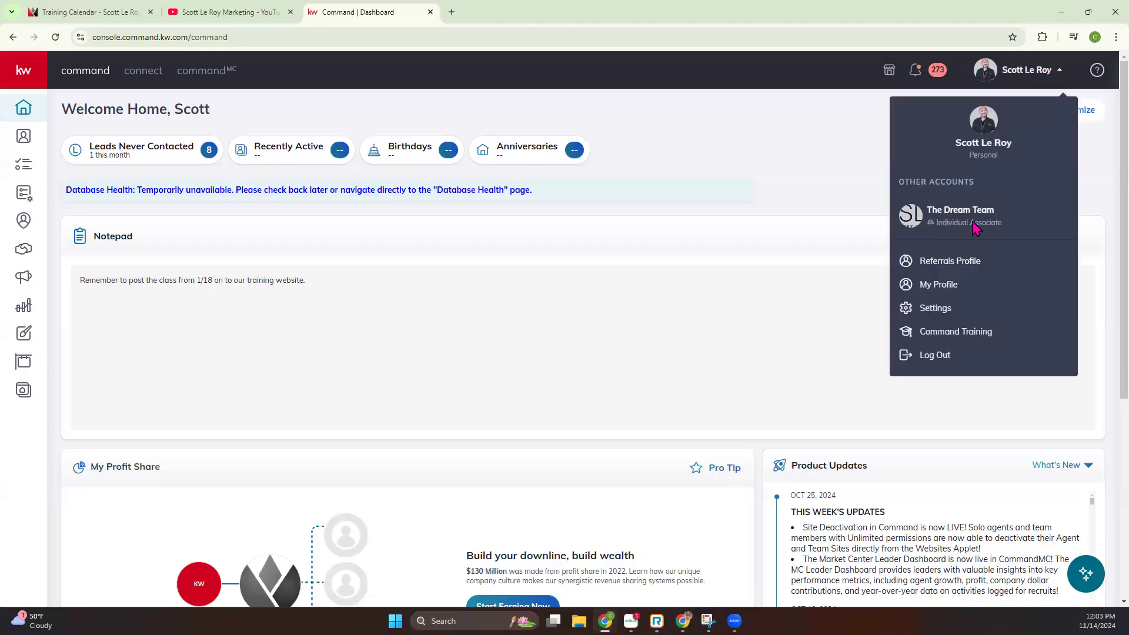
pyautogui.click(936, 310)
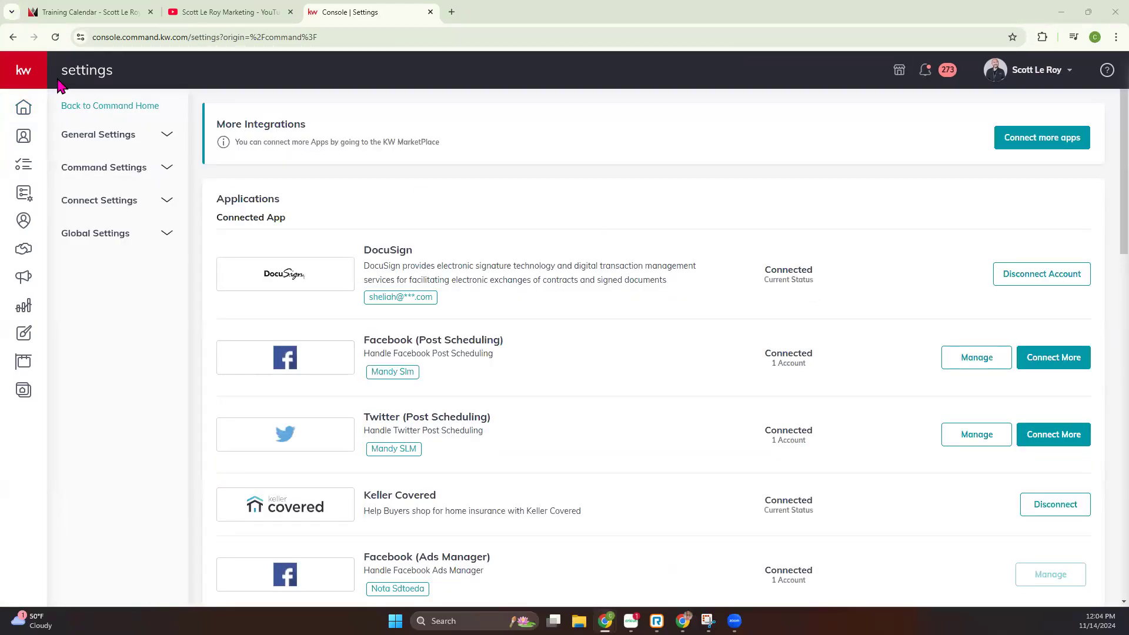
pyautogui.click(87, 203)
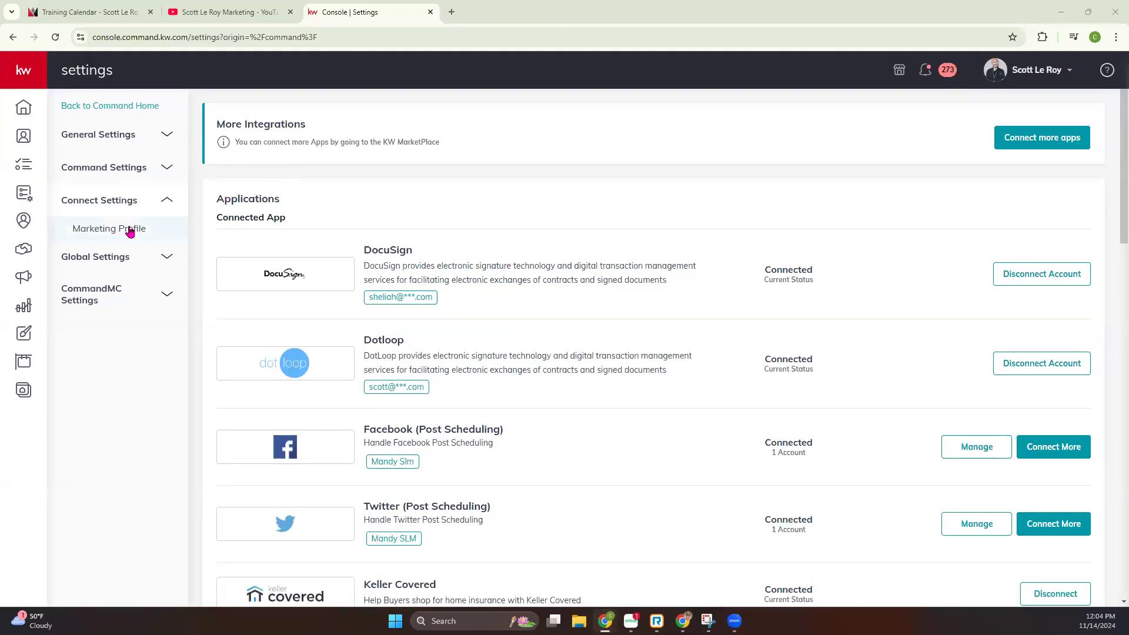
pyautogui.click(98, 232)
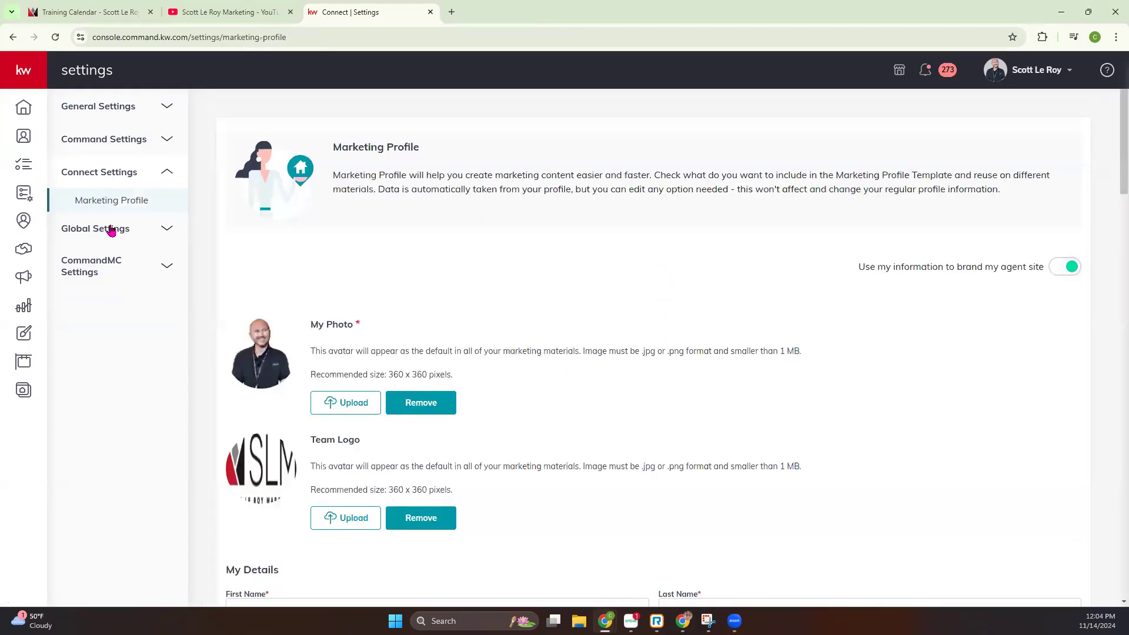
# Examine the My Photo and Team Logo sections of the marketing profile, including the image format and recommended size
pyautogui.scroll(-2, 435, 280)
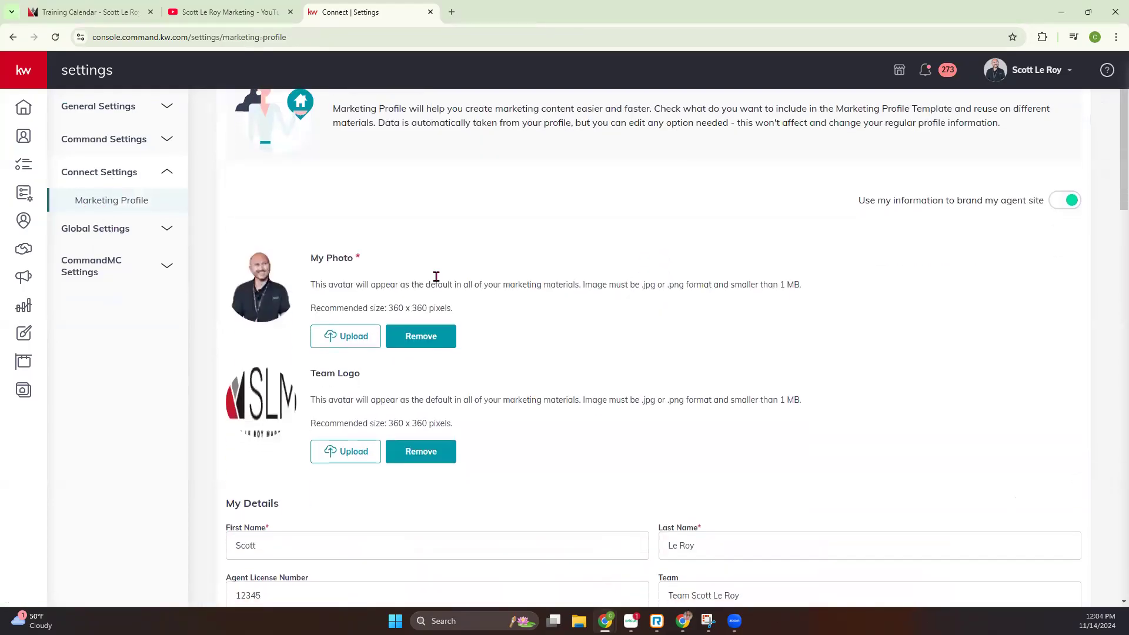
pyautogui.scroll(1, 448, 288)
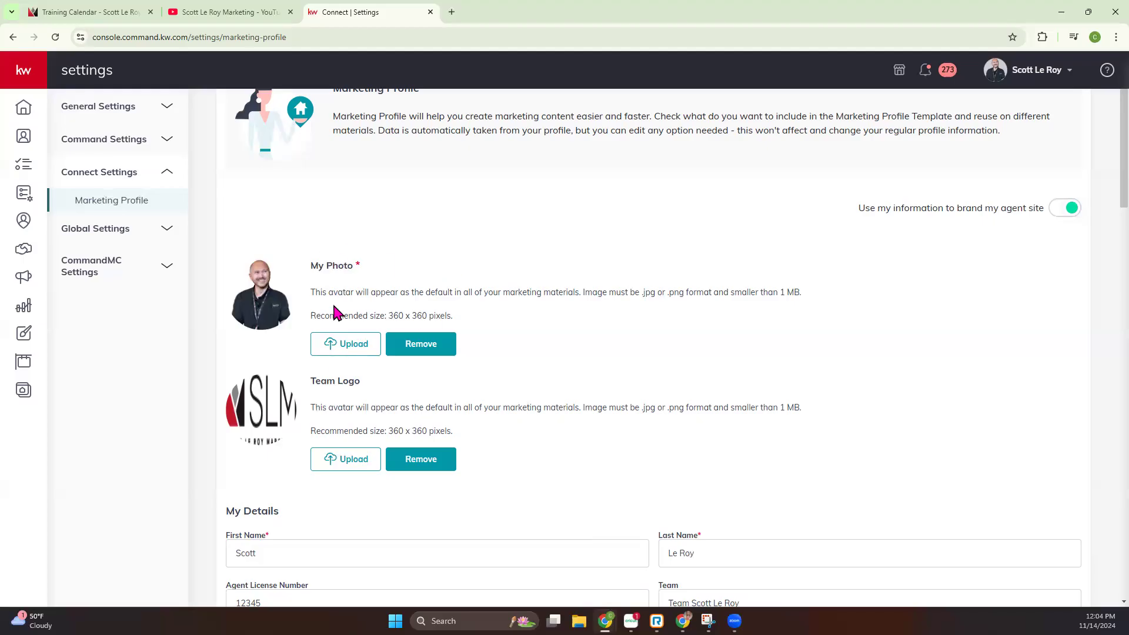
pyautogui.moveTo(322, 265); pyautogui.dragTo(385, 271)
pyautogui.click(411, 275)
pyautogui.moveTo(315, 315); pyautogui.dragTo(462, 323)
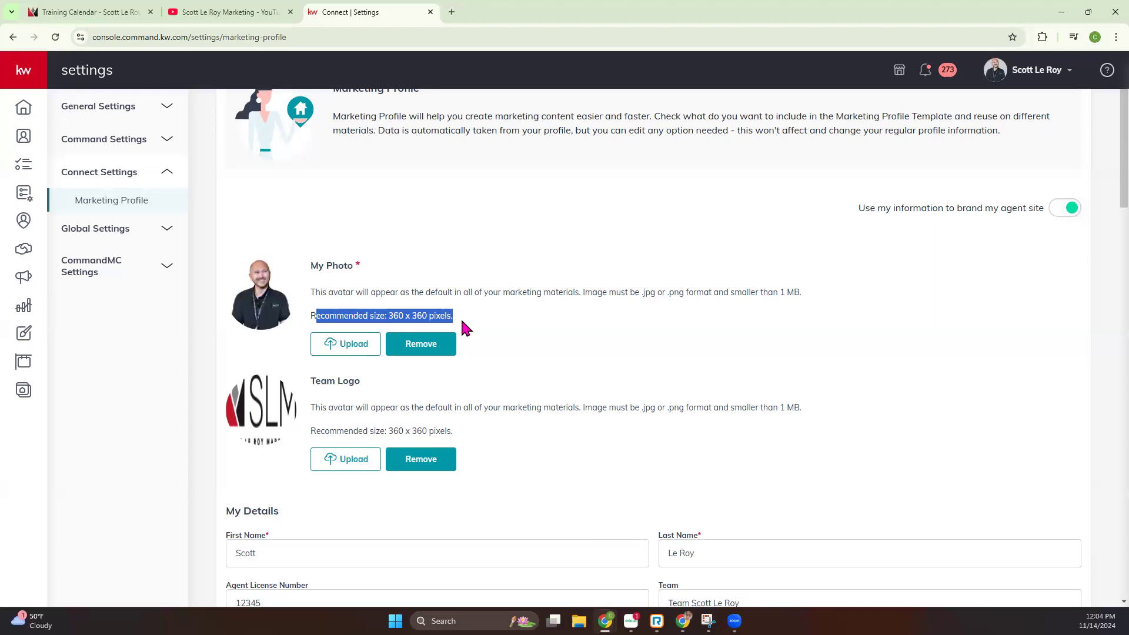
pyautogui.click(462, 322)
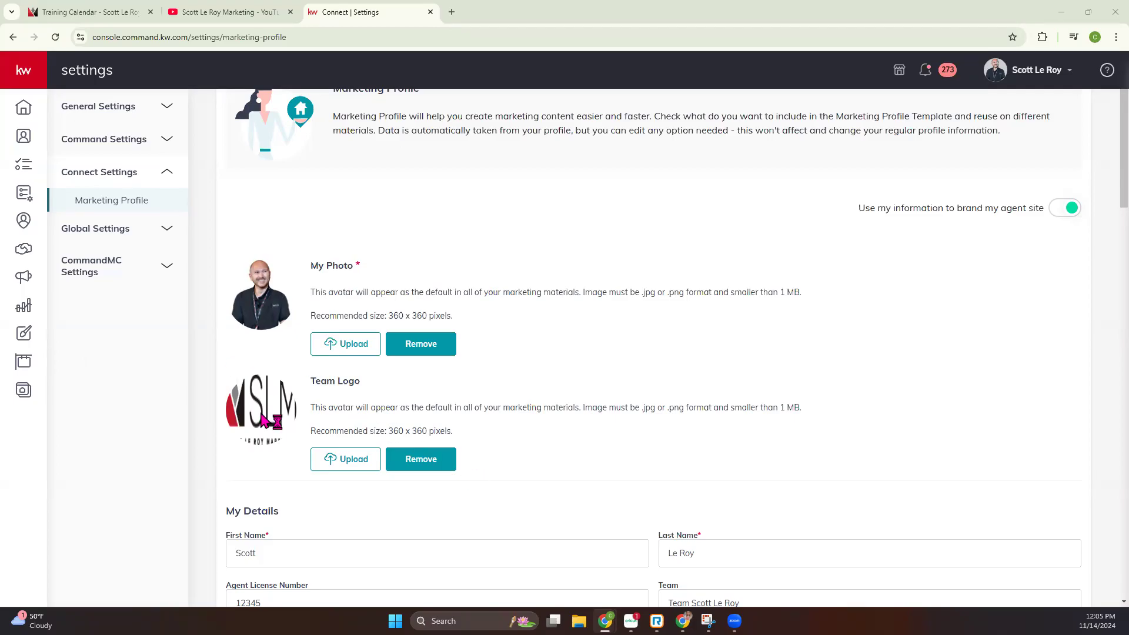
pyautogui.click(330, 455)
# Review the marketing profile's personal details, affiliations, bio, contact fields, website and Market Center / Brokerage information
pyautogui.scroll(-4, 350, 365)
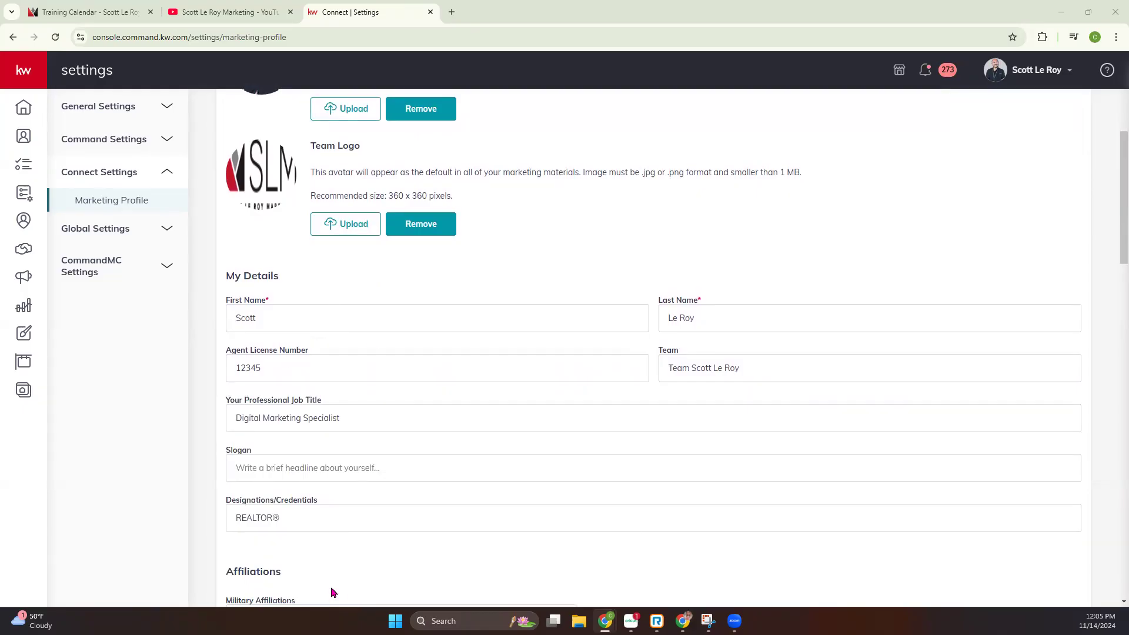
pyautogui.scroll(-1, 352, 474)
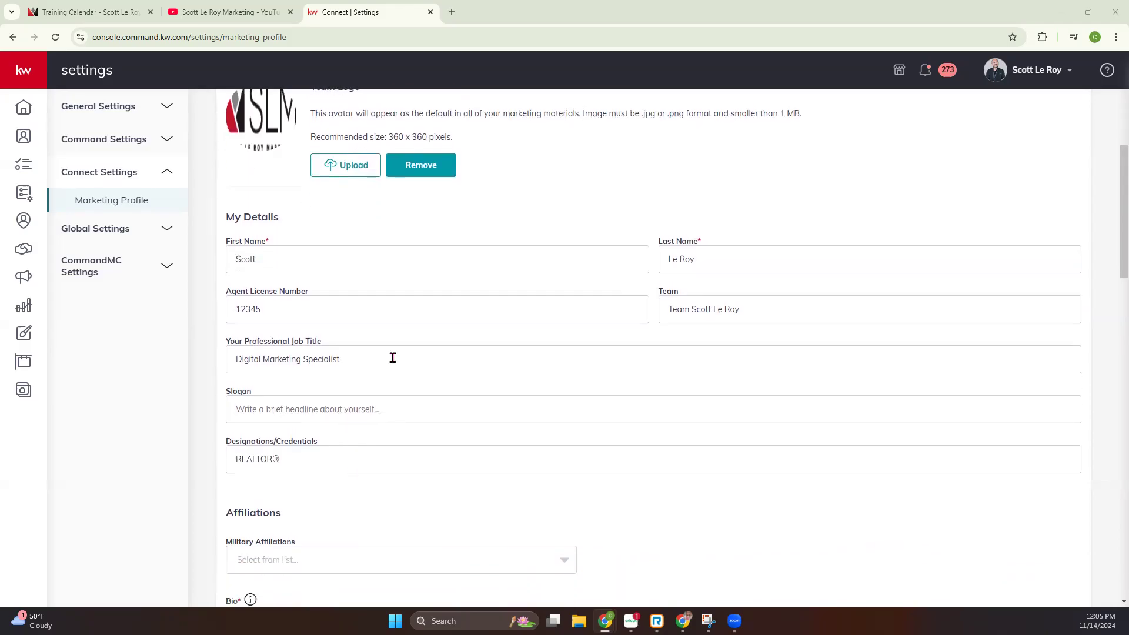
pyautogui.scroll(-3, 390, 456)
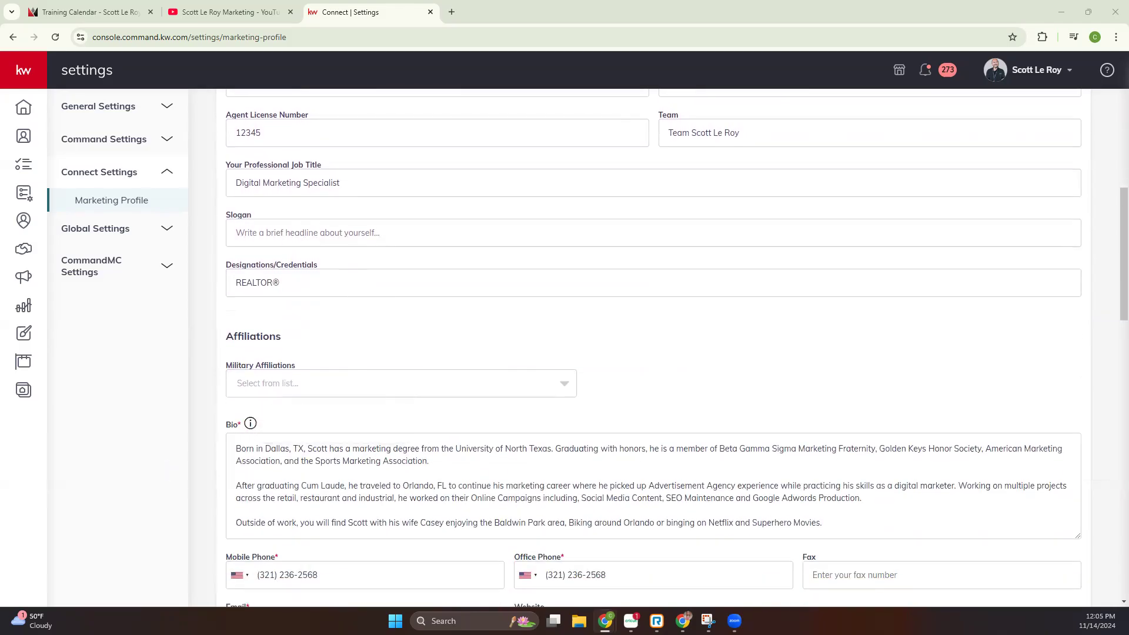
pyautogui.scroll(-2, 400, 310)
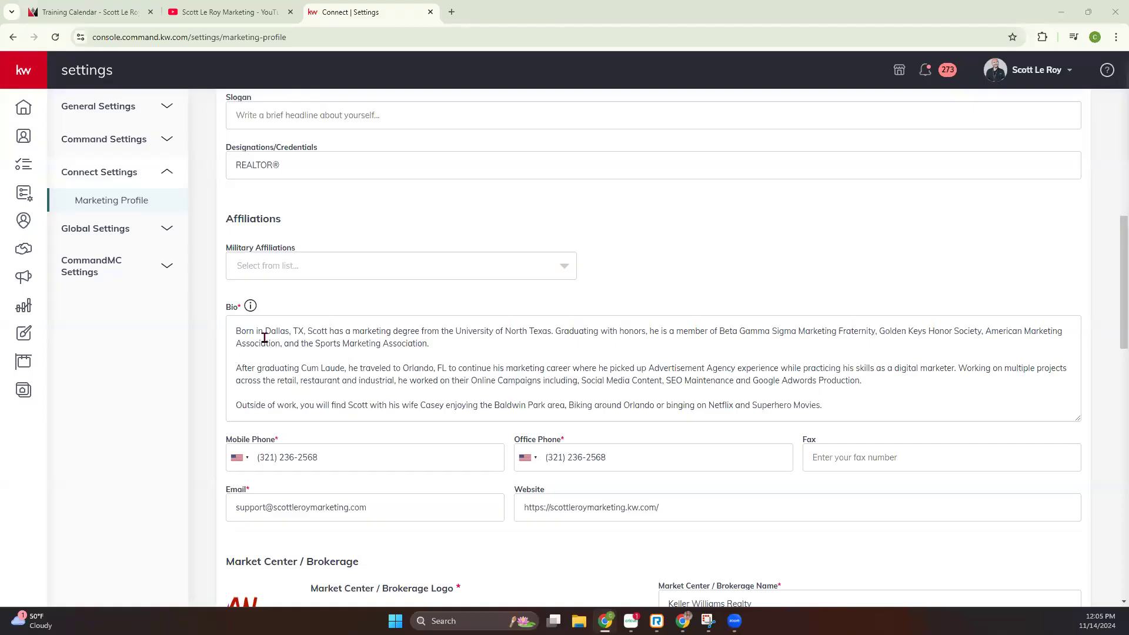
pyautogui.scroll(-2, 277, 354)
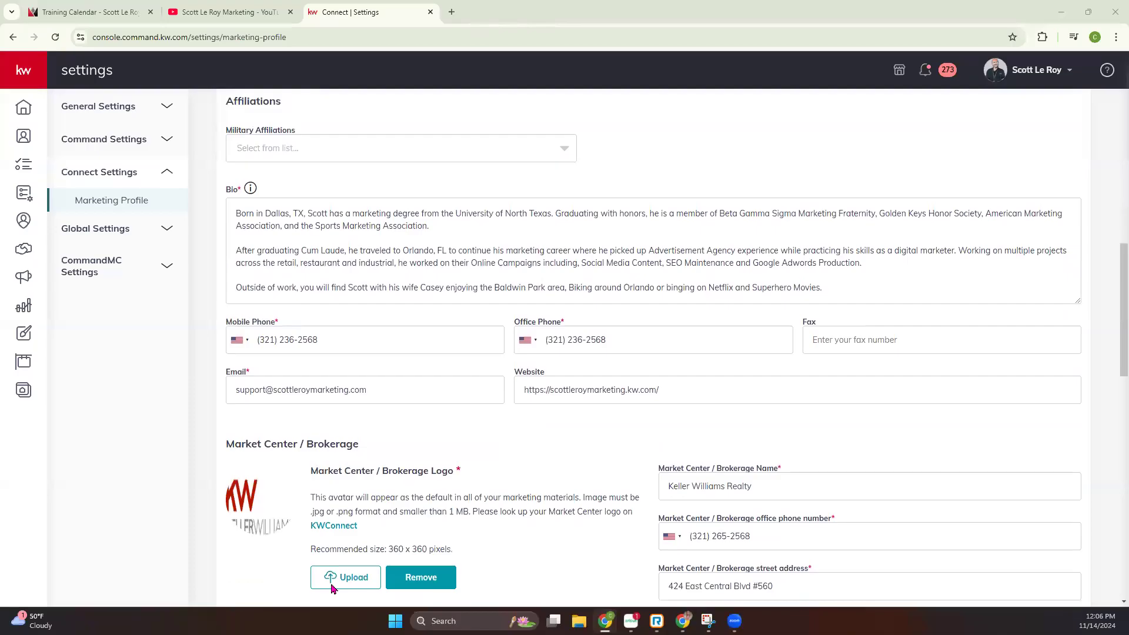
pyautogui.scroll(-2, 402, 416)
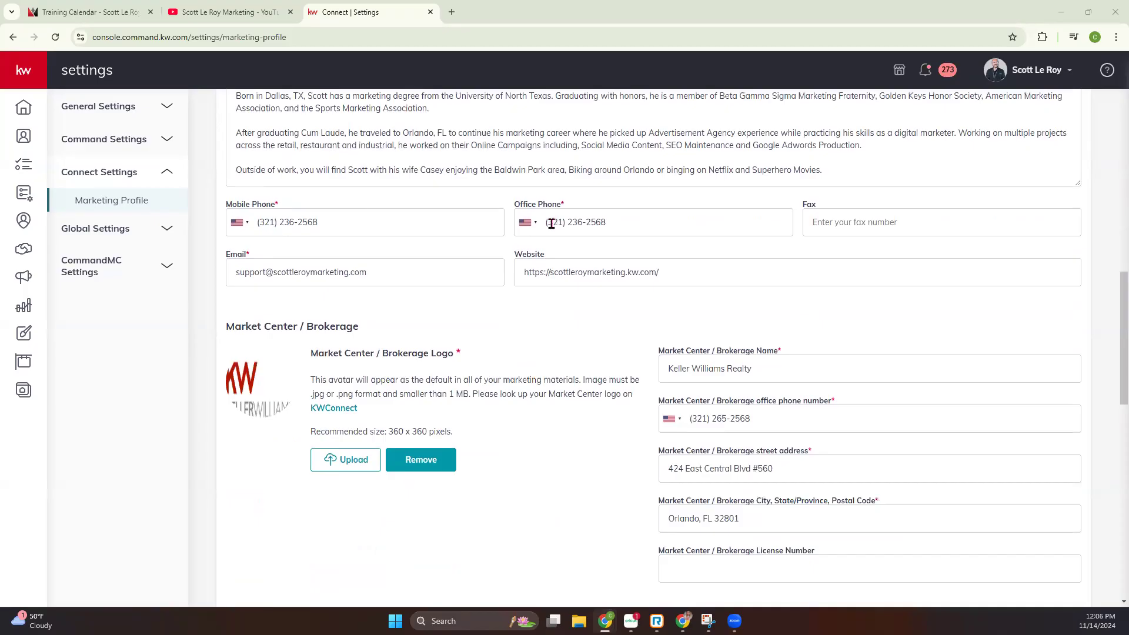
pyautogui.moveTo(517, 278); pyautogui.dragTo(666, 275)
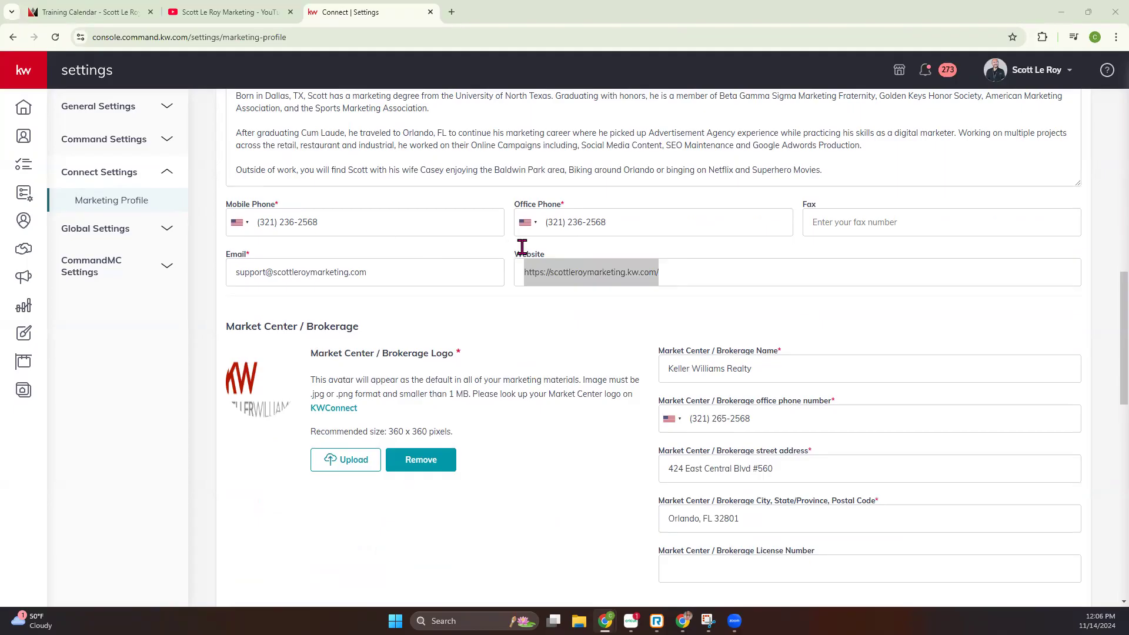
pyautogui.scroll(-1, 466, 328)
pyautogui.scroll(-2, 467, 328)
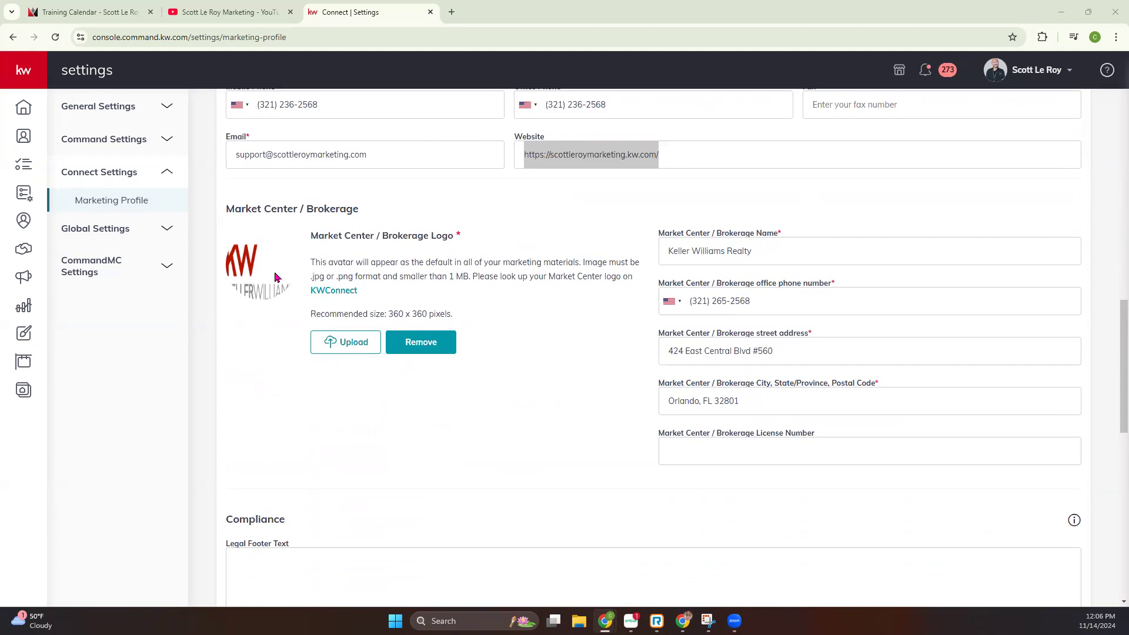
# Open the KWConnect page linked in the brokerage logo section and search its market center logos for 654
pyautogui.click(327, 292)
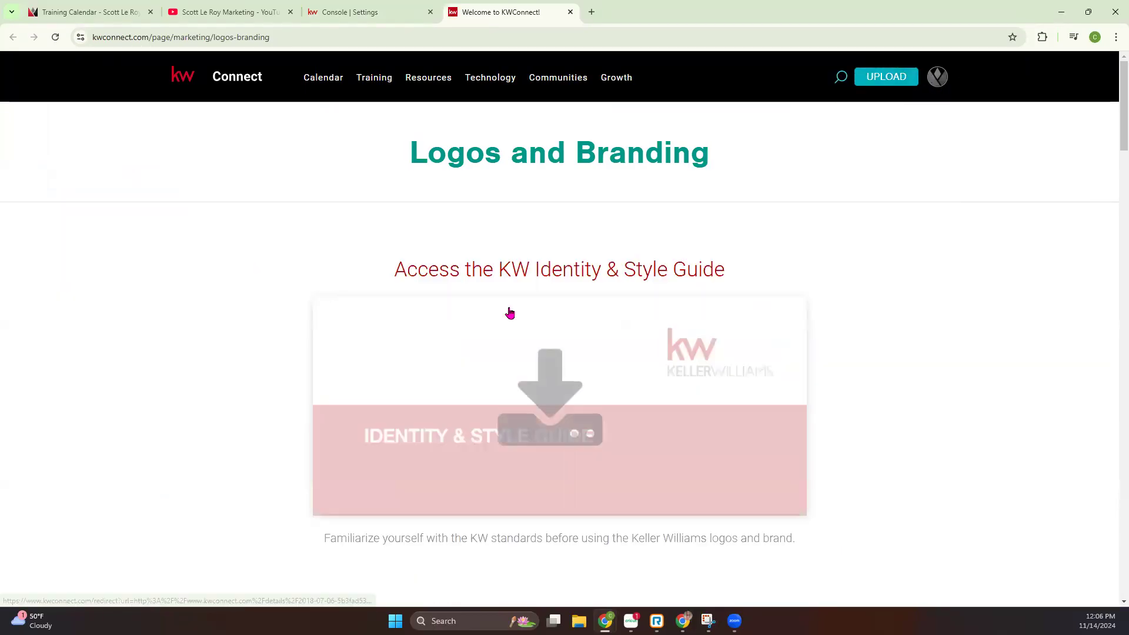
pyautogui.scroll(-2, 458, 277)
pyautogui.scroll(-10, 458, 277)
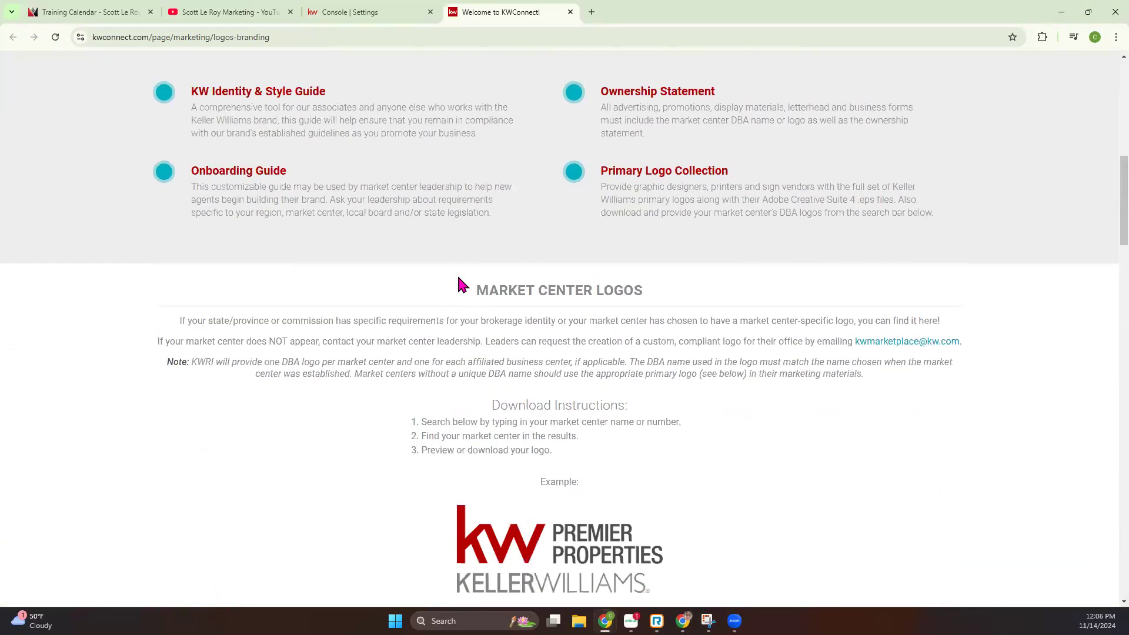
pyautogui.scroll(-3, 458, 278)
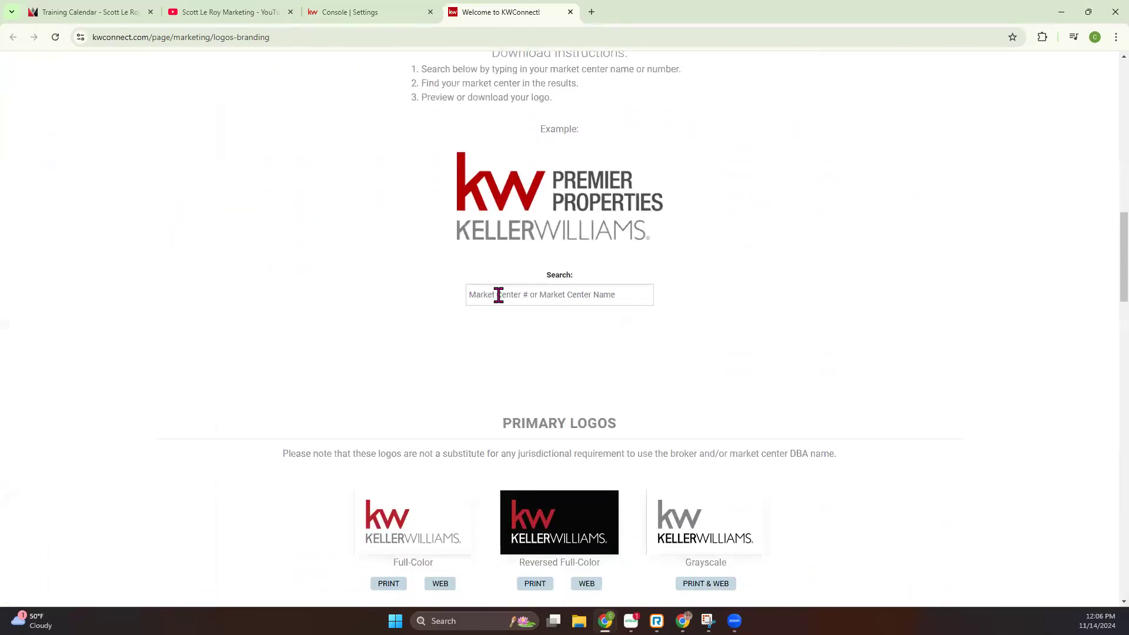
pyautogui.click(555, 297)
pyautogui.write('654')
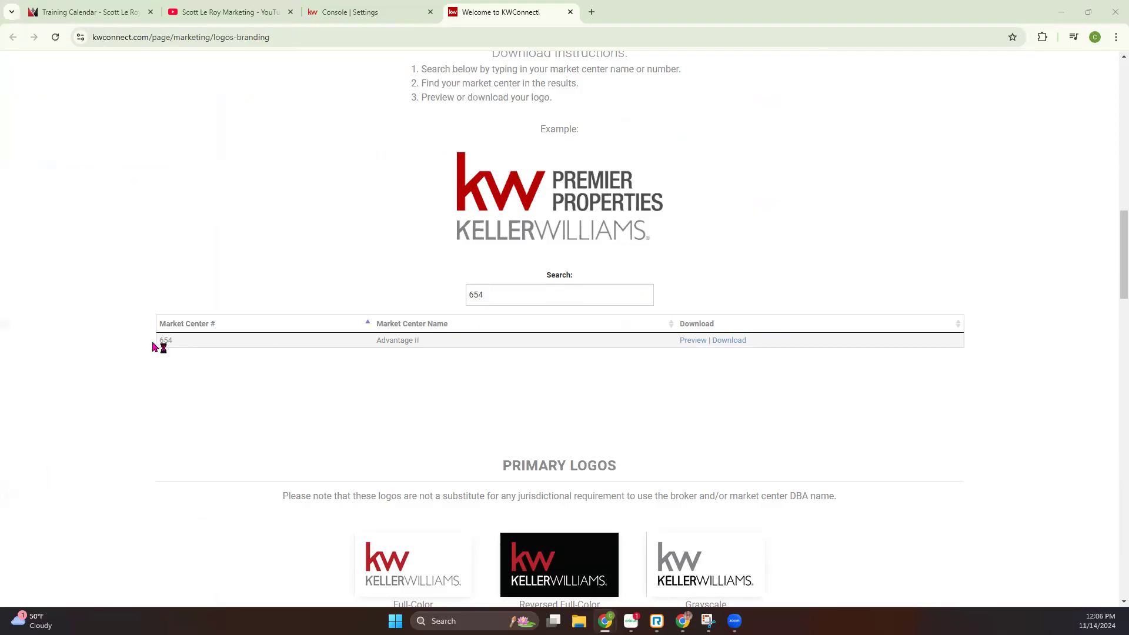
# Search the market center logos for 88 instead and preview the Clients Choice Realty logo
pyautogui.click(497, 296)
pyautogui.press('BackSpace')
pyautogui.press('BackSpace')
pyautogui.press('BackSpace')
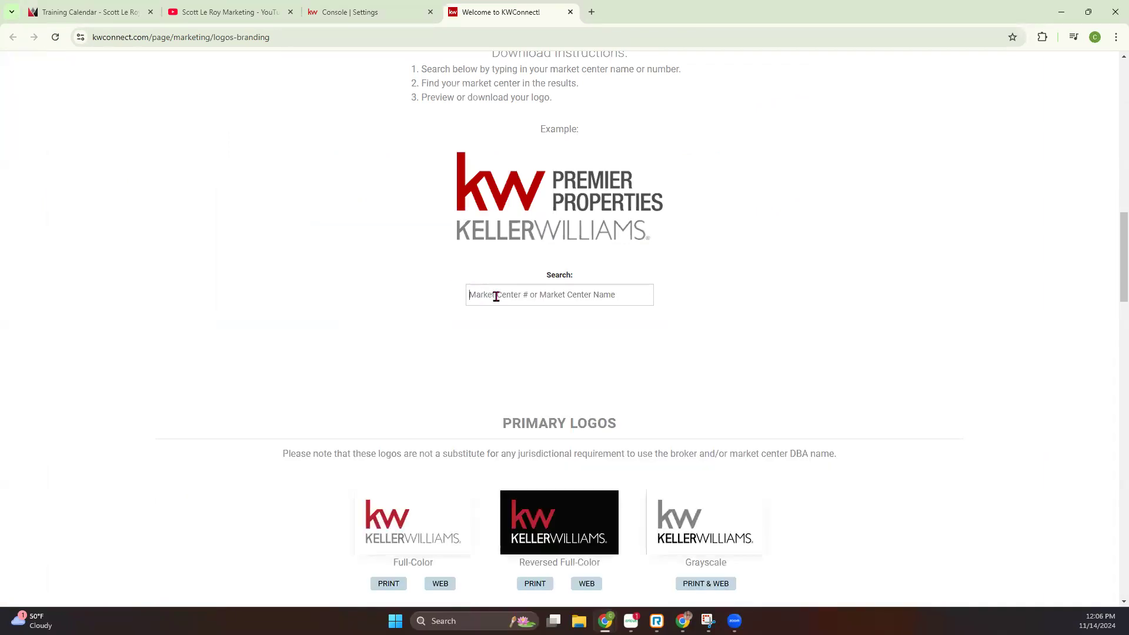
pyautogui.write('88')
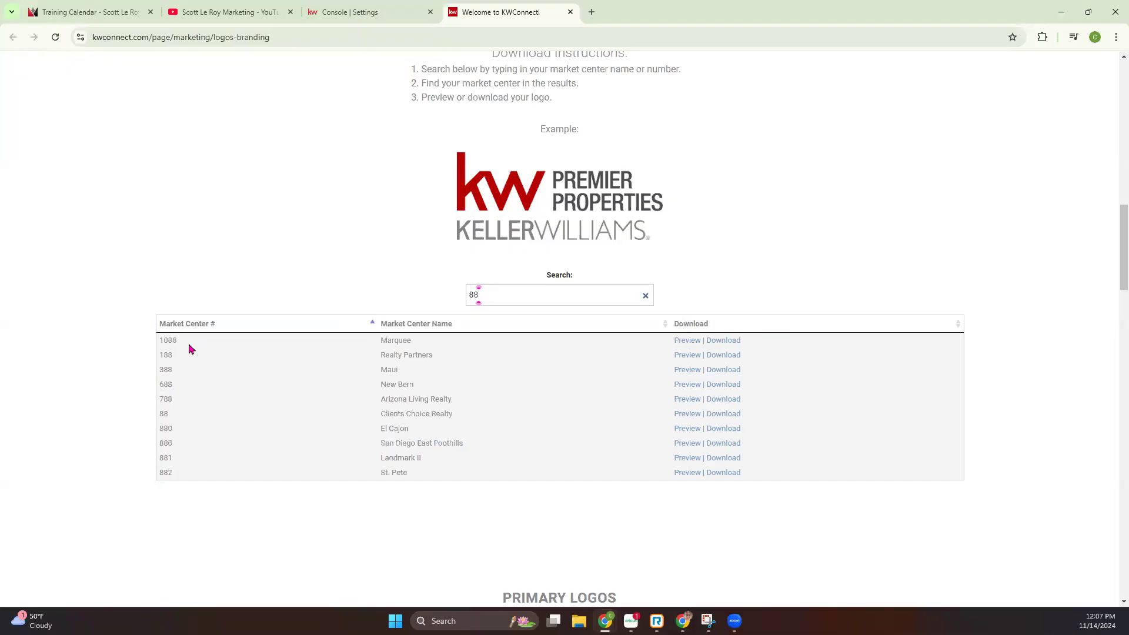
pyautogui.moveTo(164, 414); pyautogui.dragTo(490, 423)
pyautogui.click(687, 416)
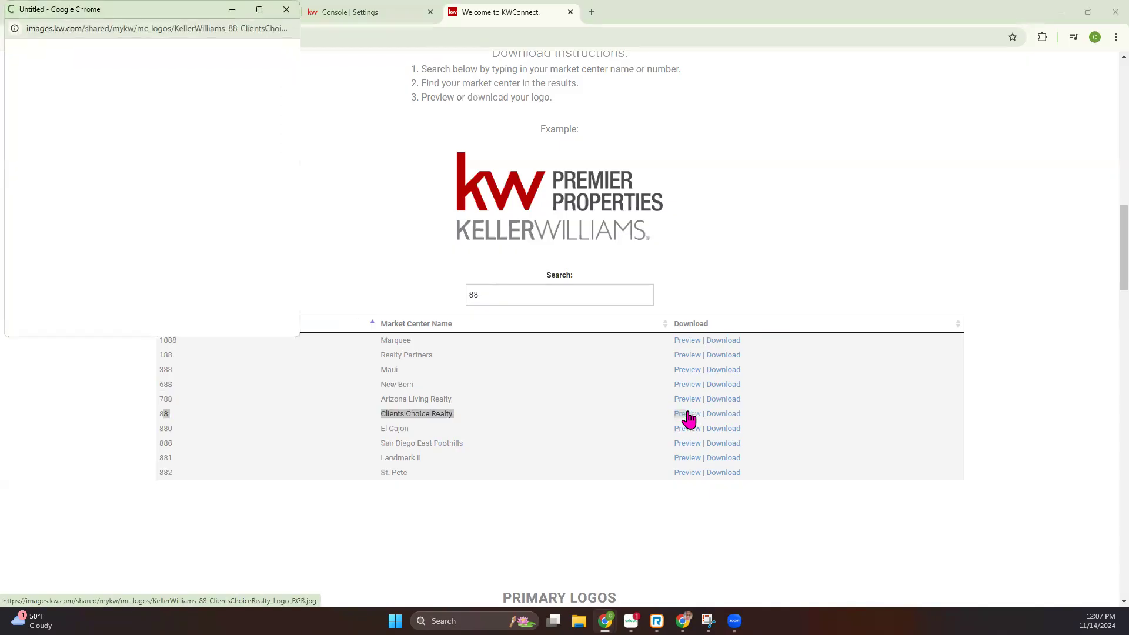
pyautogui.click(287, 9)
# Download the Clients Choice Realty logo package and open the extracted 88_ClientsChoiceRealty folder in Downloads
pyautogui.click(714, 418)
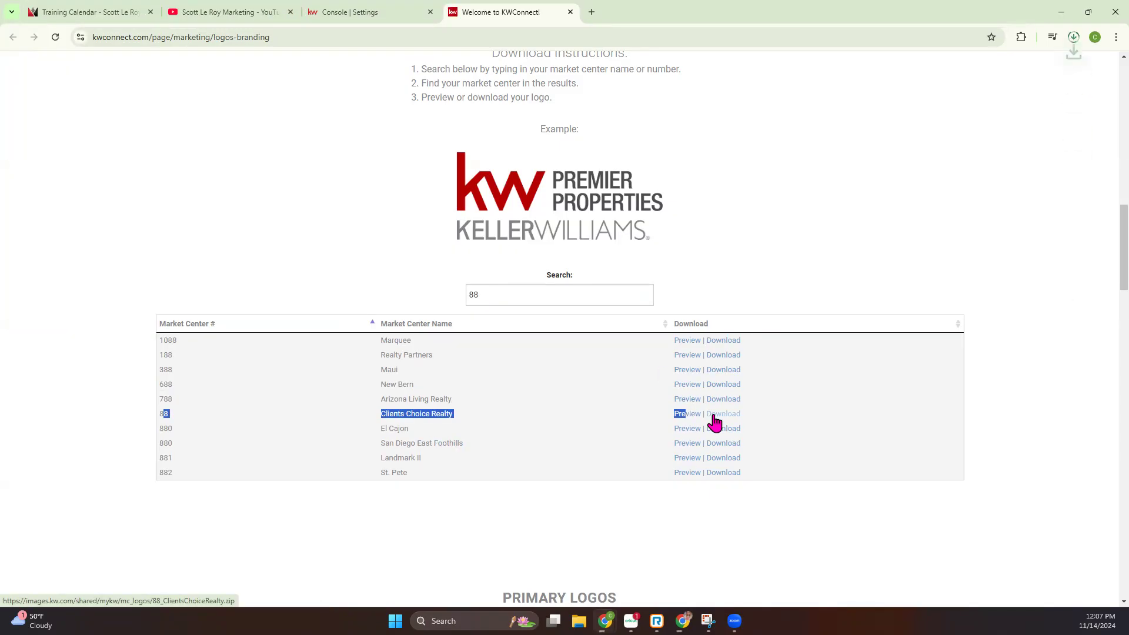
pyautogui.click(1073, 39)
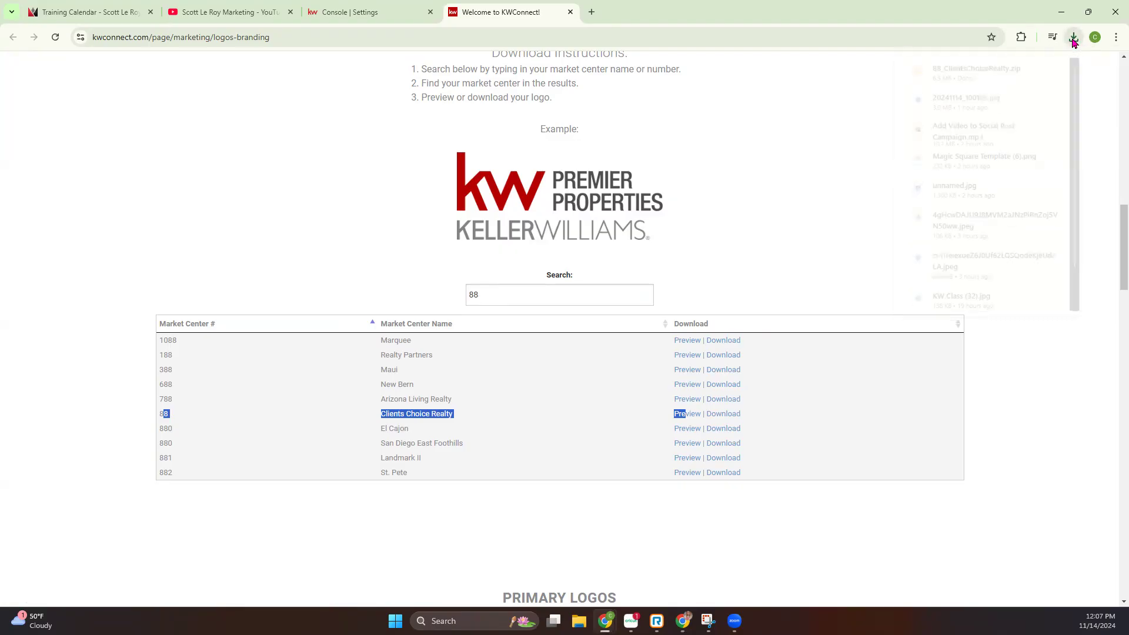
pyautogui.click(958, 100)
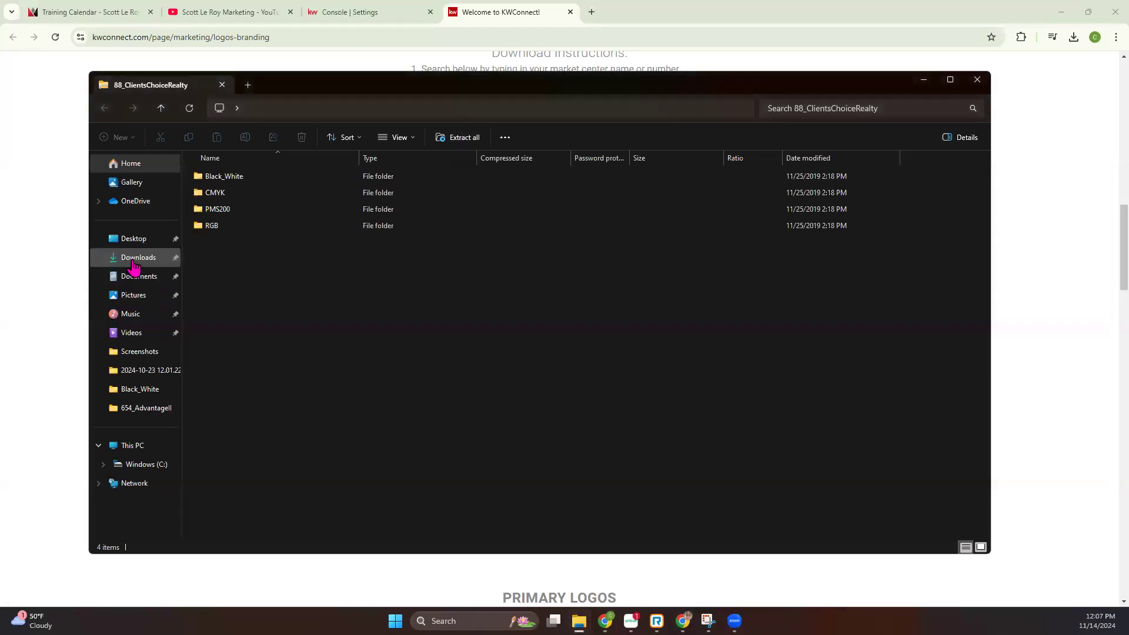
pyautogui.click(134, 264)
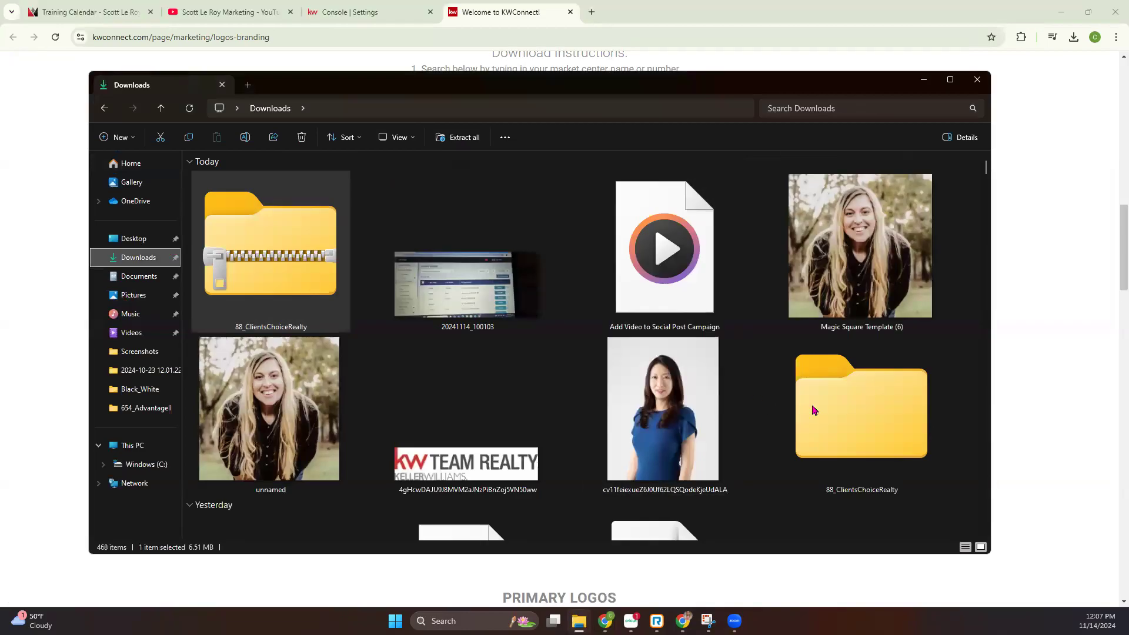
pyautogui.doubleClick(815, 410)
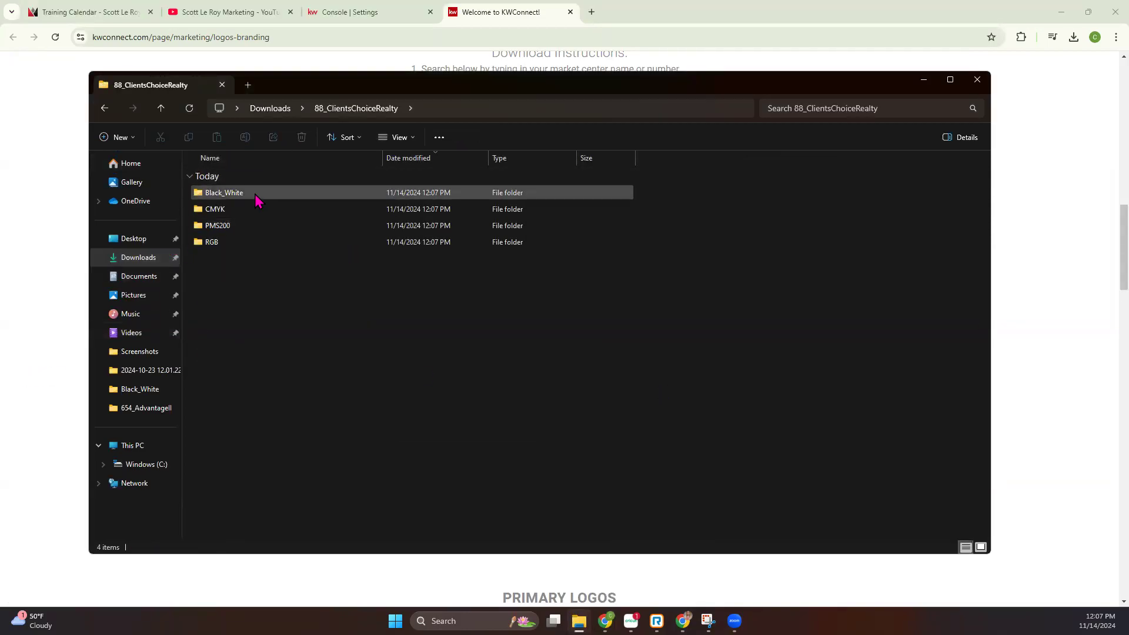
# Open the CMYK logo folder and display its files as extra large icons
pyautogui.doubleClick(216, 210)
pyautogui.click(404, 138)
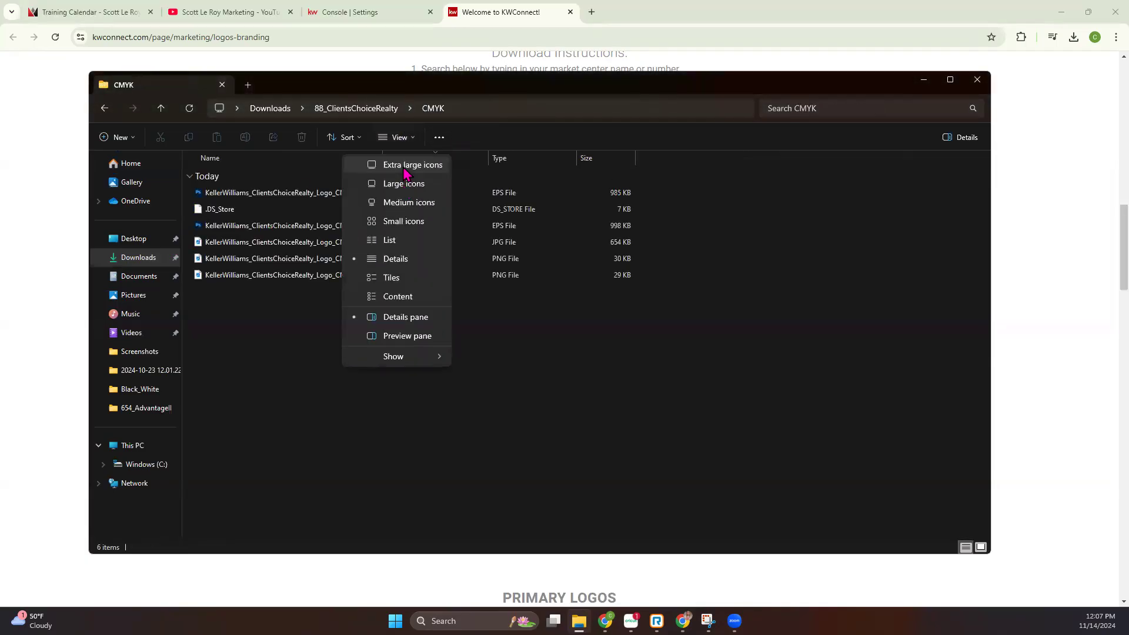
pyautogui.click(404, 170)
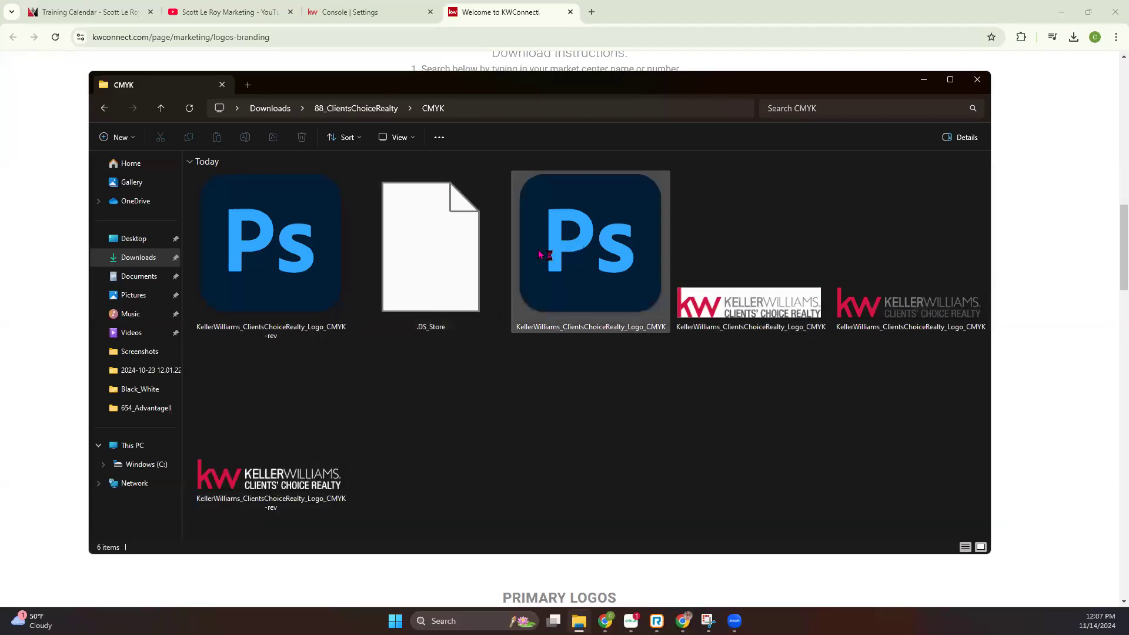
# Return to the 88_ClientsChoiceRealty folder, open Black_White and display its logo files as extra large icons
pyautogui.click(378, 109)
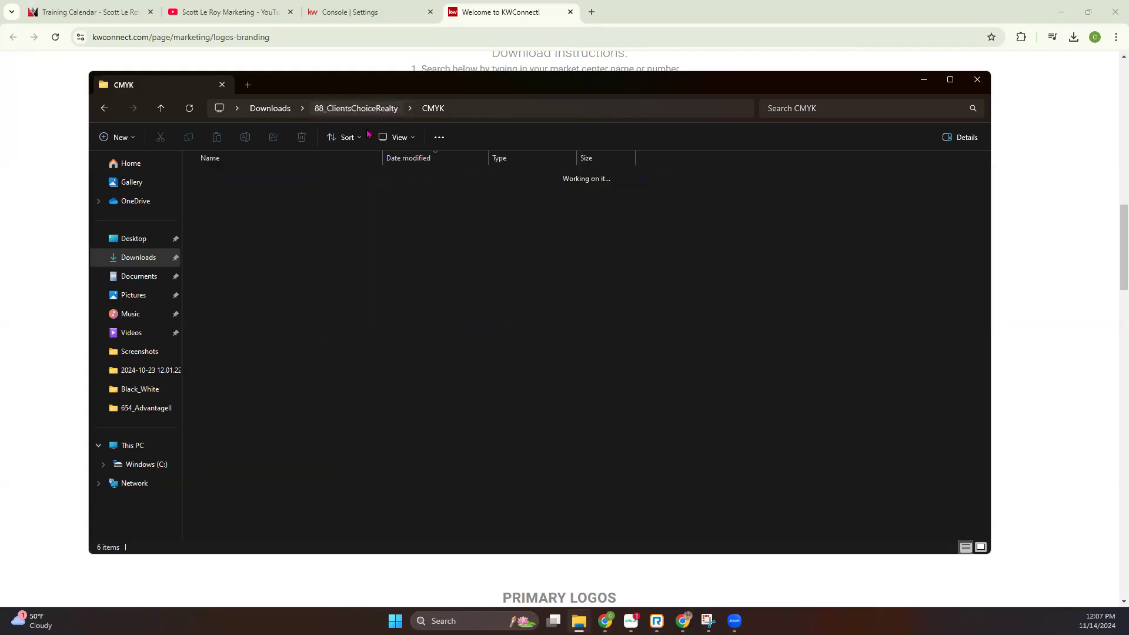
pyautogui.doubleClick(243, 192)
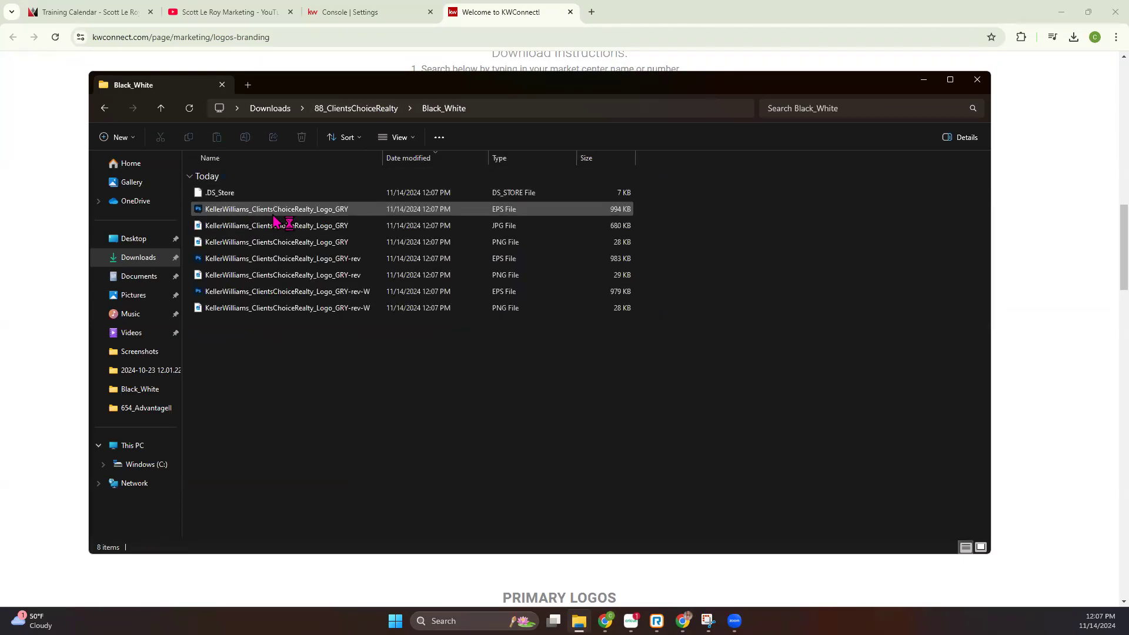
pyautogui.click(398, 137)
pyautogui.click(414, 170)
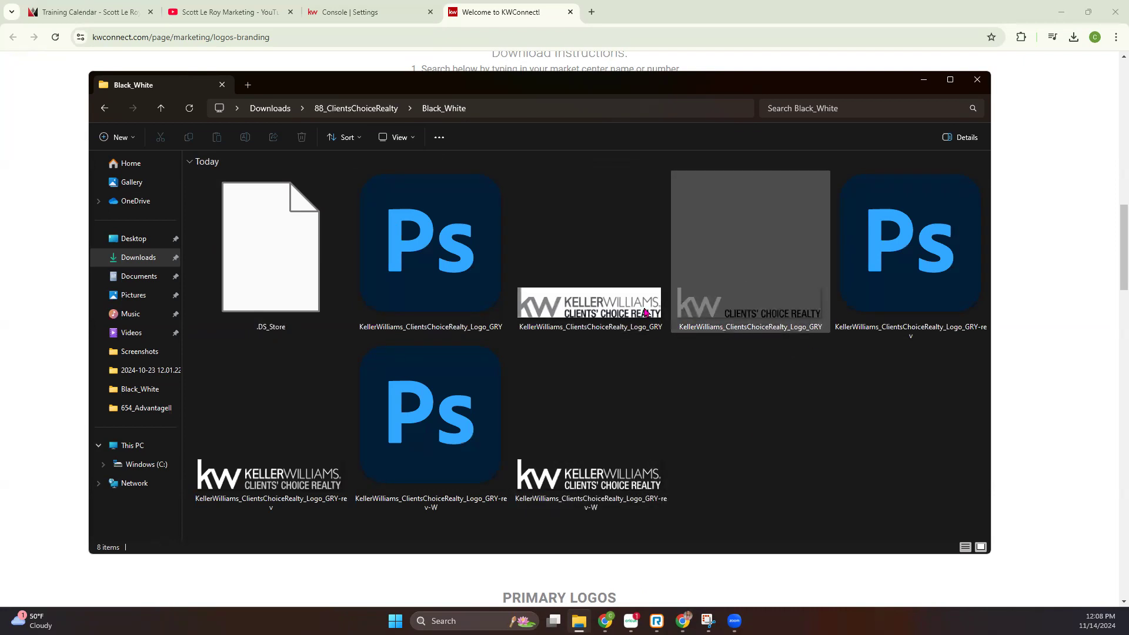
pyautogui.doubleClick(644, 393)
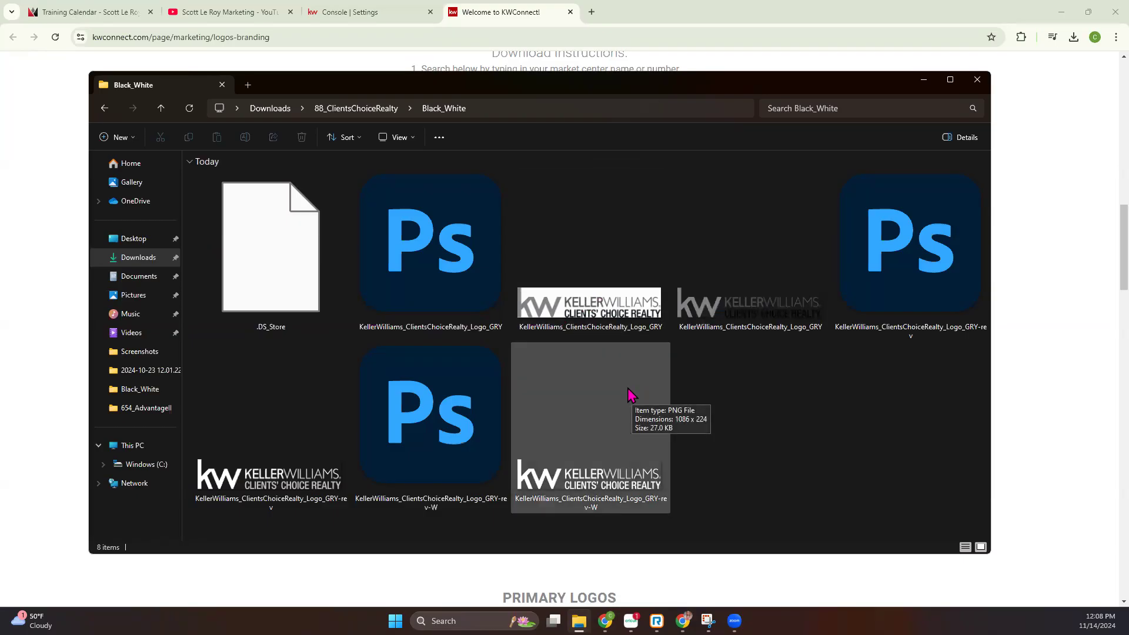
# Return to the Marketing Profile in KW Command and examine the Brokerage, Compliance, legal footer and Social sections
pyautogui.click(977, 79)
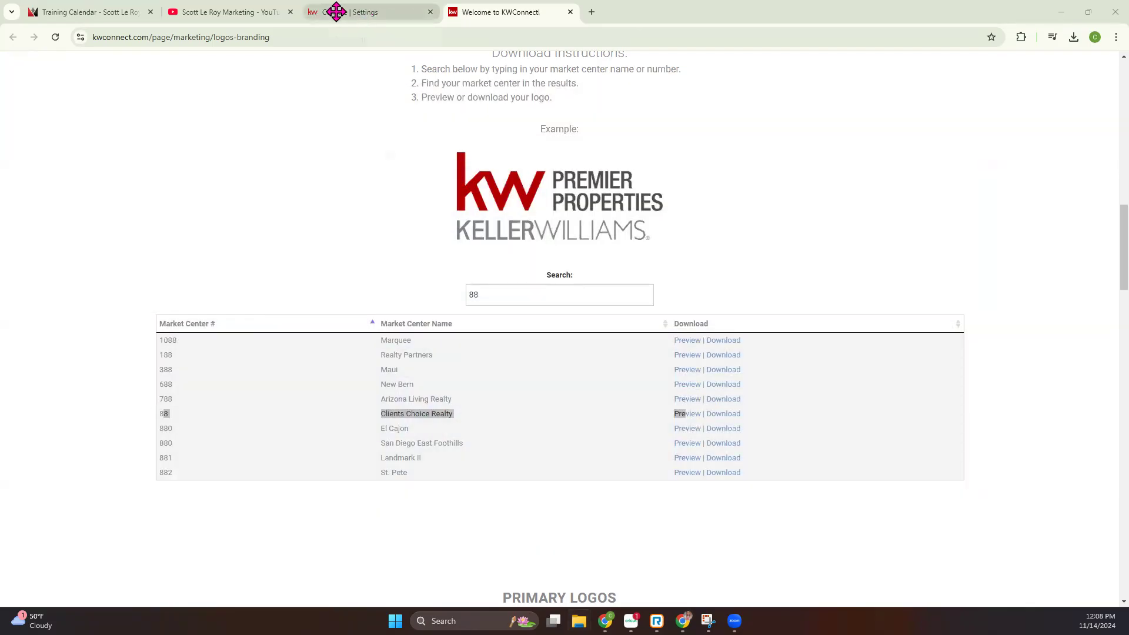
pyautogui.click(358, 12)
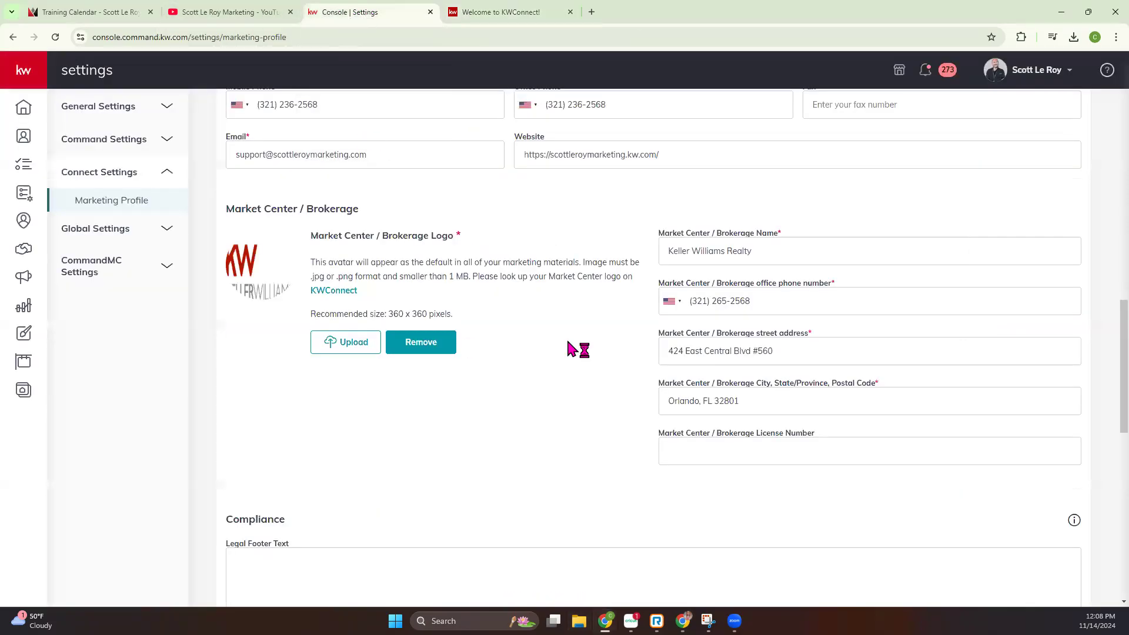
pyautogui.scroll(-2, 453, 298)
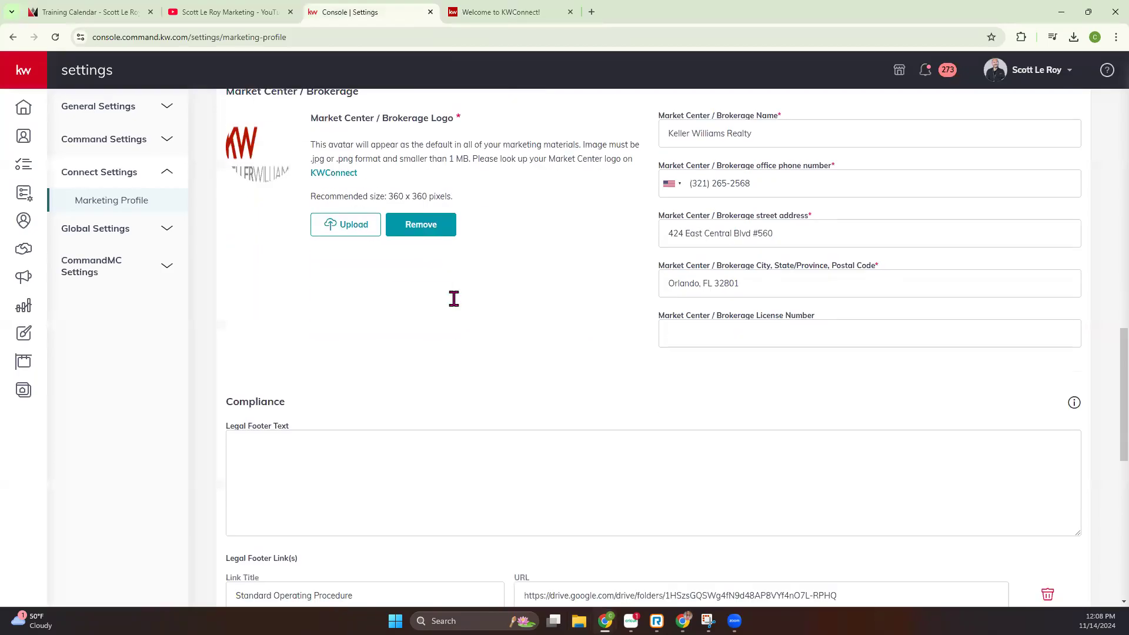
pyautogui.scroll(-2, 454, 299)
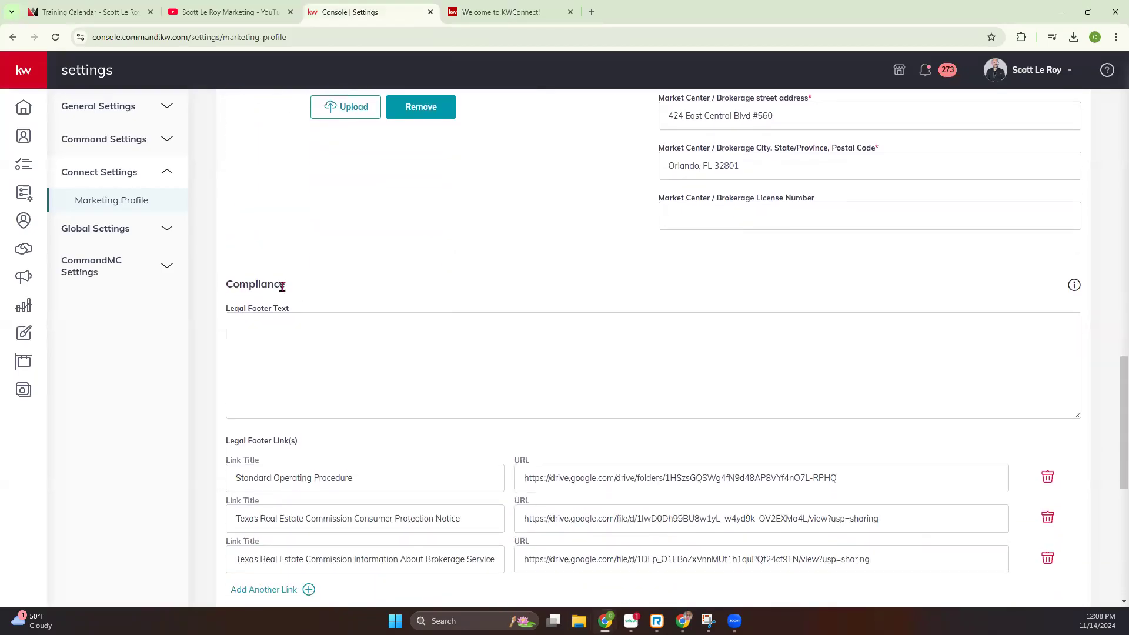
pyautogui.scroll(-2, 271, 304)
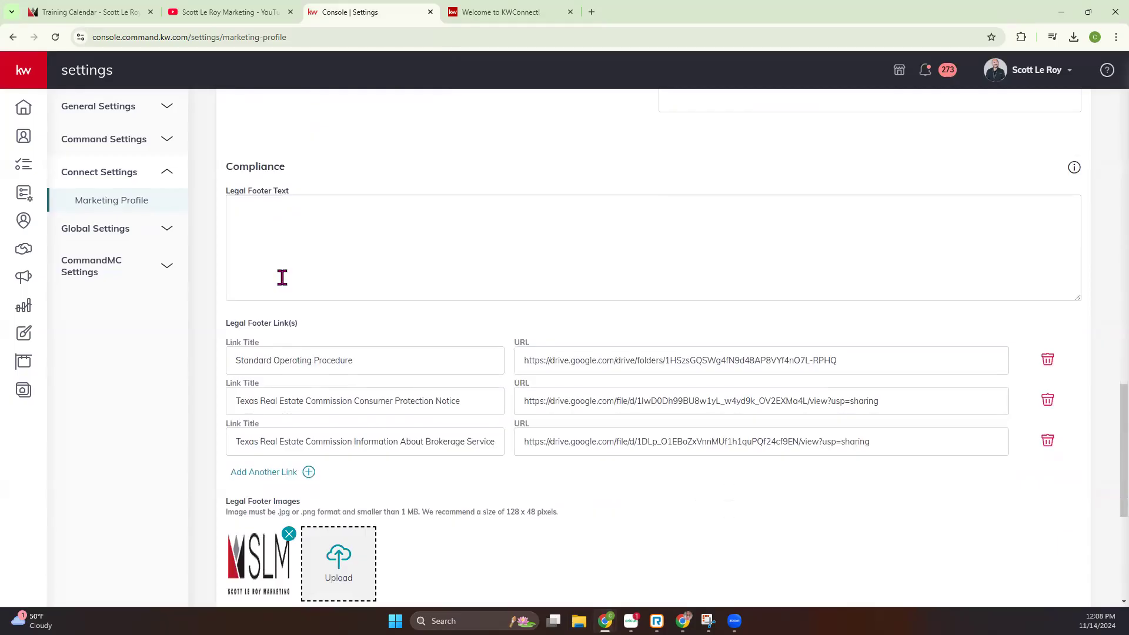
pyautogui.scroll(-1, 282, 277)
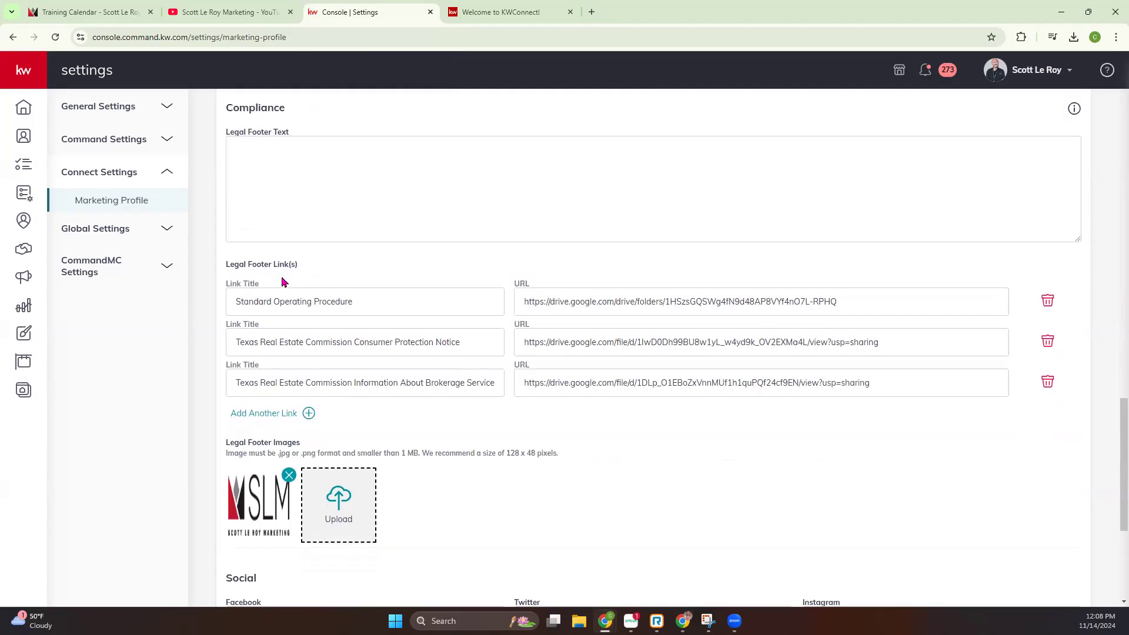
pyautogui.scroll(-4, 282, 282)
pyautogui.scroll(1, 284, 196)
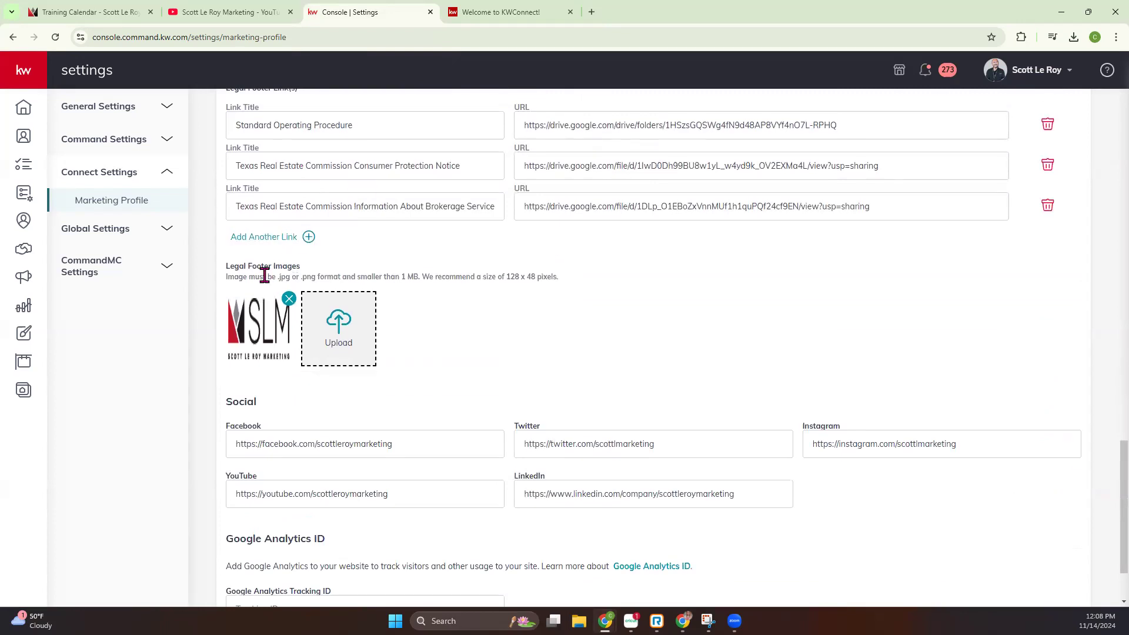
pyautogui.scroll(-2, 318, 347)
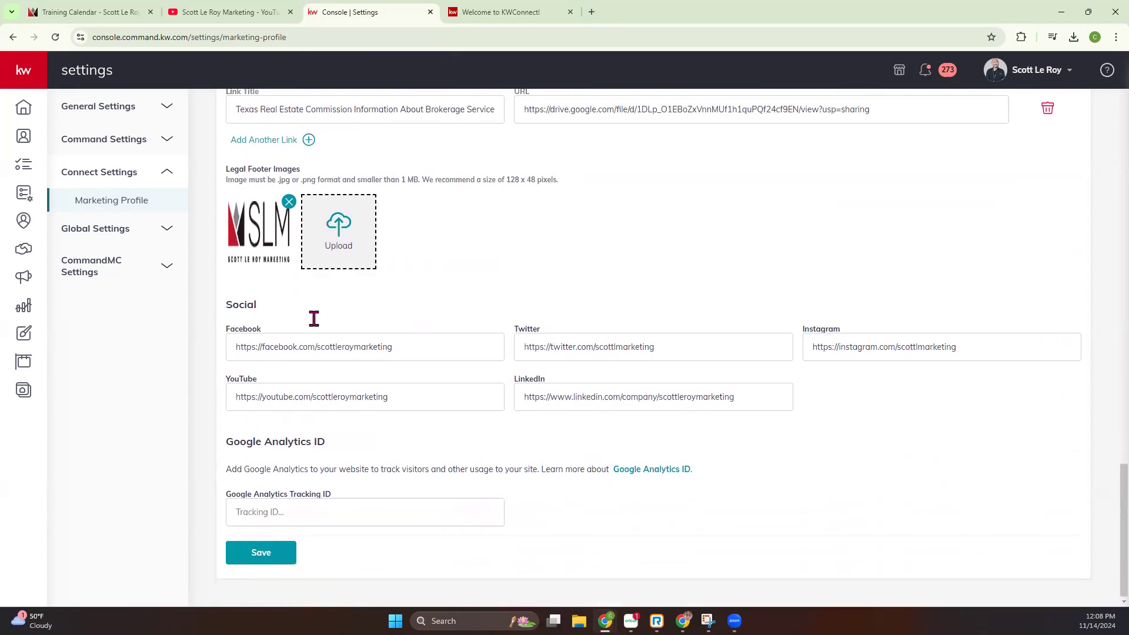
pyautogui.doubleClick(229, 305)
# Save the Marketing Profile, then go to the Command home page and reload it
pyautogui.click(258, 557)
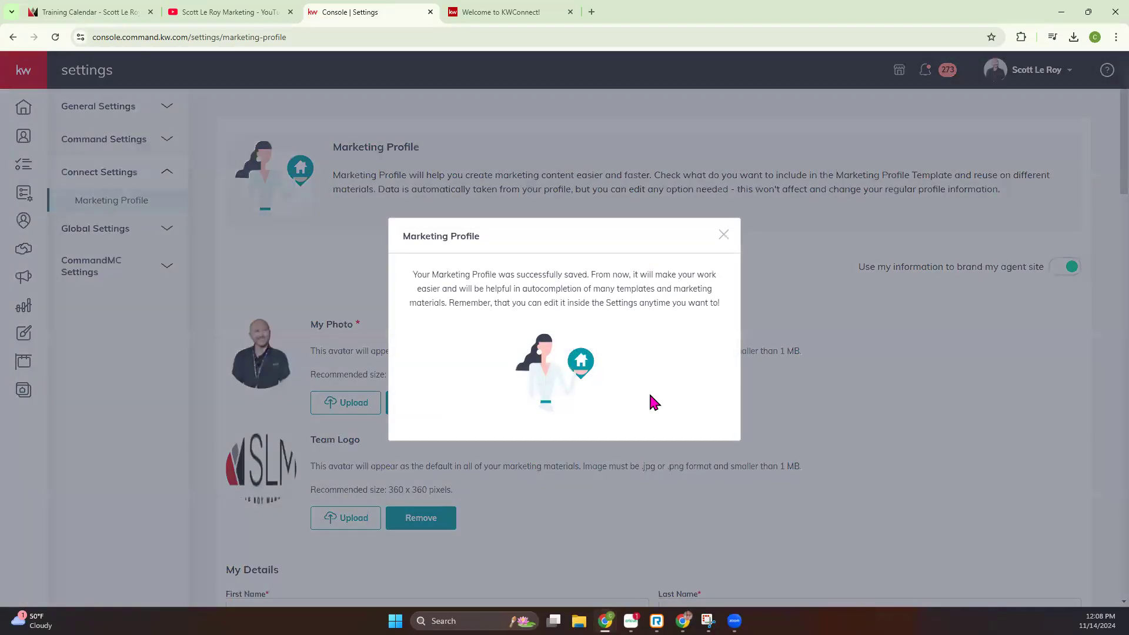
pyautogui.click(723, 234)
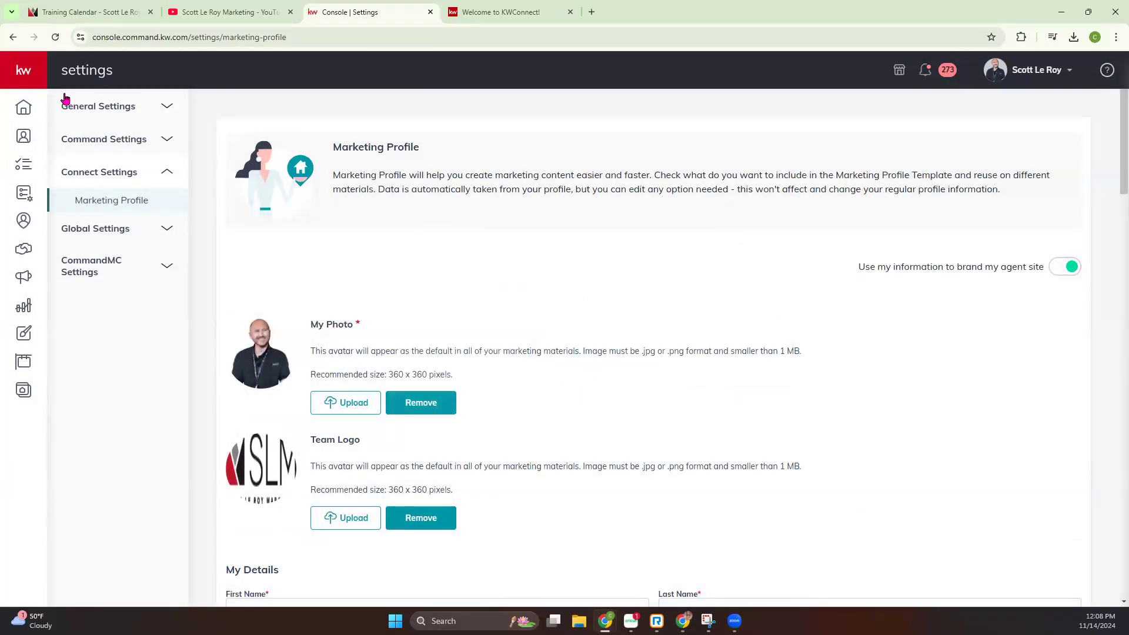
pyautogui.click(24, 109)
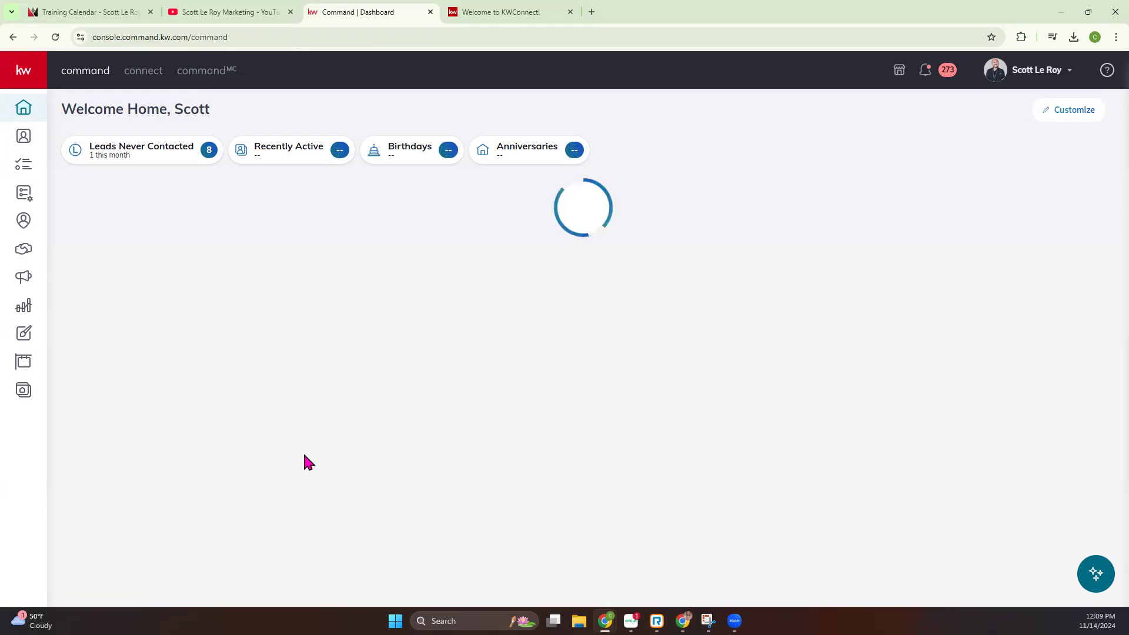
pyautogui.click(56, 38)
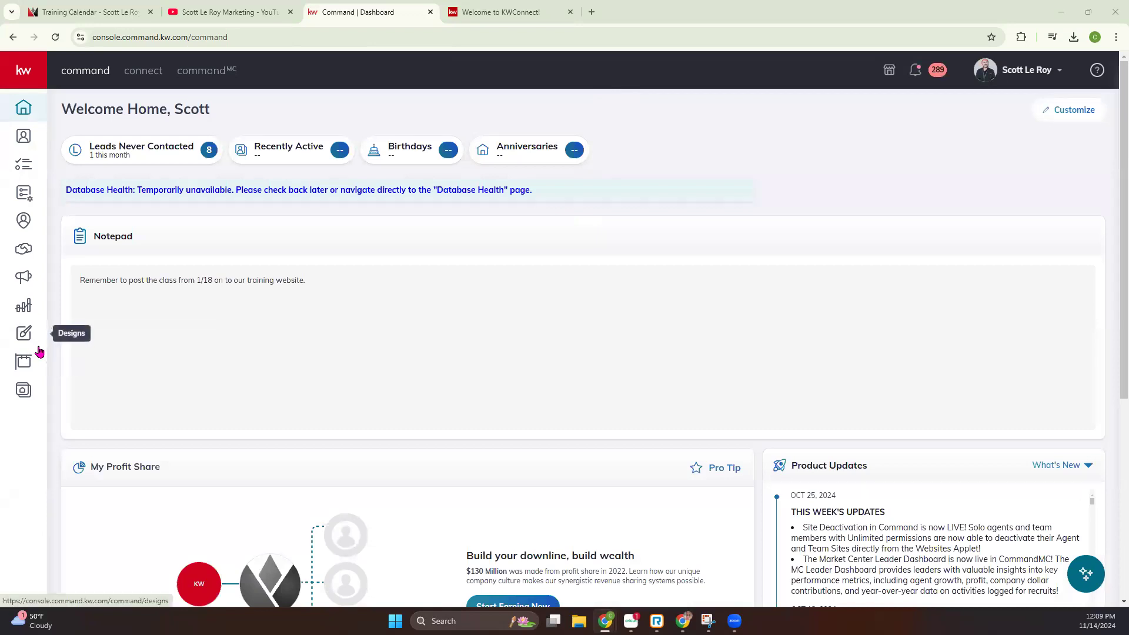
# Open the Designs area of Command
pyautogui.click(24, 333)
pyautogui.click(25, 71)
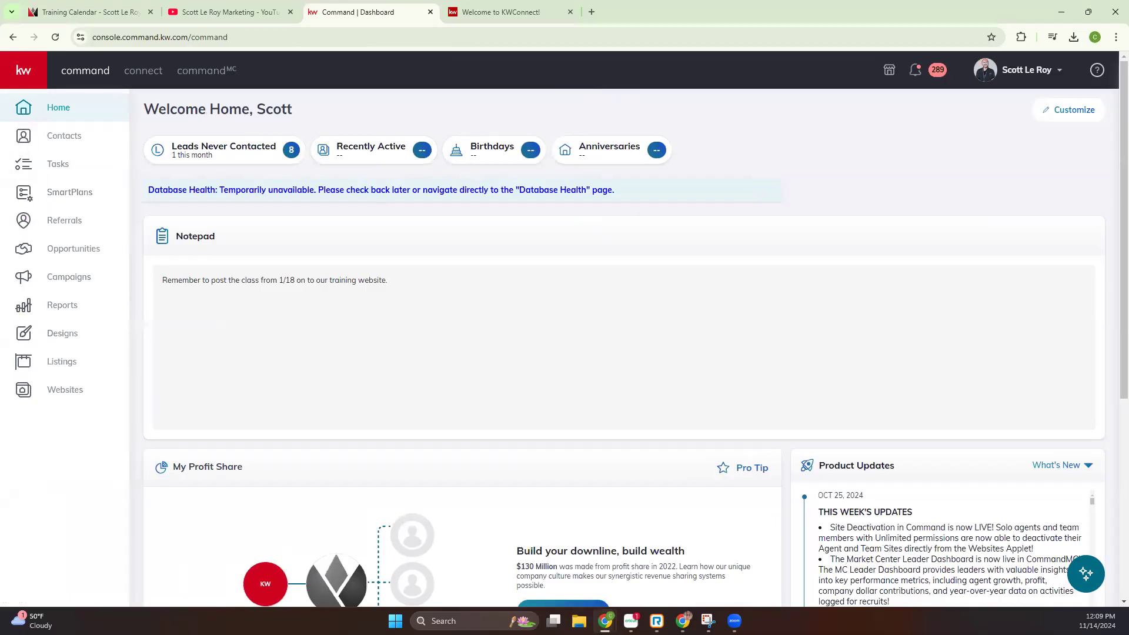
pyautogui.click(24, 70)
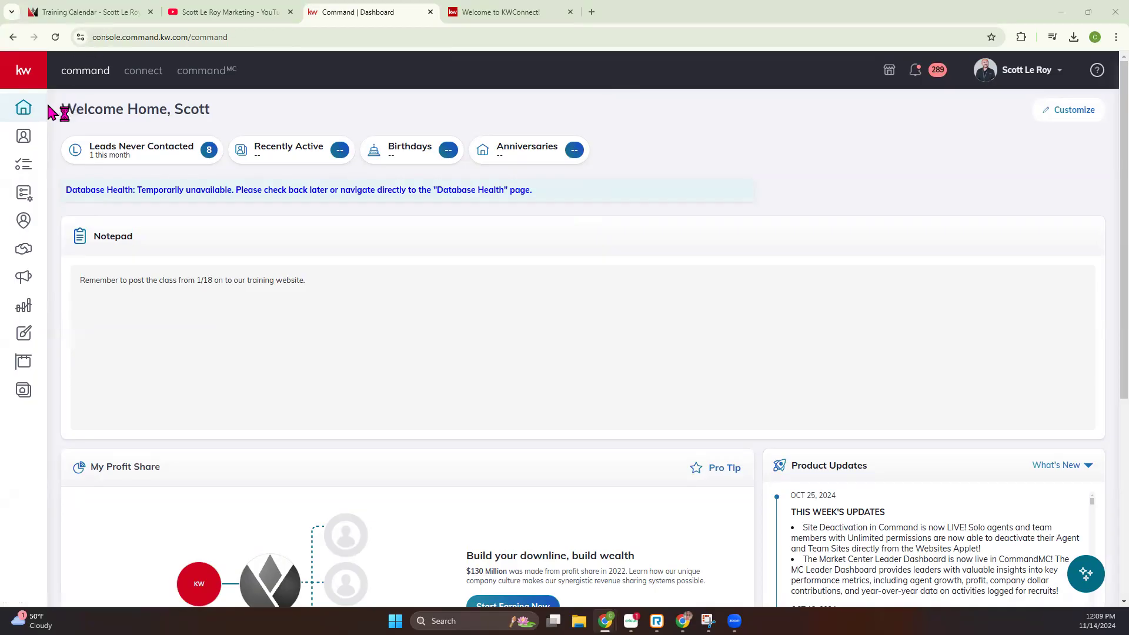
pyautogui.click(24, 336)
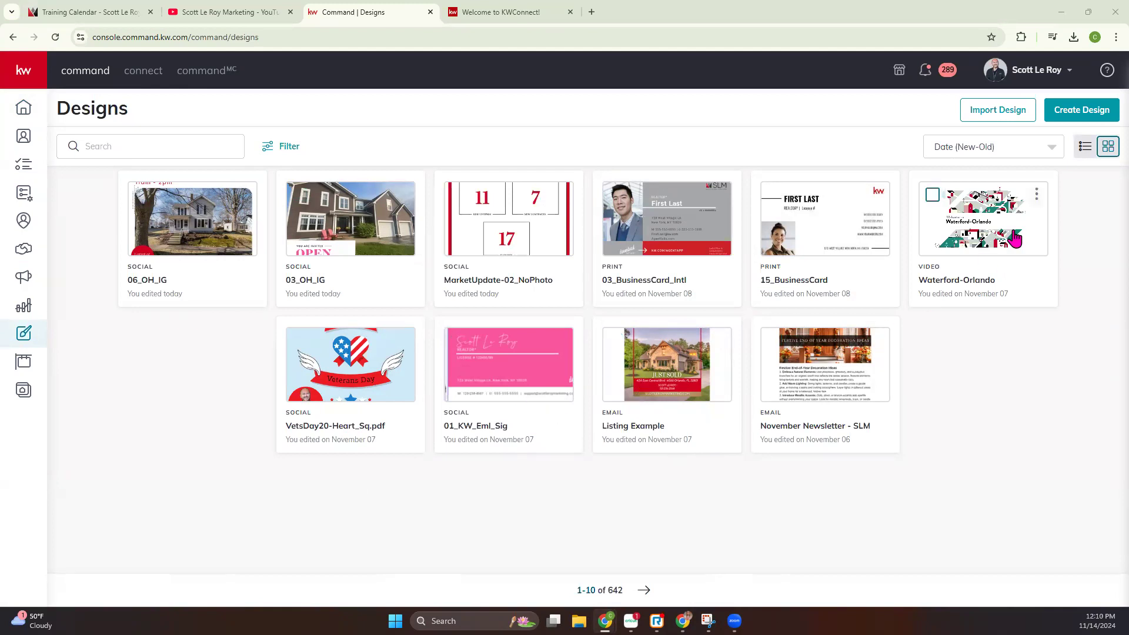
# Start a new email design and look through the available KW email templates
pyautogui.click(1087, 114)
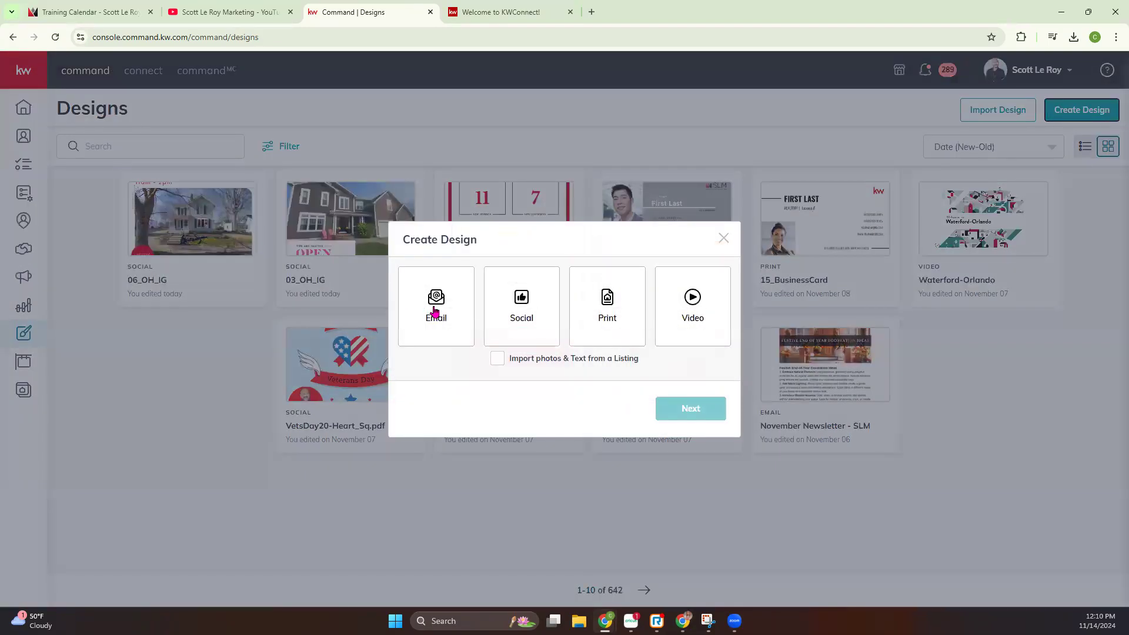
pyautogui.click(435, 311)
pyautogui.click(689, 408)
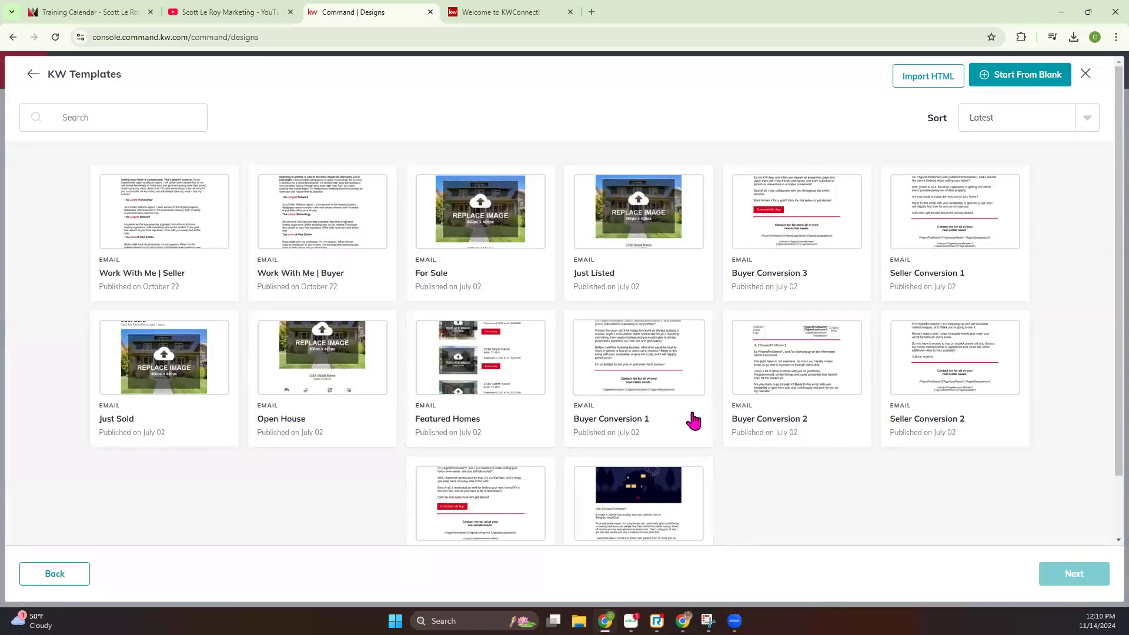
pyautogui.scroll(-1, 682, 416)
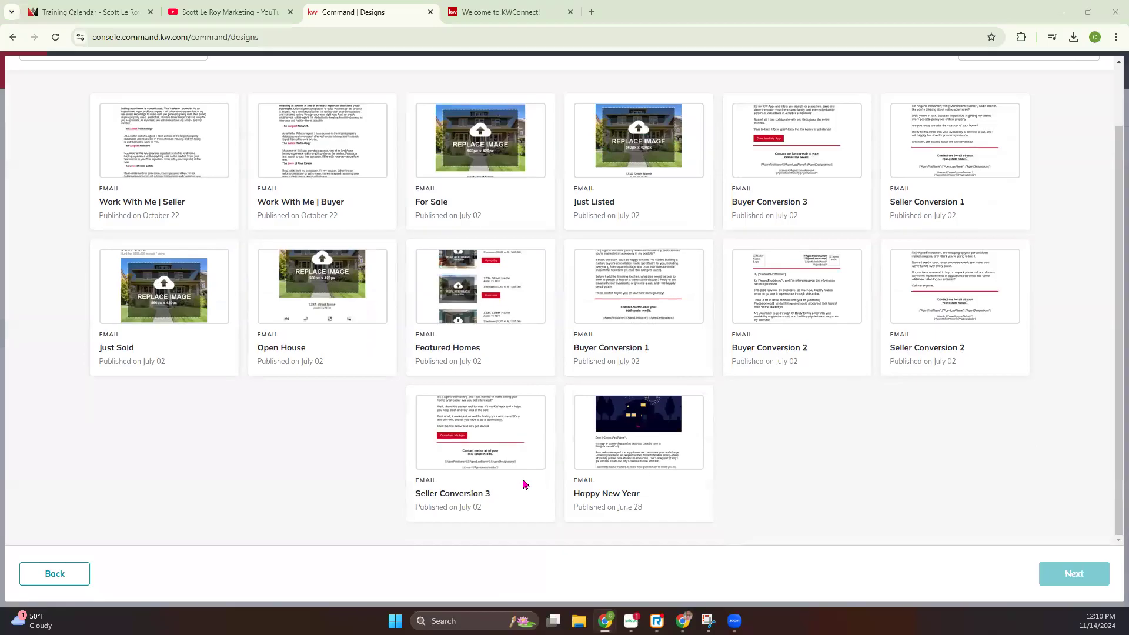
pyautogui.scroll(1, 416, 470)
pyautogui.scroll(1, 436, 456)
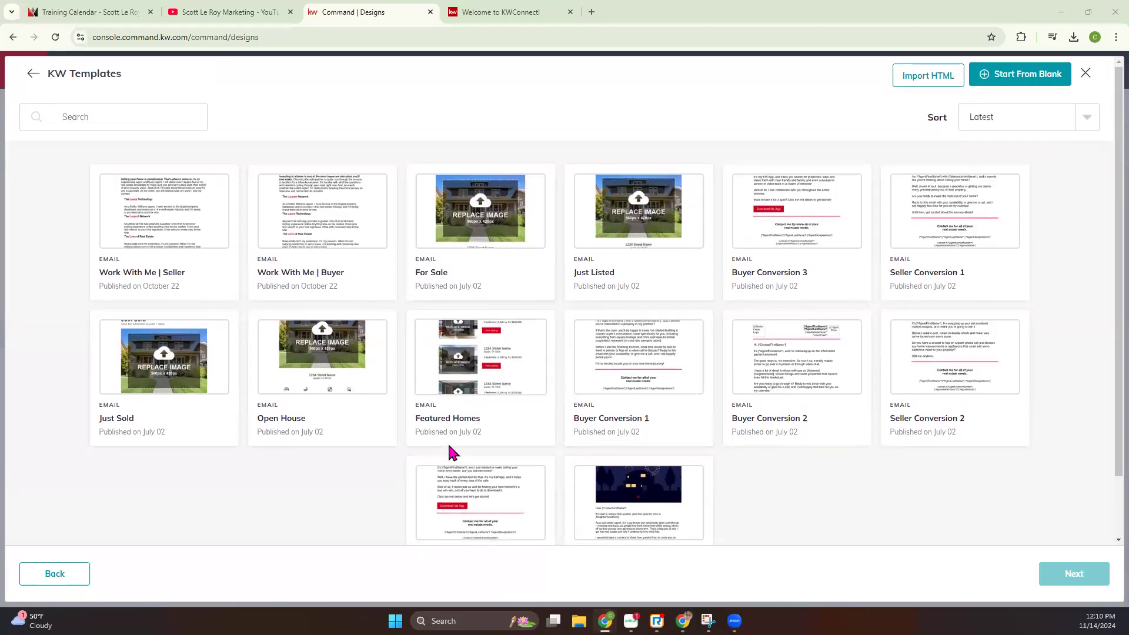
pyautogui.scroll(-1, 529, 461)
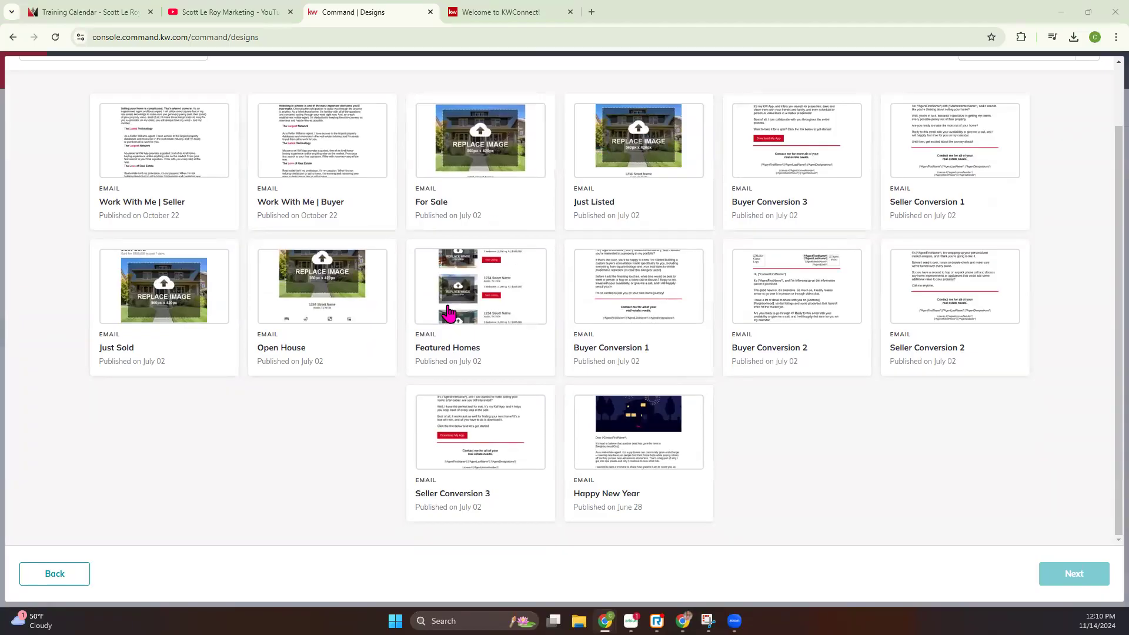
pyautogui.scroll(1, 588, 347)
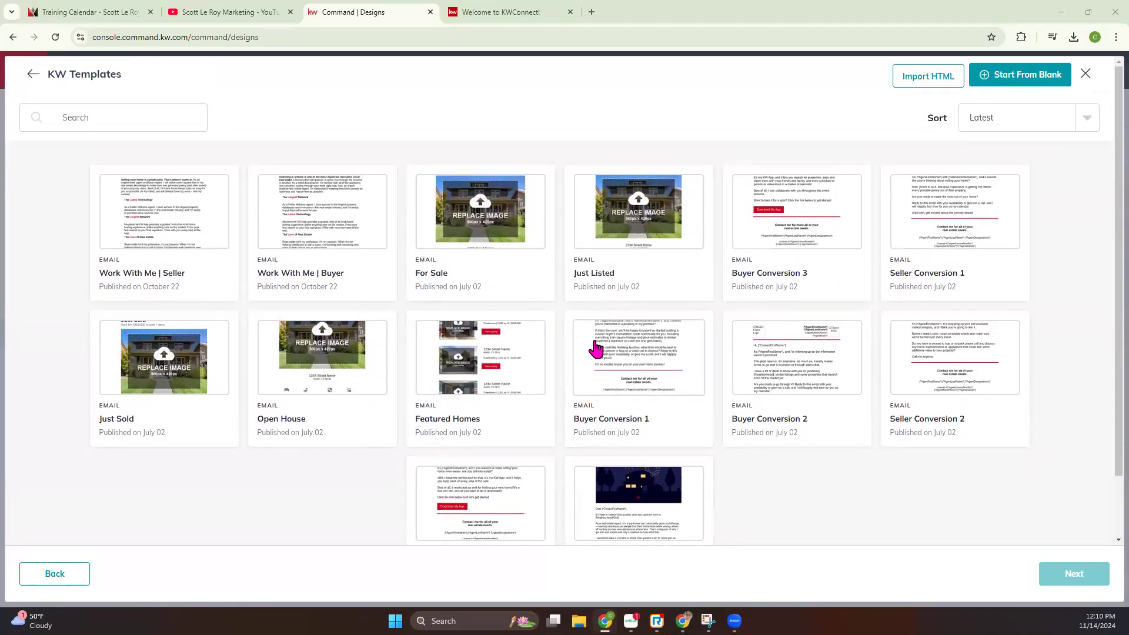
# View the Import HTML option for email designs, cancel it and return to the Designs list
pyautogui.click(924, 83)
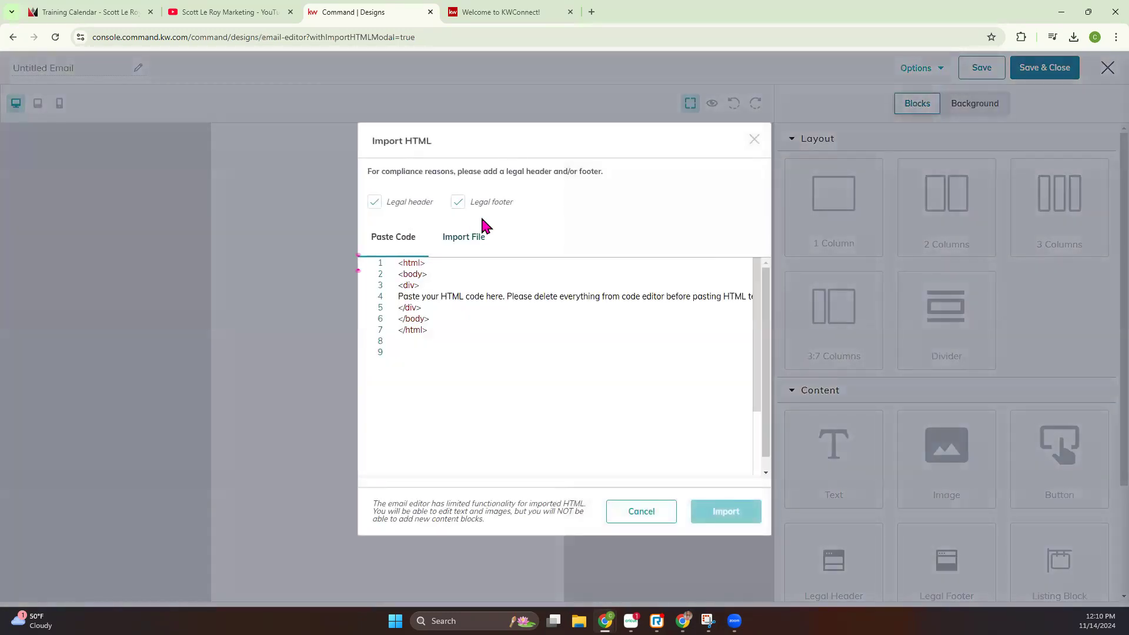
pyautogui.click(668, 512)
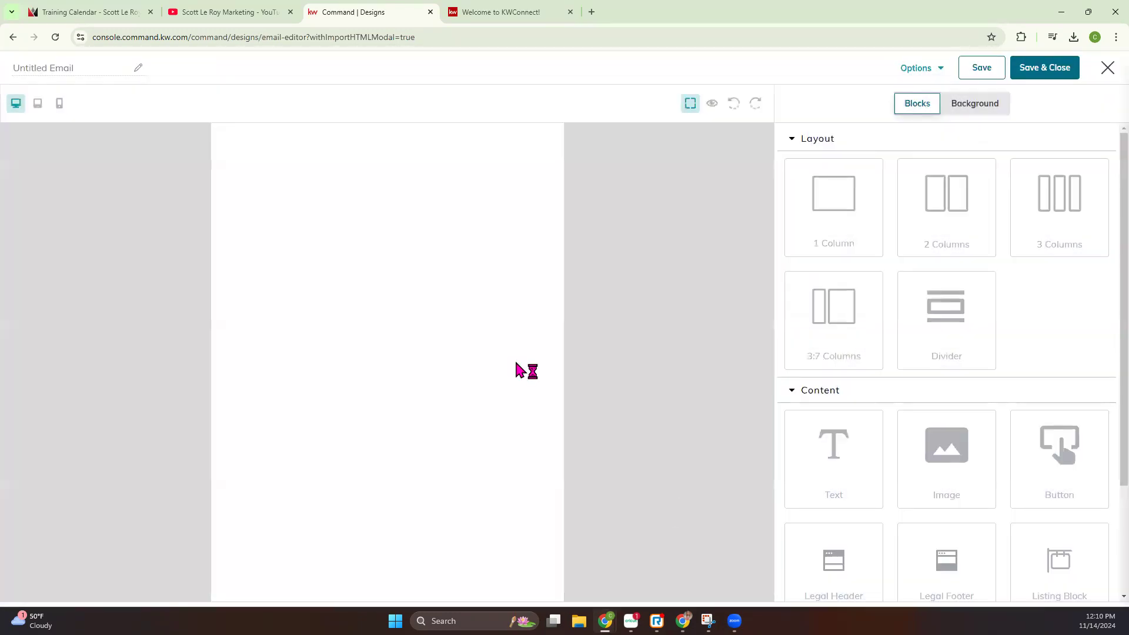
pyautogui.click(13, 37)
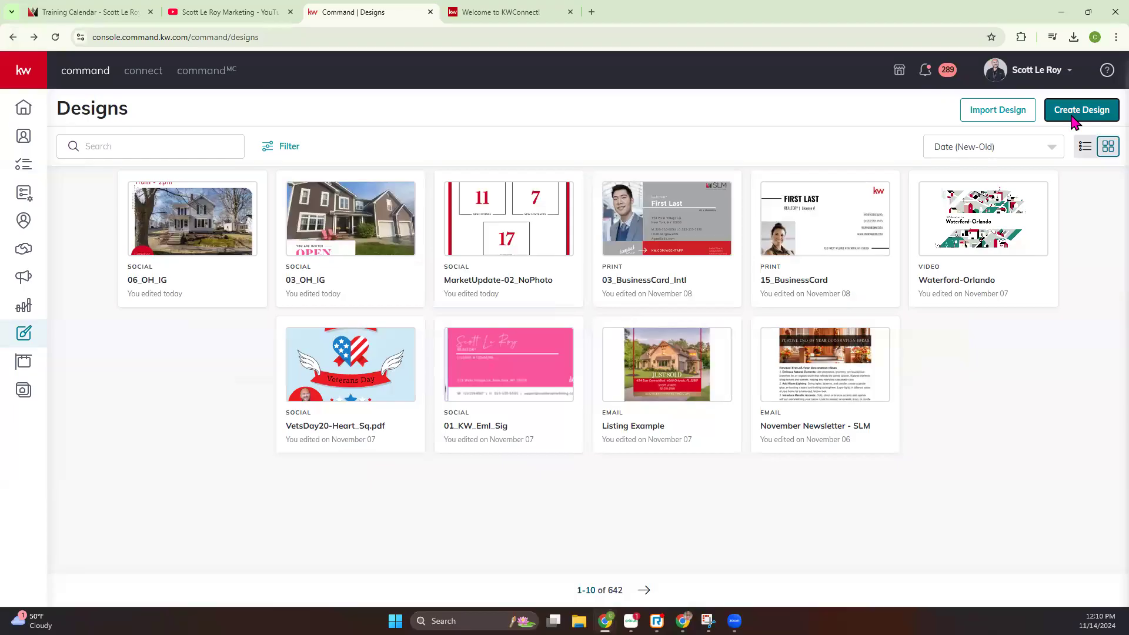
# Create a new email design from blank
pyautogui.click(1075, 117)
pyautogui.click(450, 318)
pyautogui.click(689, 408)
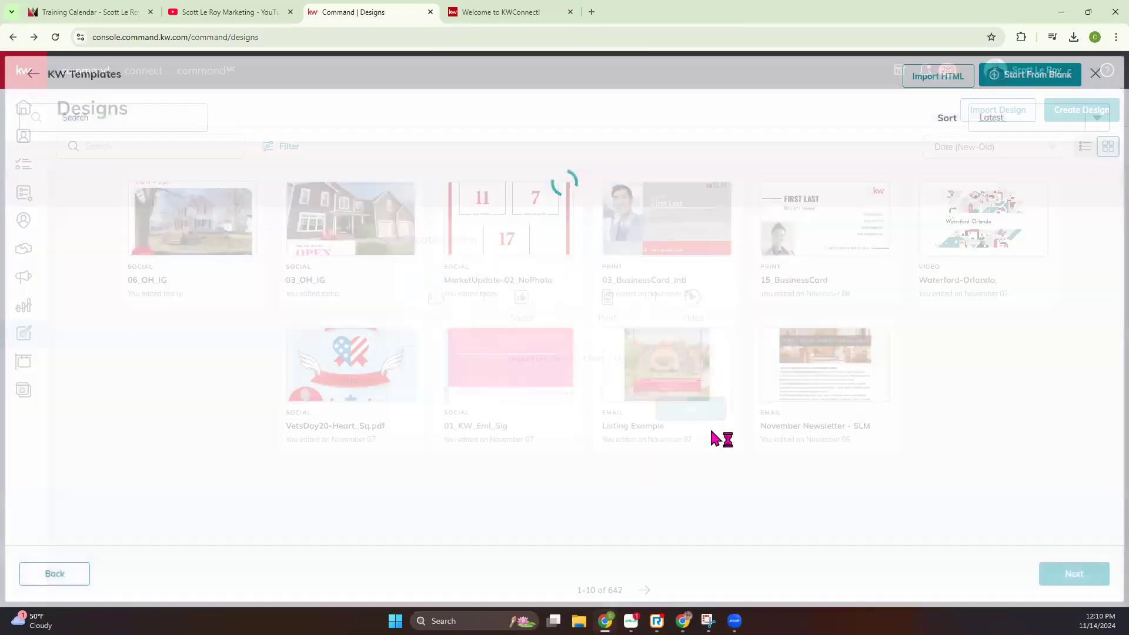
pyautogui.click(1008, 77)
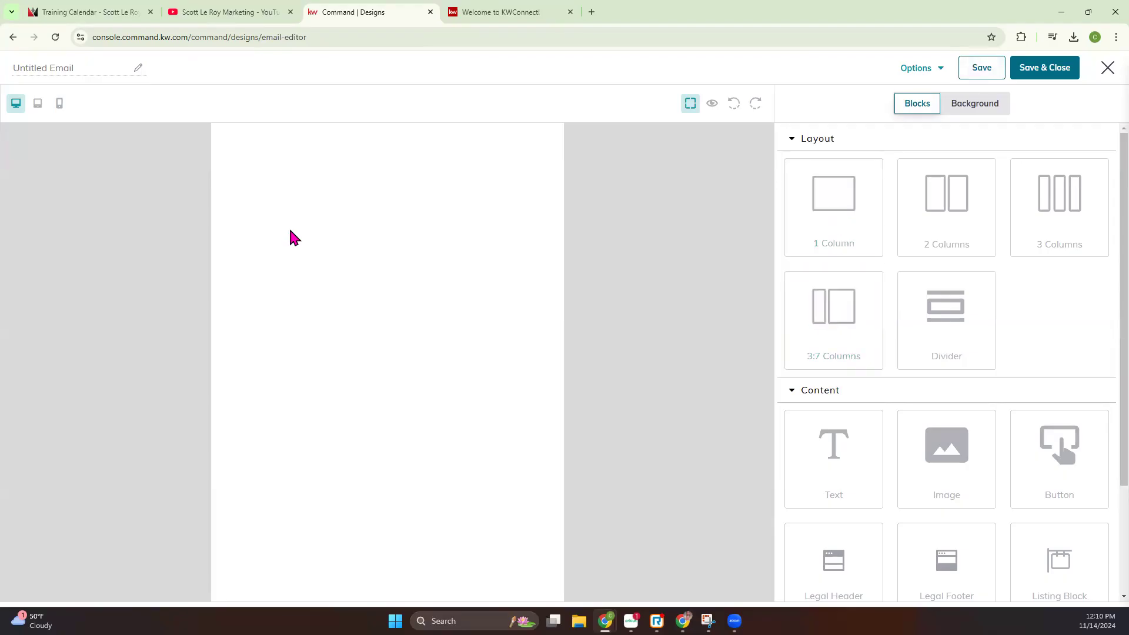
# Name the untitled email design "11/14 class"
pyautogui.click(47, 70)
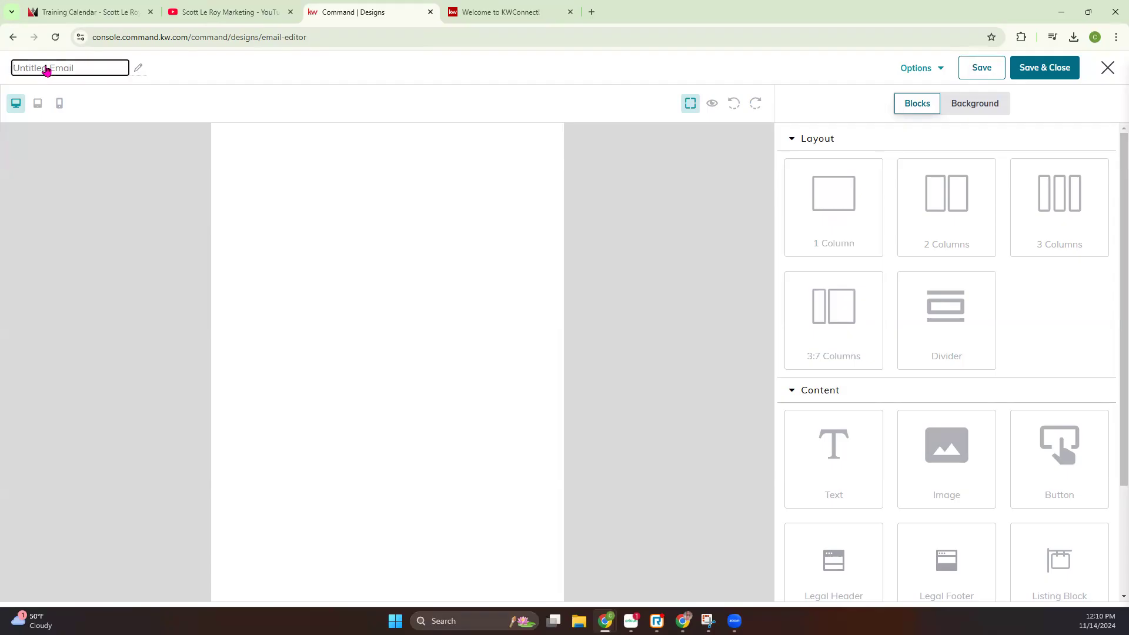
pyautogui.write('11/14 class')
pyautogui.click(83, 158)
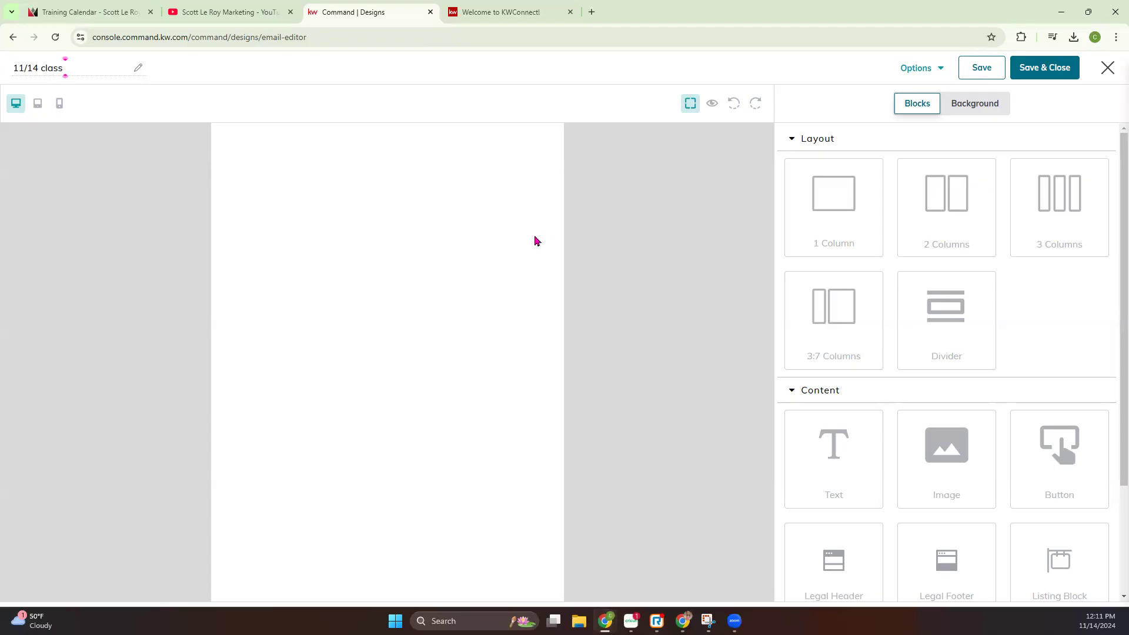
# Examine the email editor's tablet and mobile layouts, its preview mode and the extra design options
pyautogui.click(38, 105)
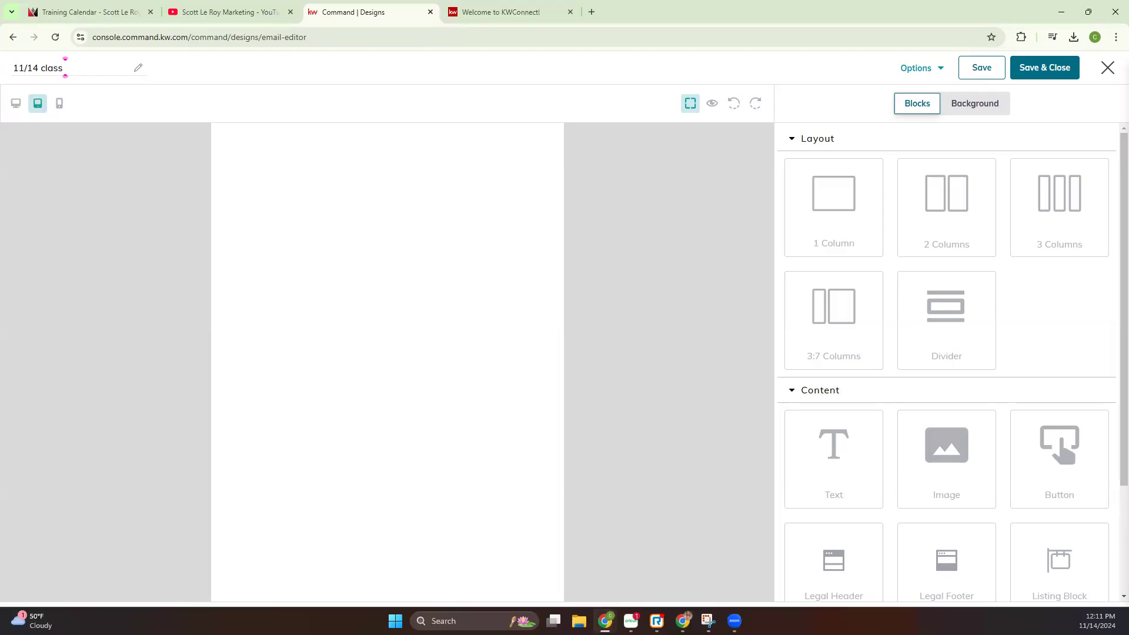
pyautogui.click(59, 105)
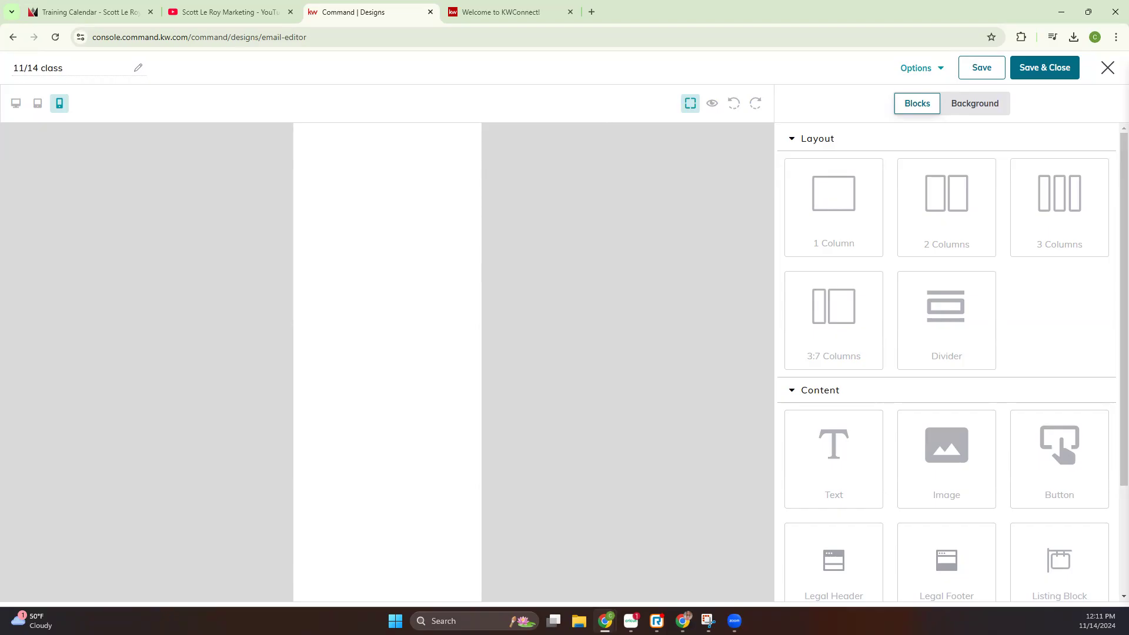
pyautogui.click(713, 105)
pyautogui.click(1107, 73)
pyautogui.click(936, 69)
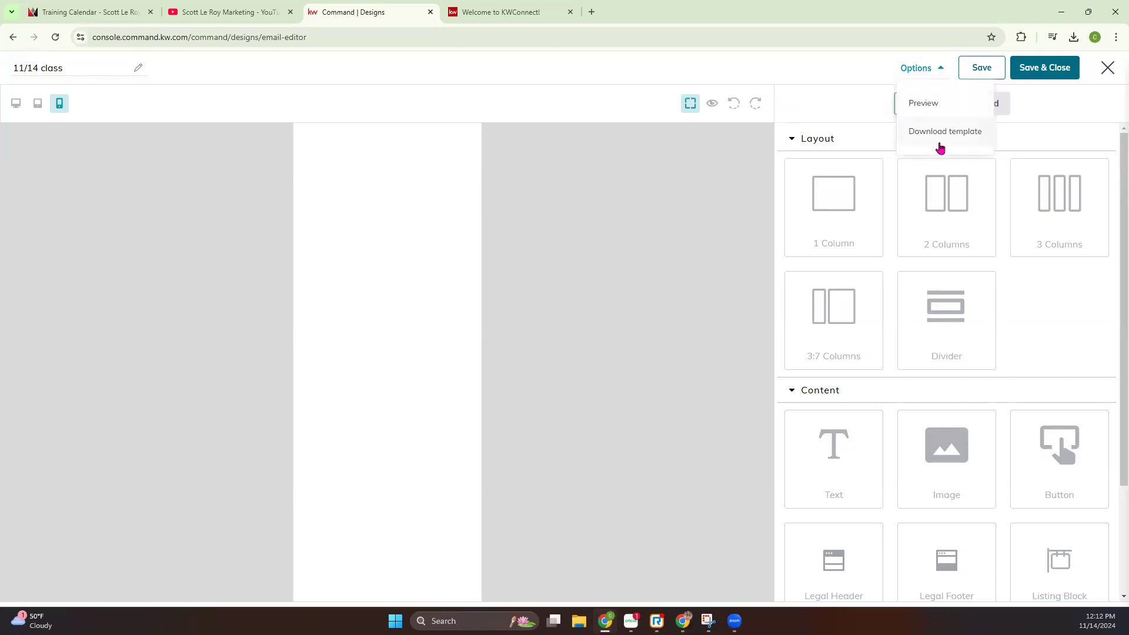
pyautogui.click(1074, 105)
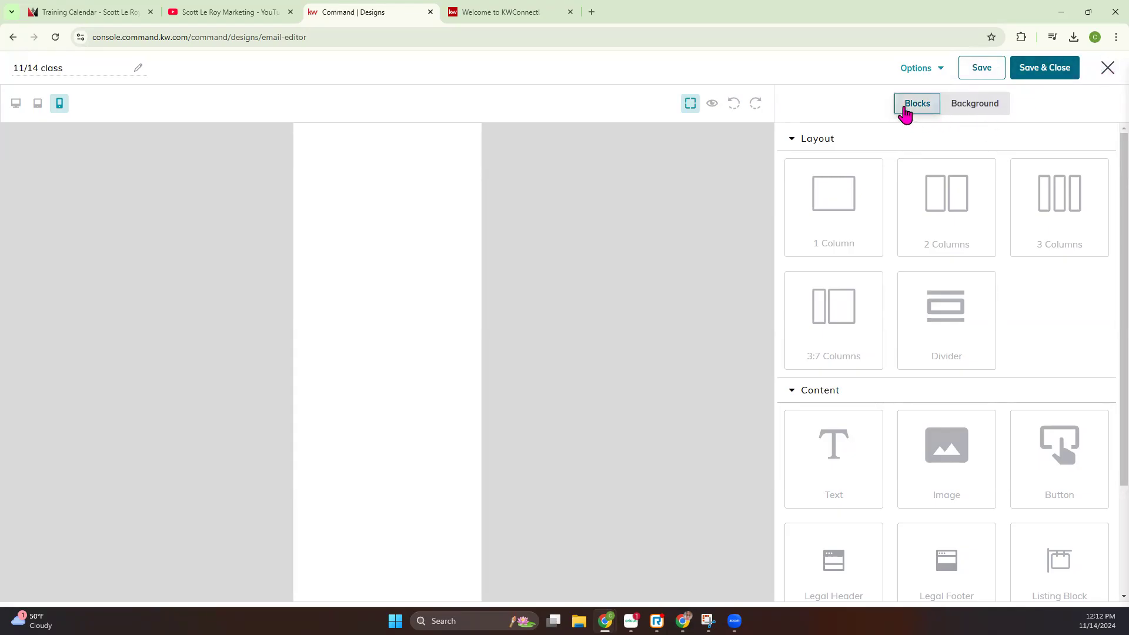
# In the desktop layout, set the email's background color to a81010 and its top container padding to 100 px
pyautogui.click(974, 110)
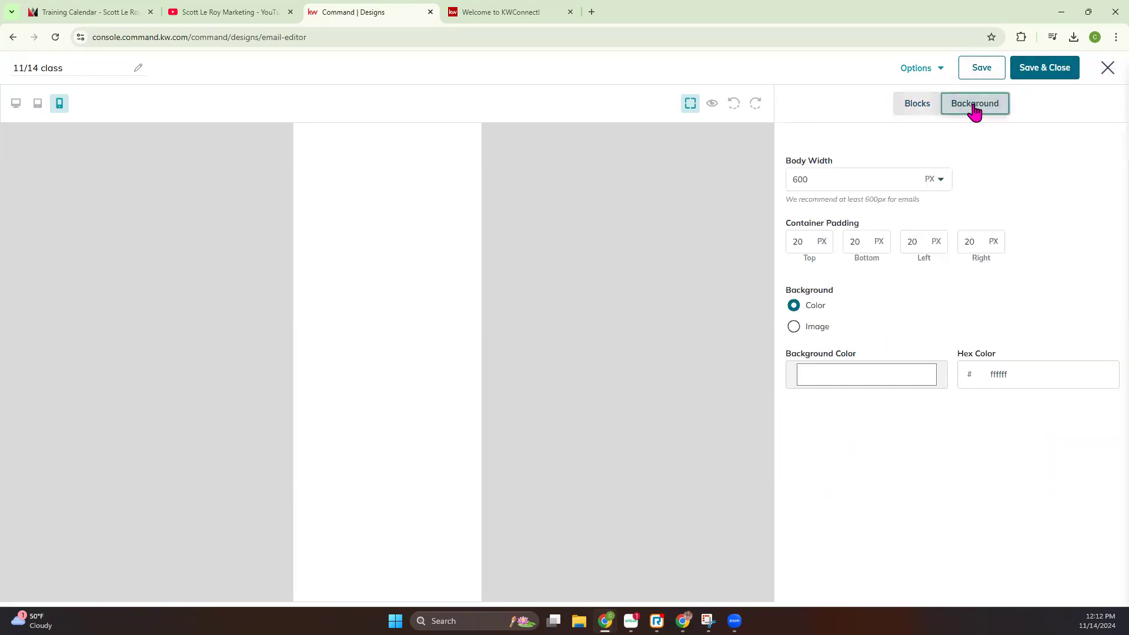
pyautogui.click(17, 106)
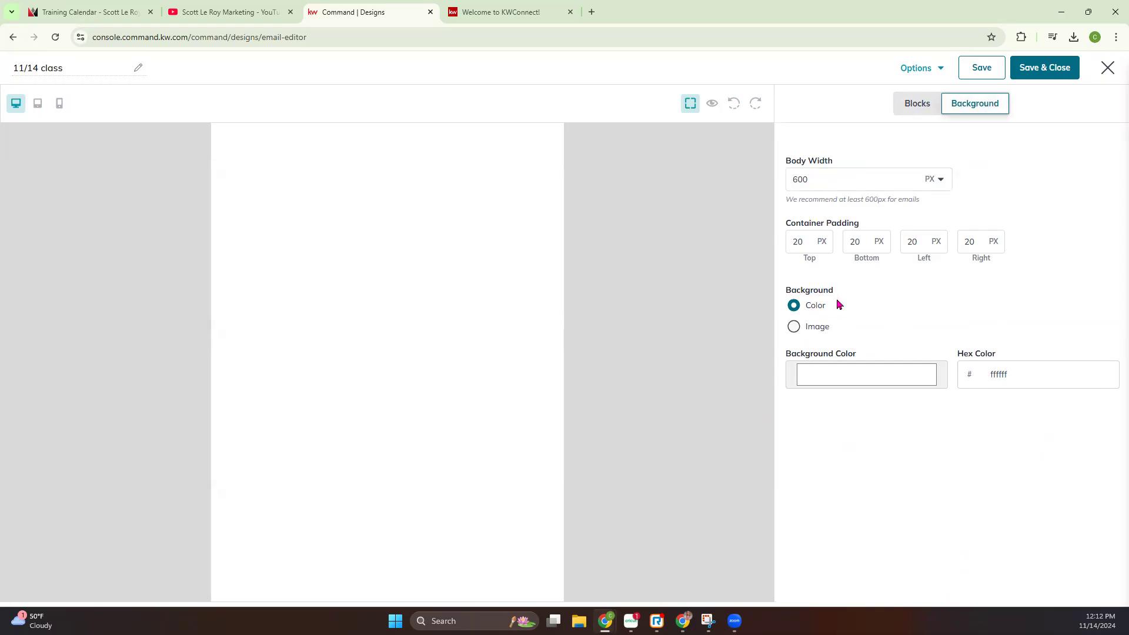
pyautogui.click(825, 377)
pyautogui.click(908, 418)
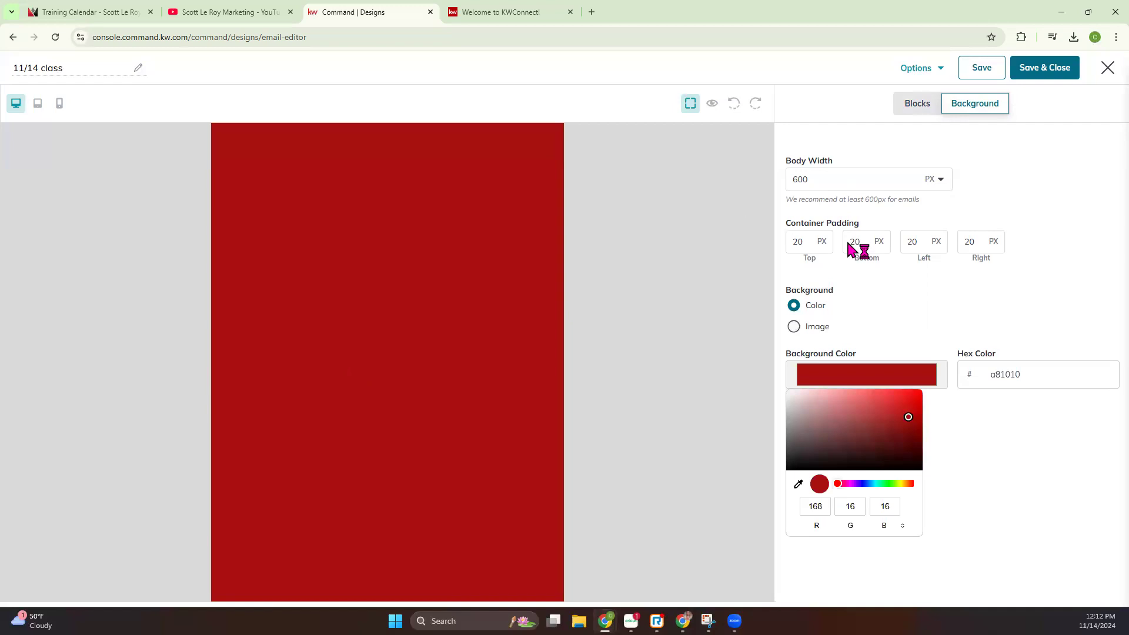
pyautogui.moveTo(806, 240); pyautogui.dragTo(787, 244)
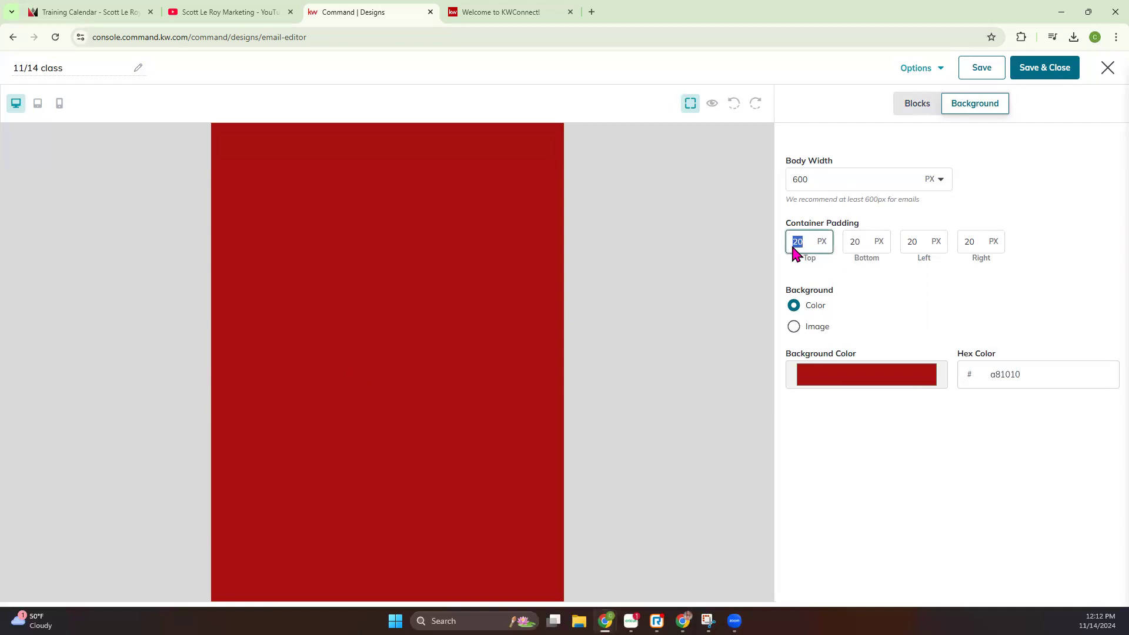
pyautogui.click(456, 282)
# Try a body width of 100 percent, undo the last change and view the background image option
pyautogui.click(944, 184)
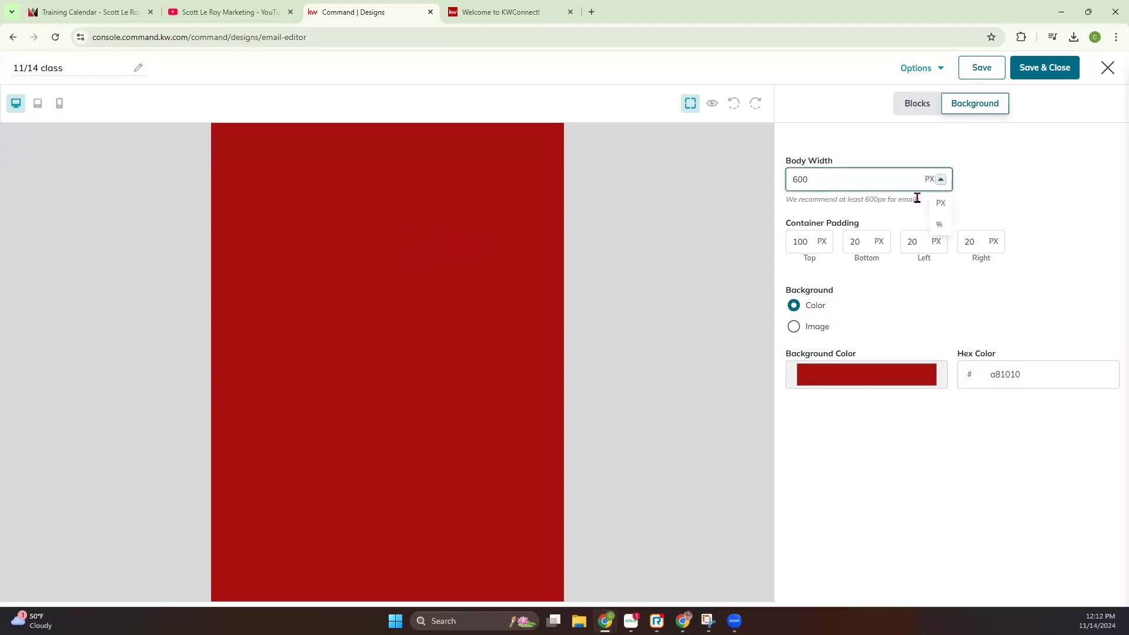
pyautogui.click(941, 223)
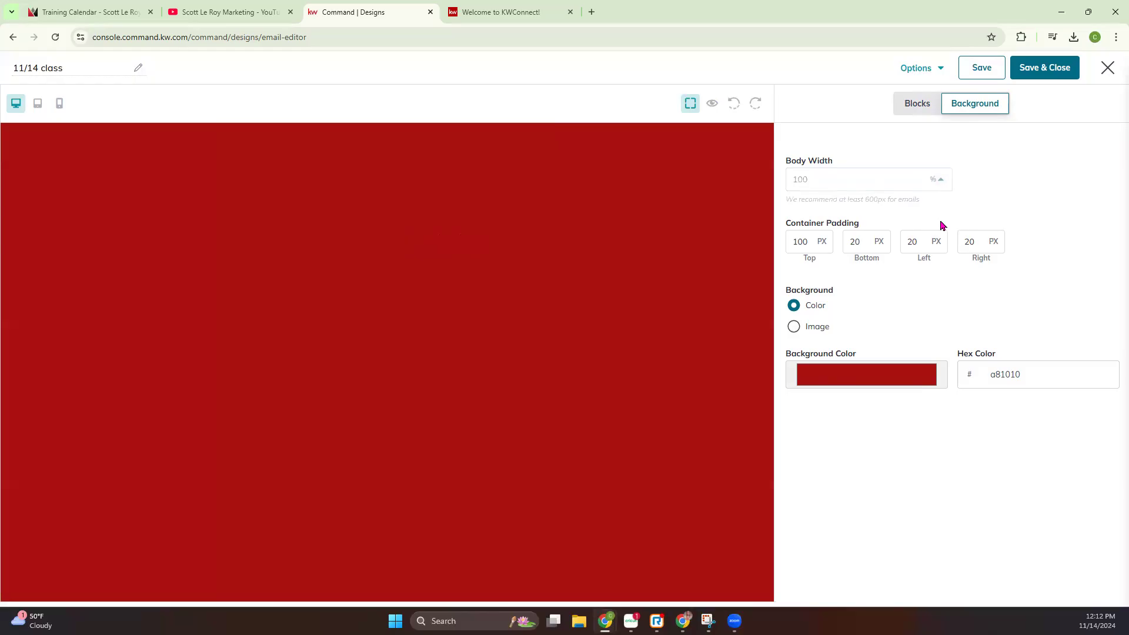
pyautogui.click(939, 181)
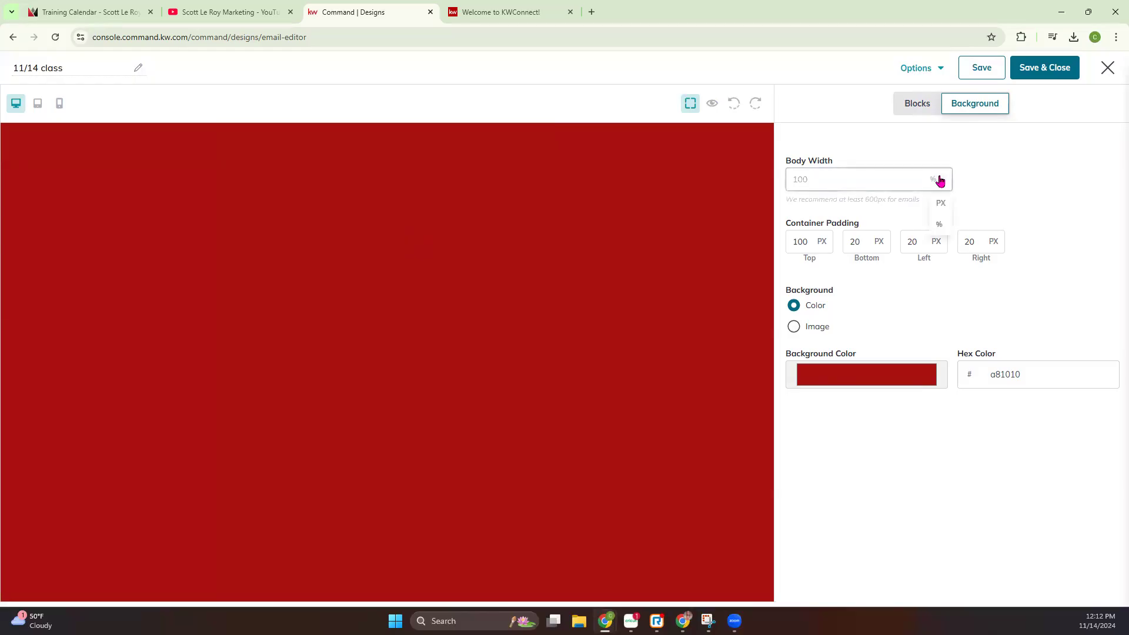
pyautogui.click(939, 222)
pyautogui.click(735, 106)
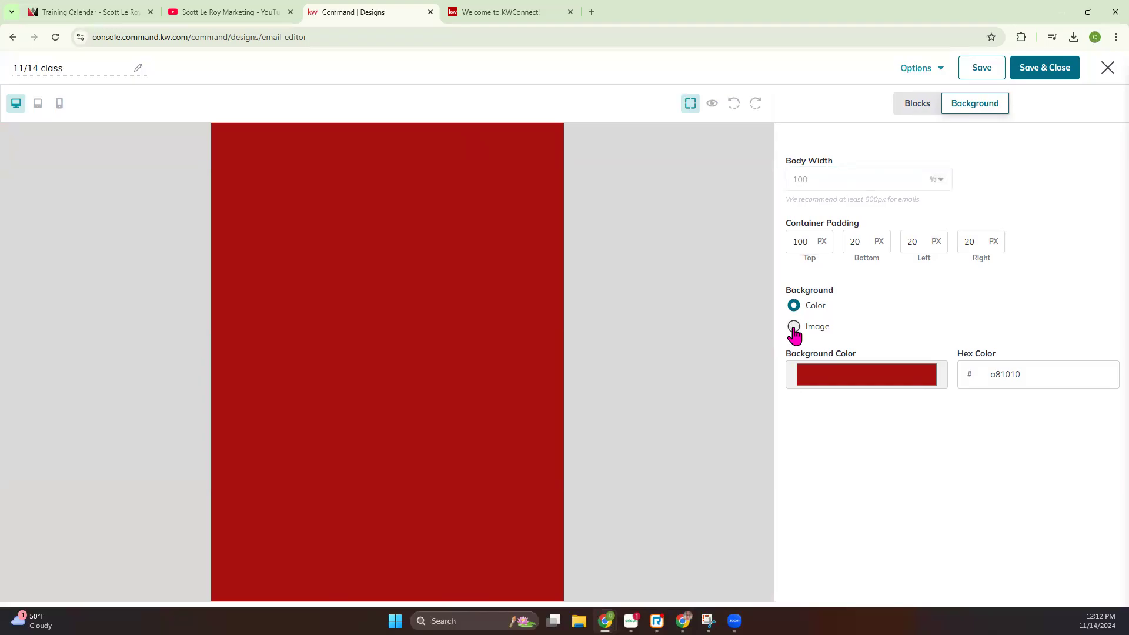
pyautogui.click(793, 327)
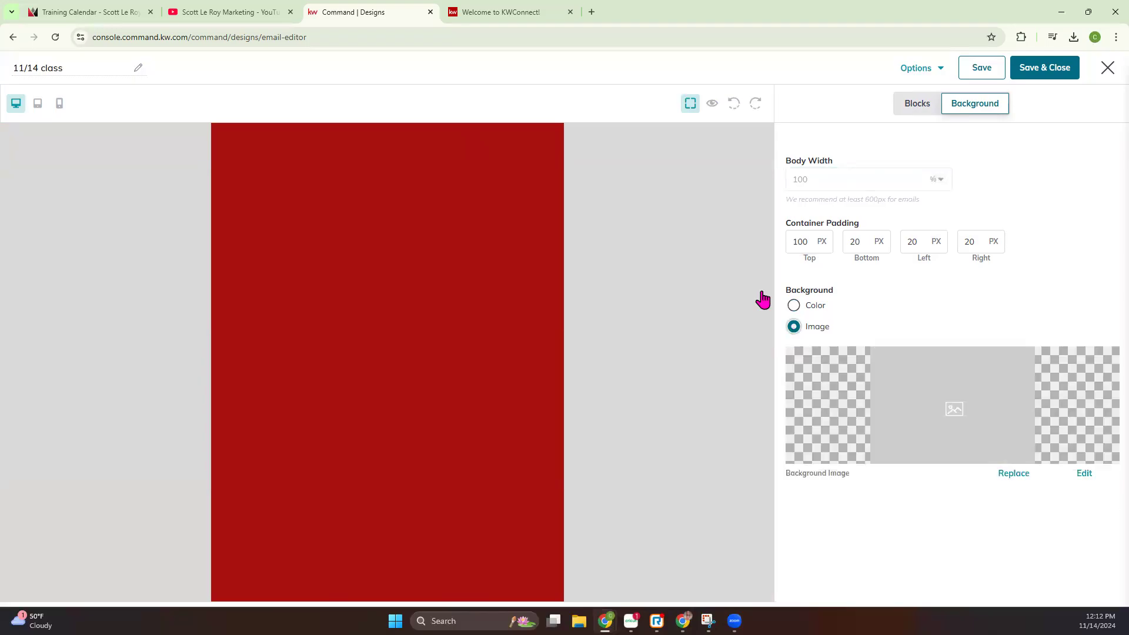
pyautogui.click(794, 306)
# Set the email's background color to white (ffffff) and its body width to 600 px
pyautogui.click(835, 375)
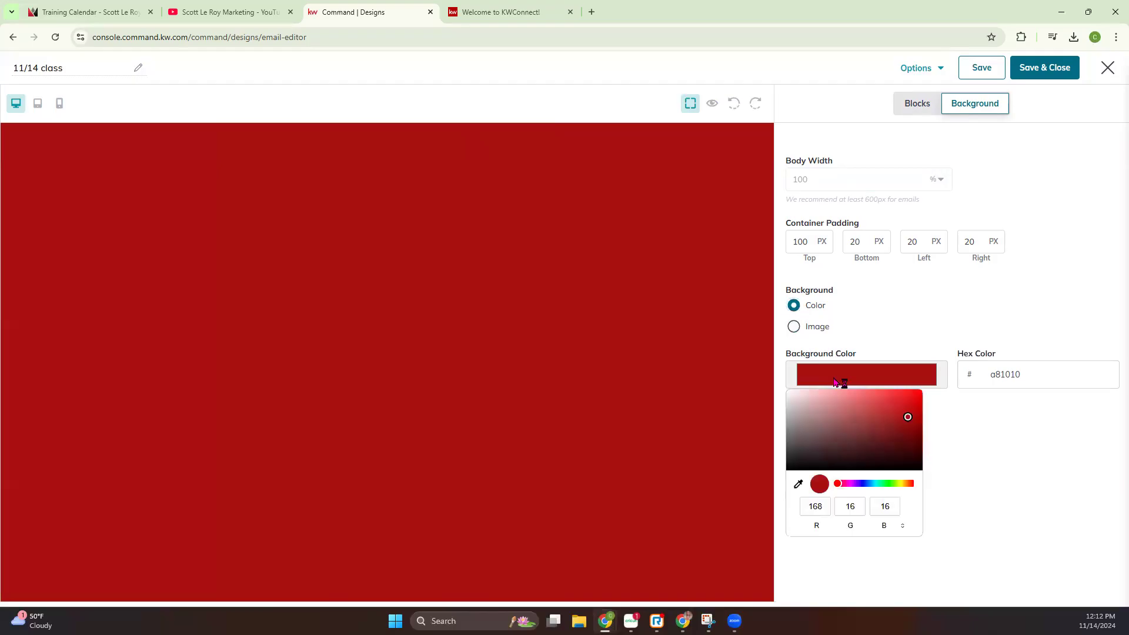
pyautogui.moveTo(908, 419); pyautogui.dragTo(777, 388)
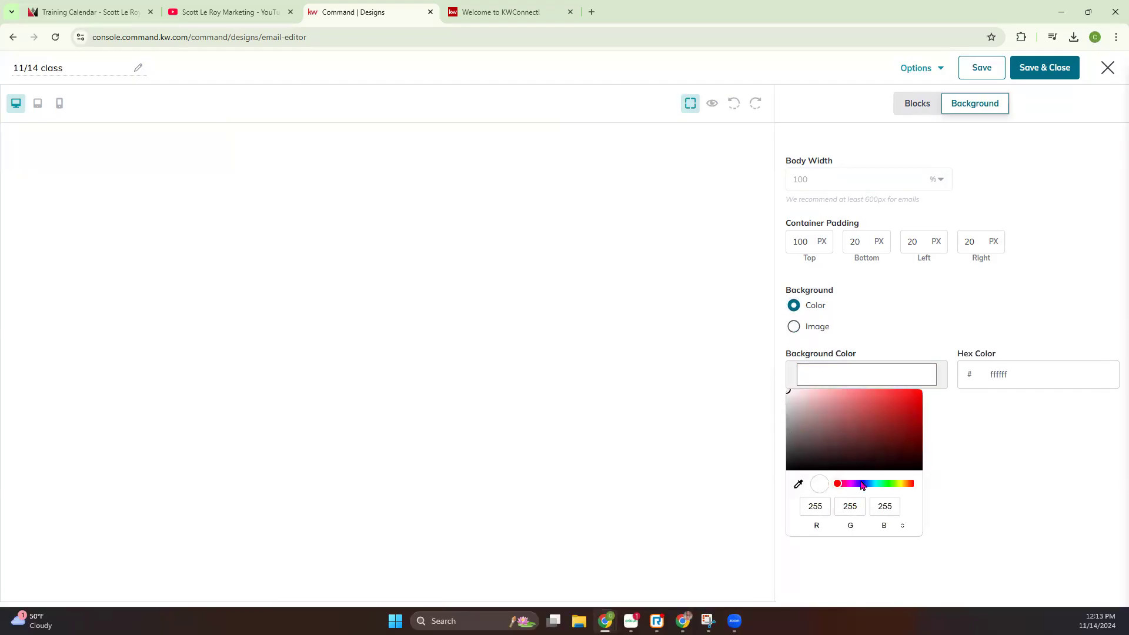
pyautogui.click(975, 462)
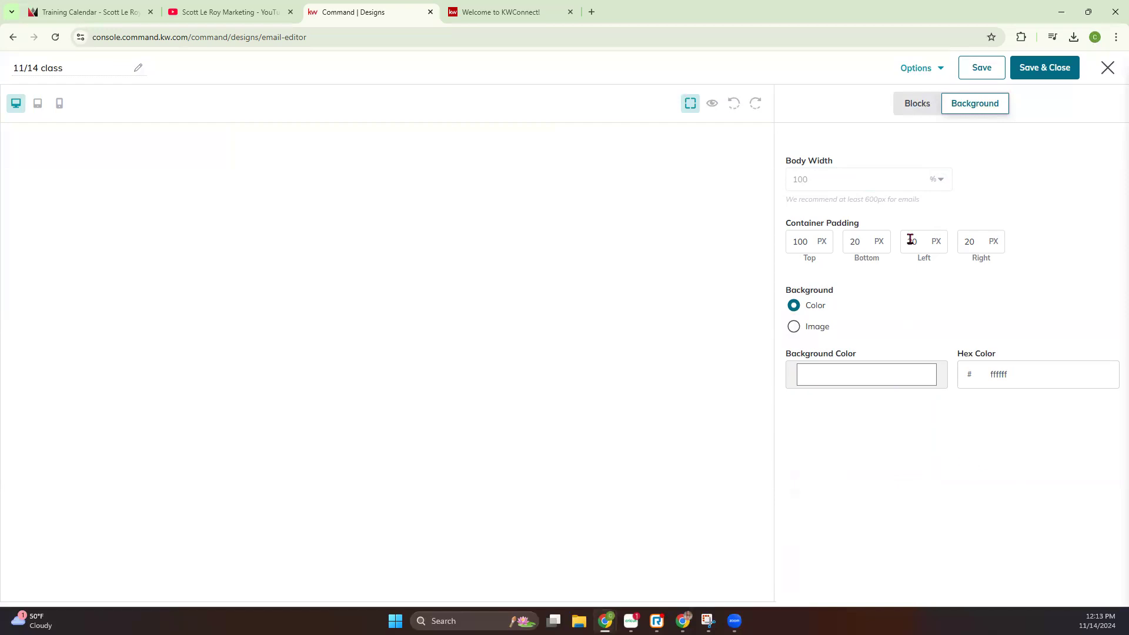
pyautogui.click(939, 181)
pyautogui.click(940, 209)
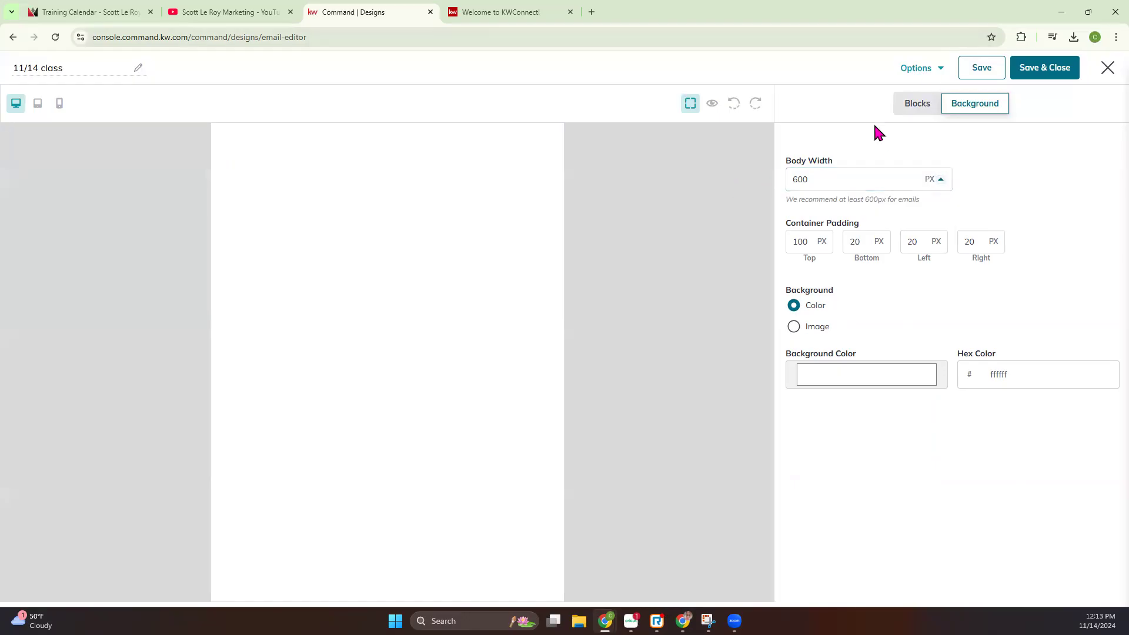
# Stack 1 Column, 2 Columns, 3 Columns and 3:7 Columns layout rows down the email, in that order
pyautogui.click(916, 104)
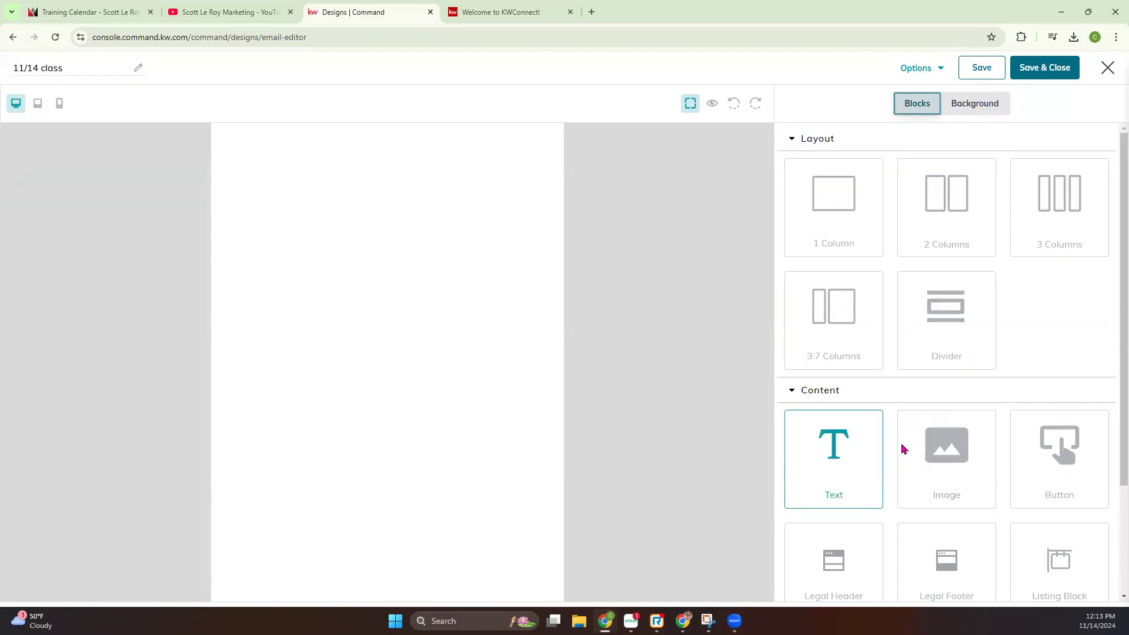
pyautogui.moveTo(841, 210); pyautogui.dragTo(454, 190)
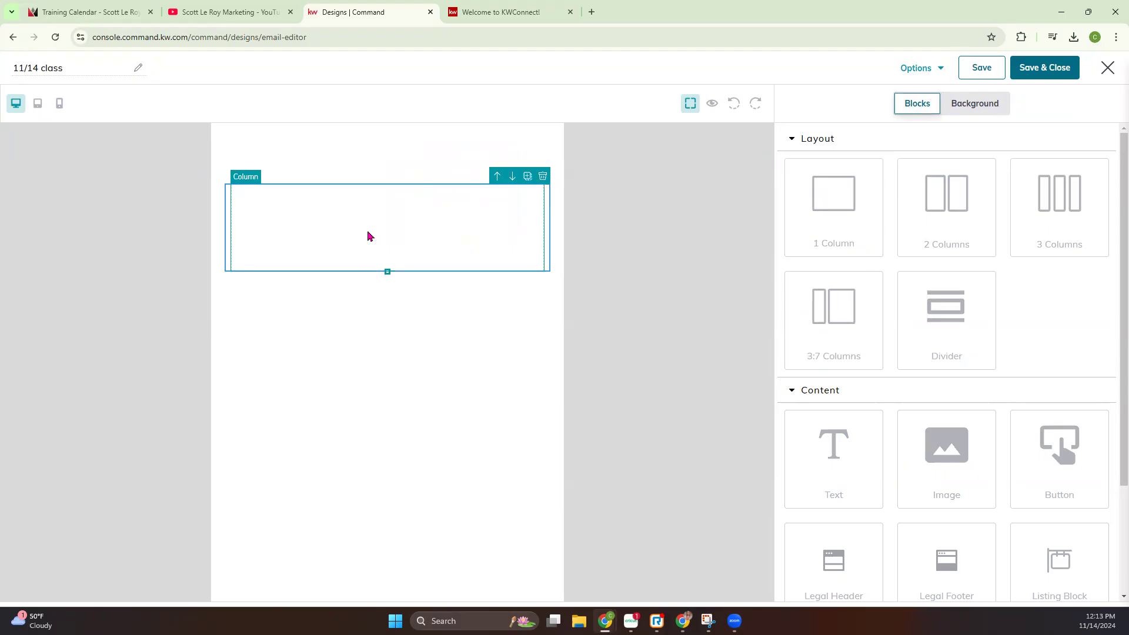
pyautogui.moveTo(936, 202); pyautogui.dragTo(462, 339)
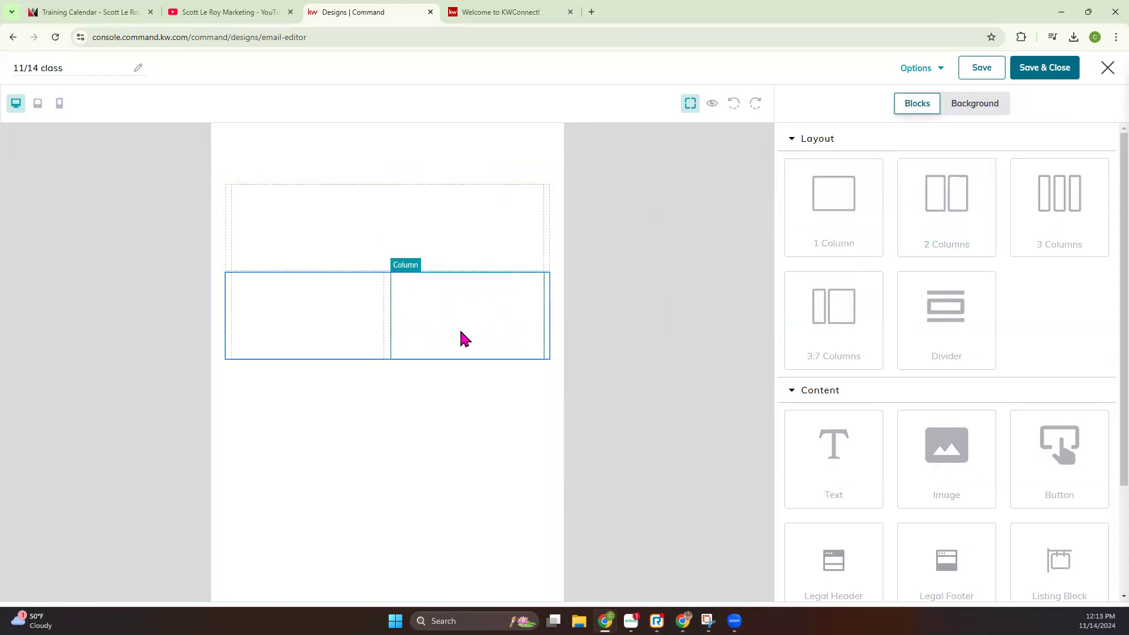
pyautogui.moveTo(1066, 204); pyautogui.dragTo(431, 404)
pyautogui.moveTo(851, 315); pyautogui.dragTo(485, 475)
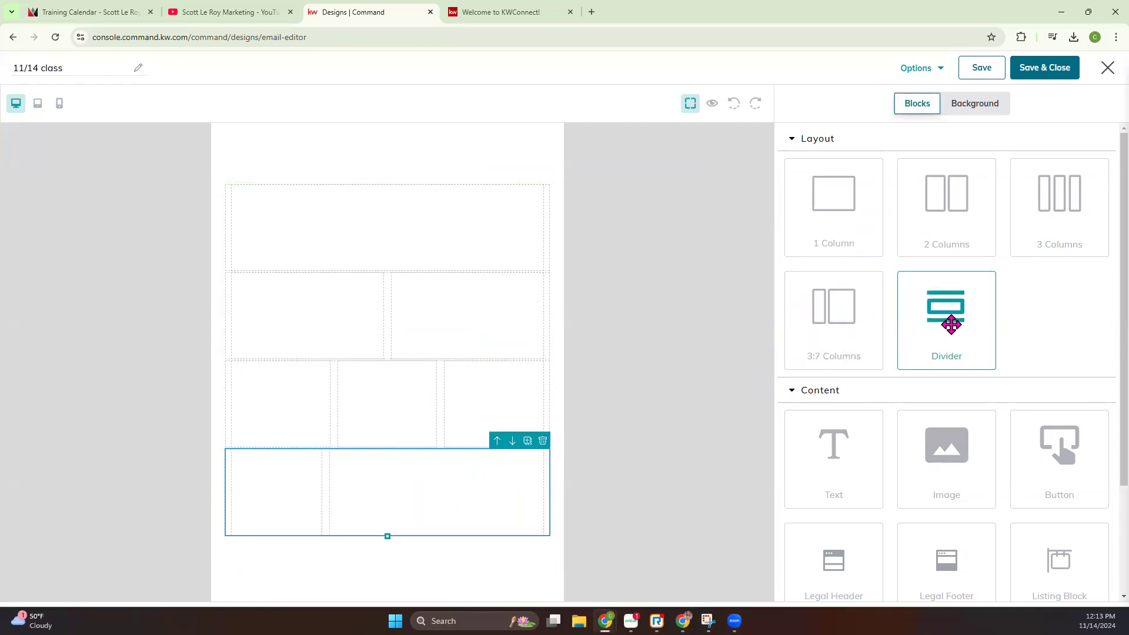
# Insert a divider between the one-column and two-column rows and set its line color to dark red 8a0000
pyautogui.moveTo(950, 324); pyautogui.dragTo(386, 270)
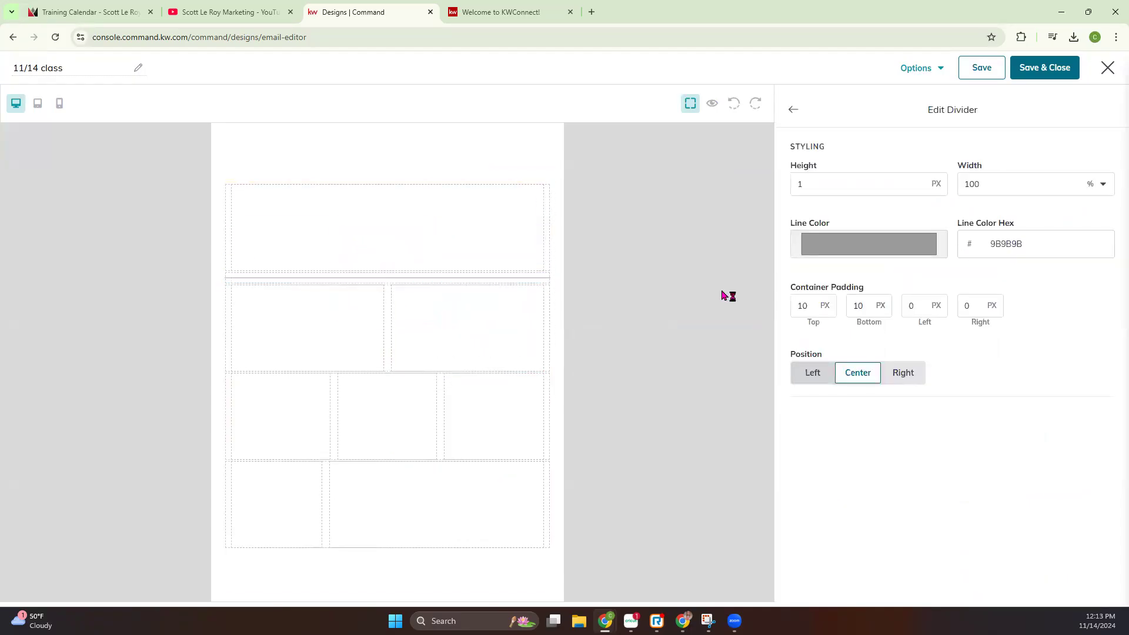
pyautogui.click(476, 284)
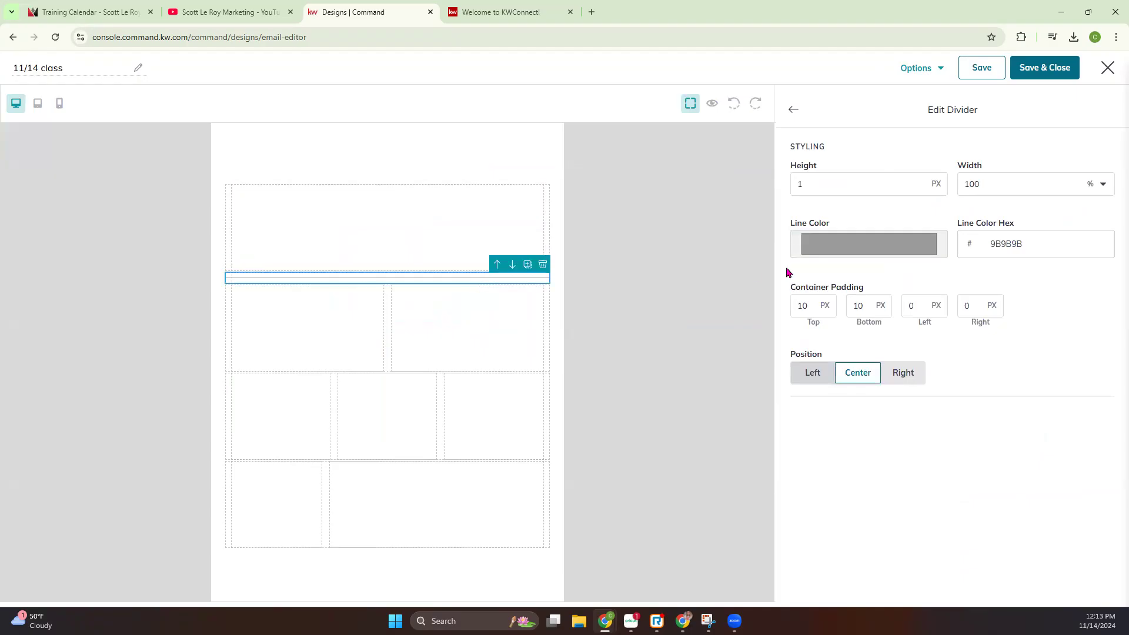
pyautogui.click(901, 245)
pyautogui.moveTo(812, 313); pyautogui.dragTo(980, 302)
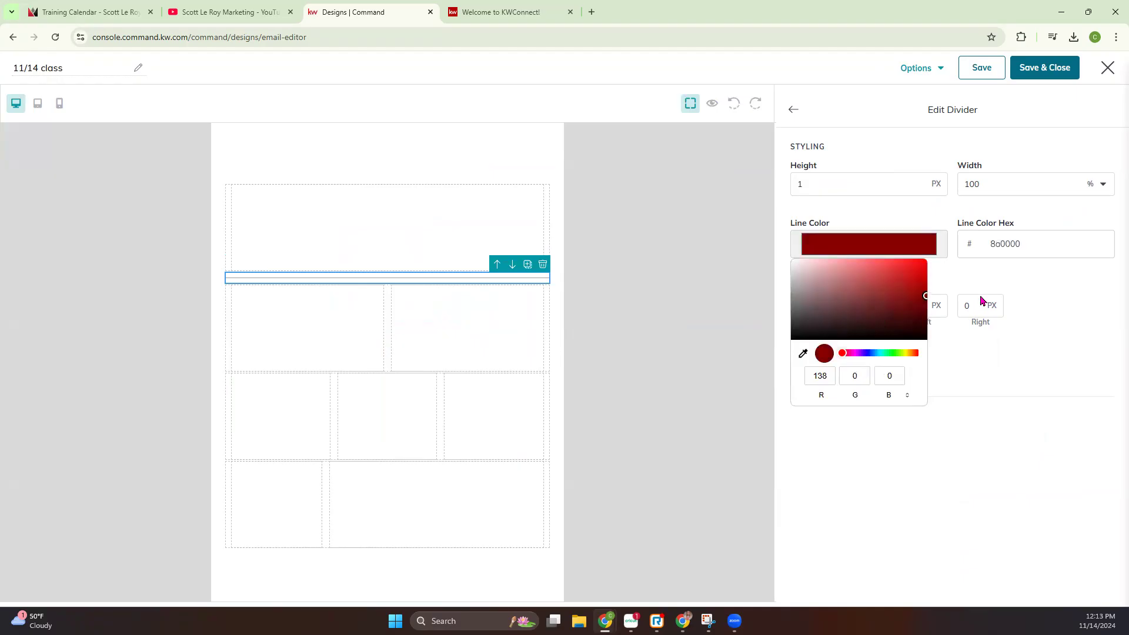
pyautogui.click(1074, 304)
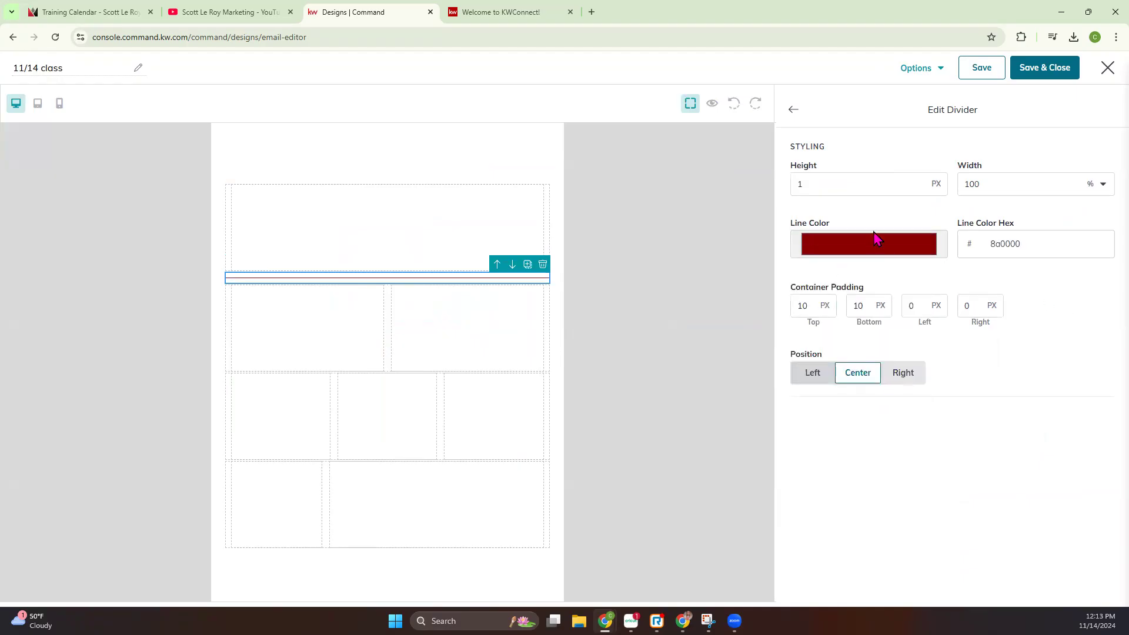
# Set the divider's height to 10 px
pyautogui.moveTo(889, 188); pyautogui.dragTo(773, 195)
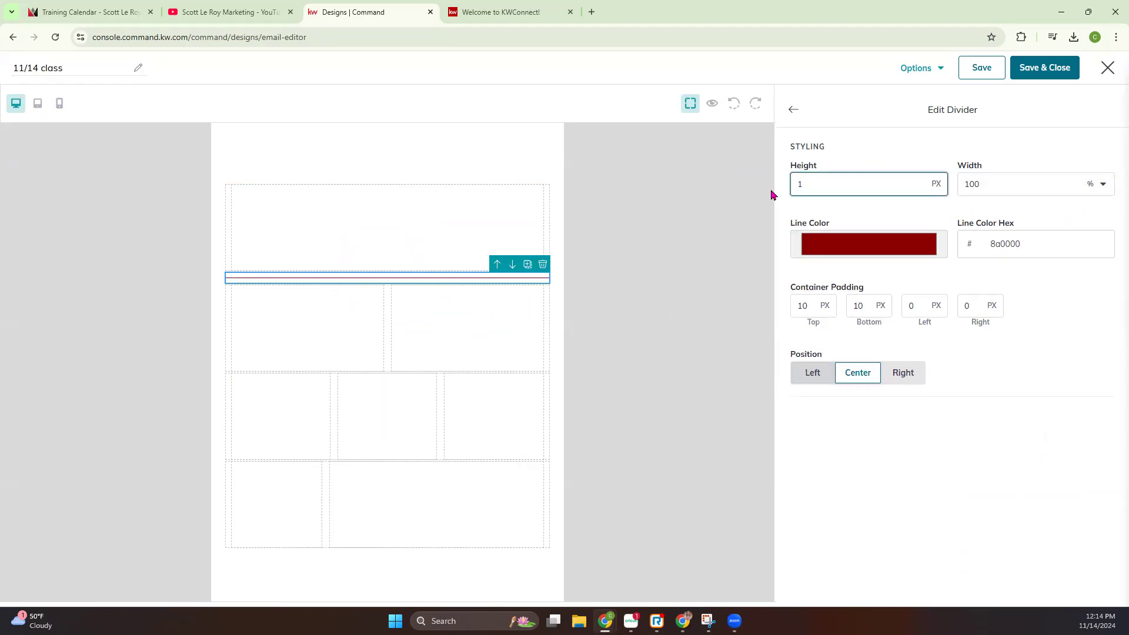
pyautogui.write('10')
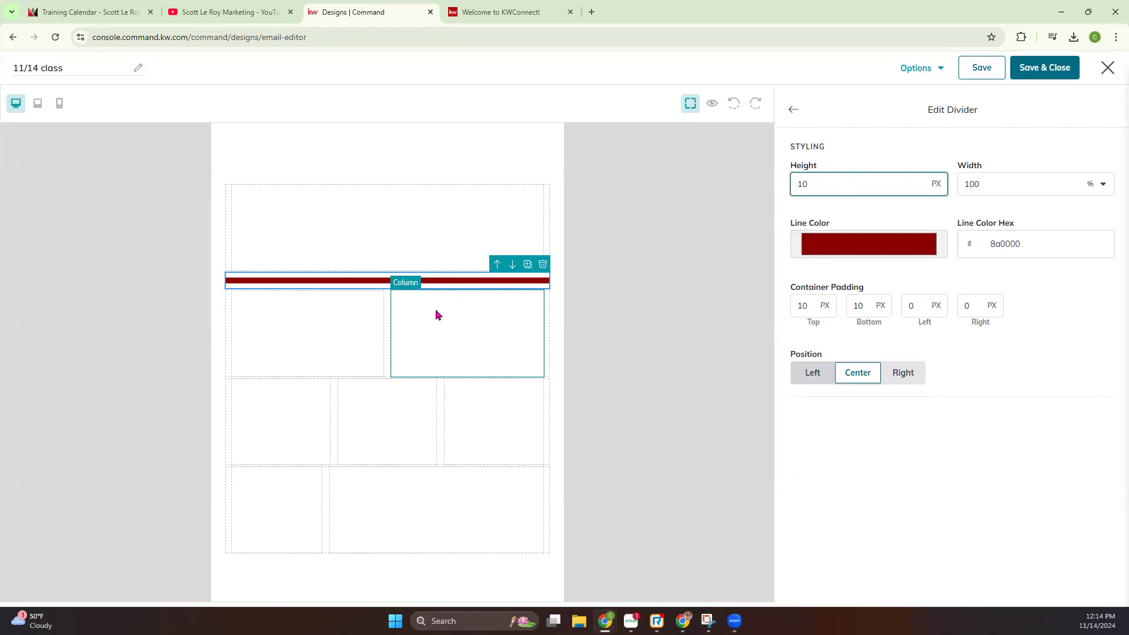
pyautogui.click(426, 232)
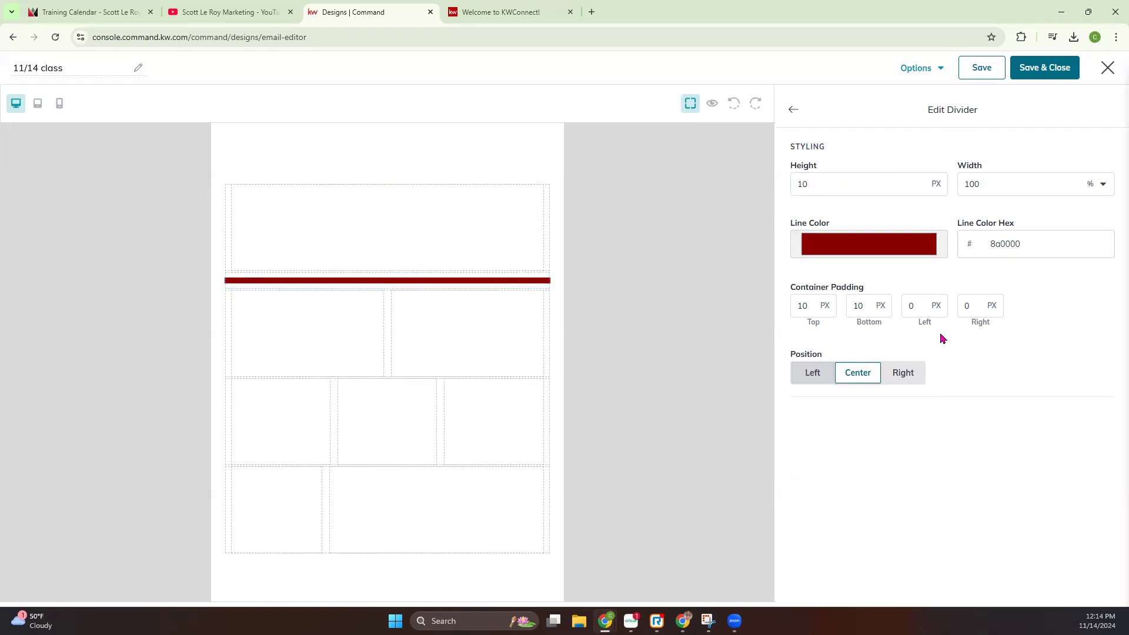
# Try the divider's left and right positions, set it back to center and return to the content blocks
pyautogui.click(801, 377)
pyautogui.click(865, 380)
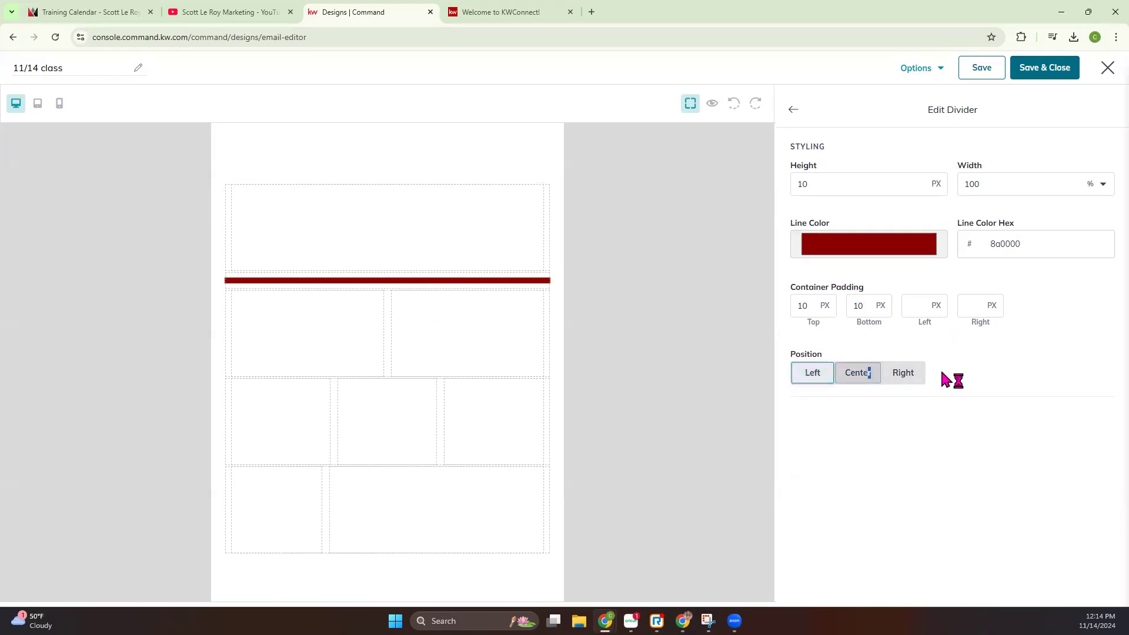
pyautogui.click(905, 378)
pyautogui.click(855, 374)
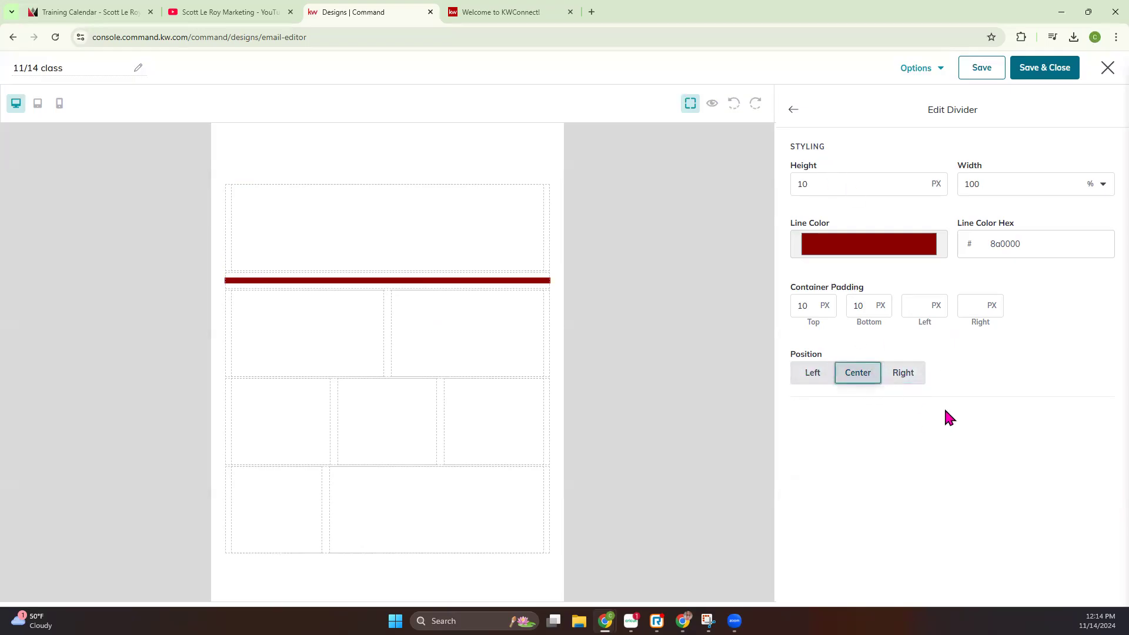
pyautogui.click(790, 110)
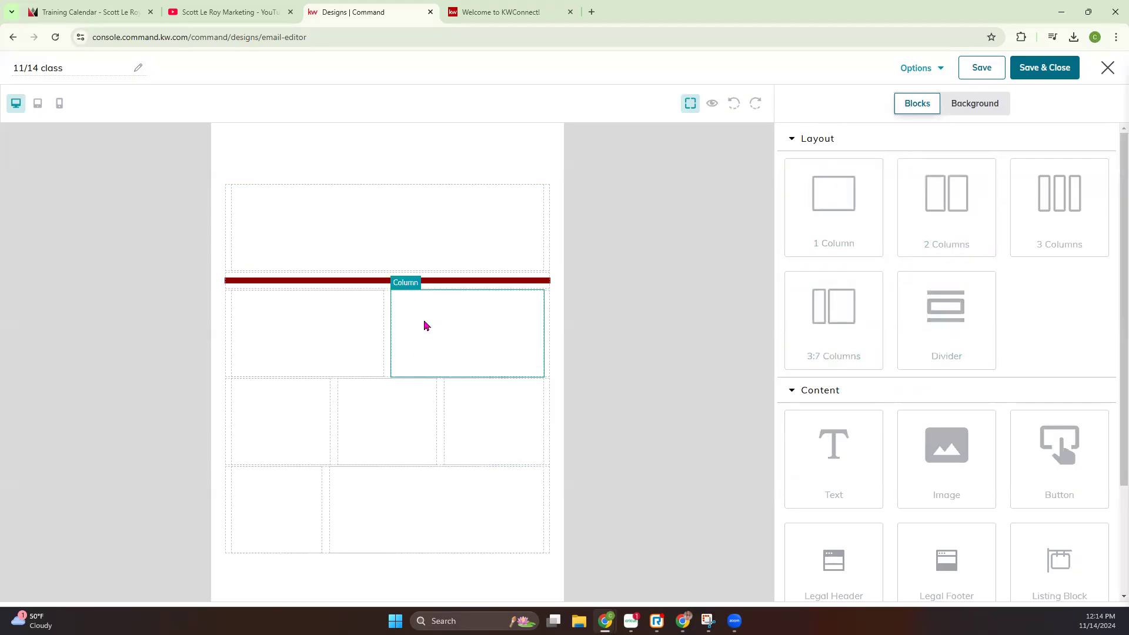
# Delete the one-column, two-column, three-column and 3:7 layout rows, keeping only the divider
pyautogui.click(476, 237)
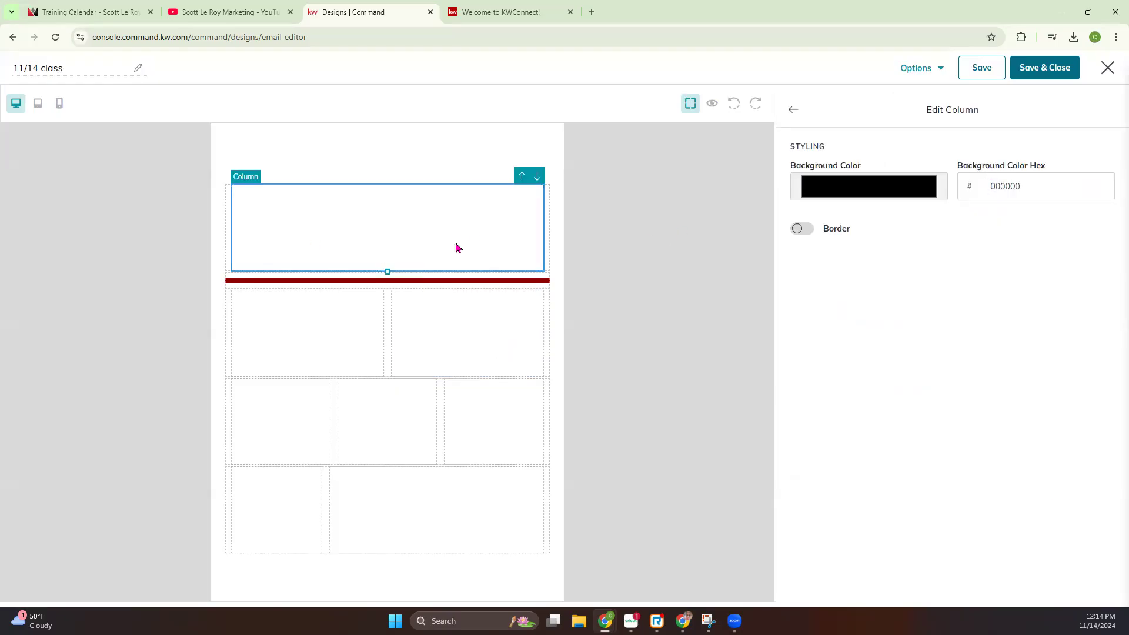
pyautogui.click(643, 228)
pyautogui.click(548, 217)
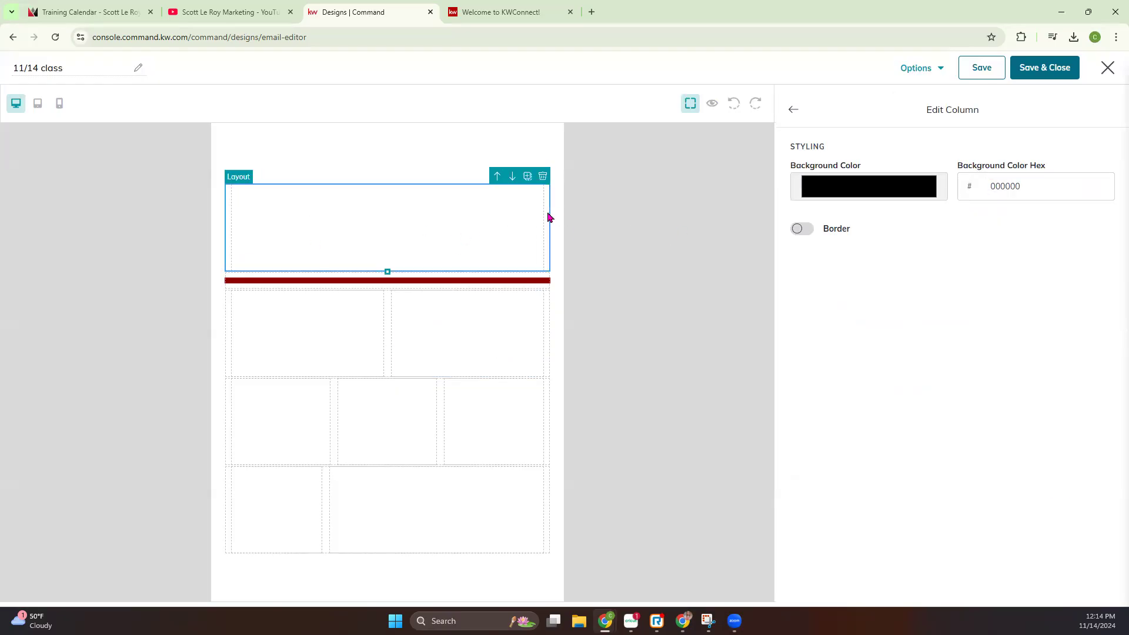
pyautogui.click(544, 178)
pyautogui.click(332, 243)
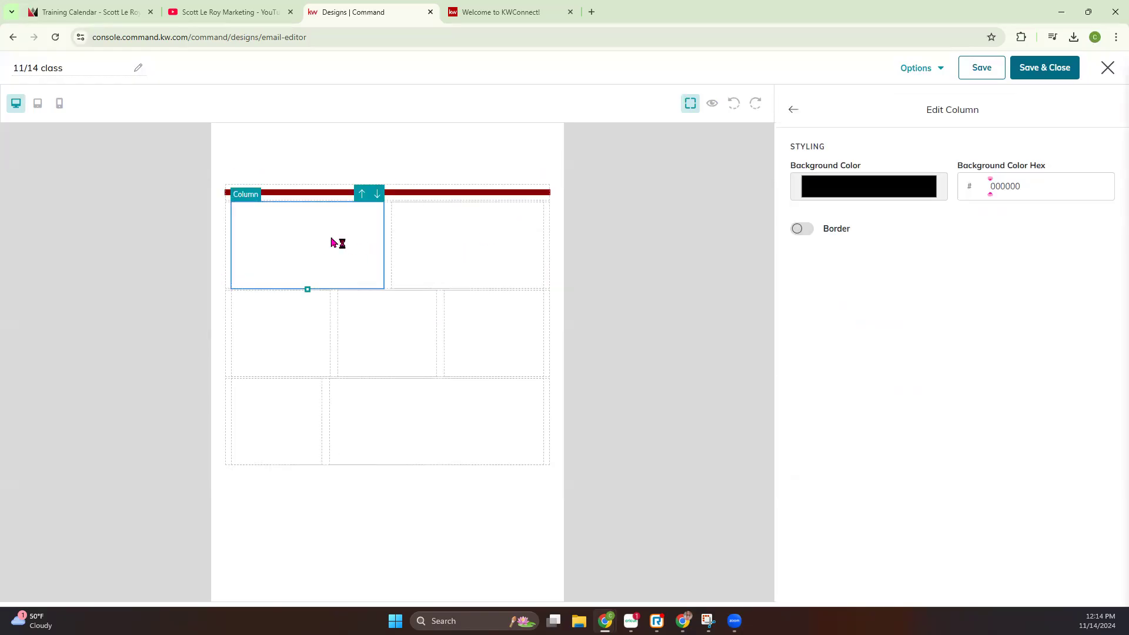
pyautogui.click(389, 235)
pyautogui.click(547, 194)
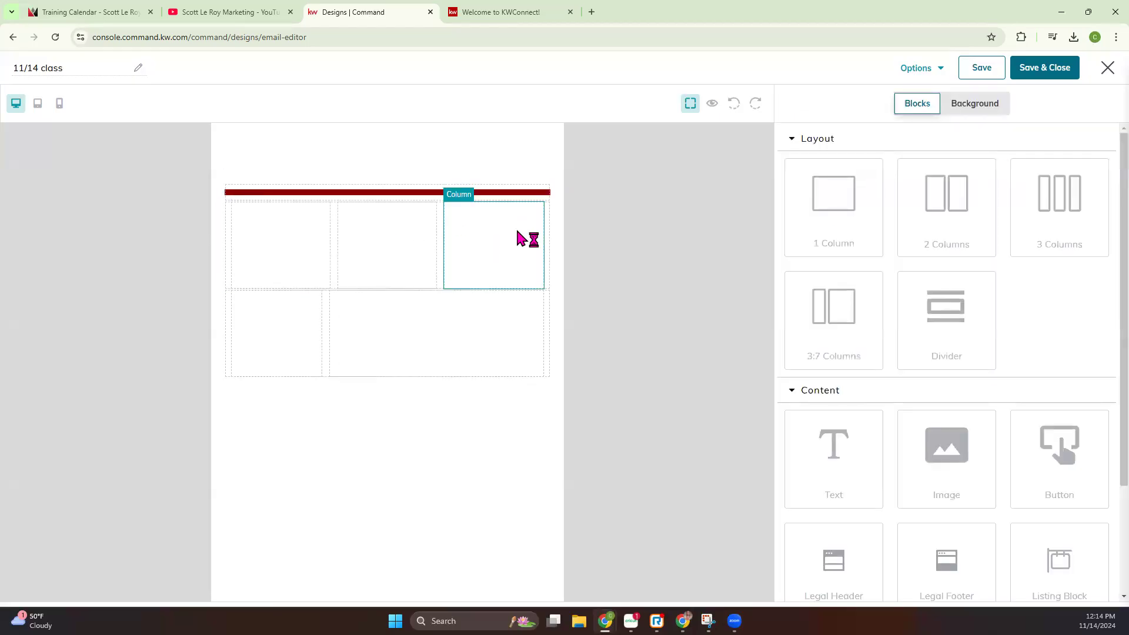
pyautogui.click(546, 194)
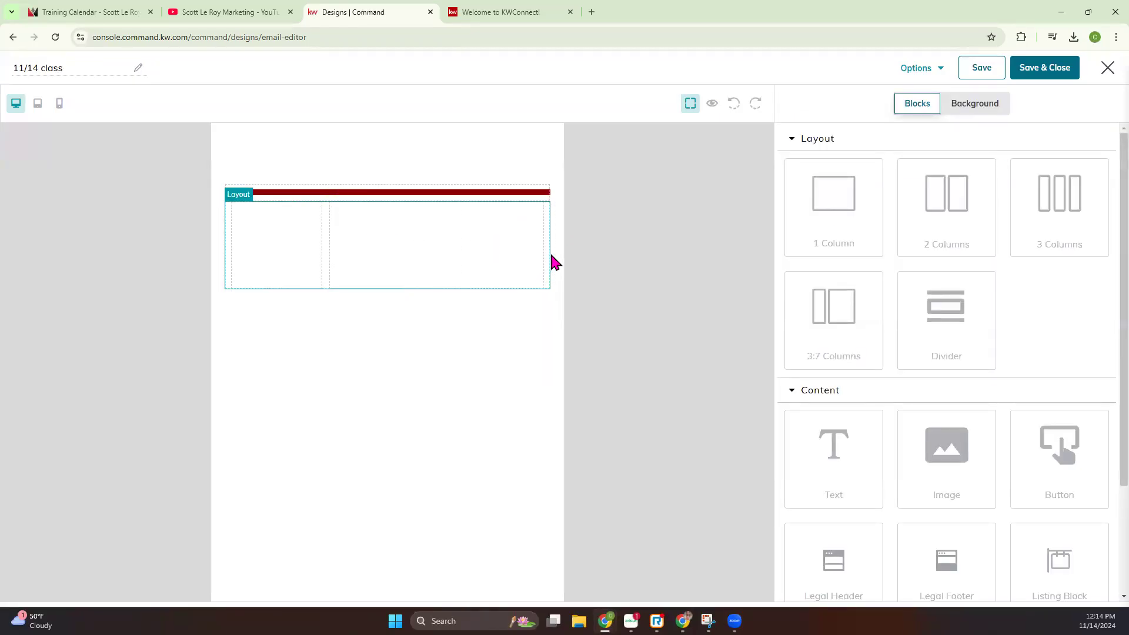
pyautogui.click(542, 194)
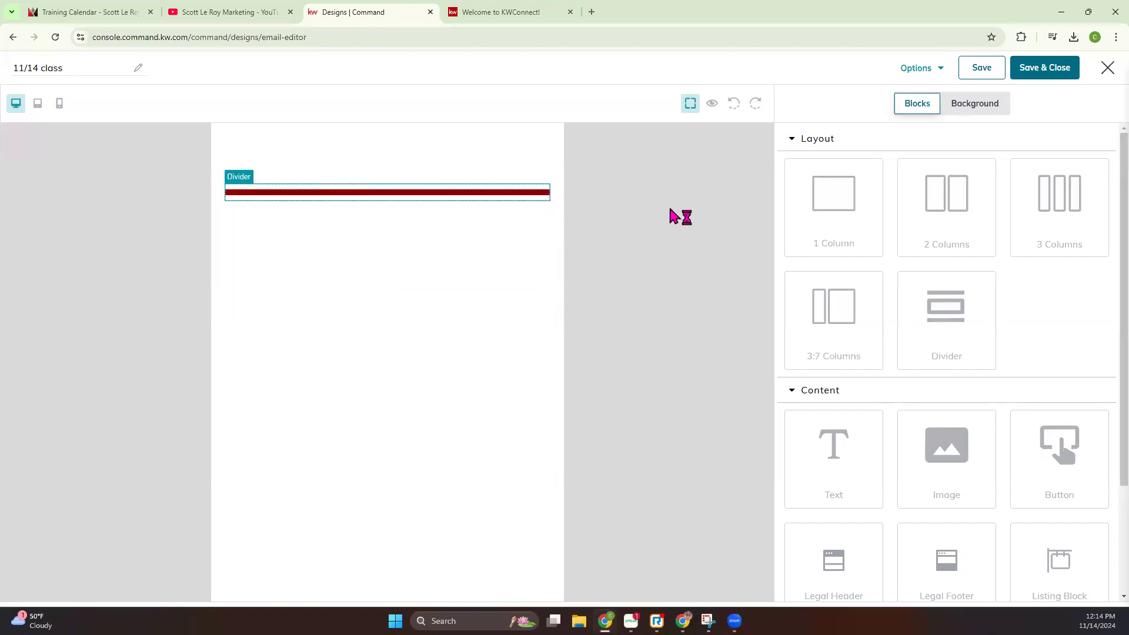
# Collapse the layout blocks and add a Legal Header above the divider and a Legal Footer below it
pyautogui.click(792, 139)
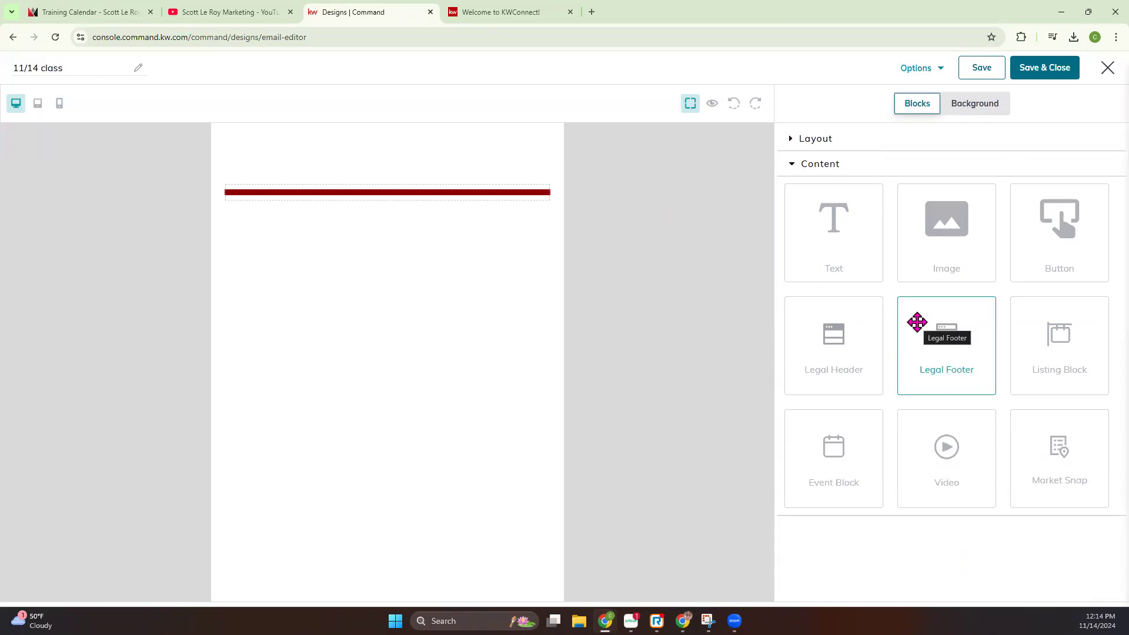
pyautogui.moveTo(841, 345); pyautogui.dragTo(449, 184)
pyautogui.moveTo(978, 354); pyautogui.dragTo(387, 508)
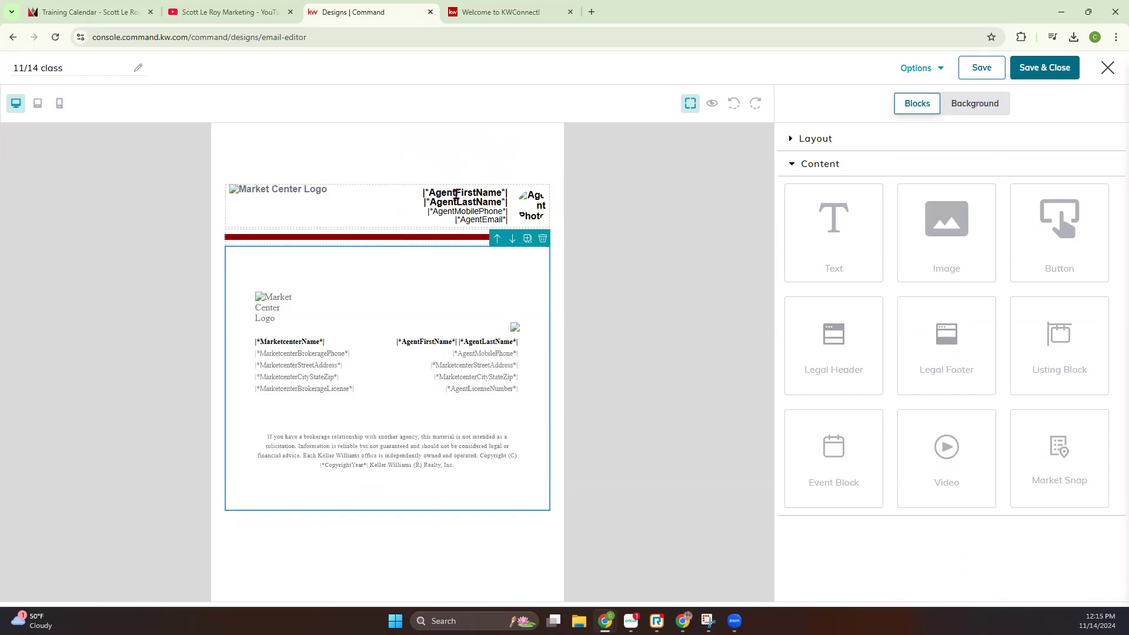
# Inspect the legal header and legal footer blocks and preview the email design
pyautogui.click(372, 212)
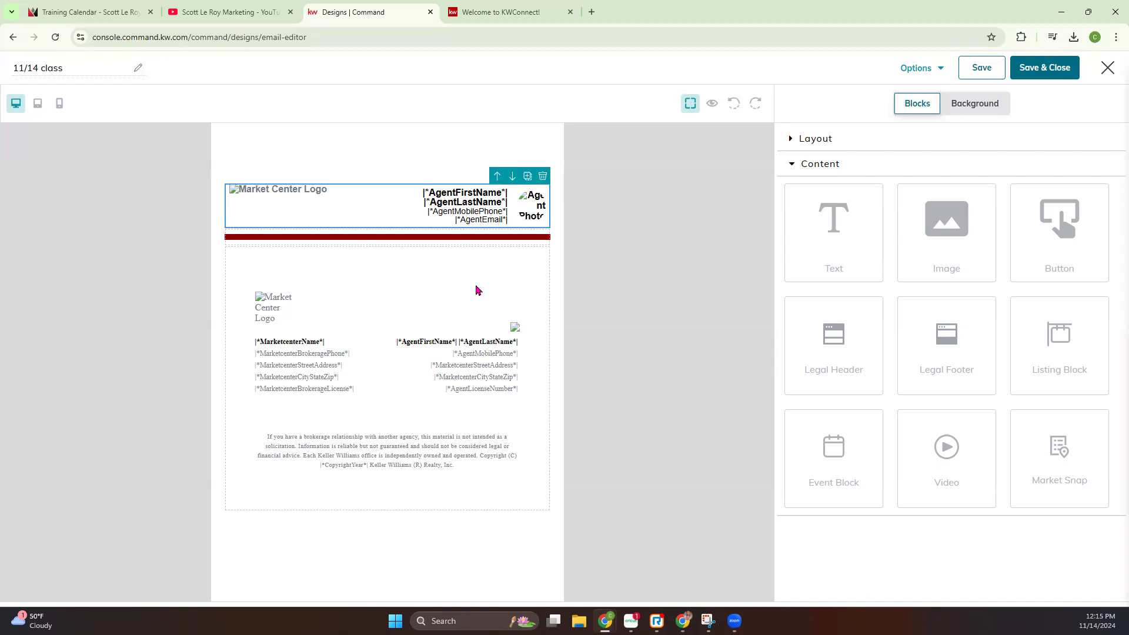
pyautogui.click(469, 319)
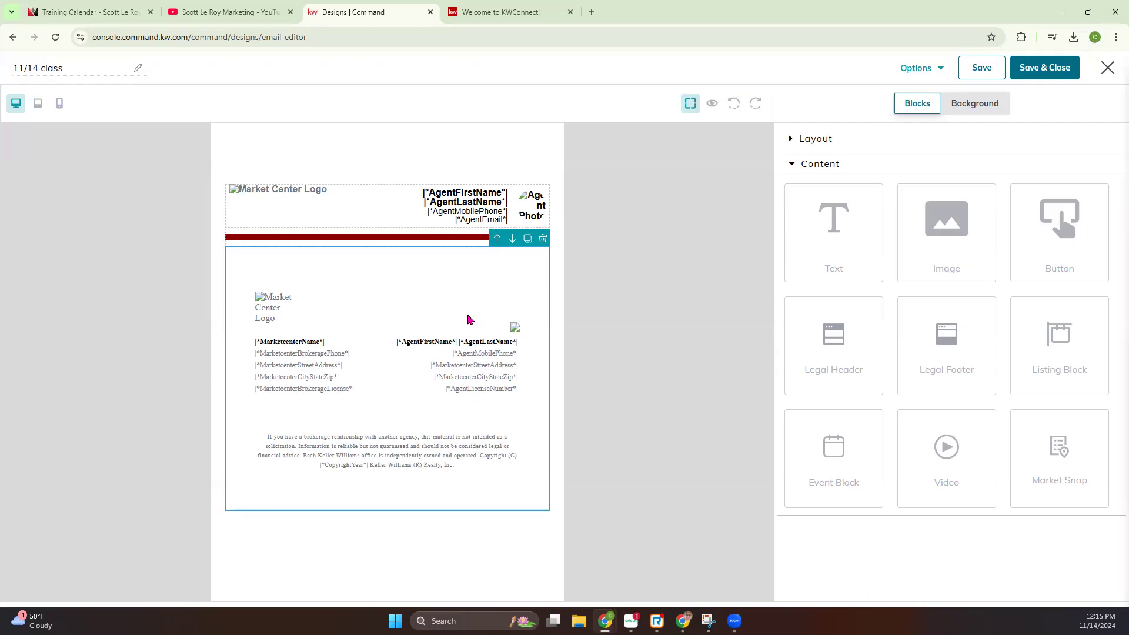
pyautogui.click(376, 208)
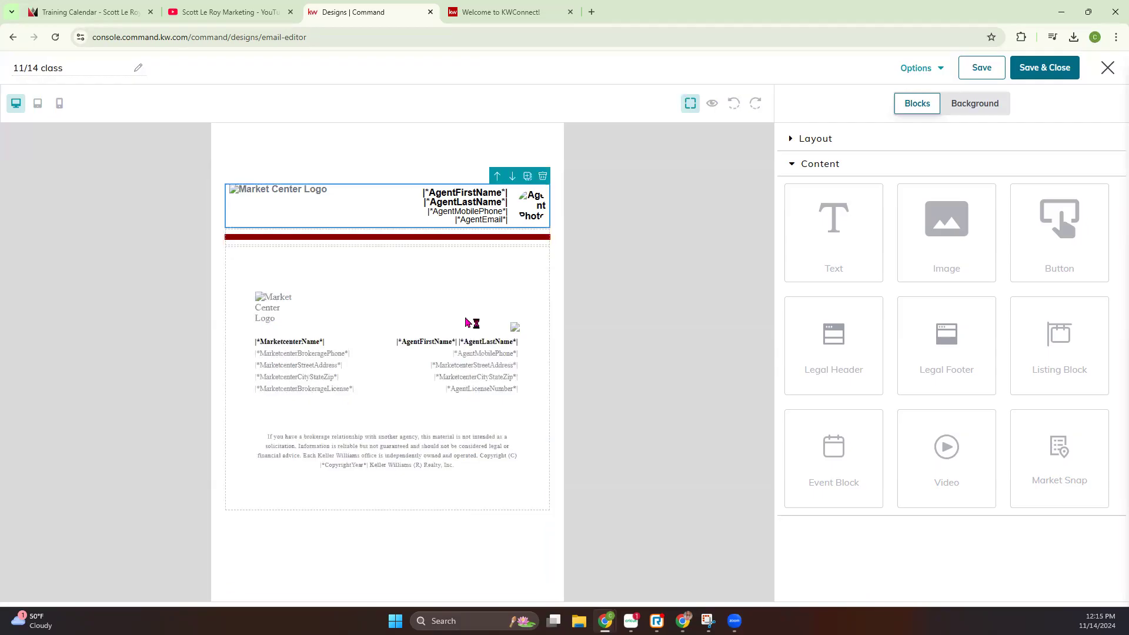
pyautogui.click(711, 105)
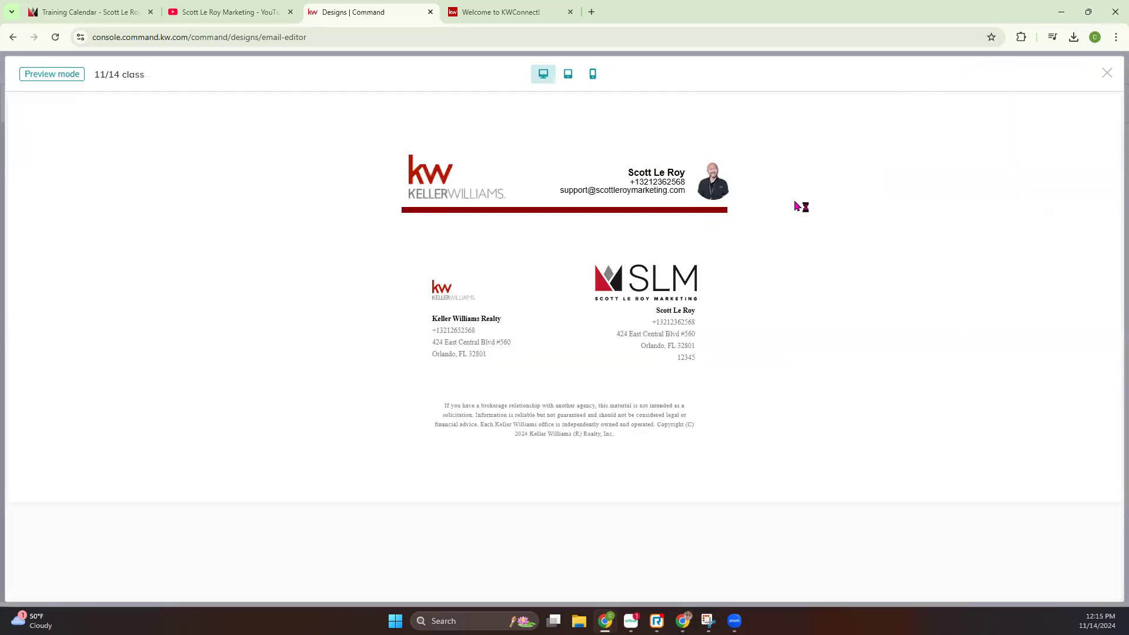
# Load agent.kw.com/command in the KWConnect browser tab and open the Marketing Profile under Connect Settings
pyautogui.click(487, 12)
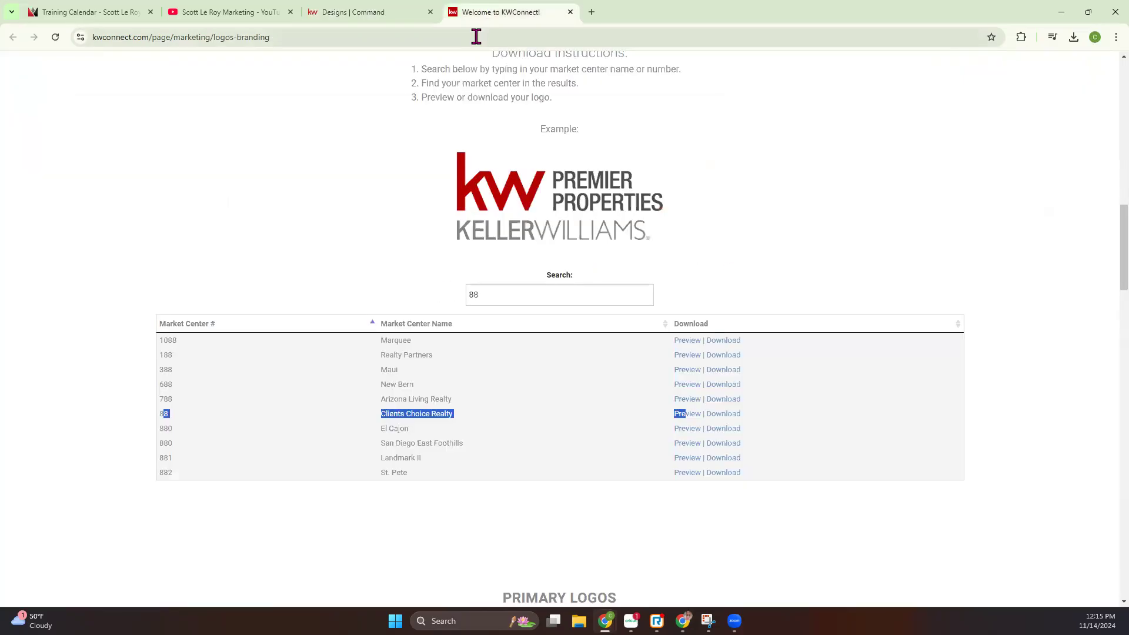
pyautogui.click(474, 37)
pyautogui.write('age')
pyautogui.press('Return')
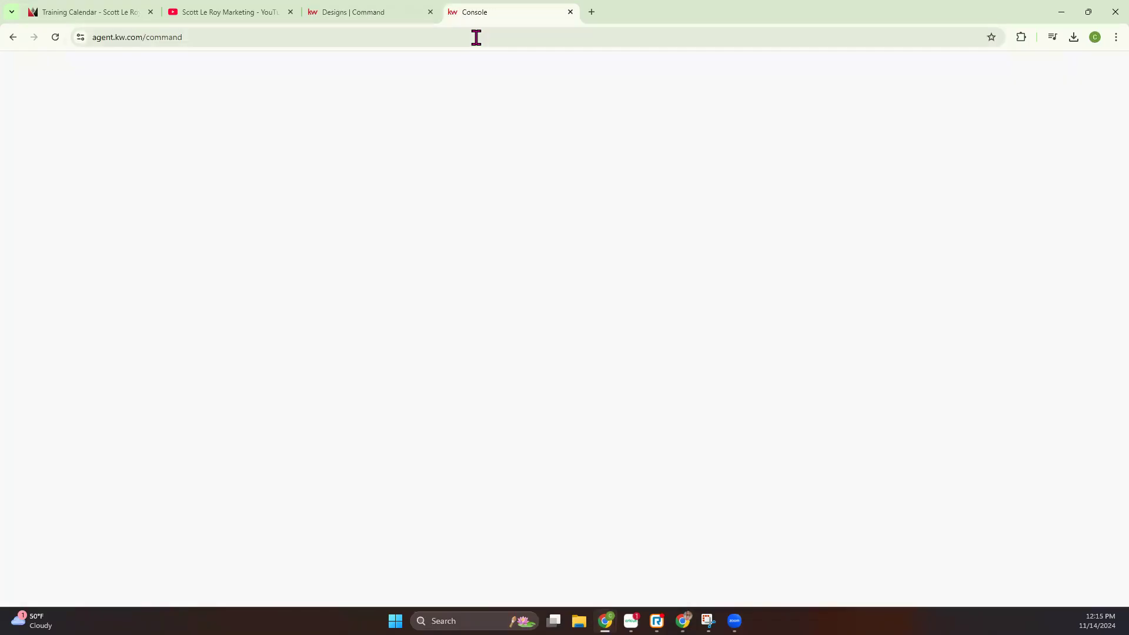
pyautogui.click(1065, 77)
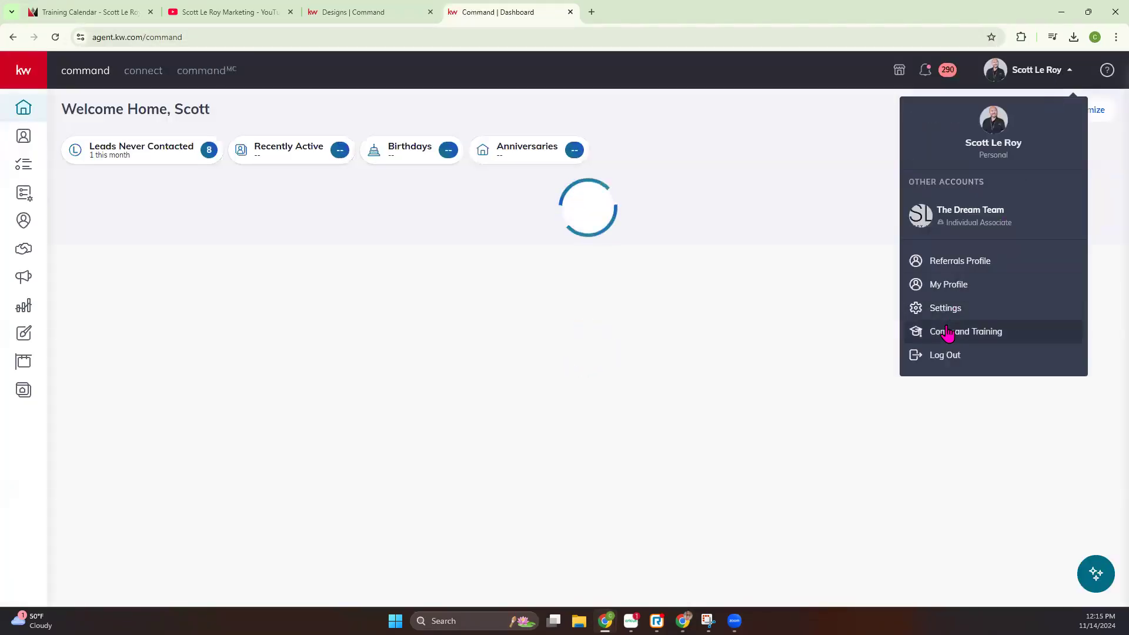
pyautogui.click(944, 307)
pyautogui.click(106, 200)
pyautogui.click(97, 226)
pyautogui.scroll(-3, 458, 376)
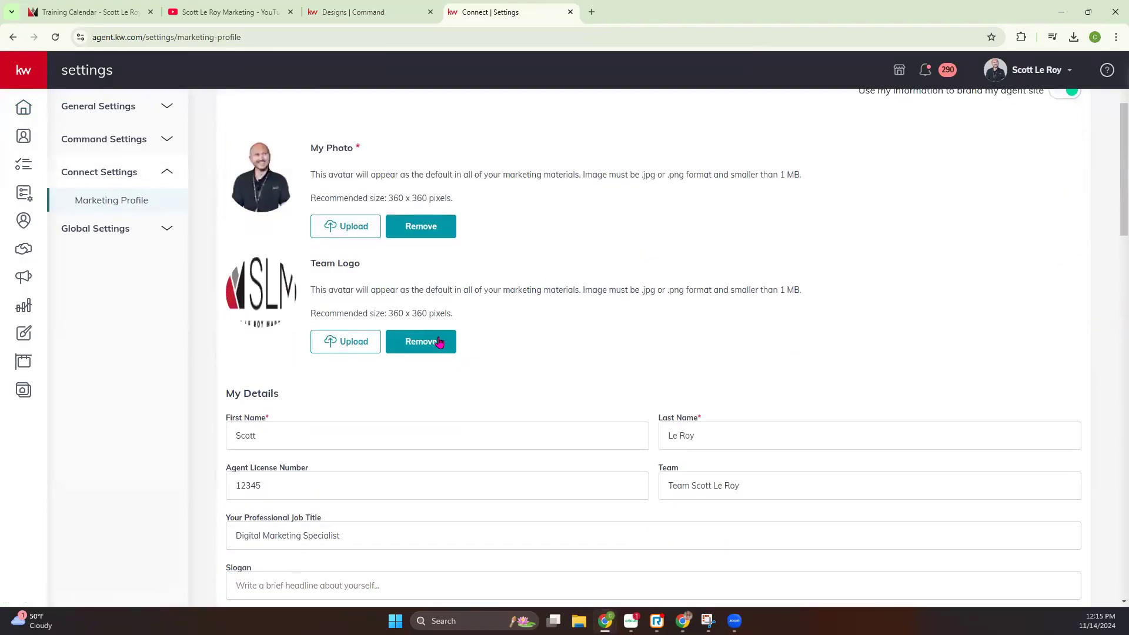
# Save a copy of the team logo image to the computer and remove the logo from the Marketing Profile
pyautogui.rightClick(268, 297)
pyautogui.click(308, 322)
pyautogui.press('Return')
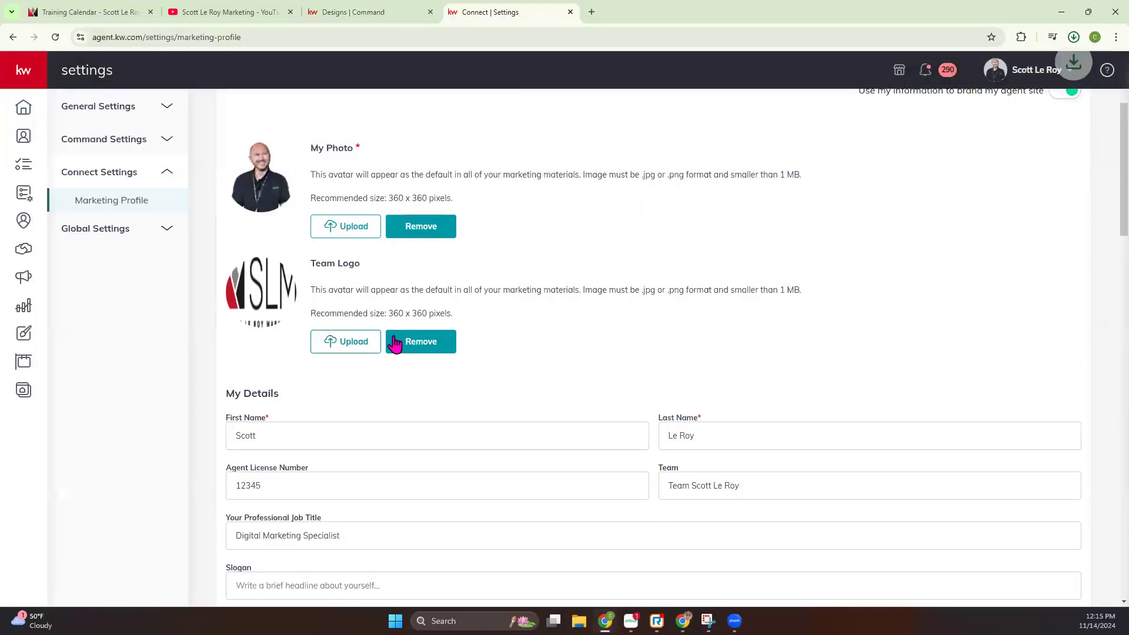
pyautogui.click(420, 343)
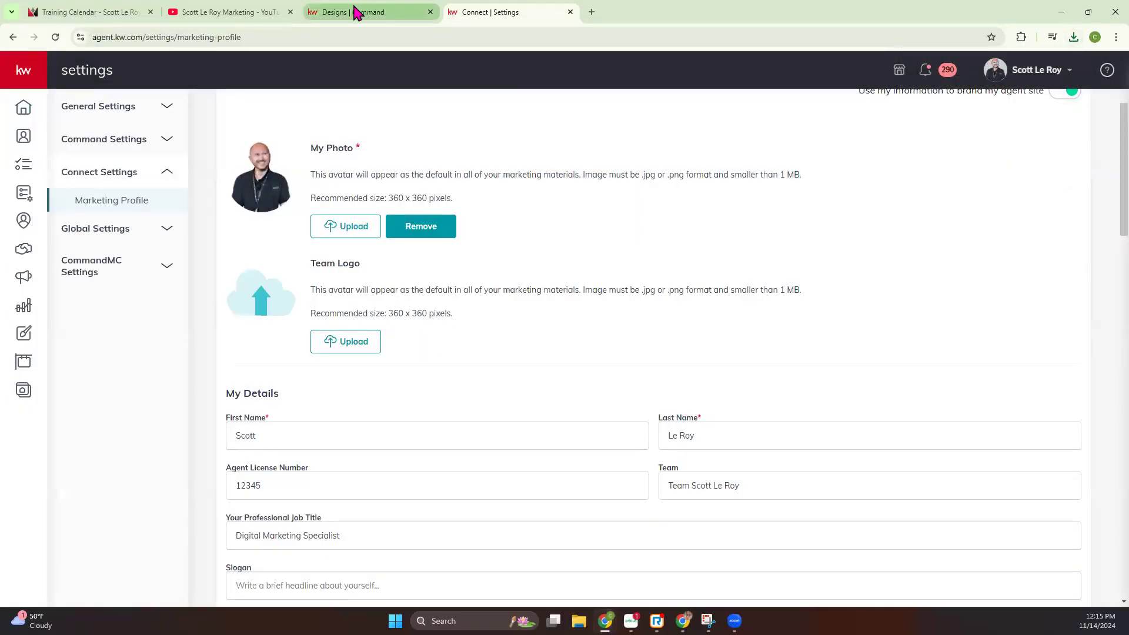
# Return to the email design and preview it again to check the footer's team logo
pyautogui.click(359, 12)
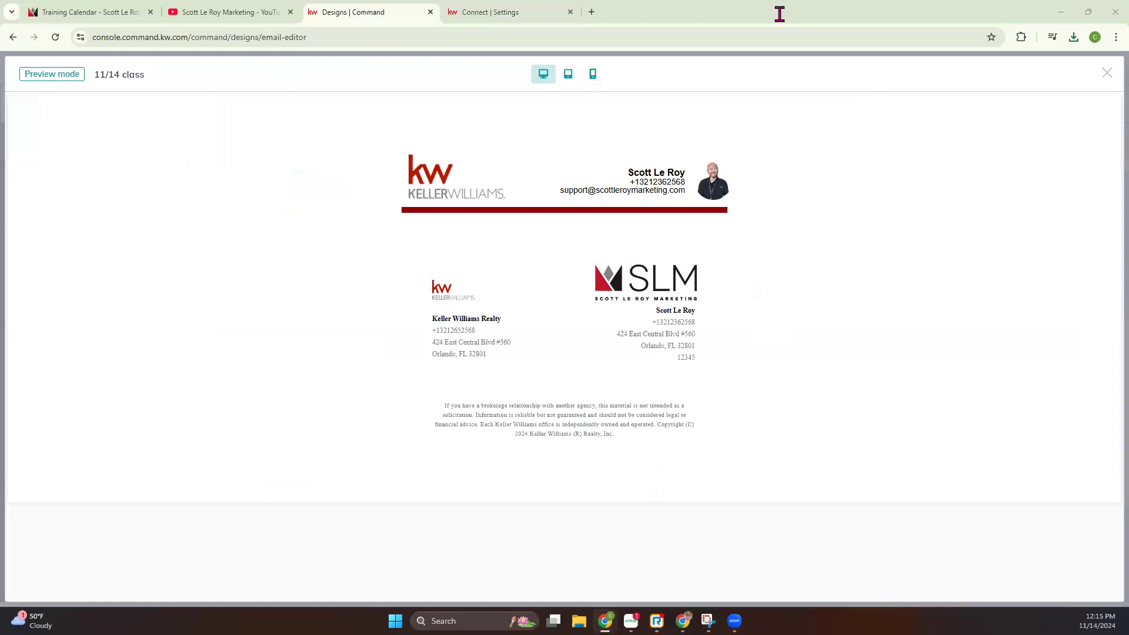
pyautogui.click(1104, 75)
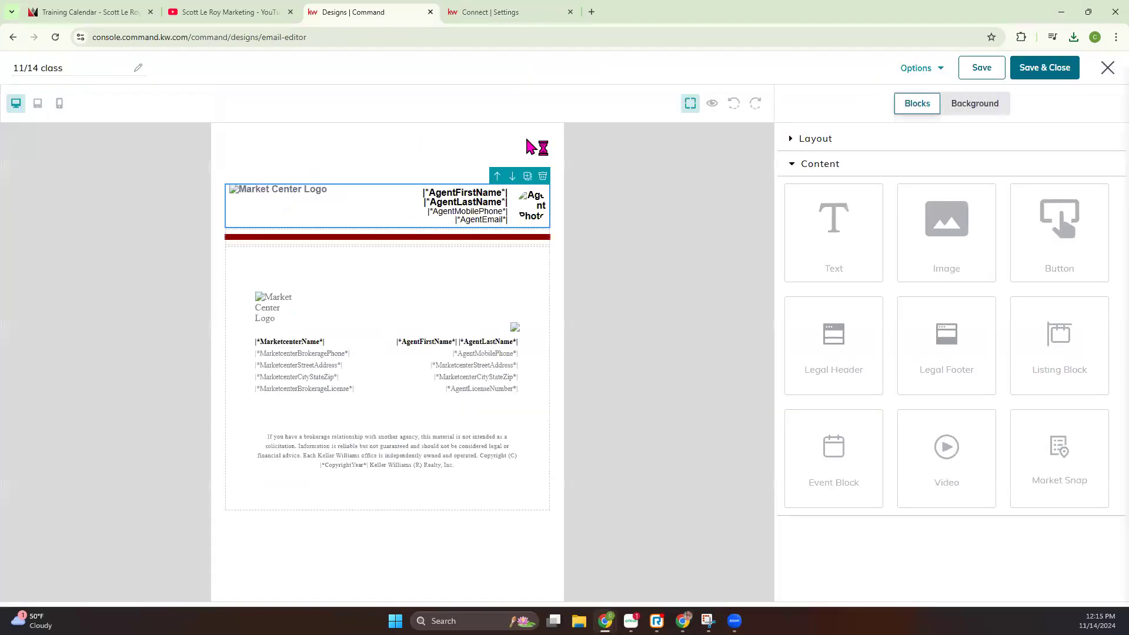
pyautogui.click(710, 106)
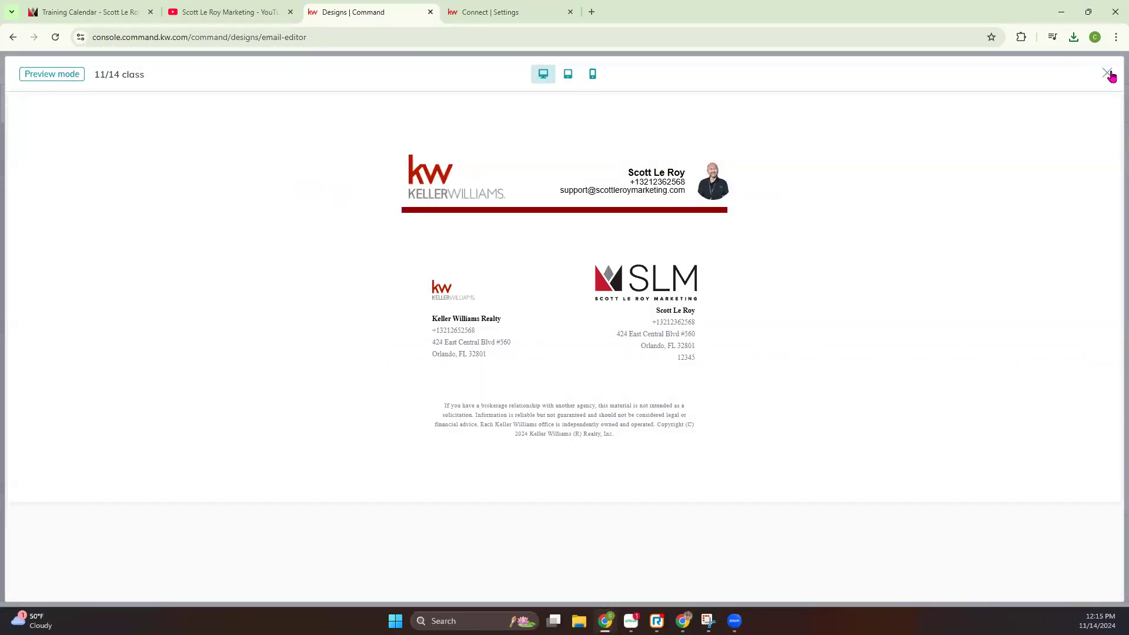
pyautogui.click(1107, 74)
# Reload the email editor, add a Legal Header and a Legal Footer to the blank email, and preview it
pyautogui.click(55, 39)
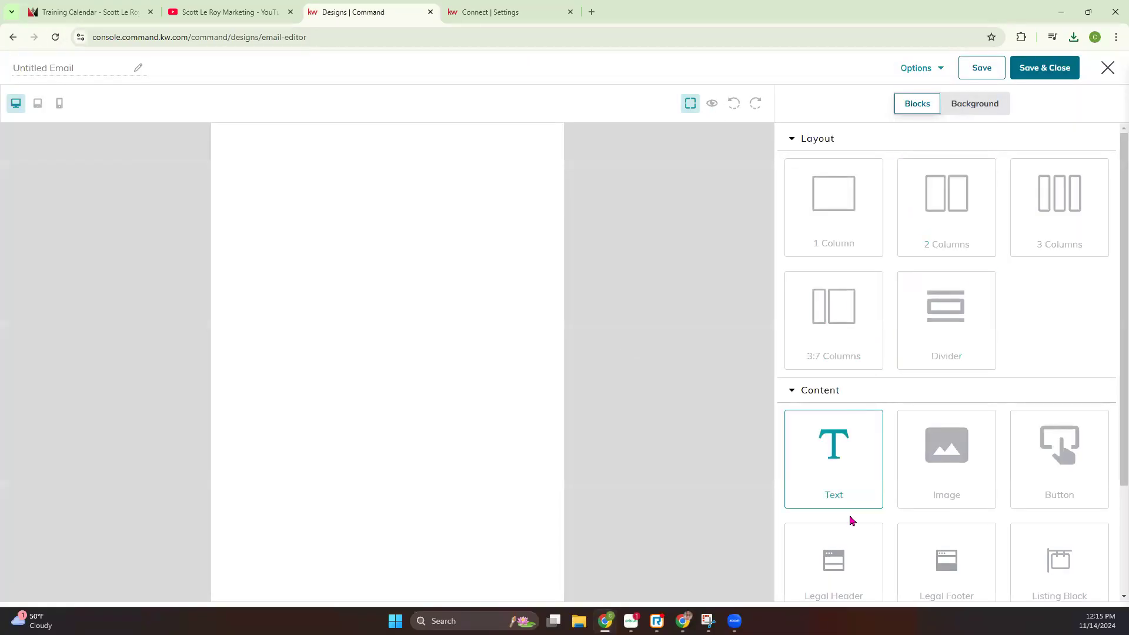
pyautogui.scroll(-1, 893, 517)
pyautogui.moveTo(431, 231); pyautogui.dragTo(517, 184)
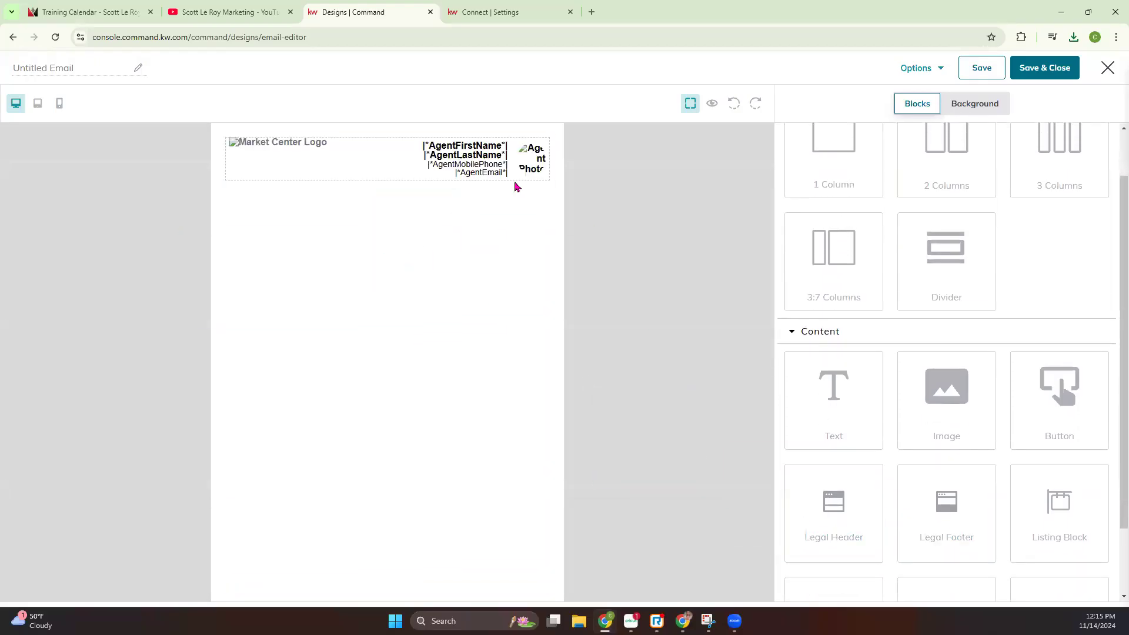
pyautogui.moveTo(954, 535); pyautogui.dragTo(517, 353)
pyautogui.click(712, 104)
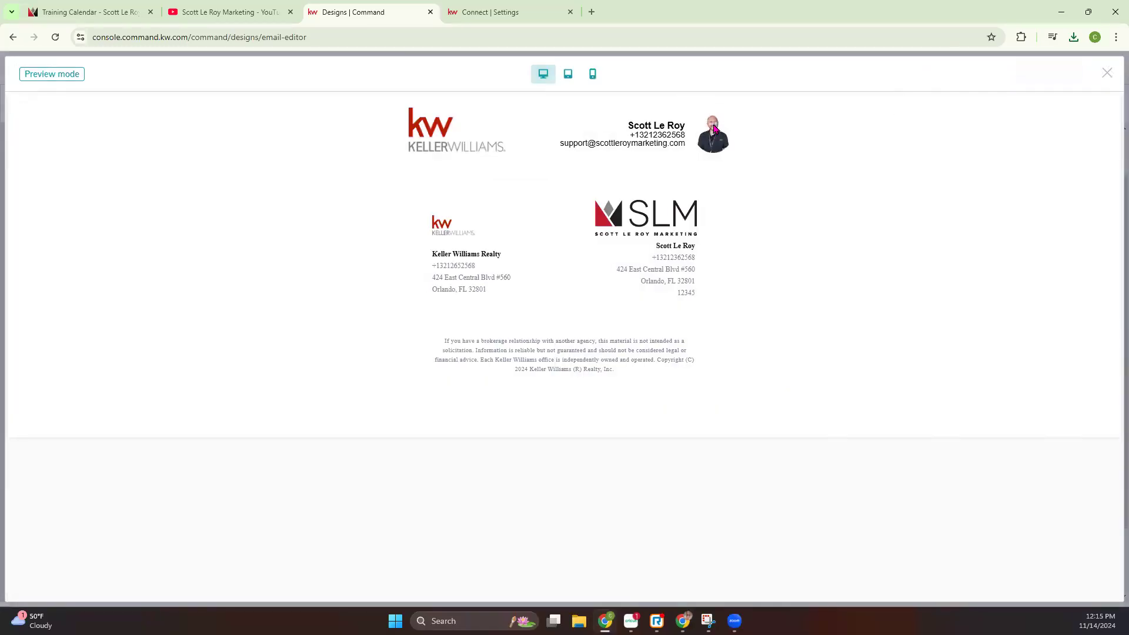
pyautogui.click(1106, 73)
# Return to the Marketing Profile settings and save the profile with the team logo removed
pyautogui.click(505, 12)
pyautogui.scroll(-15, 289, 320)
pyautogui.scroll(-10, 226, 466)
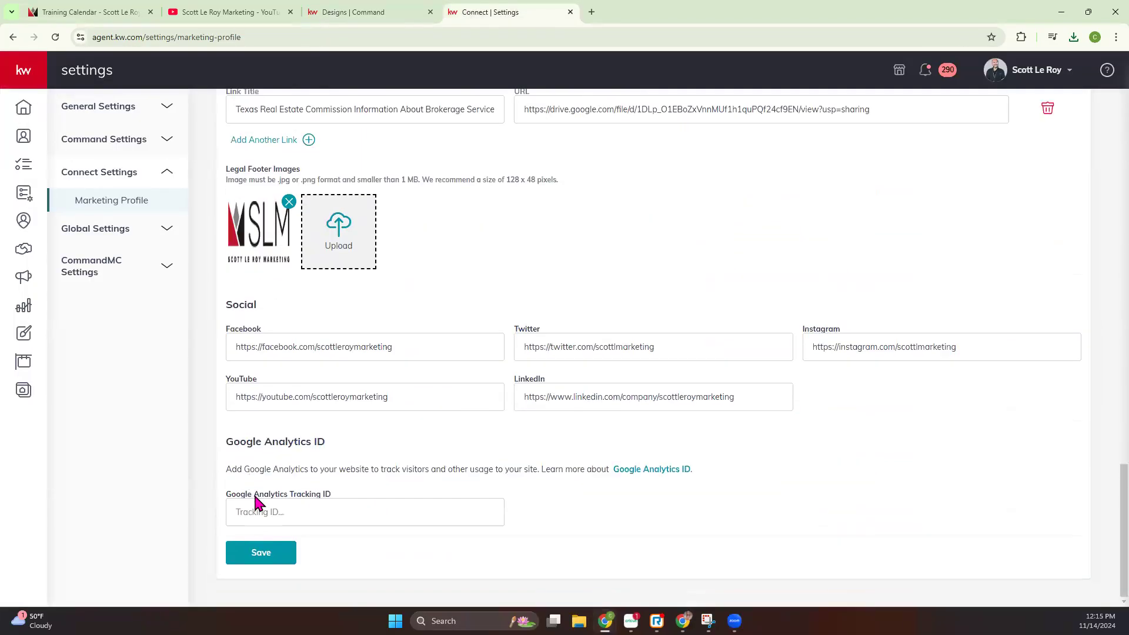
pyautogui.click(259, 552)
# Preview the untitled email to check its footer against the saved Marketing Profile
pyautogui.click(381, 14)
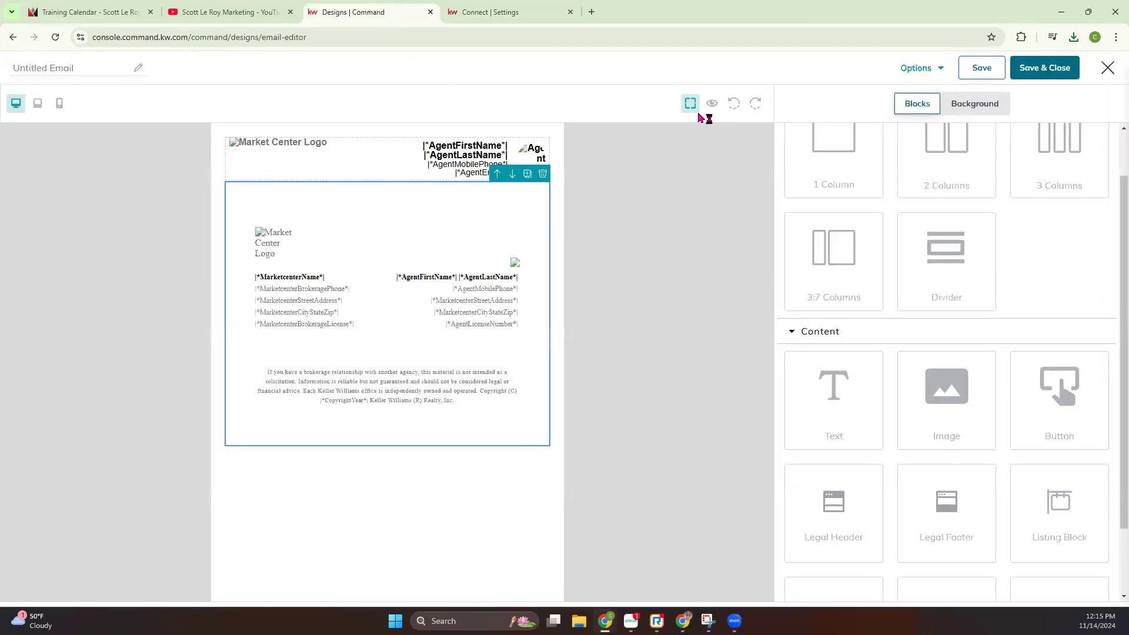
pyautogui.click(492, 12)
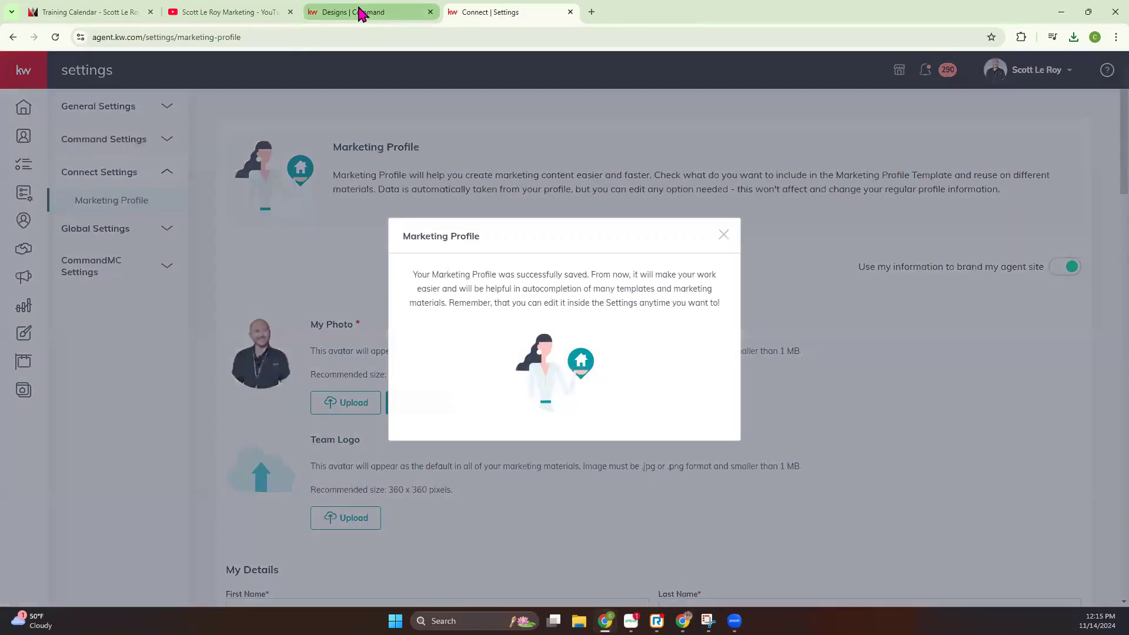
pyautogui.click(360, 13)
pyautogui.click(711, 104)
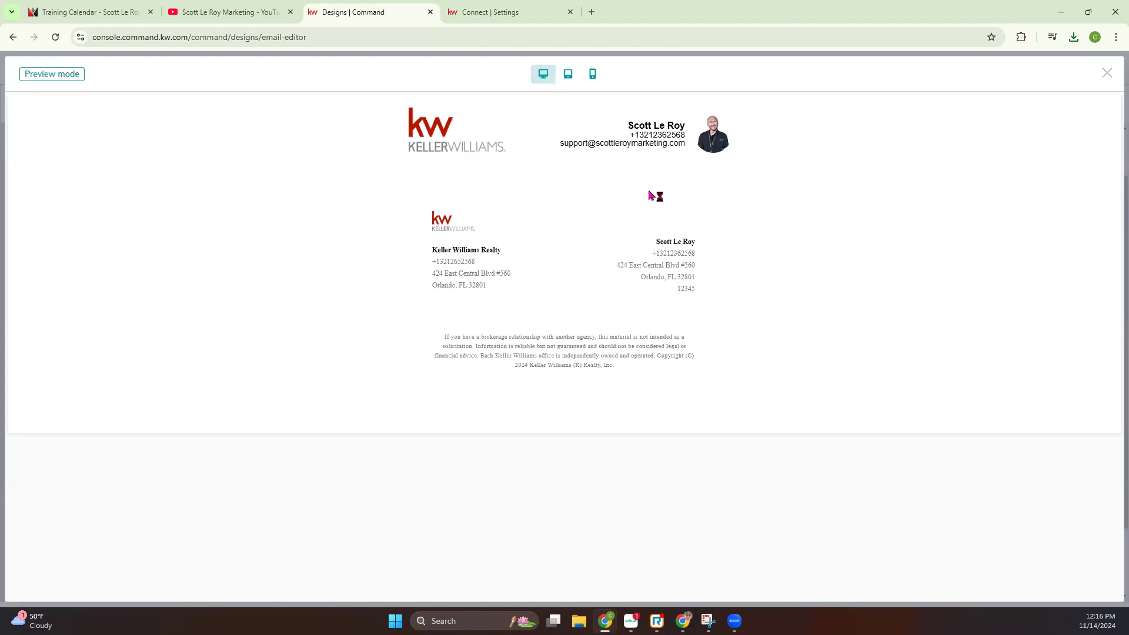
# Dismiss the Marketing Profile save confirmation and close the preview of the email design
pyautogui.click(513, 13)
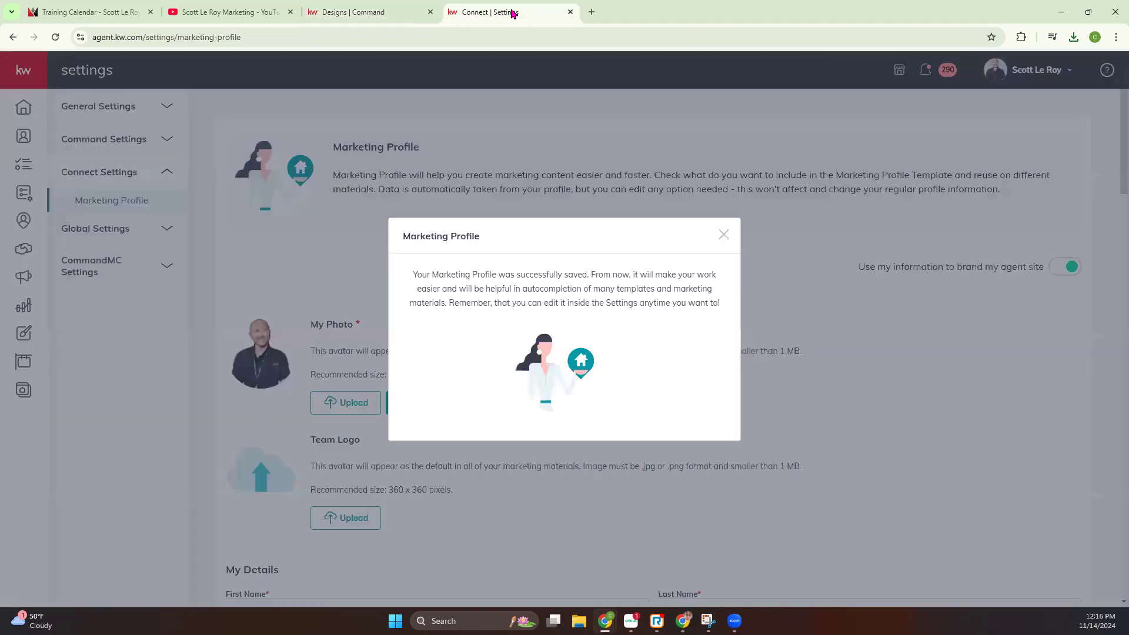
pyautogui.click(724, 235)
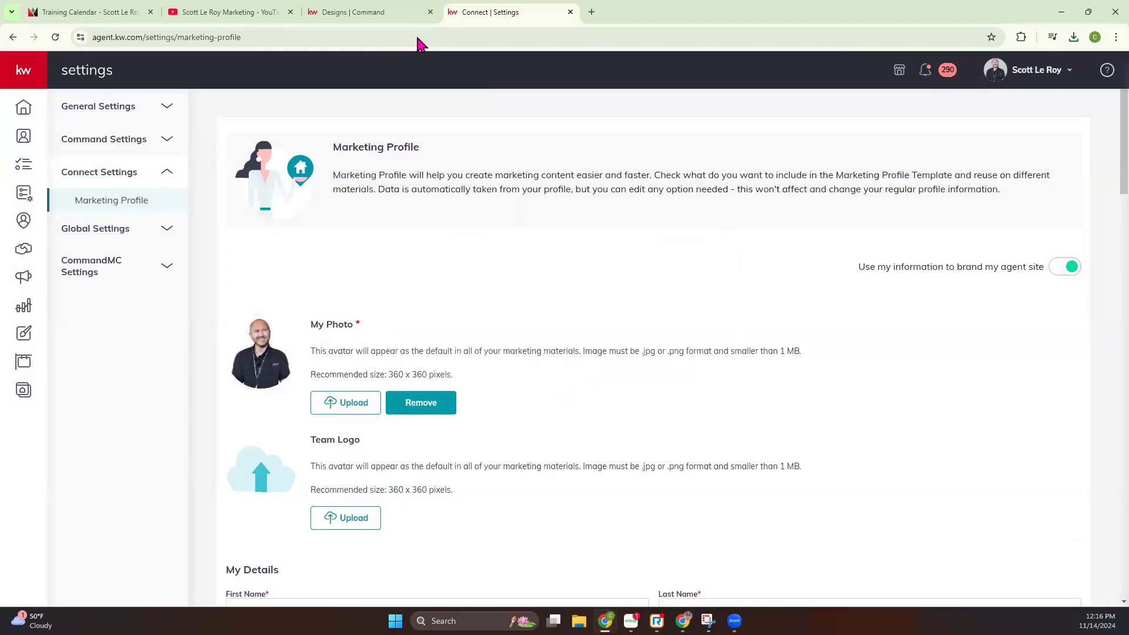
pyautogui.click(376, 12)
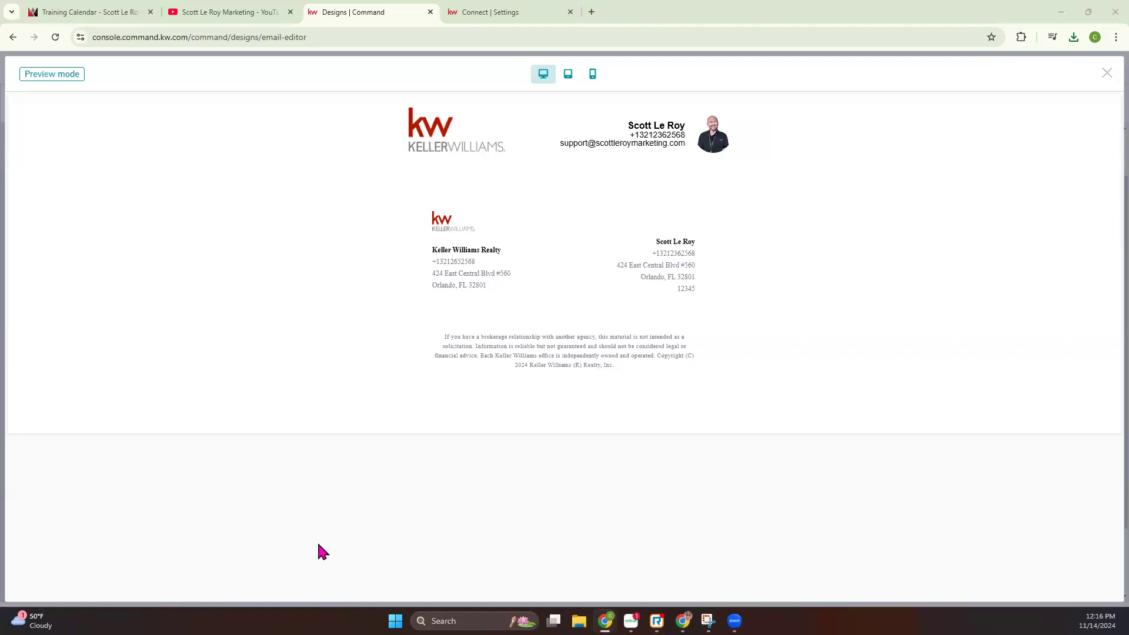
pyautogui.click(1106, 74)
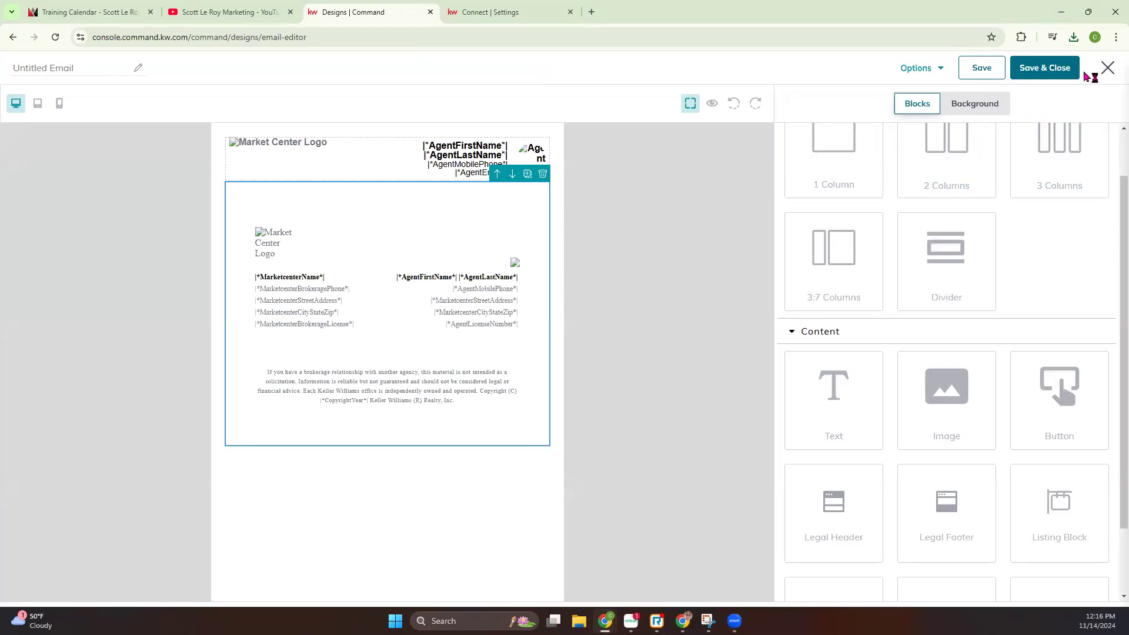
# Collapse the layout blocks and add a Text block between the legal header and the legal footer
pyautogui.click(333, 584)
pyautogui.scroll(1, 862, 167)
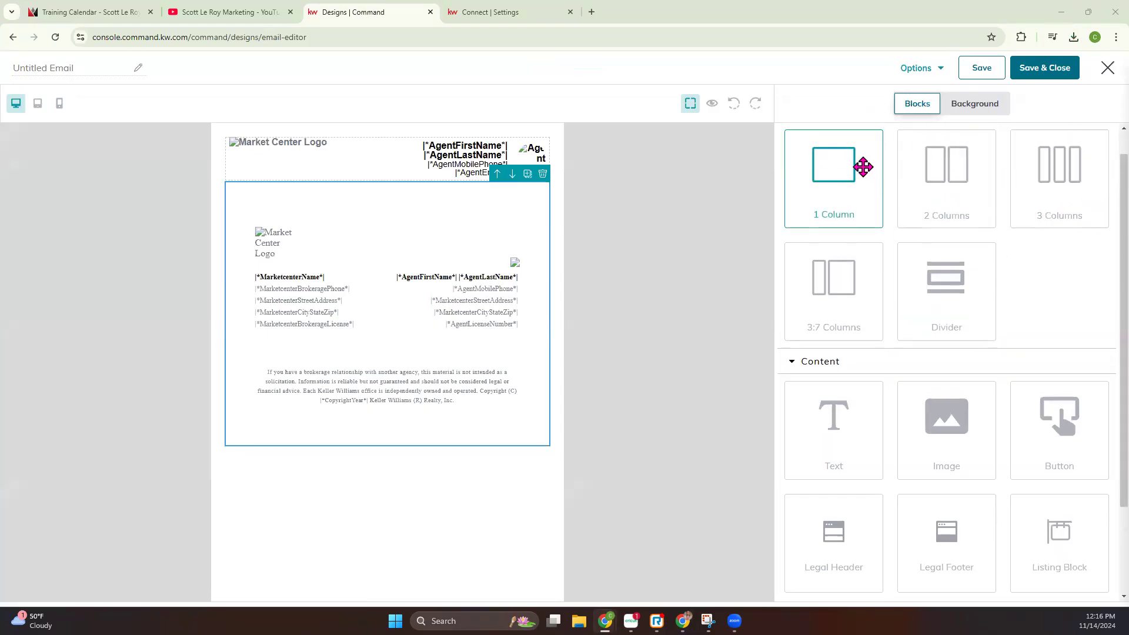
pyautogui.click(796, 141)
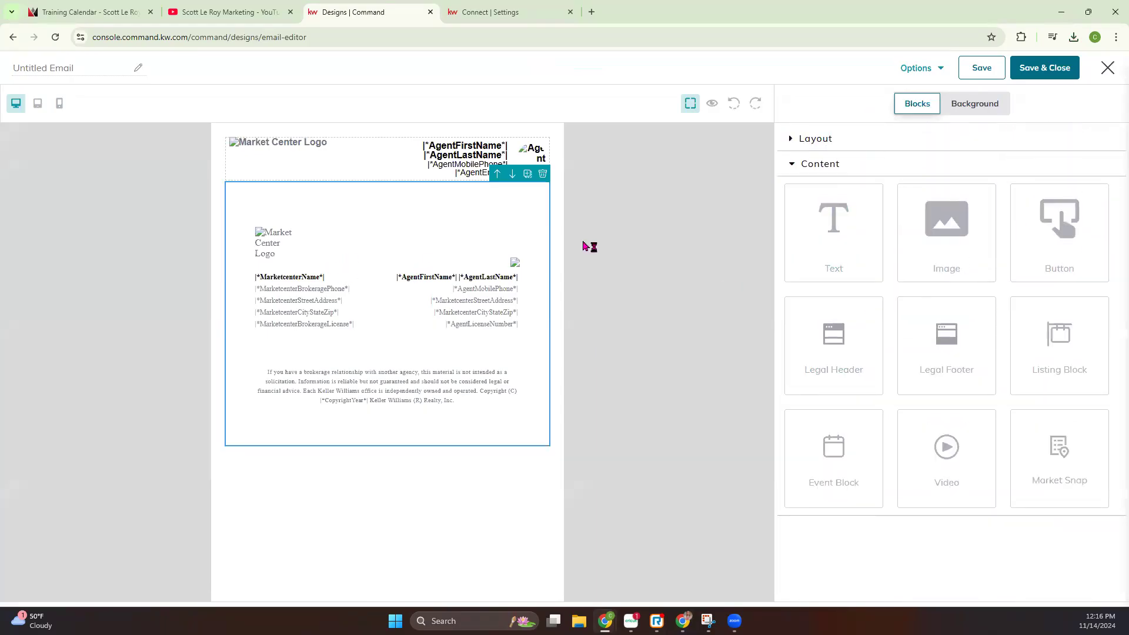
pyautogui.moveTo(861, 241); pyautogui.dragTo(486, 210)
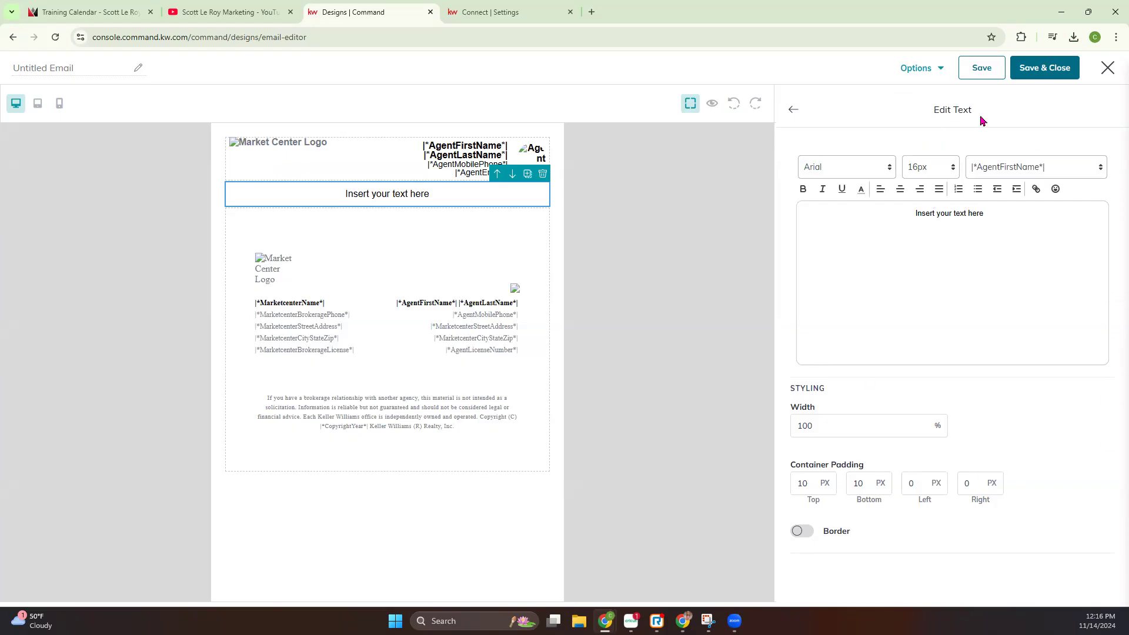
# Replace the text block's placeholder with "November Newsletter"
pyautogui.moveTo(997, 207); pyautogui.dragTo(892, 211)
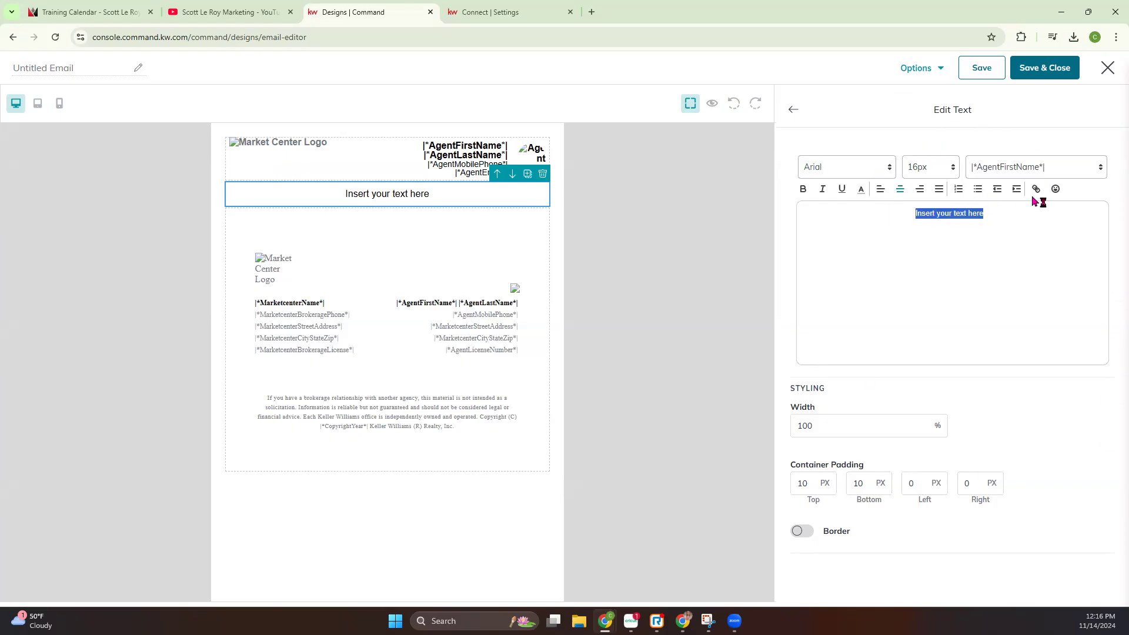
pyautogui.write('November Newsletter')
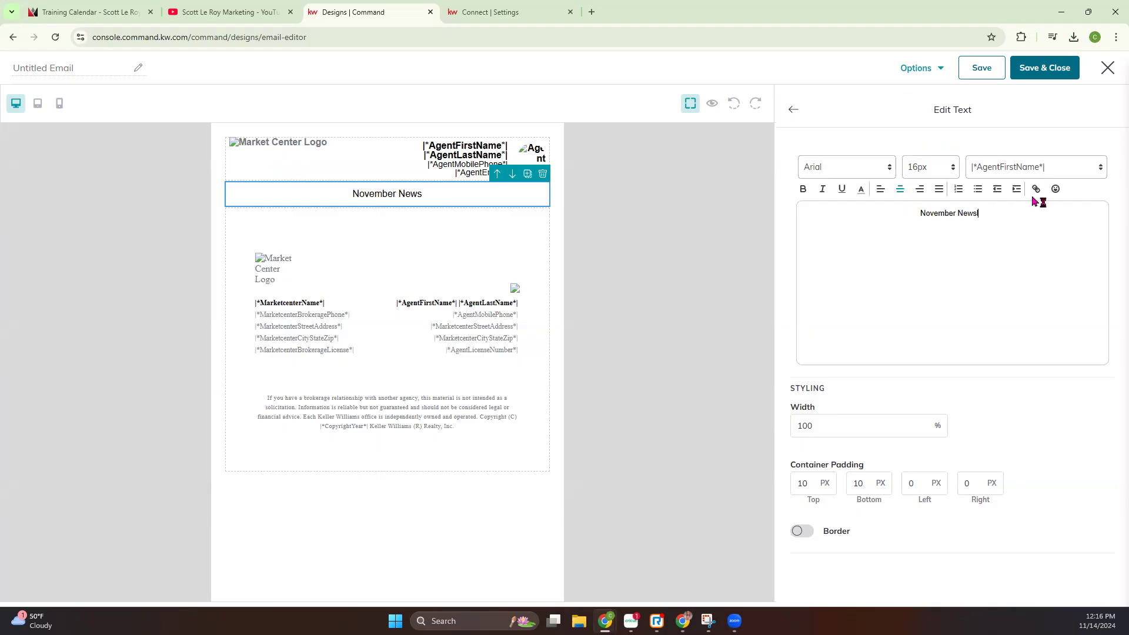
# Set the "November Newsletter" text to Times New Roman at 40px
pyautogui.moveTo(990, 214); pyautogui.dragTo(894, 216)
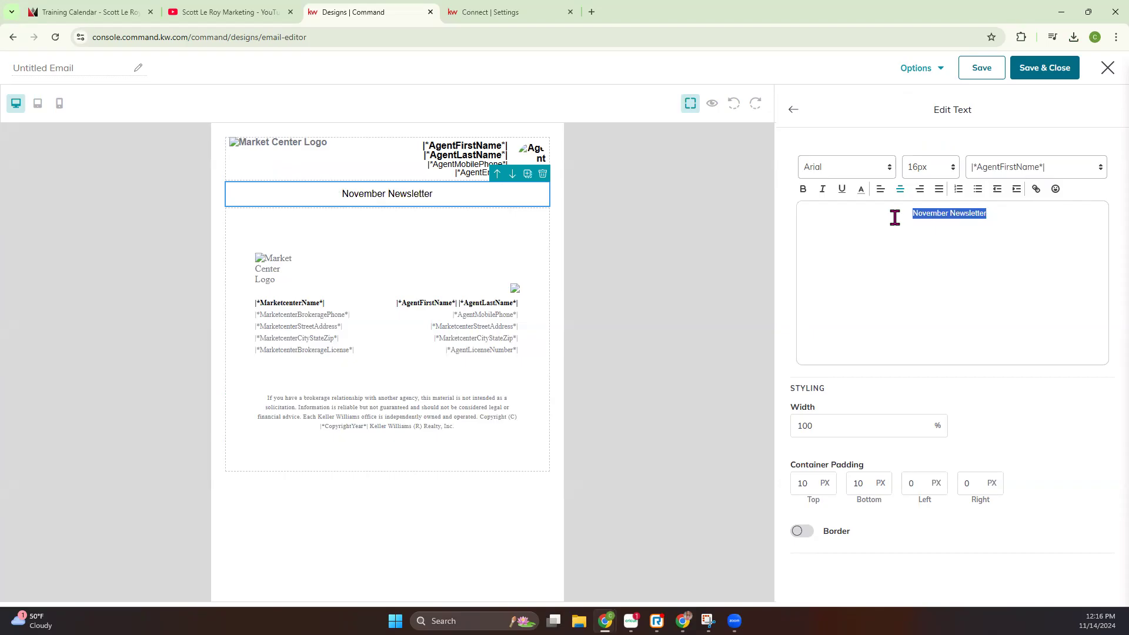
pyautogui.click(856, 168)
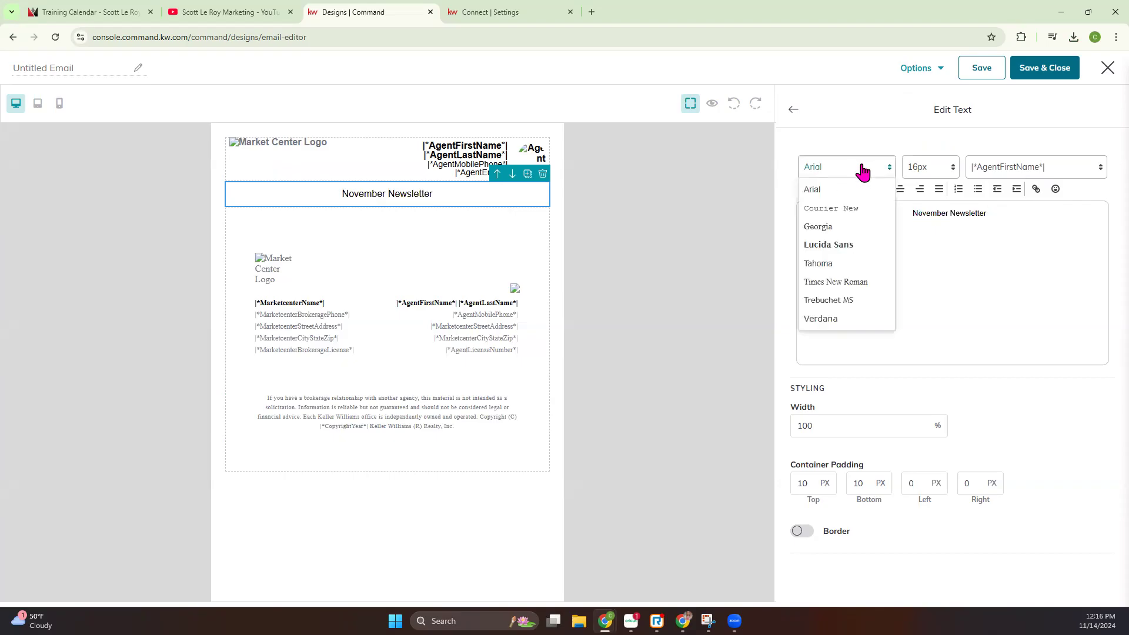
pyautogui.click(847, 283)
pyautogui.click(944, 171)
pyautogui.scroll(-2, 927, 335)
pyautogui.click(924, 344)
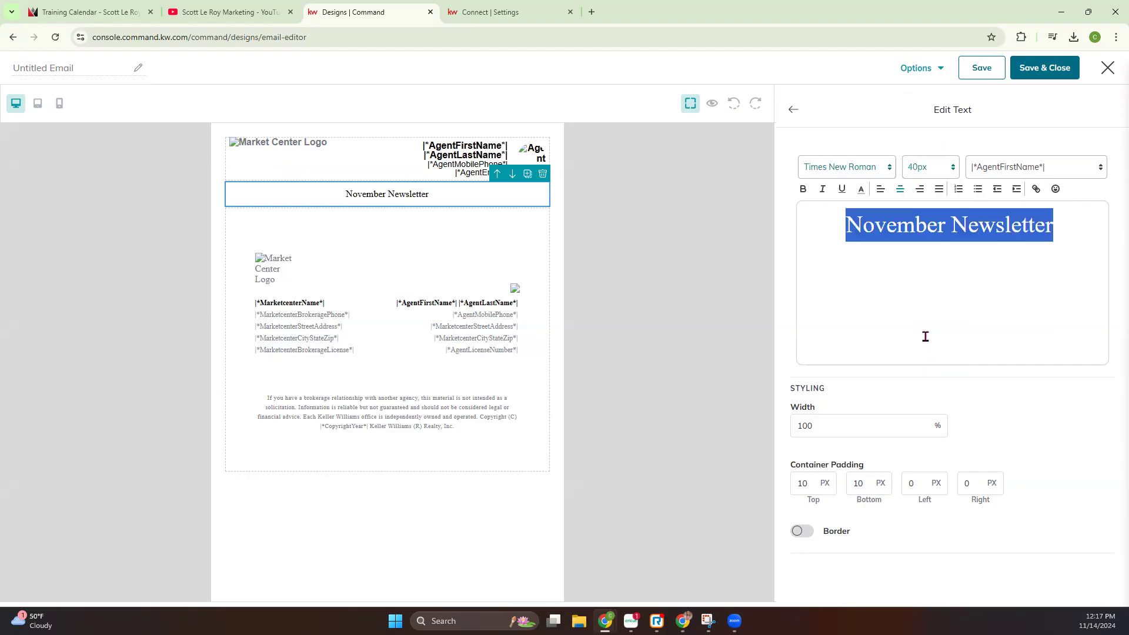
# Make the "November Newsletter" heading bold and underlined, and color it dark orange
pyautogui.click(804, 190)
pyautogui.click(841, 189)
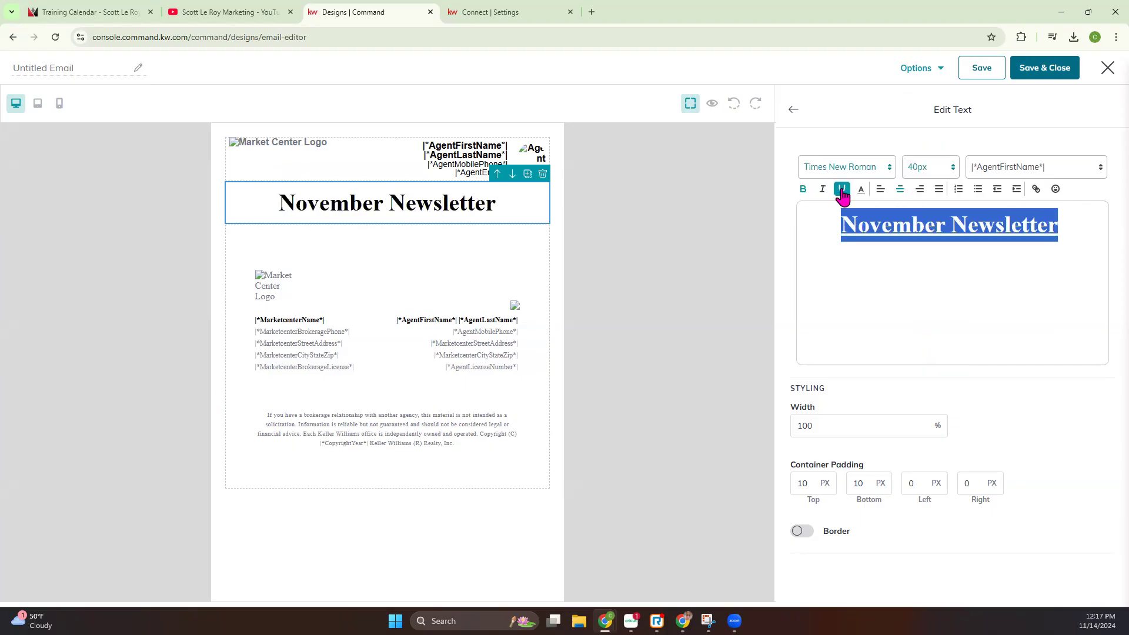
pyautogui.click(862, 189)
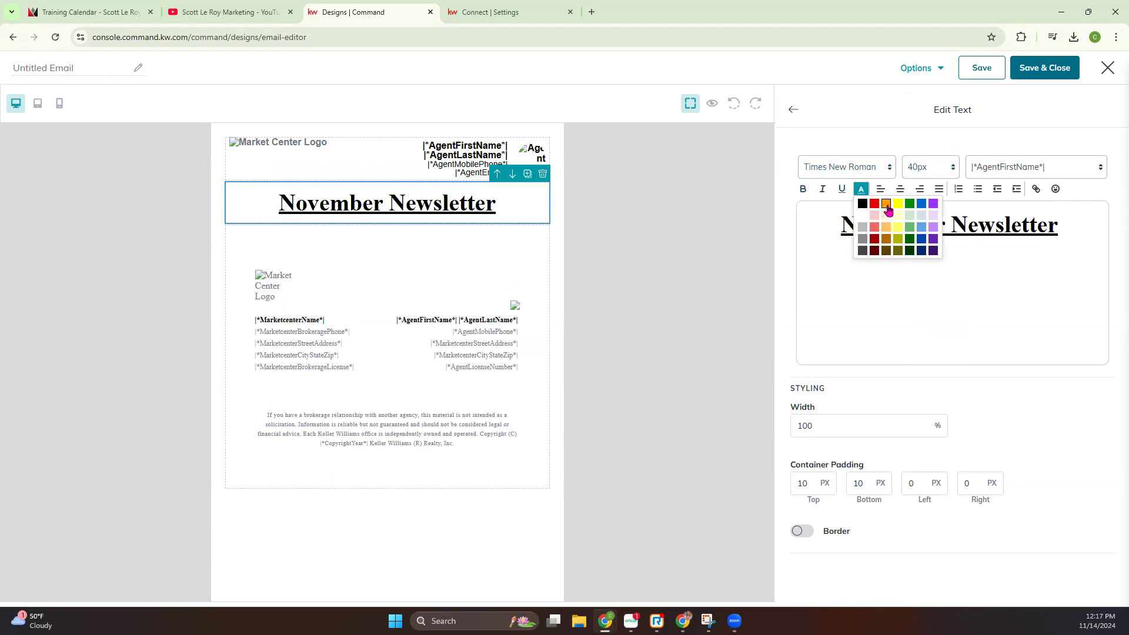
pyautogui.click(886, 241)
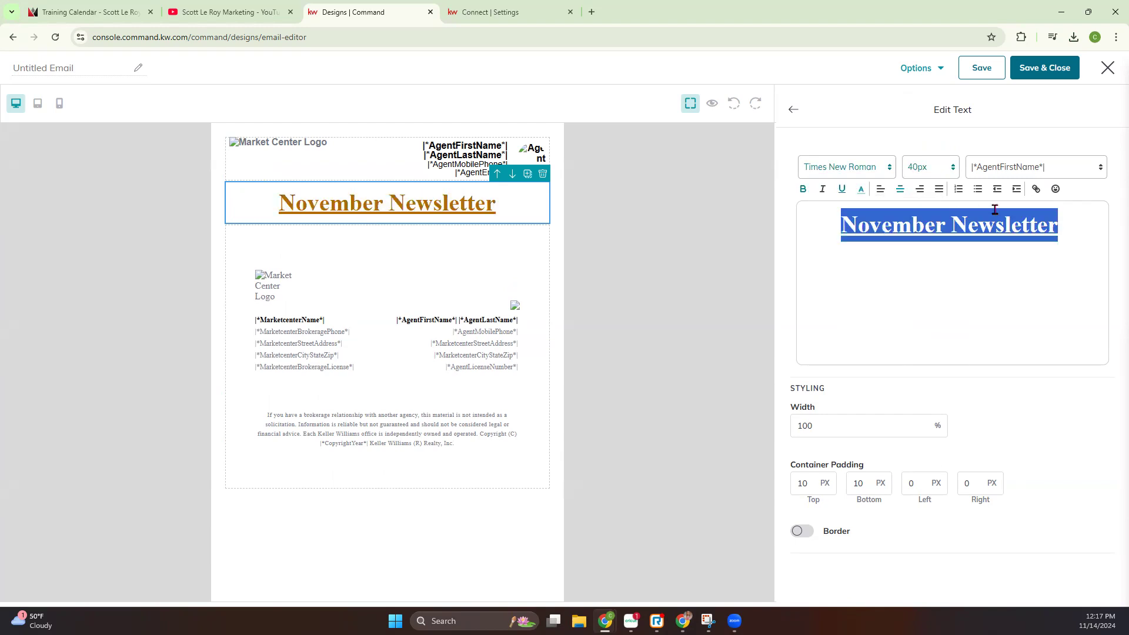
# Insert the |*ContactFirstName*| merge tag on a new line below the "November Newsletter" heading and finish editing the text block
pyautogui.click(1074, 221)
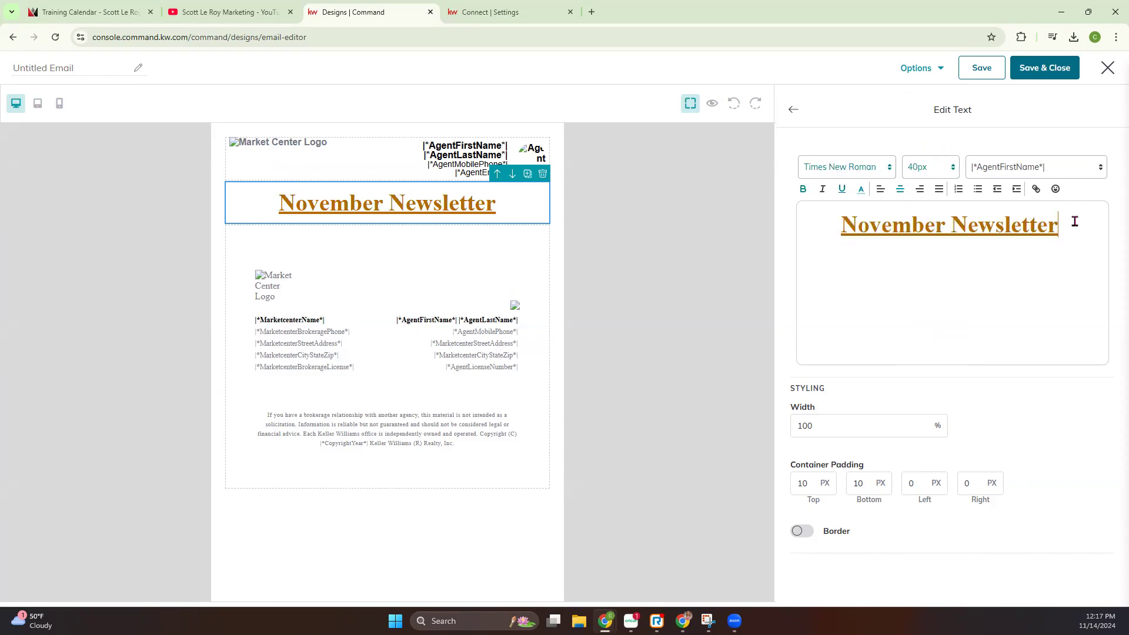
pyautogui.press('Return')
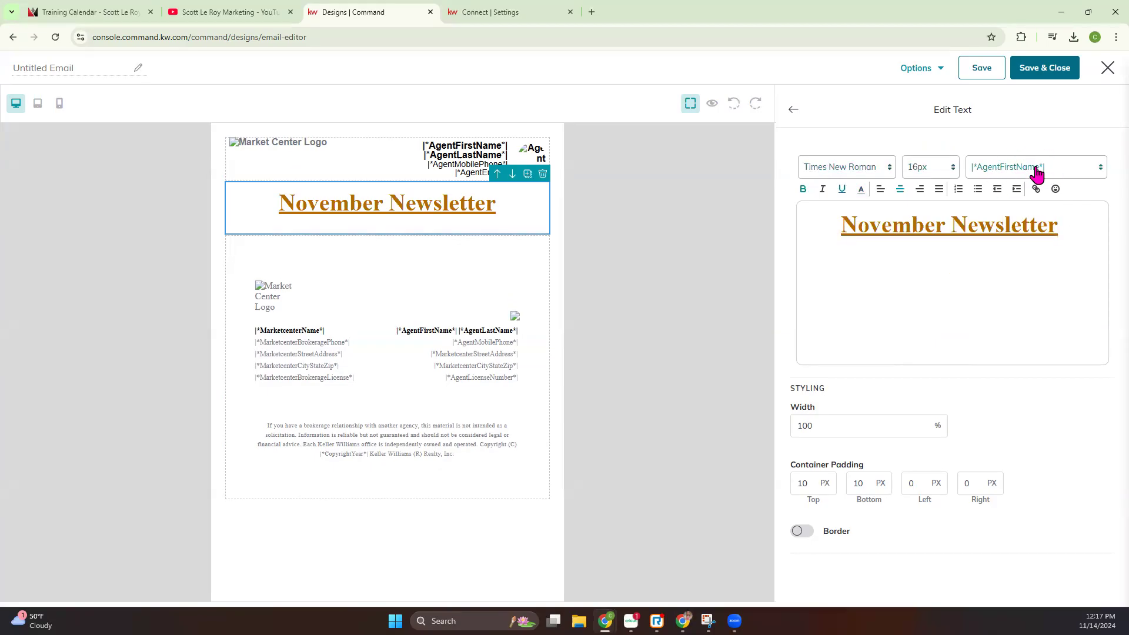
pyautogui.click(1071, 175)
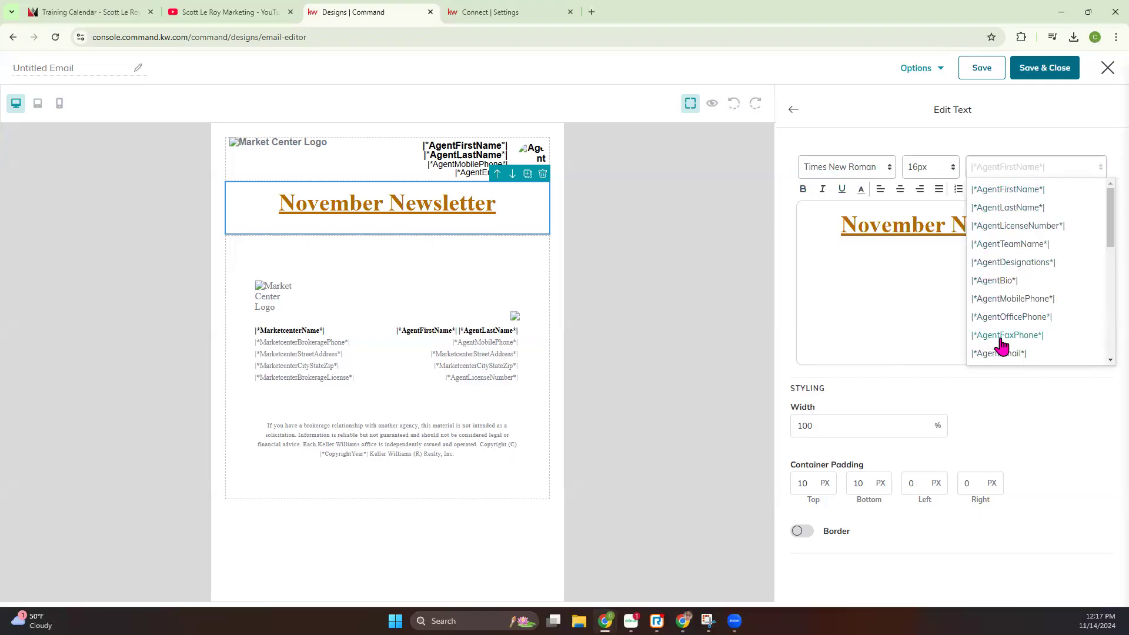
pyautogui.scroll(-5, 1000, 329)
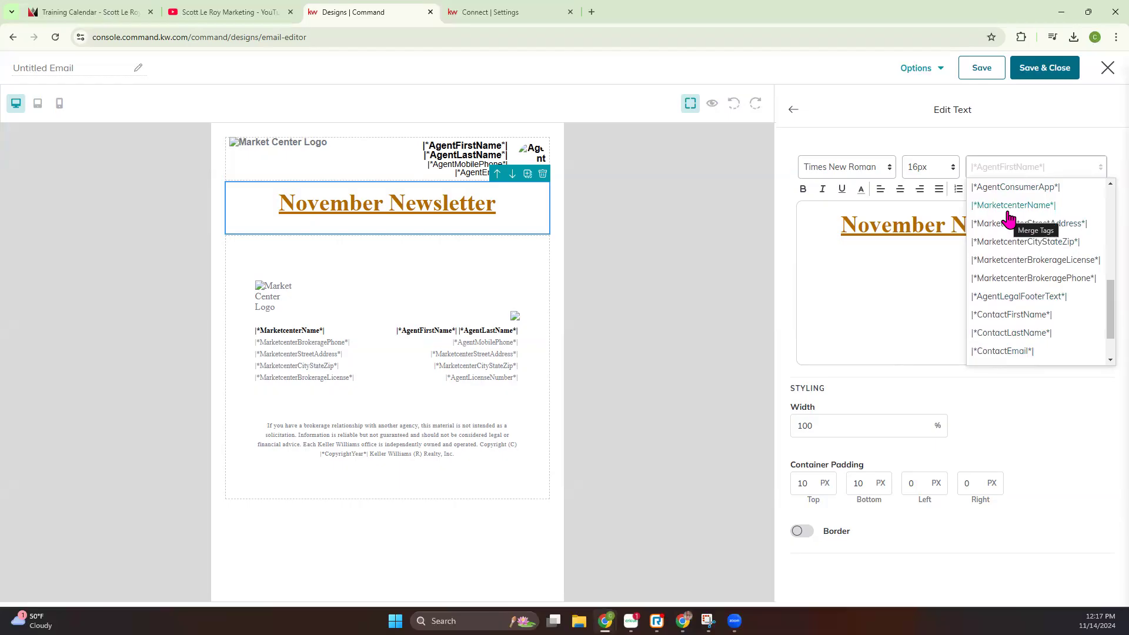
pyautogui.scroll(-1, 1008, 218)
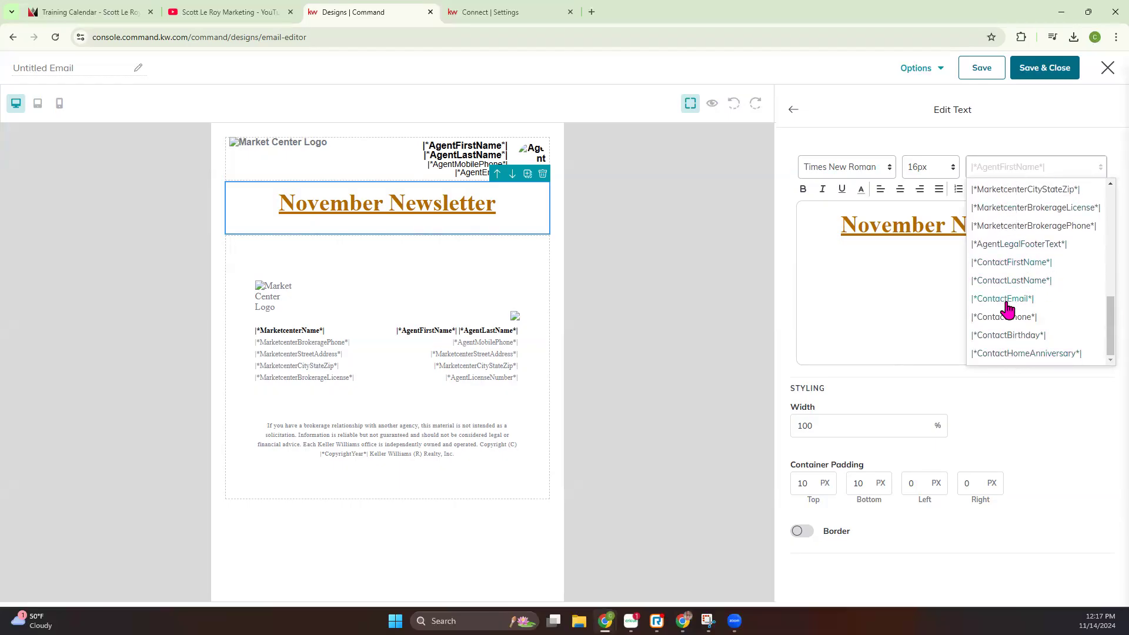
pyautogui.click(1007, 265)
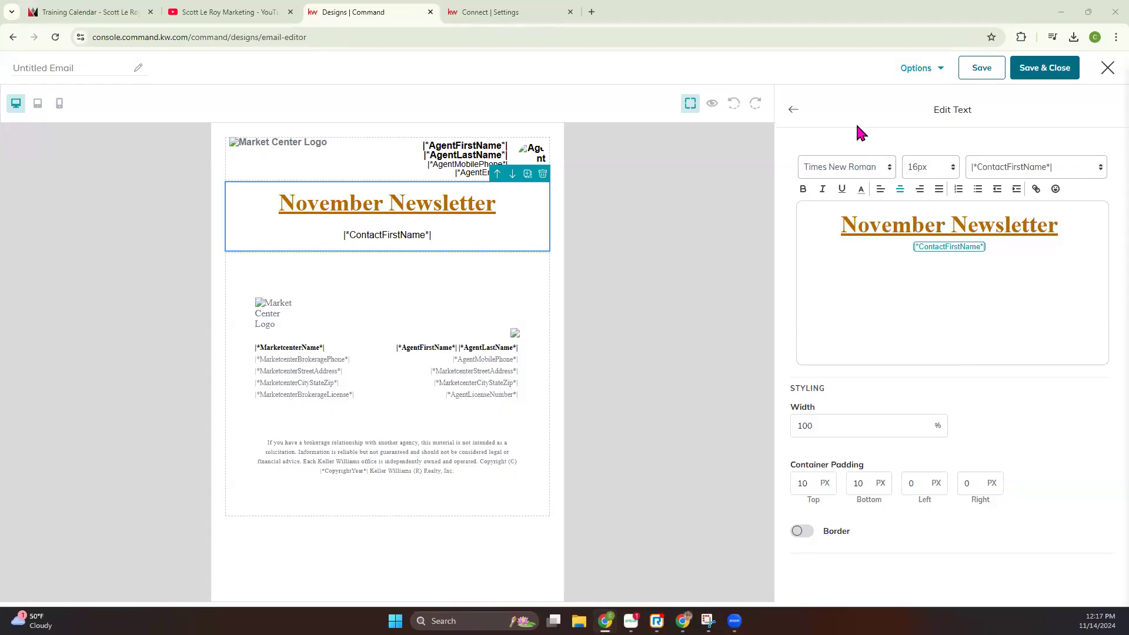
pyautogui.click(790, 110)
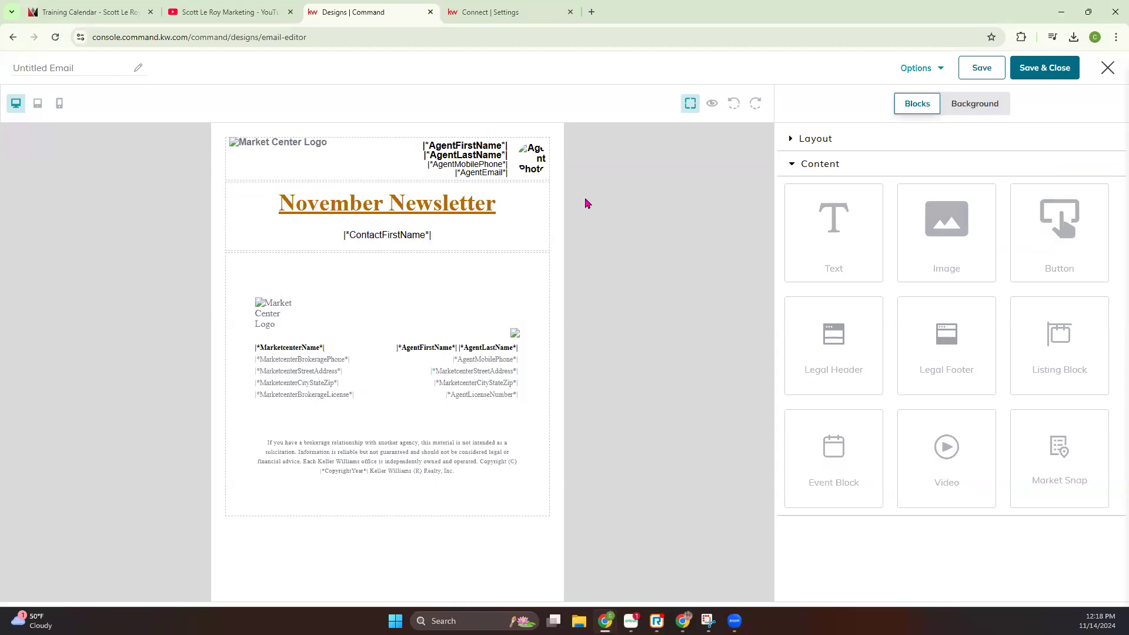
# Preview the email with the first test contact's data to check the merge tags, then close the preview
pyautogui.click(713, 104)
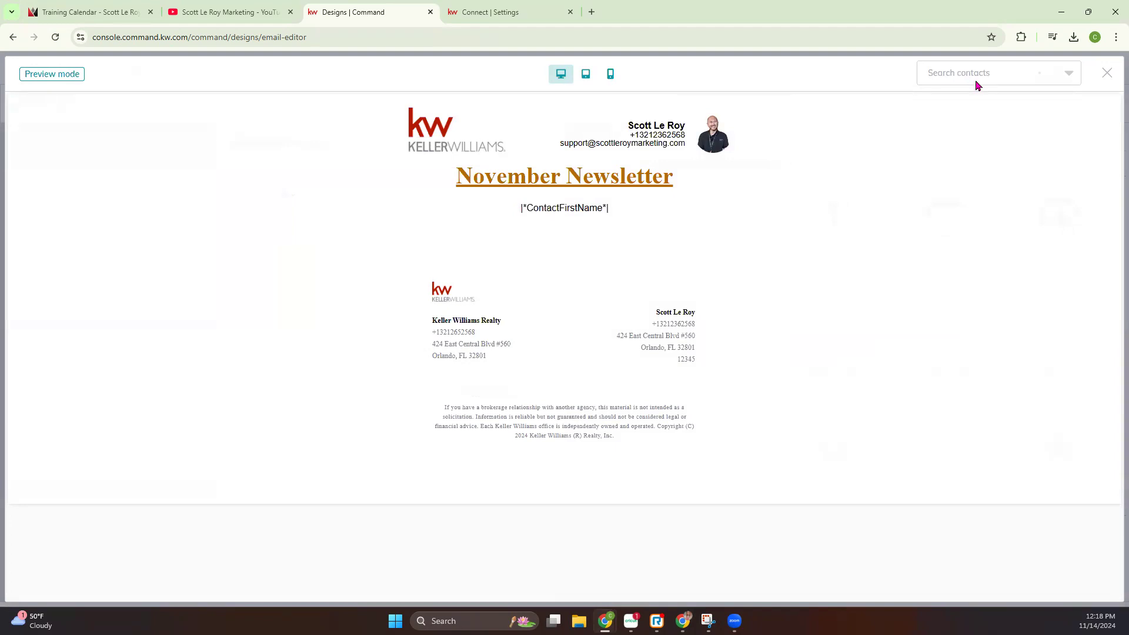
pyautogui.click(979, 81)
pyautogui.click(973, 108)
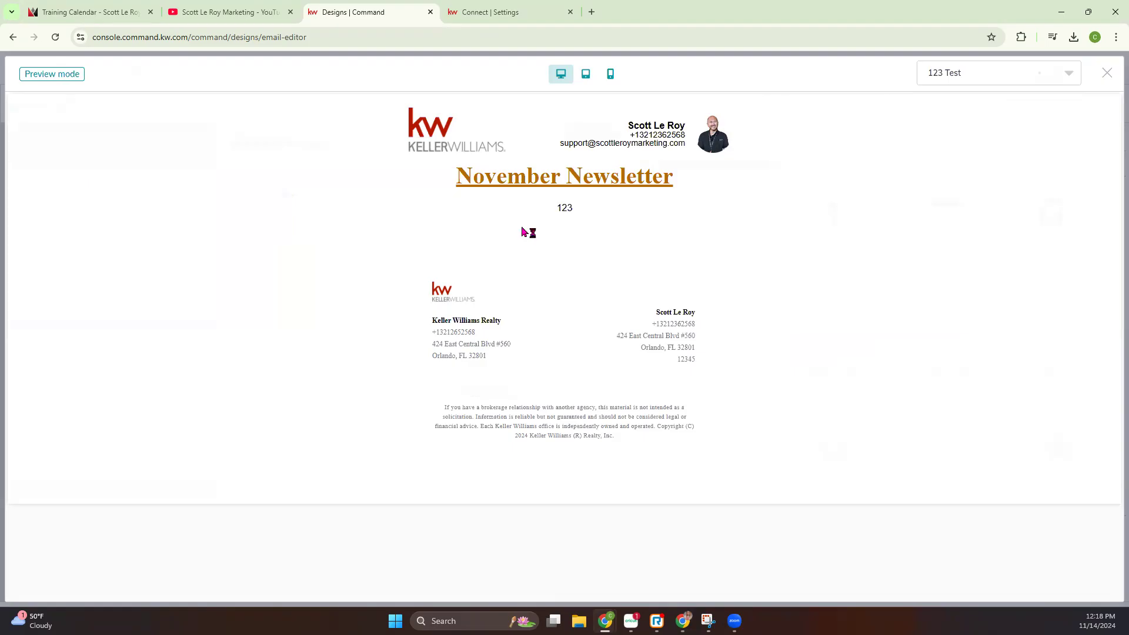
pyautogui.click(1065, 75)
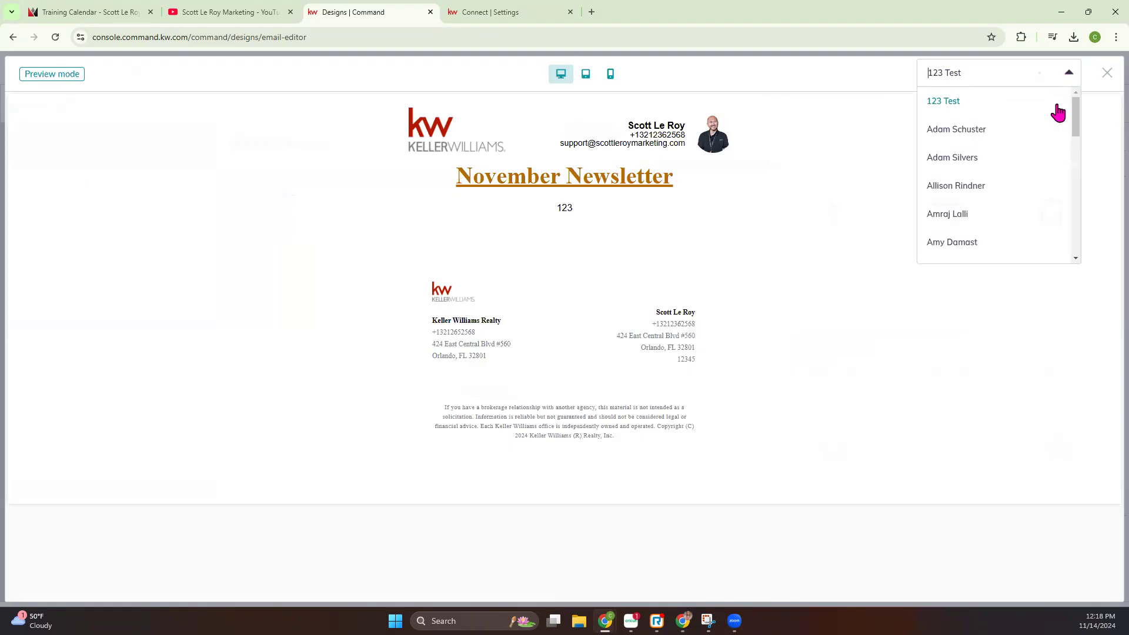
pyautogui.click(789, 269)
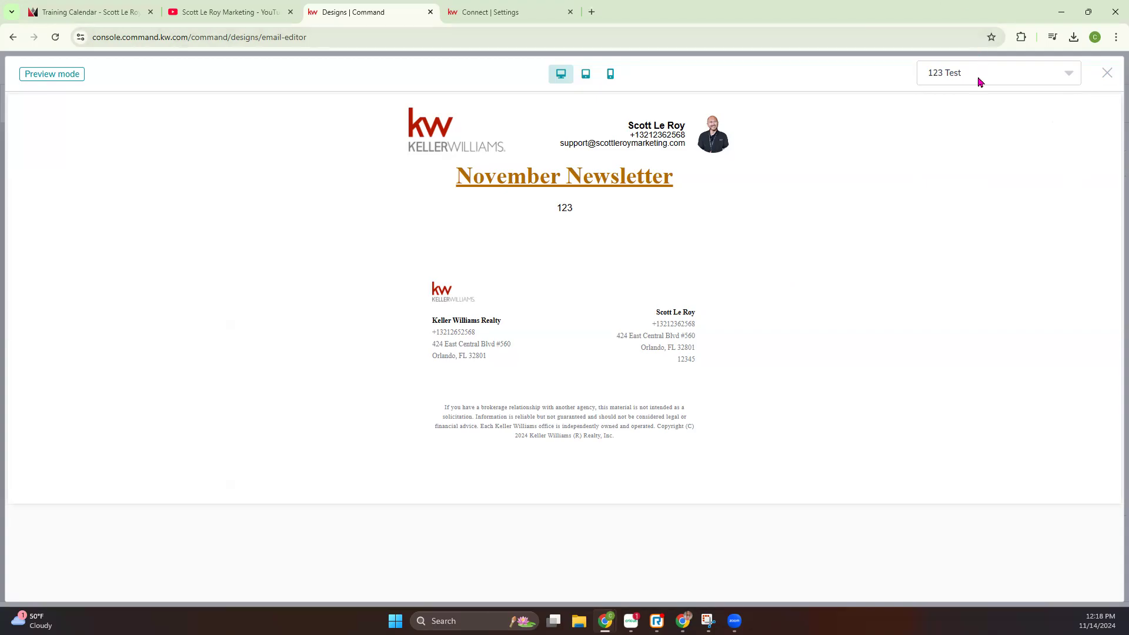
pyautogui.click(1105, 75)
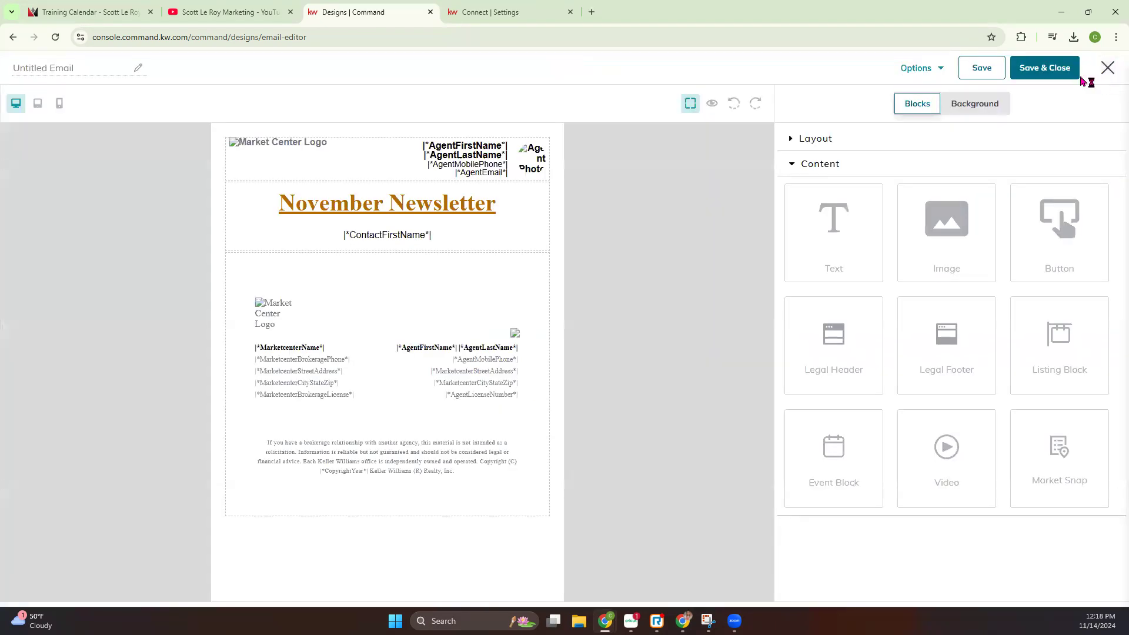
# Add an Image block below the heading text block, using the "Looking to promote your listings?" picture from My Images
pyautogui.moveTo(958, 218); pyautogui.dragTo(531, 250)
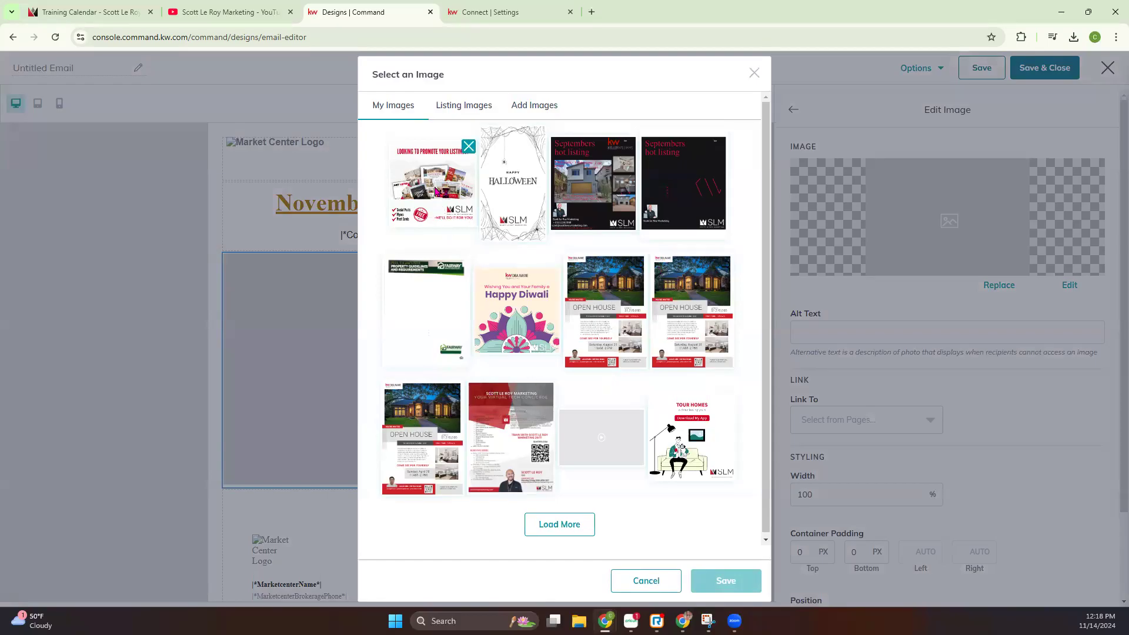
pyautogui.click(439, 191)
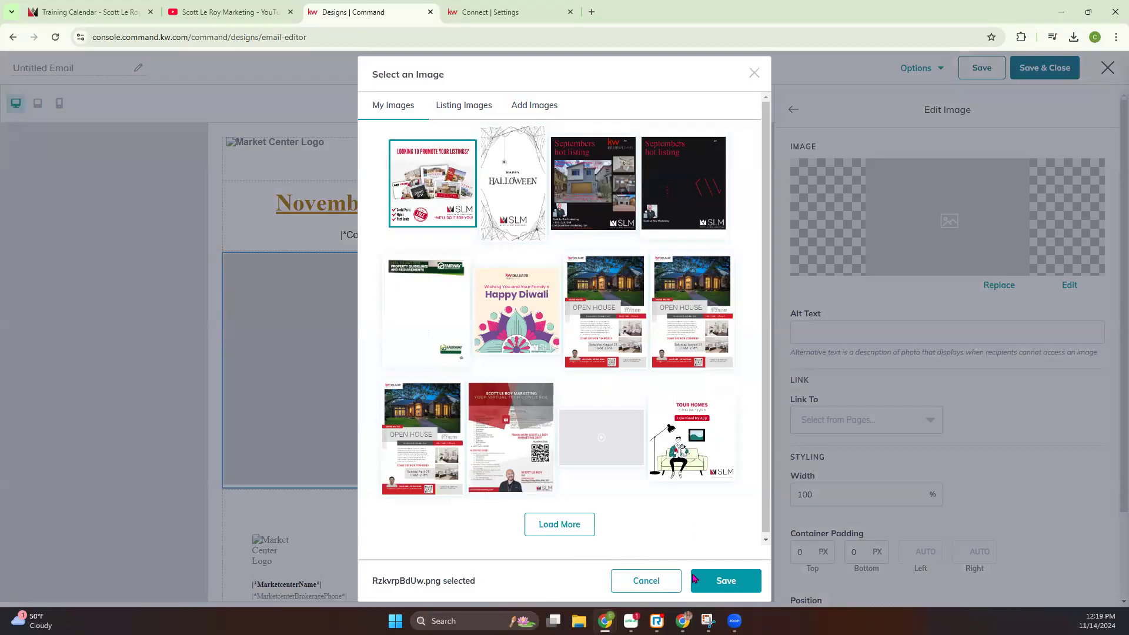
pyautogui.click(726, 581)
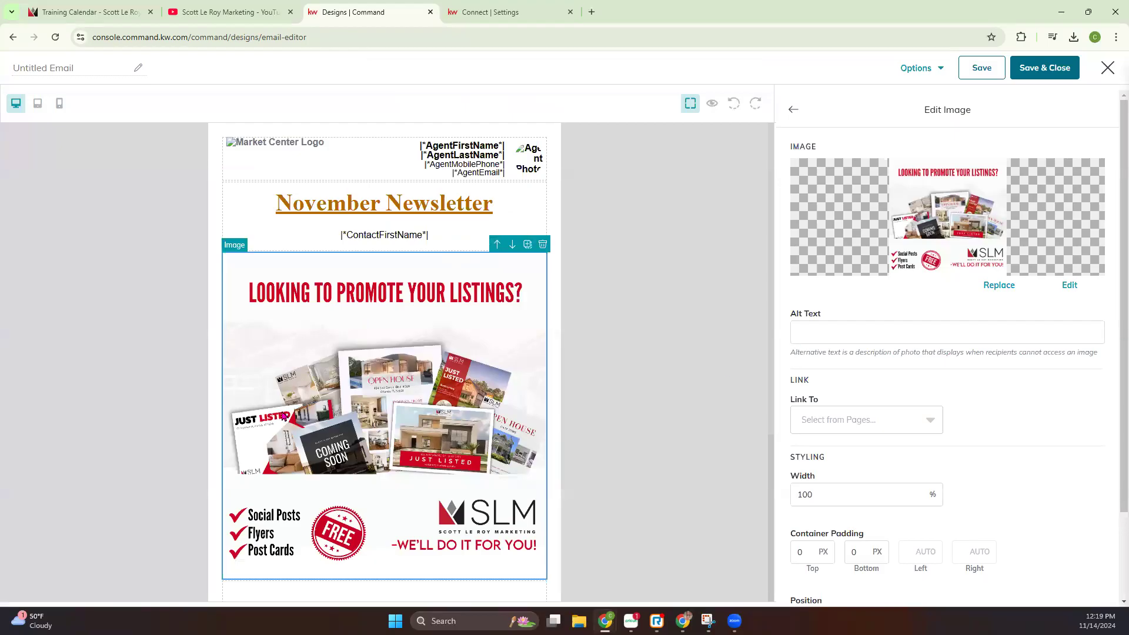
# Link the image to the Training Calendar page's web address, copied from the SLM website's open tab
pyautogui.scroll(-2, 329, 412)
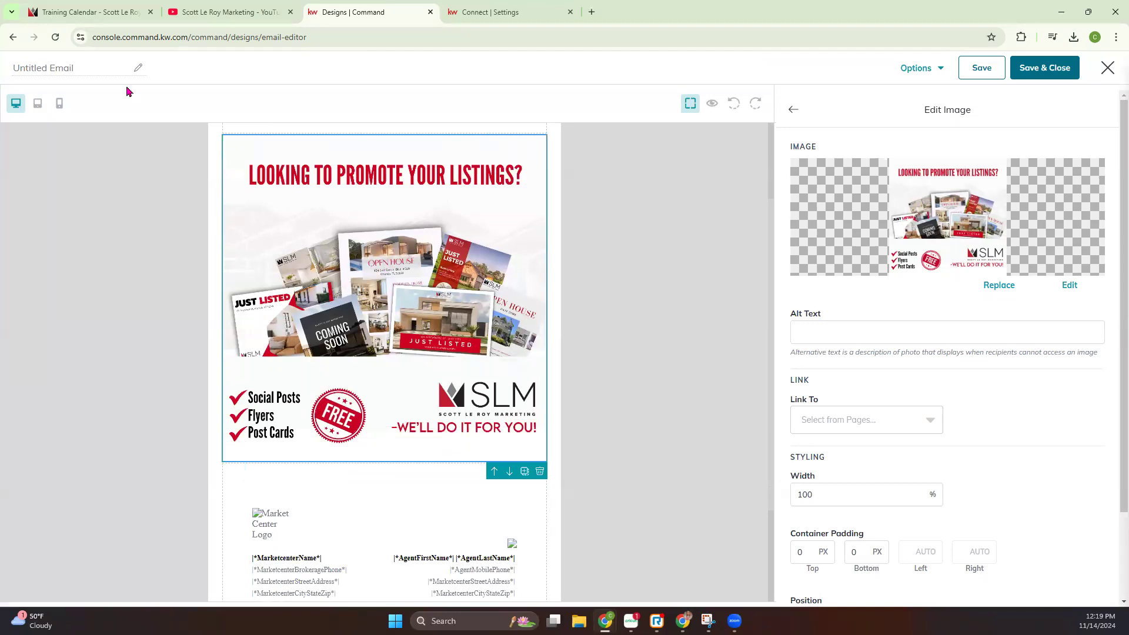
pyautogui.click(88, 12)
pyautogui.click(167, 38)
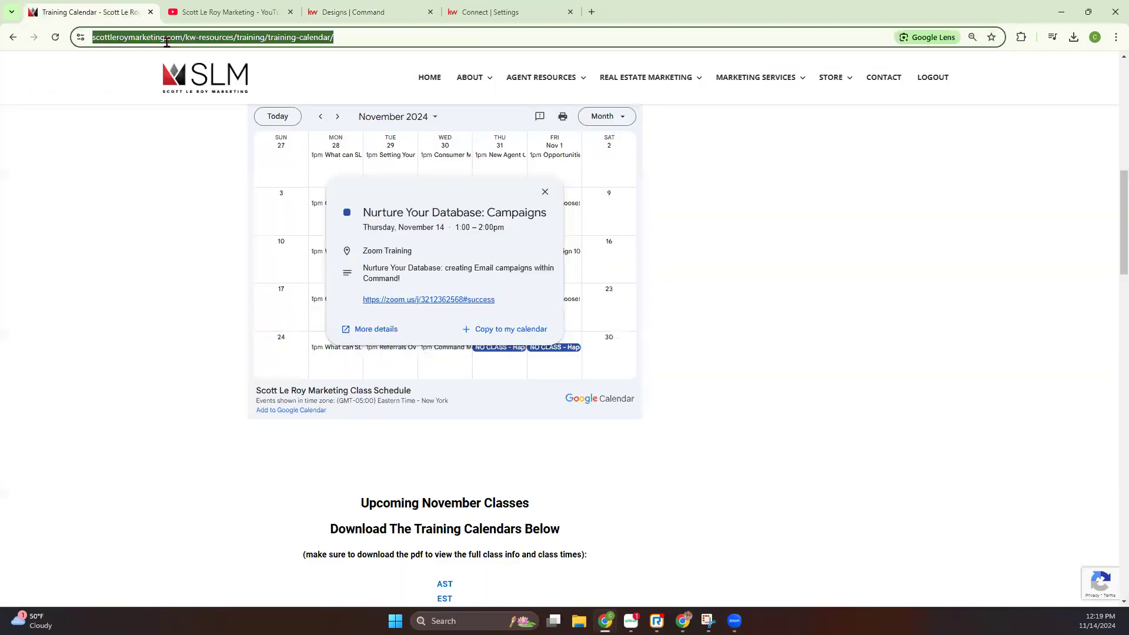
pyautogui.click(358, 12)
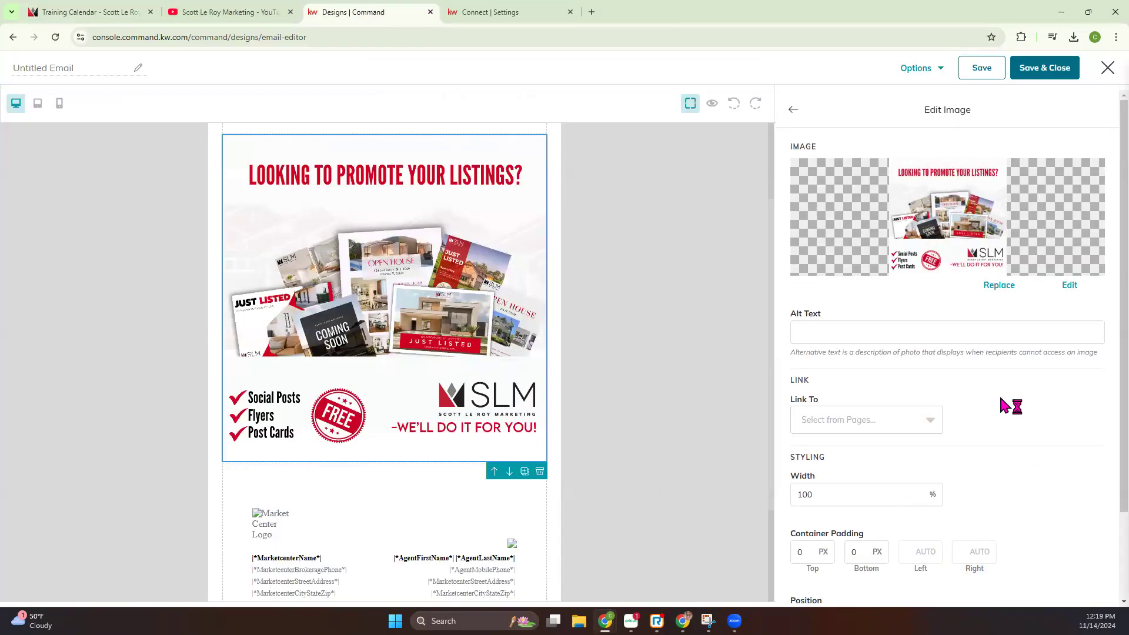
pyautogui.click(826, 417)
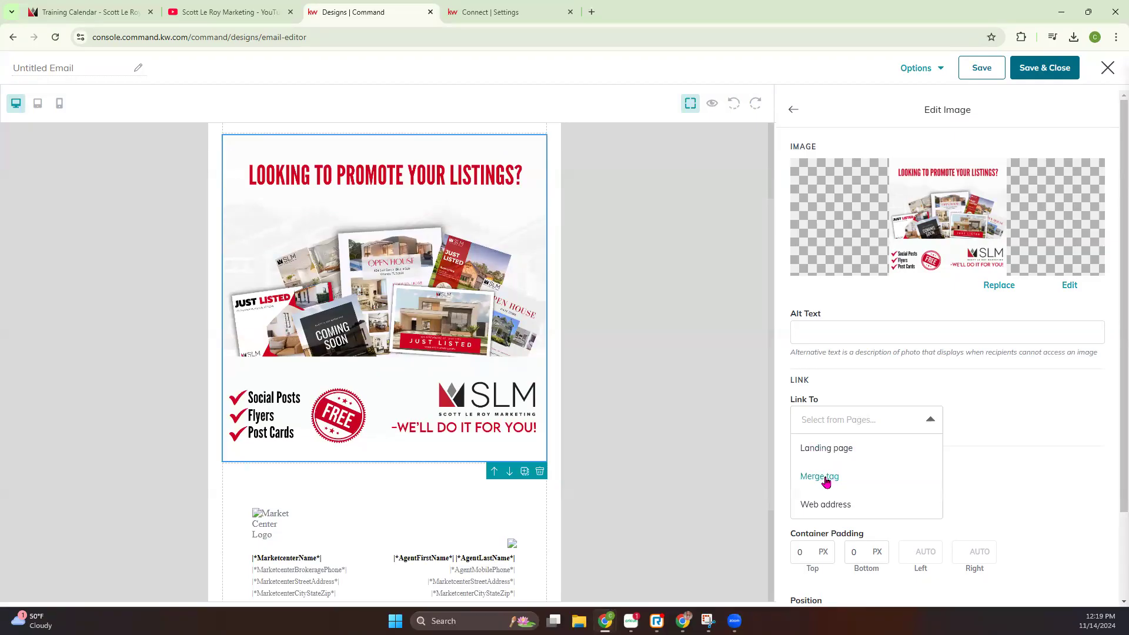
pyautogui.click(827, 505)
pyautogui.click(1033, 428)
pyautogui.hotkey('ctrl', 'v')
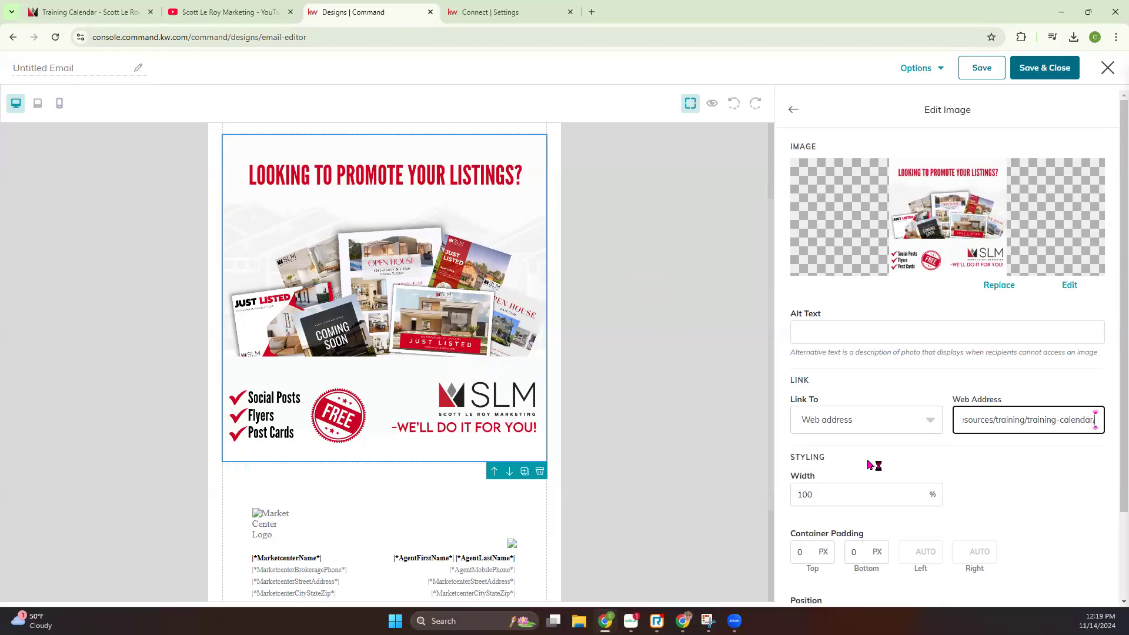
# Set the image's top and bottom container padding to 50 px each
pyautogui.scroll(-1, 870, 461)
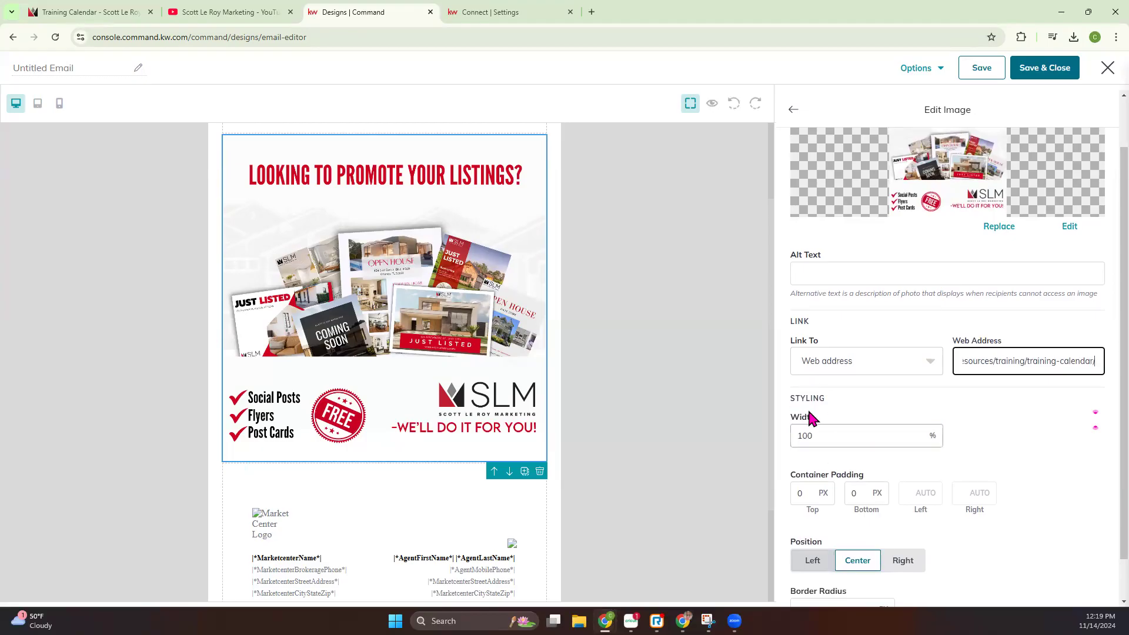
pyautogui.doubleClick(811, 494)
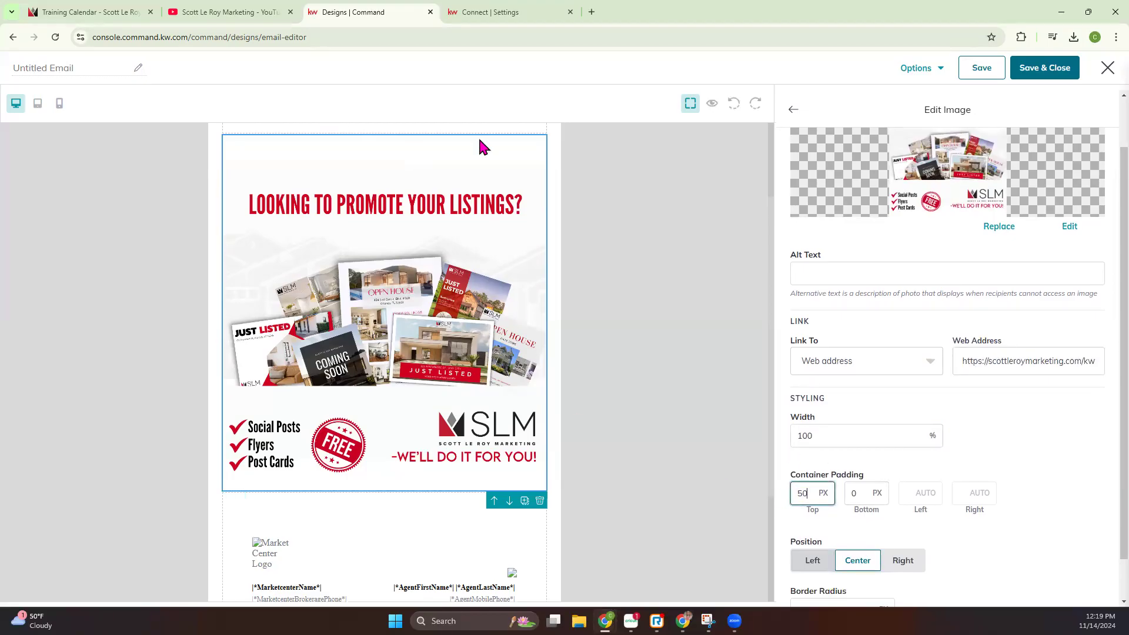
pyautogui.press('BackSpace')
pyautogui.press('BackSpace')
pyautogui.write('50')
pyautogui.doubleClick(859, 493)
pyautogui.write('50')
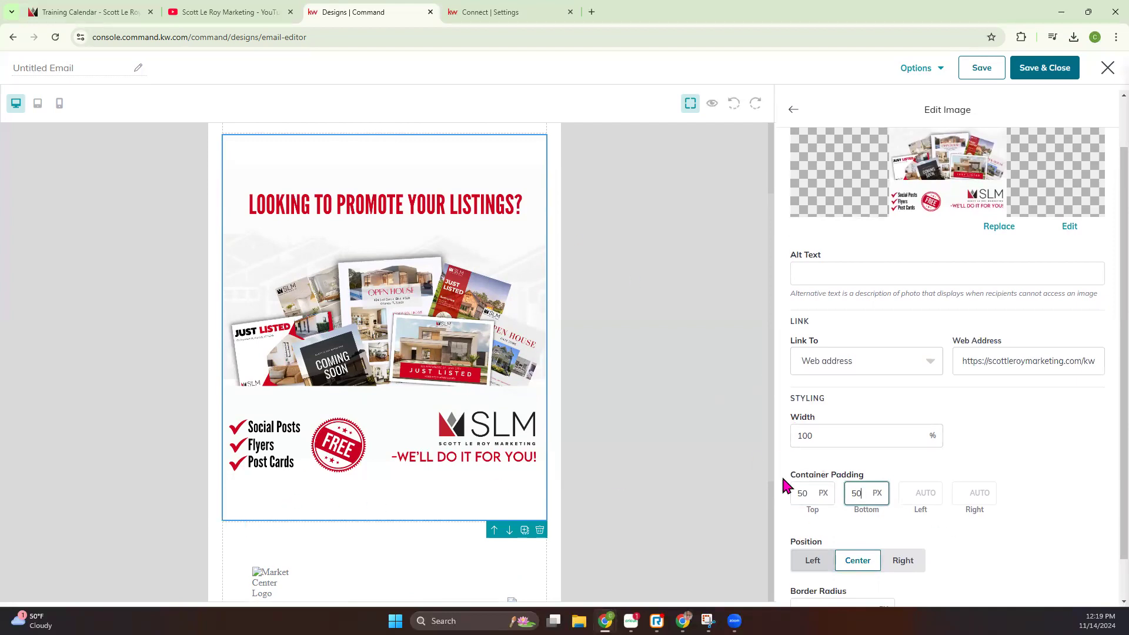
# Try the image's left position, return it to center, and set its border radius to 50 px
pyautogui.scroll(-1, 912, 510)
pyautogui.click(809, 513)
pyautogui.click(854, 514)
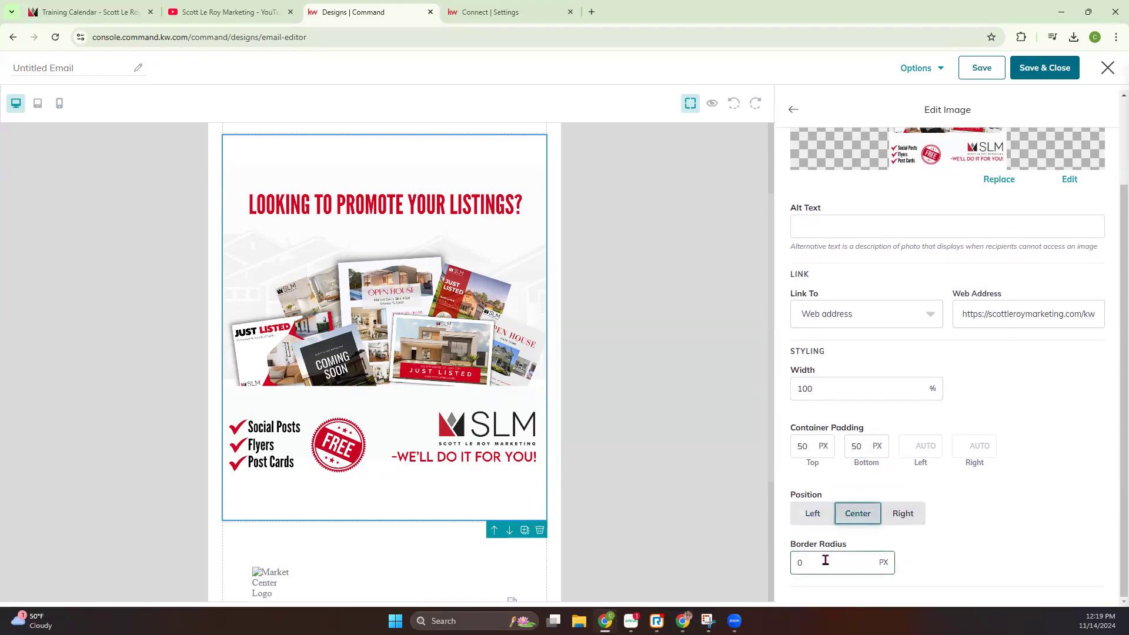
pyautogui.moveTo(824, 562); pyautogui.dragTo(764, 559)
pyautogui.write('10')
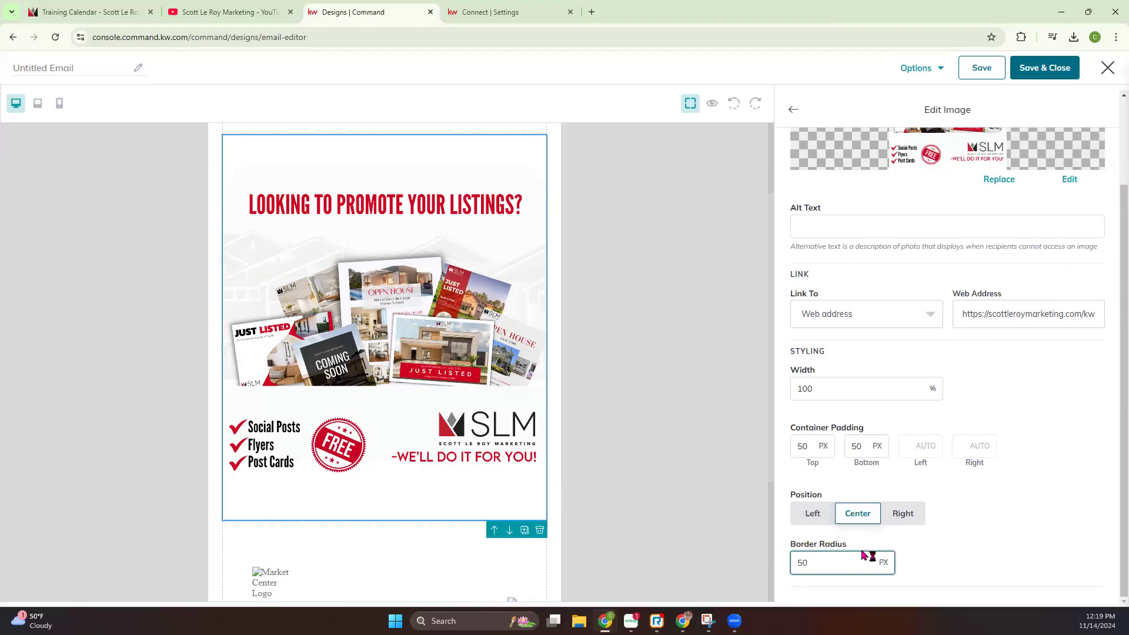
pyautogui.scroll(2, 927, 547)
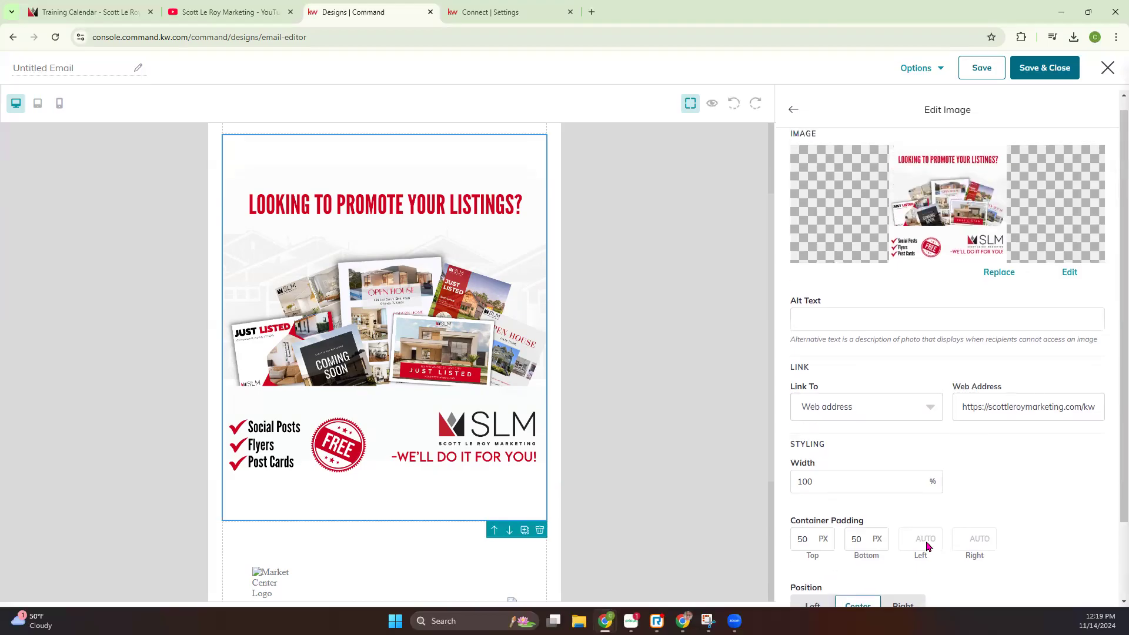
# Clear the image's border radius and its top and bottom container padding values
pyautogui.scroll(-2, 927, 544)
pyautogui.moveTo(818, 563); pyautogui.dragTo(773, 564)
pyautogui.press('BackSpace')
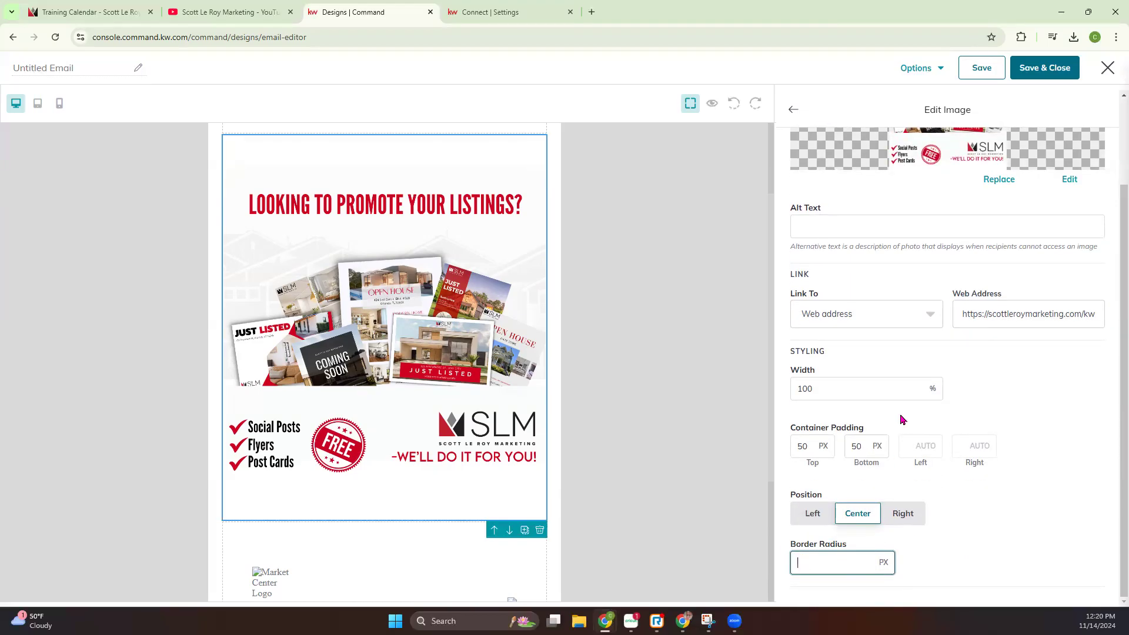
pyautogui.scroll(2, 902, 419)
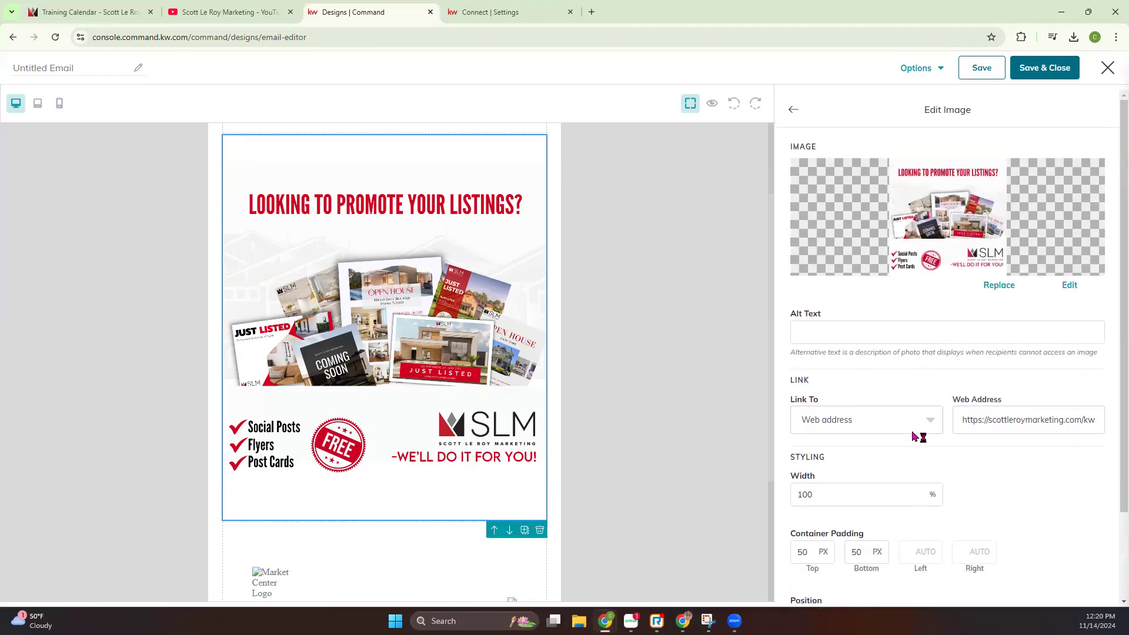
pyautogui.scroll(-2, 913, 436)
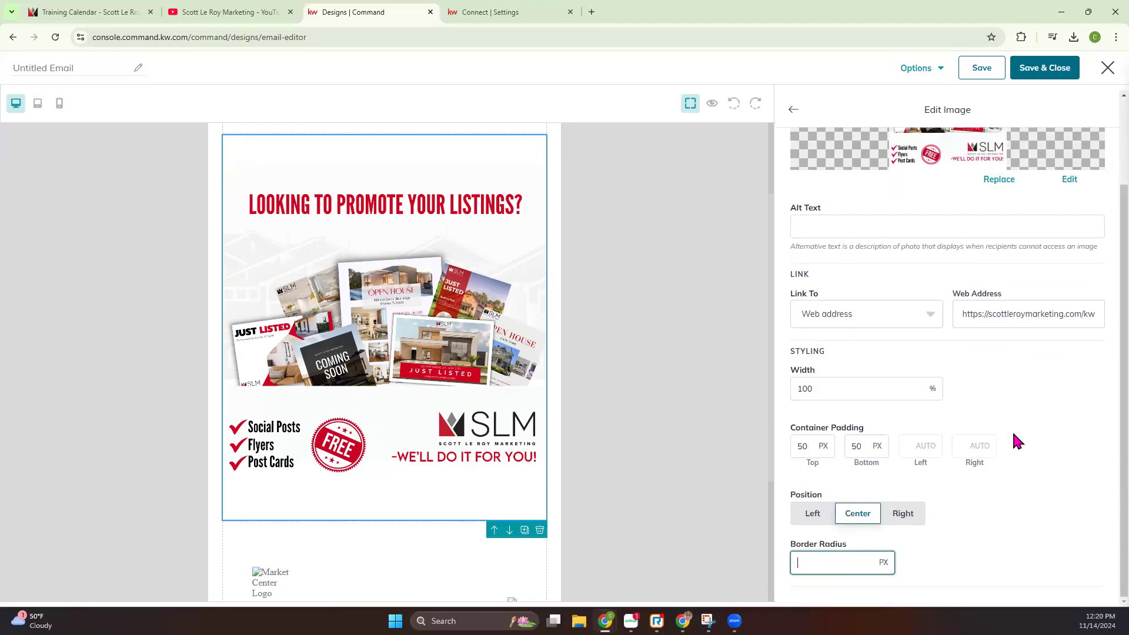
pyautogui.scroll(2, 1017, 441)
pyautogui.doubleClick(803, 551)
pyautogui.press('BackSpace')
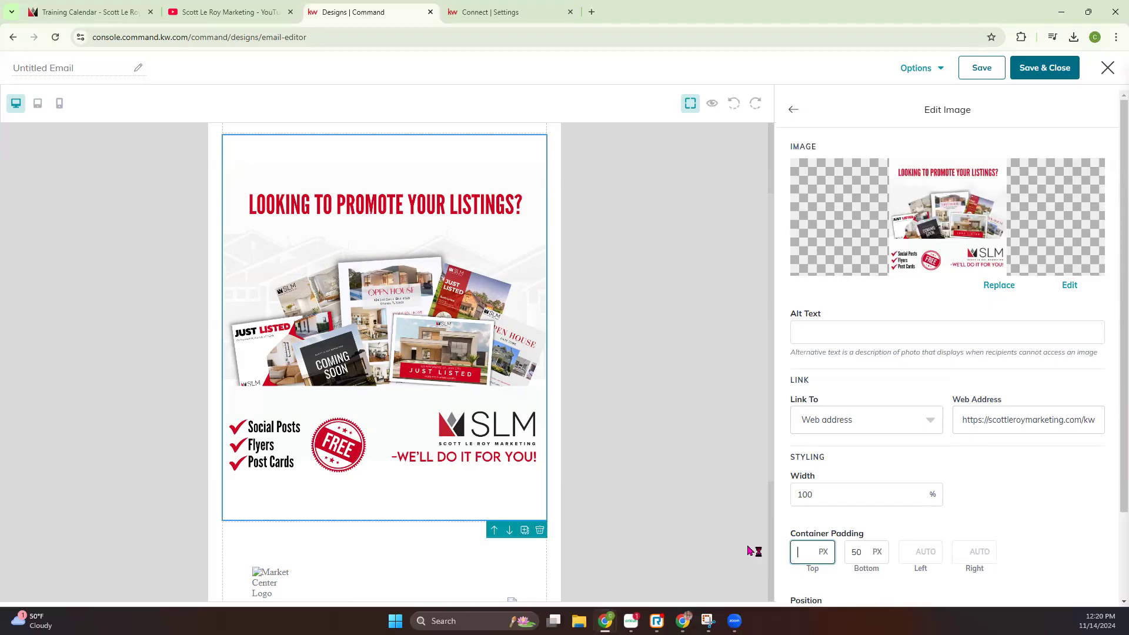
pyautogui.press('Tab')
pyautogui.press('BackSpace')
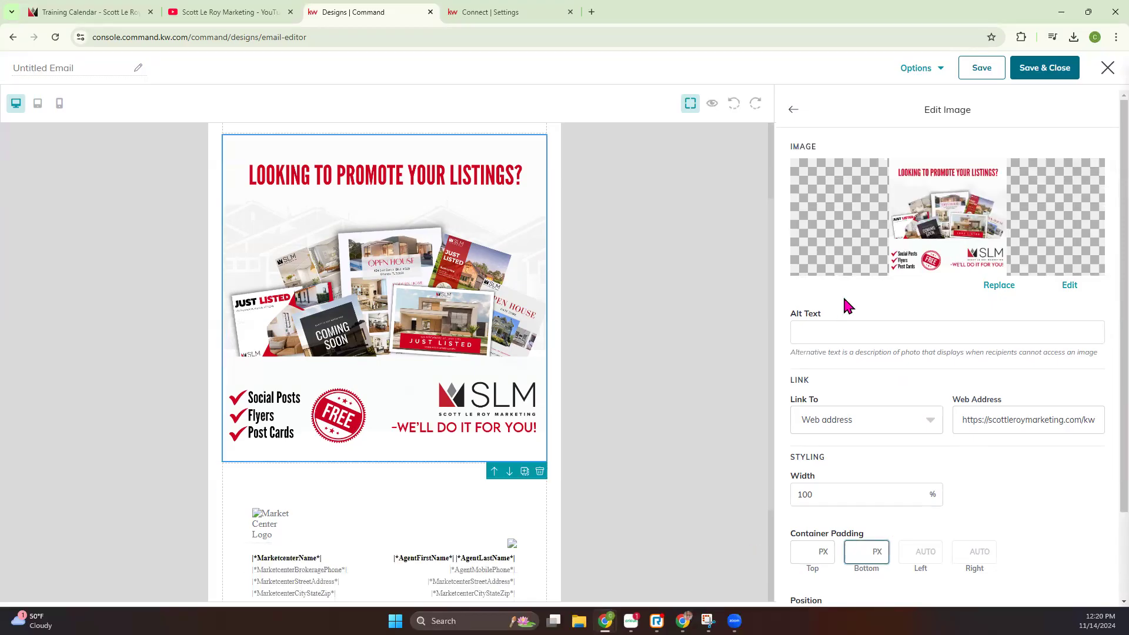
# Finish editing the image and add a Button block between it and the legal footer
pyautogui.click(795, 112)
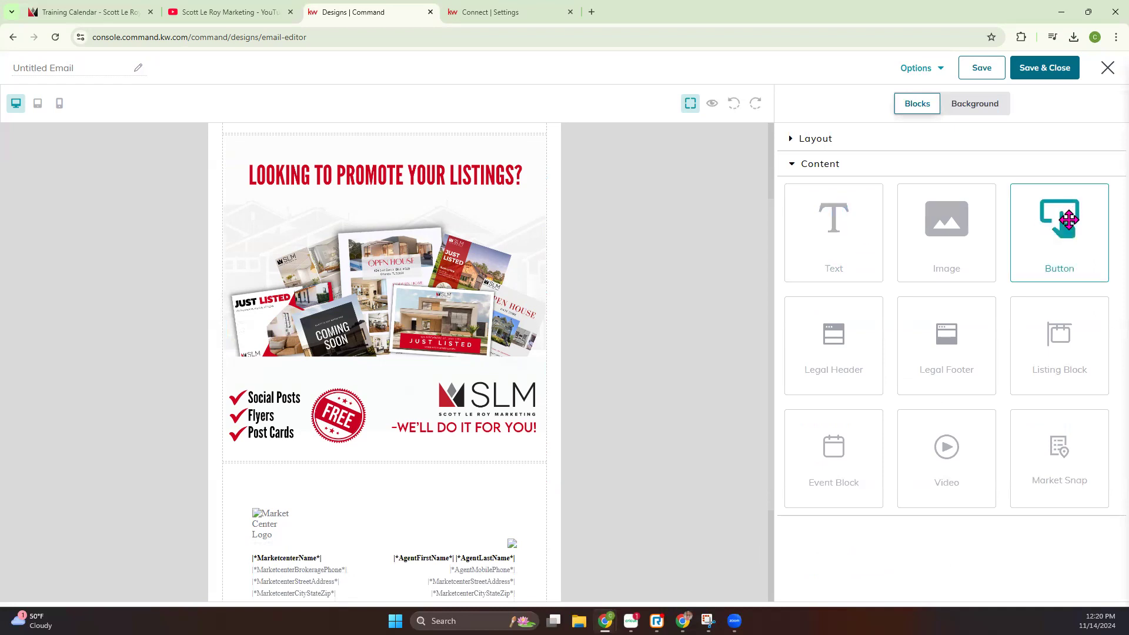
pyautogui.moveTo(1066, 222); pyautogui.dragTo(488, 474)
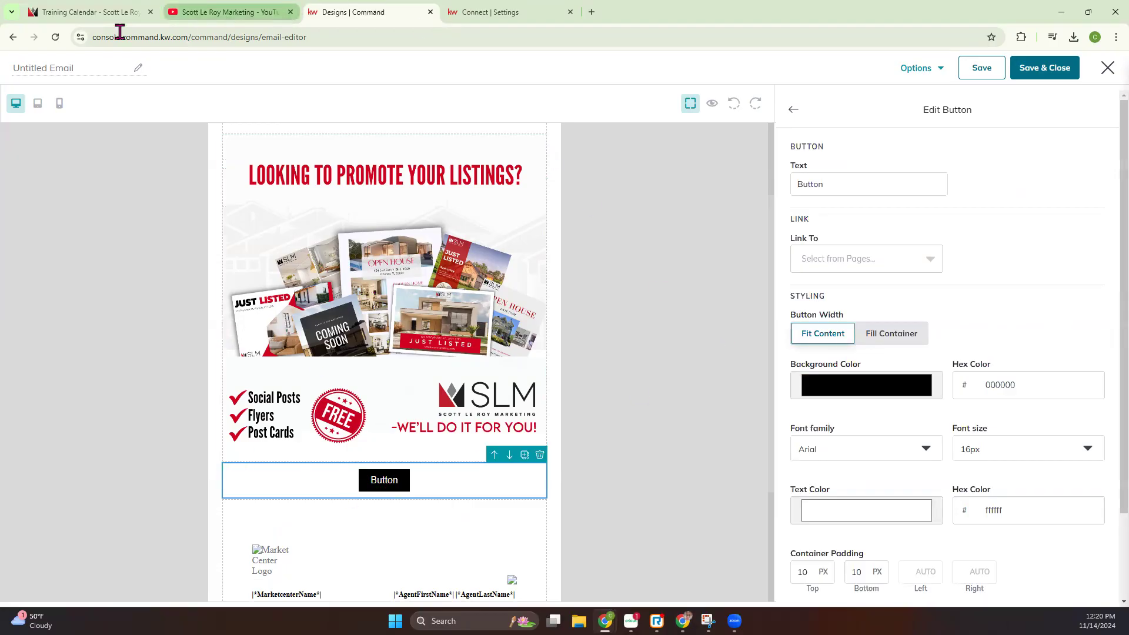
# Switch to the Scott Le Roy Marketing site, open the Monthly Newsletter SmartPlan page under Agent Support, and copy its web address
pyautogui.click(58, 13)
pyautogui.moveTo(539, 80)
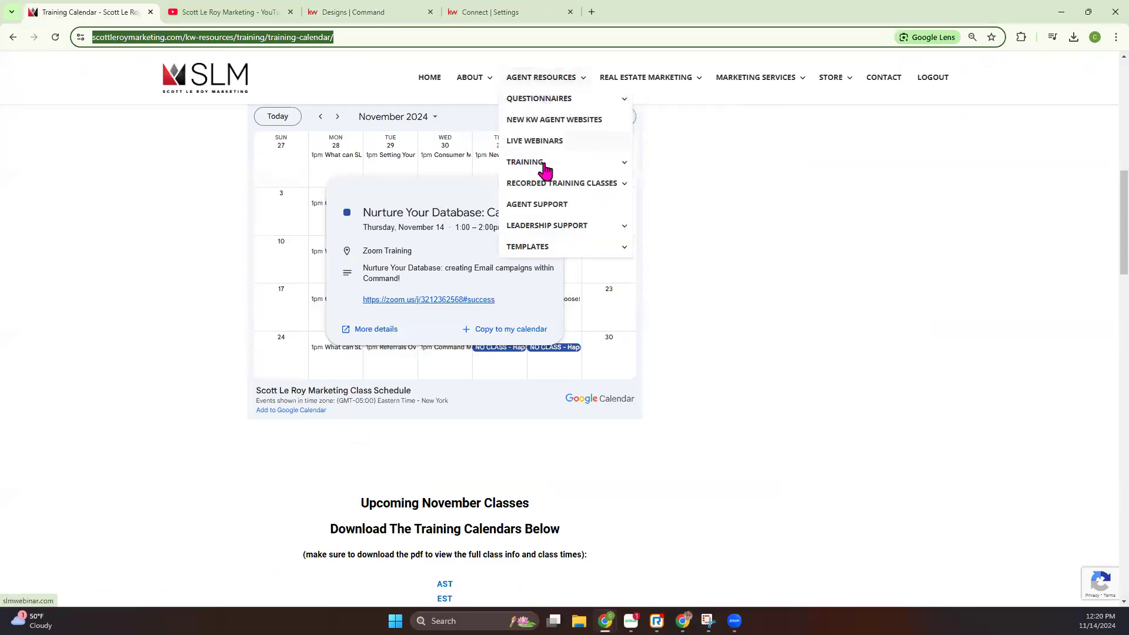
pyautogui.click(572, 205)
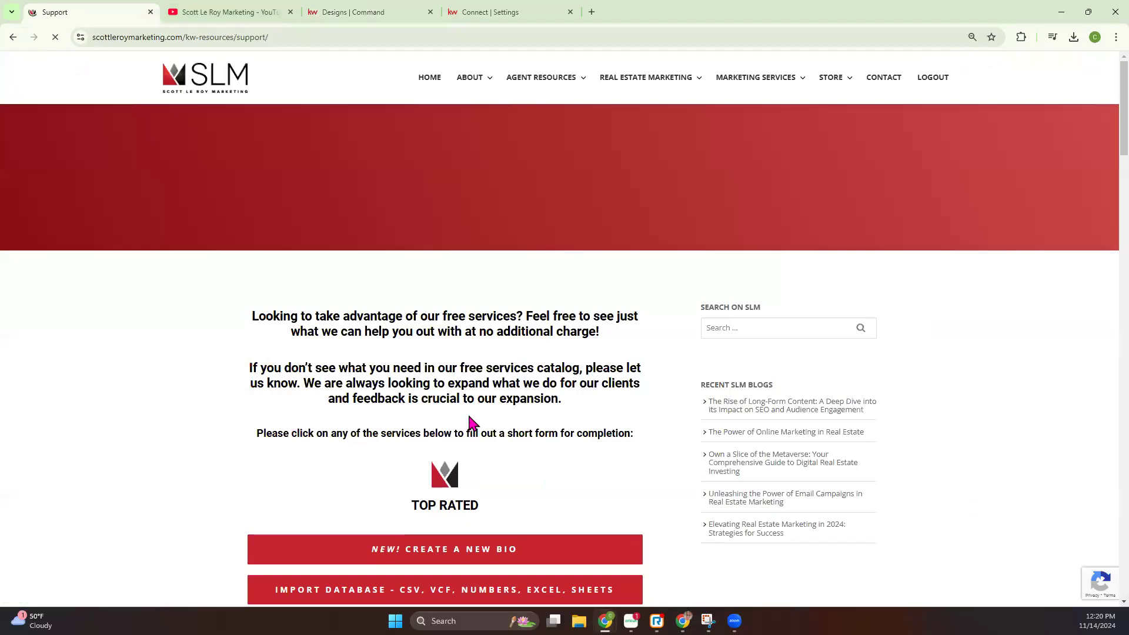
pyautogui.scroll(-5, 473, 428)
pyautogui.click(476, 427)
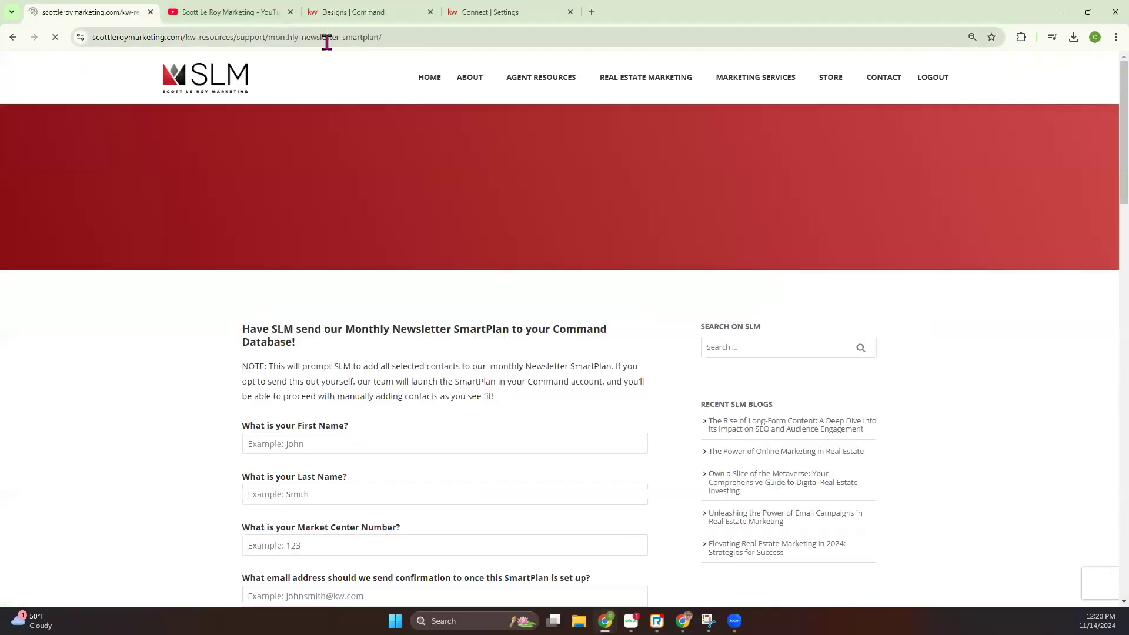
pyautogui.click(327, 39)
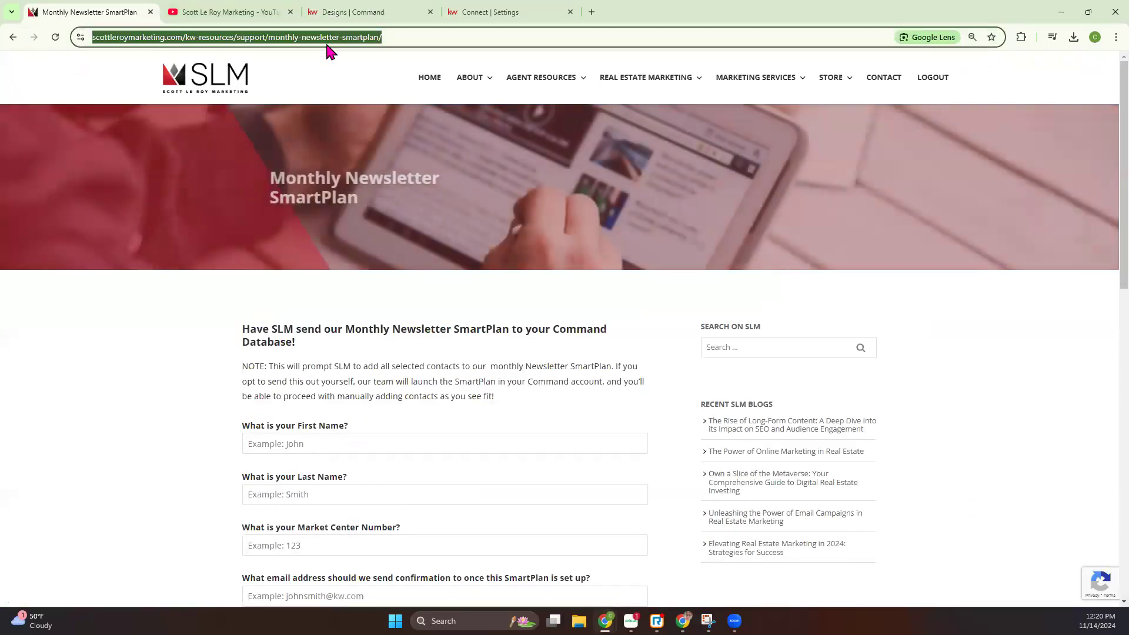
# Return to the email editor and link the button to a web address, pasting the copied Monthly Newsletter SmartPlan URL
pyautogui.click(388, 10)
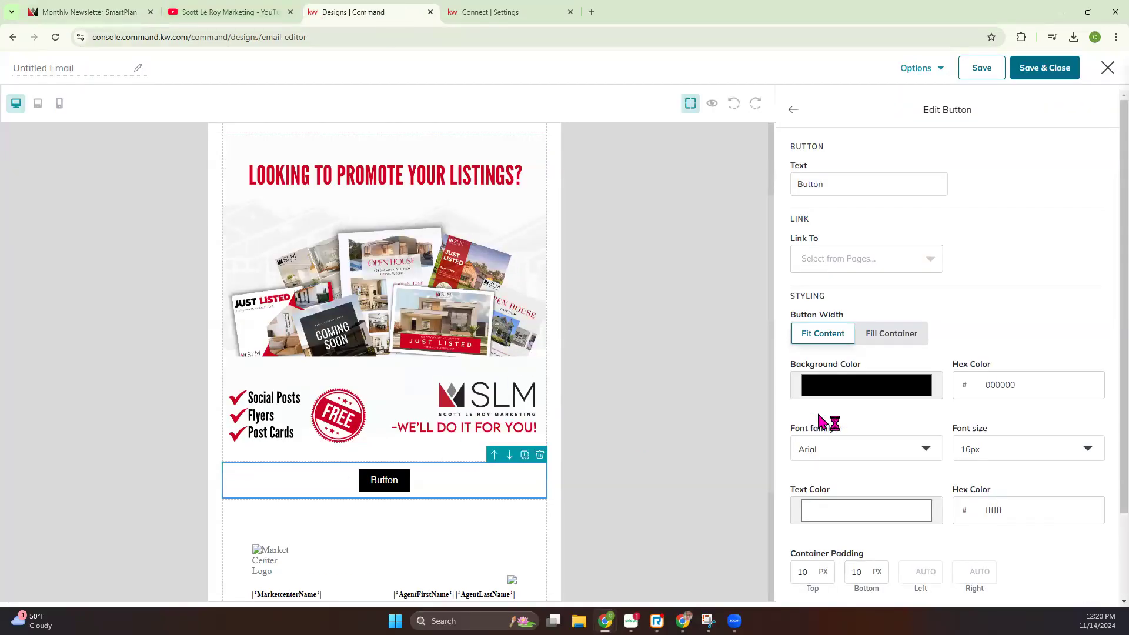
pyautogui.click(860, 260)
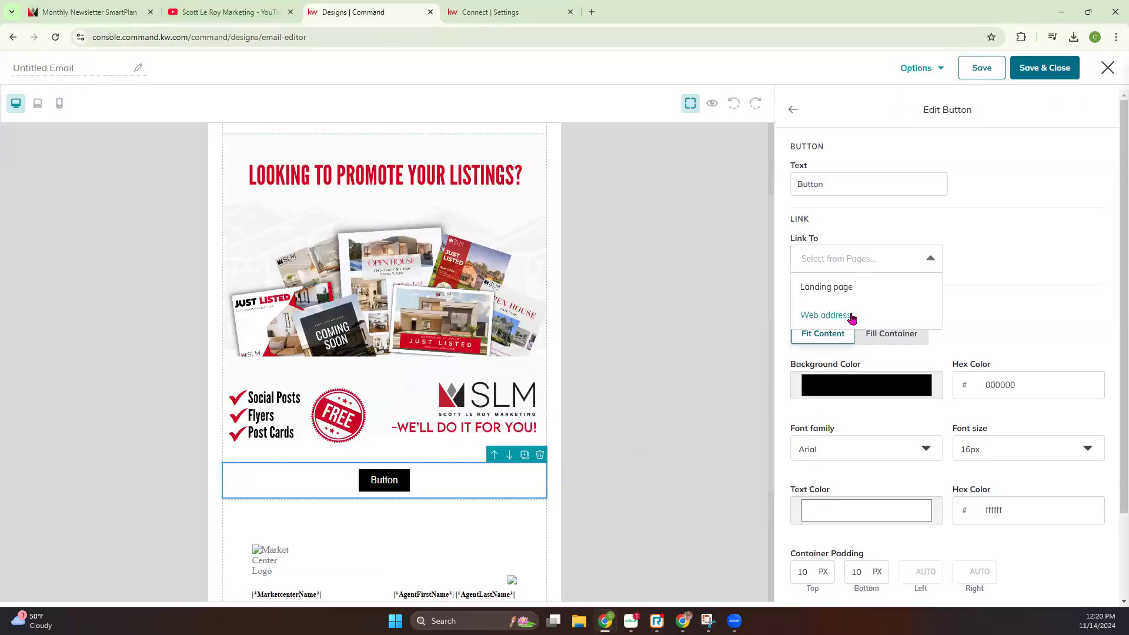
pyautogui.click(868, 316)
pyautogui.click(1005, 255)
pyautogui.hotkey('ctrl', 'v')
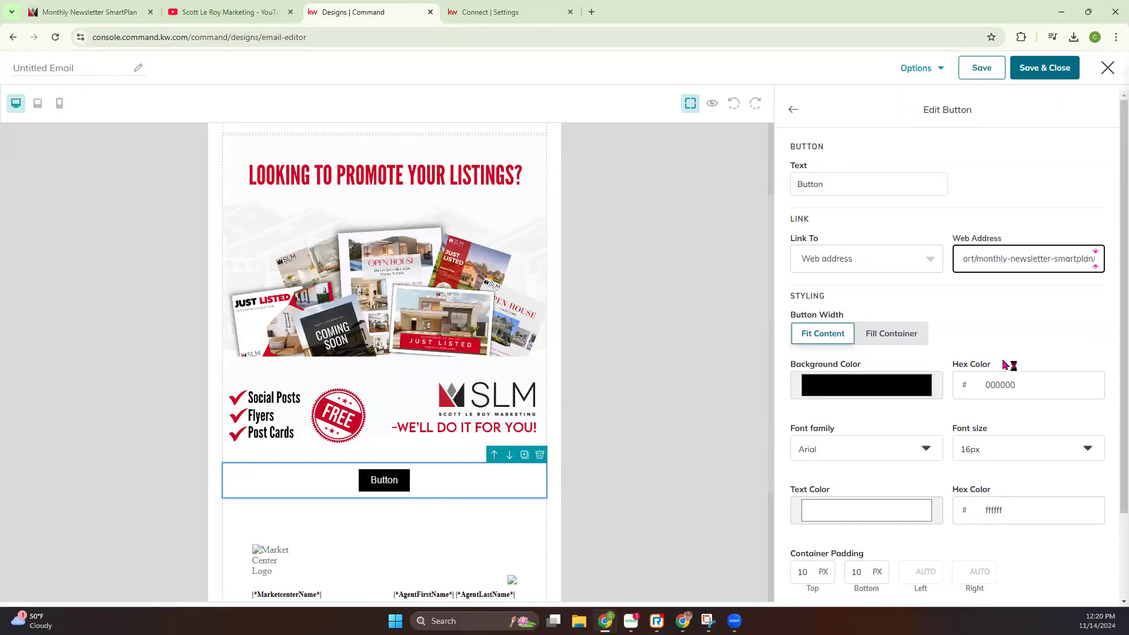
# Change the button's text to "Sign Up Here"
pyautogui.doubleClick(801, 184)
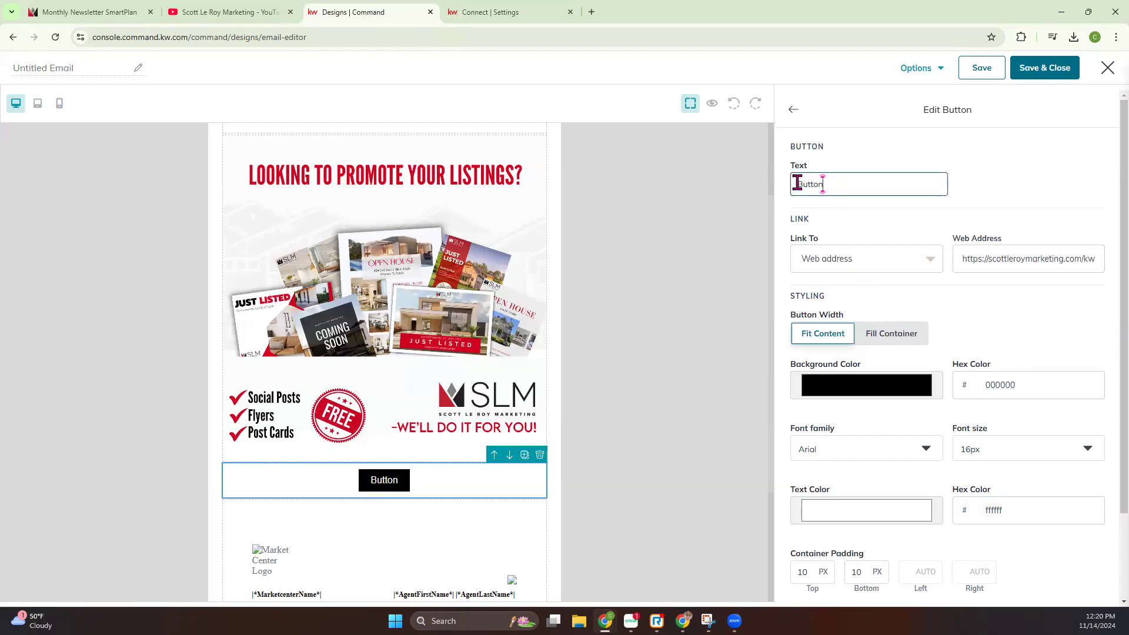
pyautogui.write('Sign')
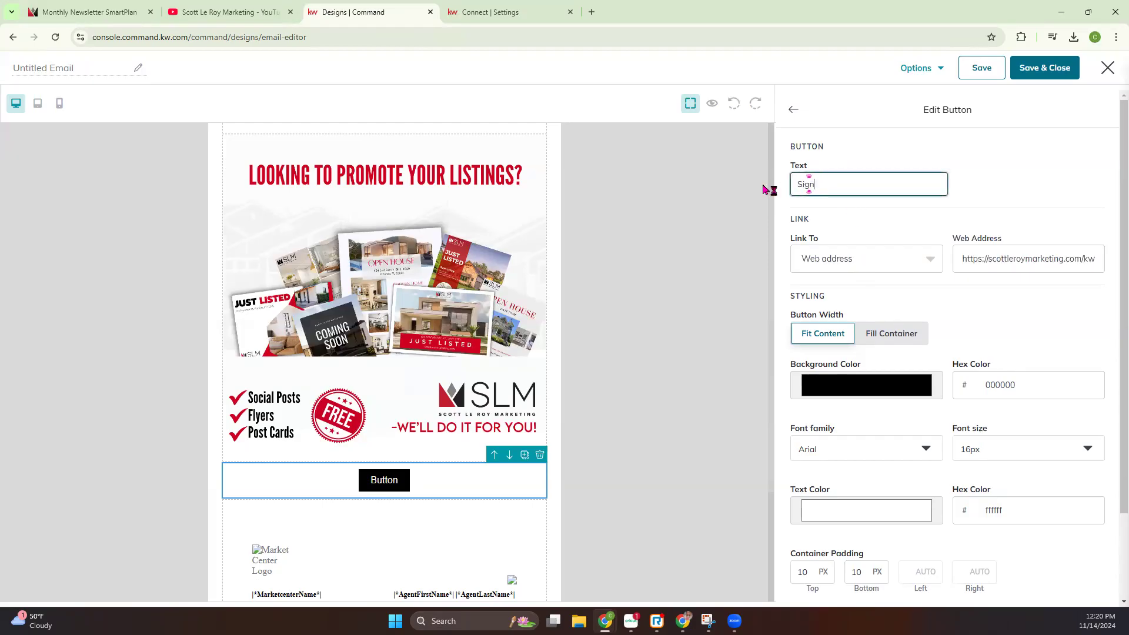
pyautogui.write(' Up Here')
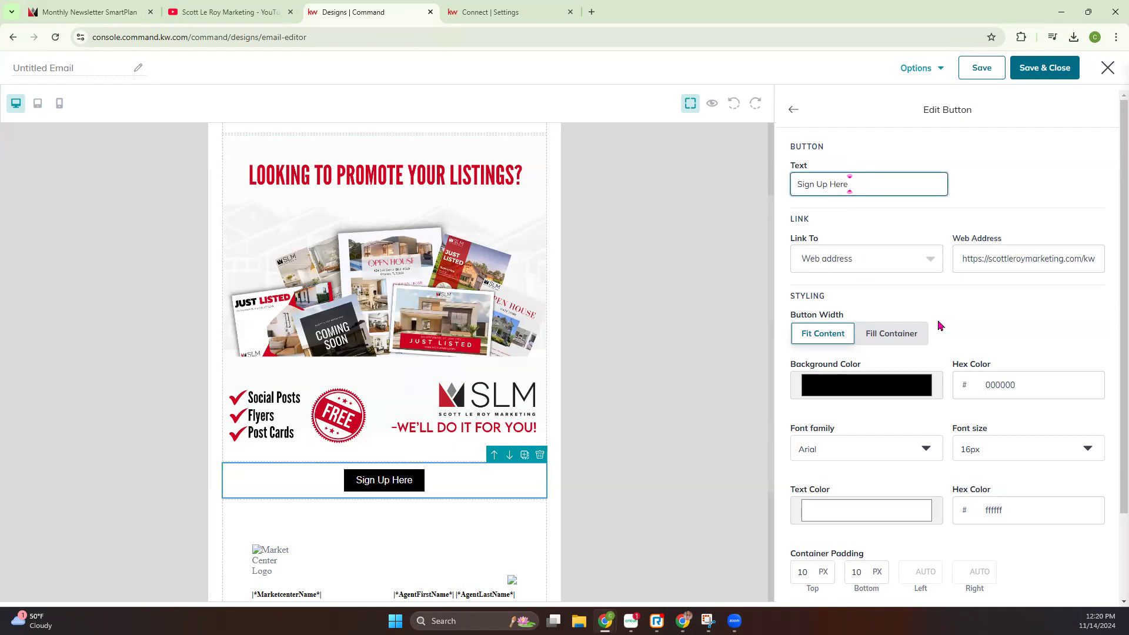
# Compare the button's Fit Content and Fill Container widths and settle on Fill Container
pyautogui.scroll(-2, 939, 325)
pyautogui.click(893, 230)
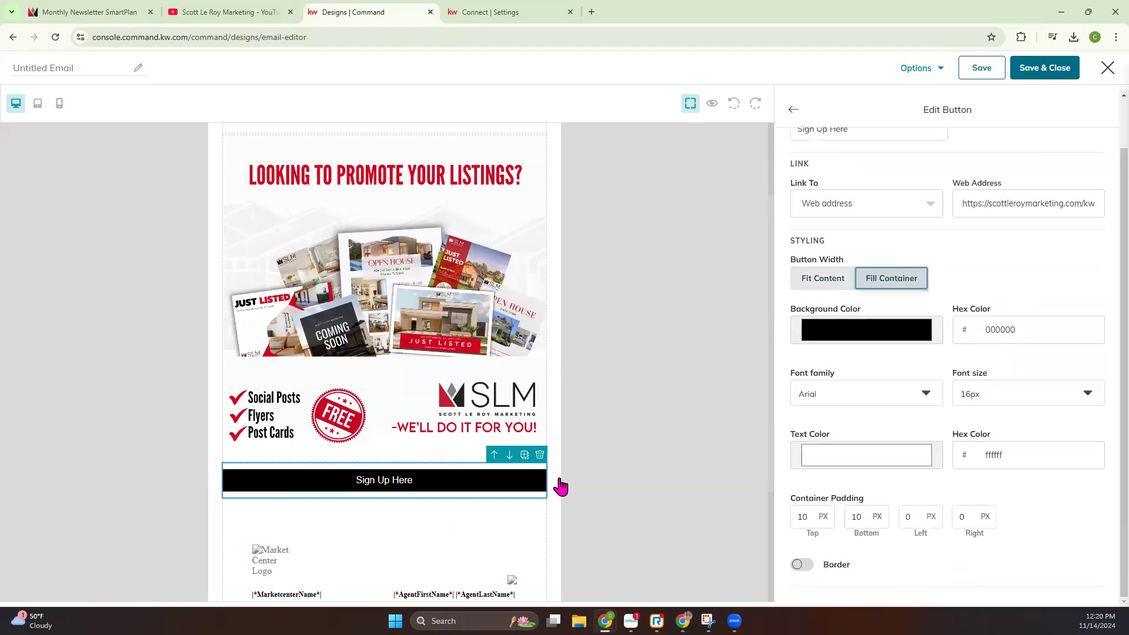
pyautogui.click(820, 282)
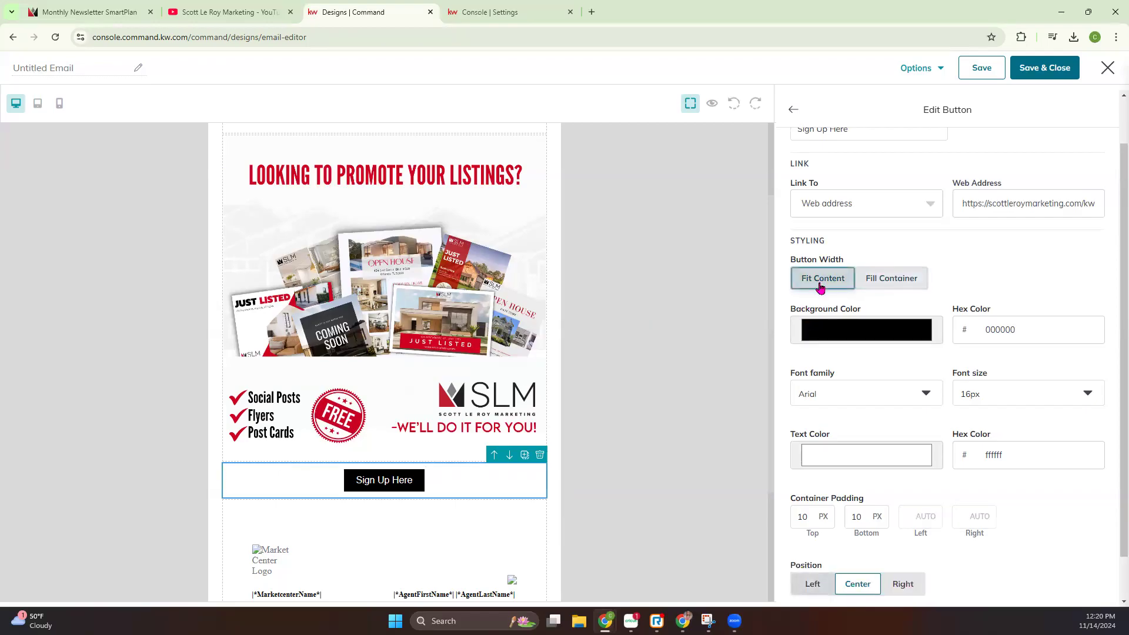
pyautogui.click(887, 279)
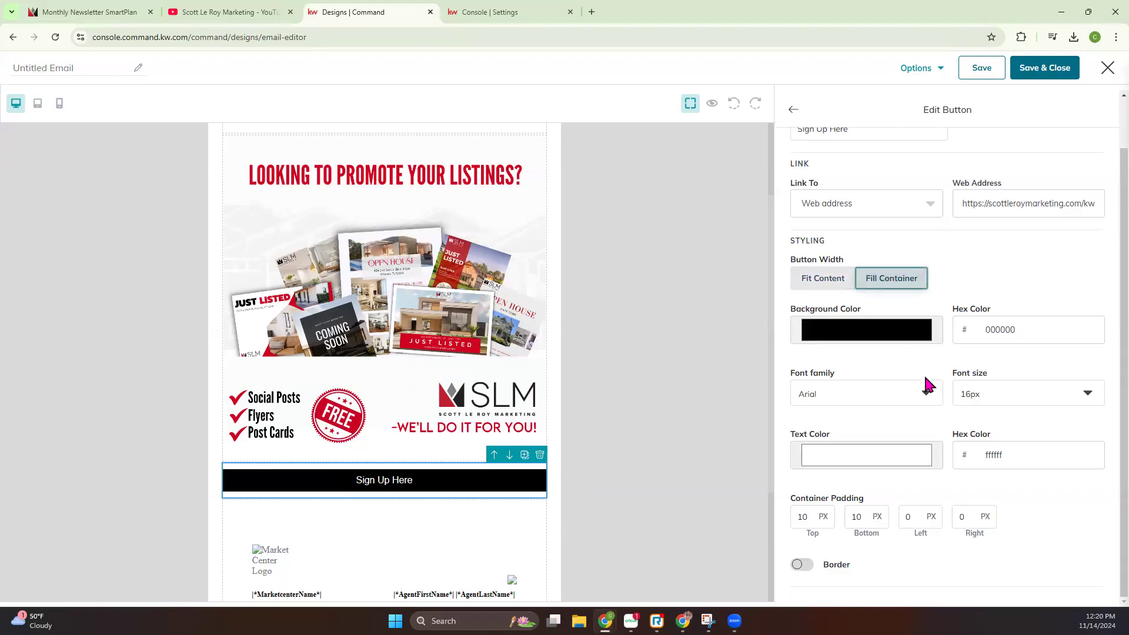
# Set the button's background color to c90022 by sampling the red of the FREE stamp in the image
pyautogui.click(896, 333)
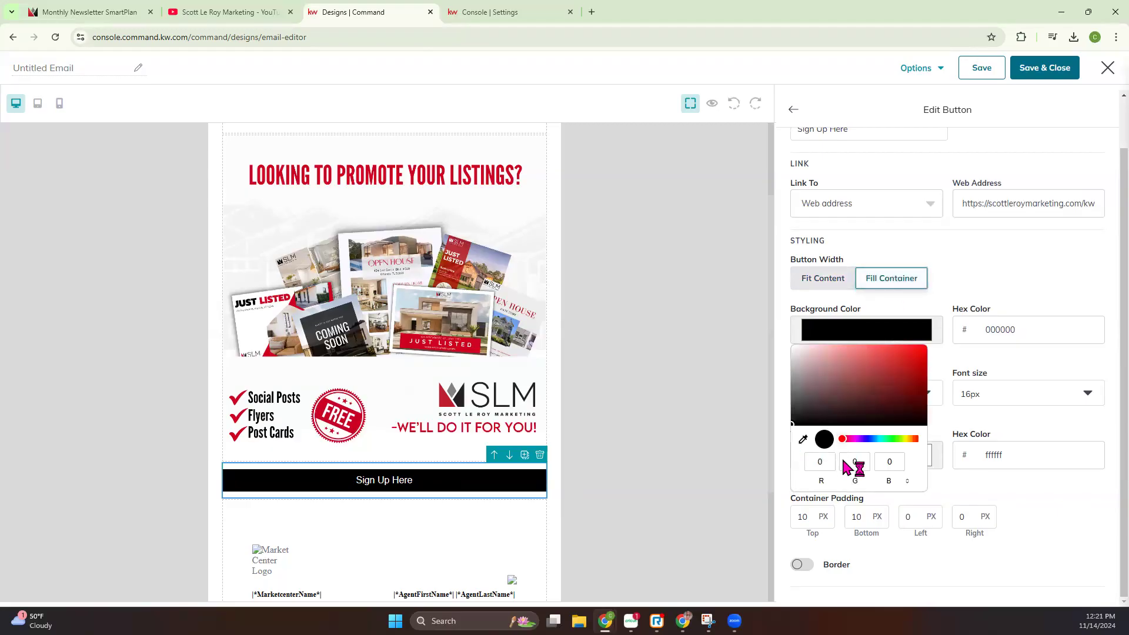
pyautogui.click(803, 441)
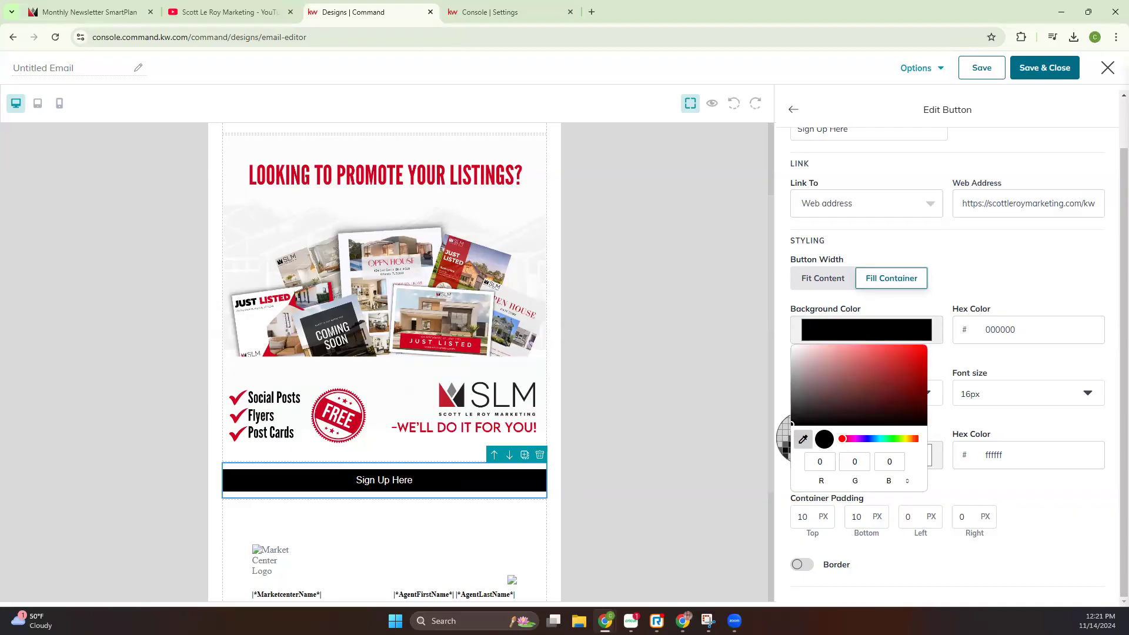
pyautogui.click(355, 416)
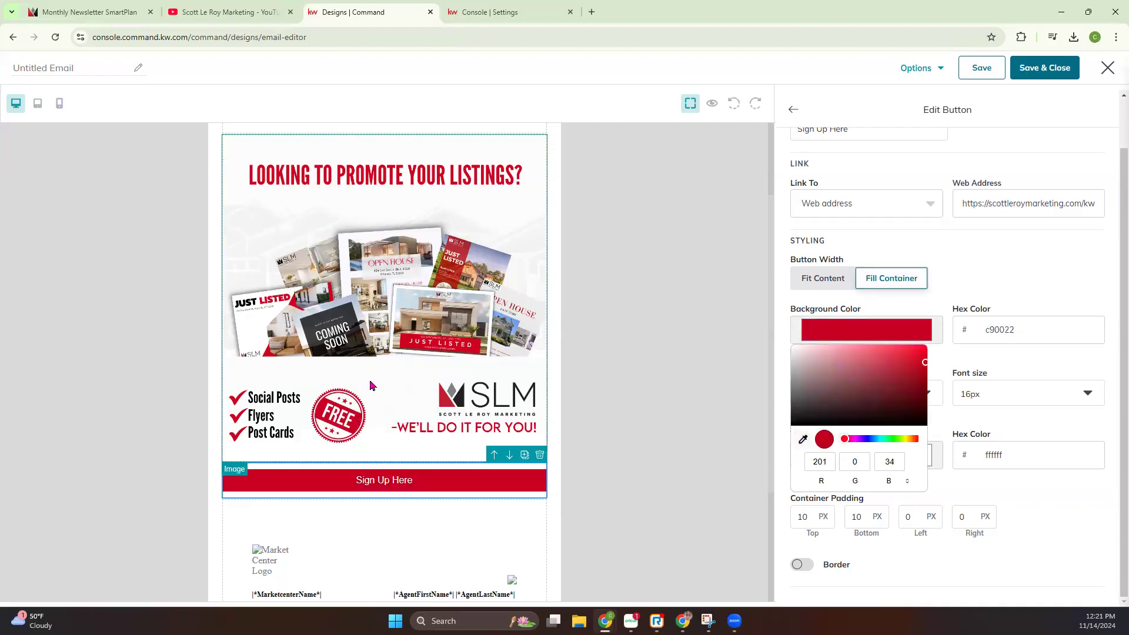
pyautogui.click(939, 481)
# Set the button's font to Times New Roman at 26px and keep the text color white
pyautogui.click(842, 393)
pyautogui.scroll(-1, 826, 488)
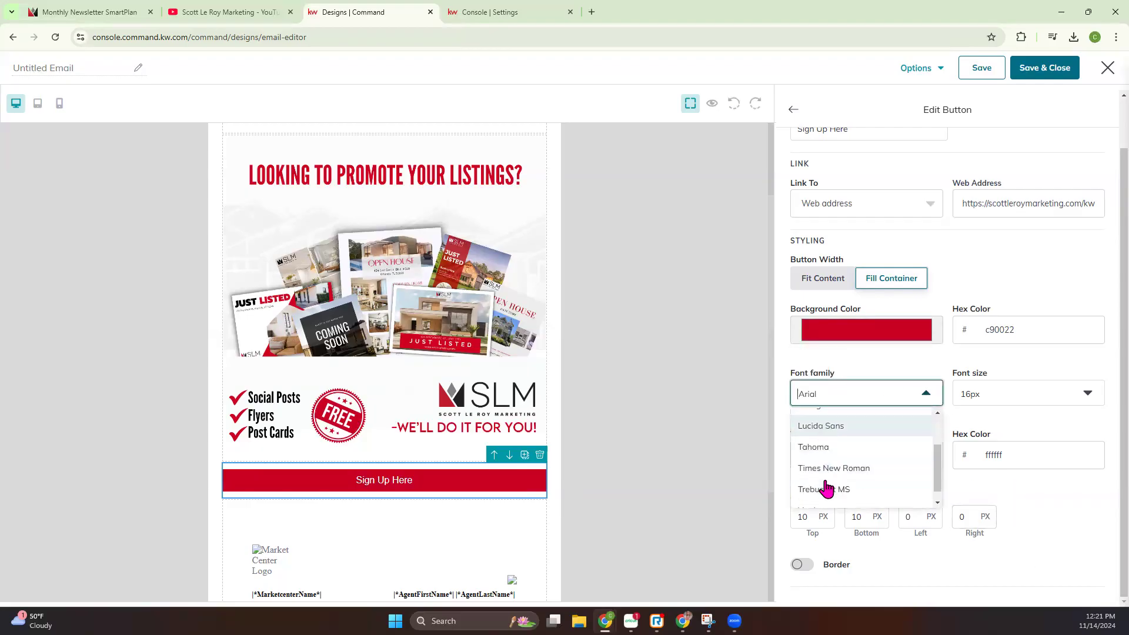
pyautogui.click(826, 468)
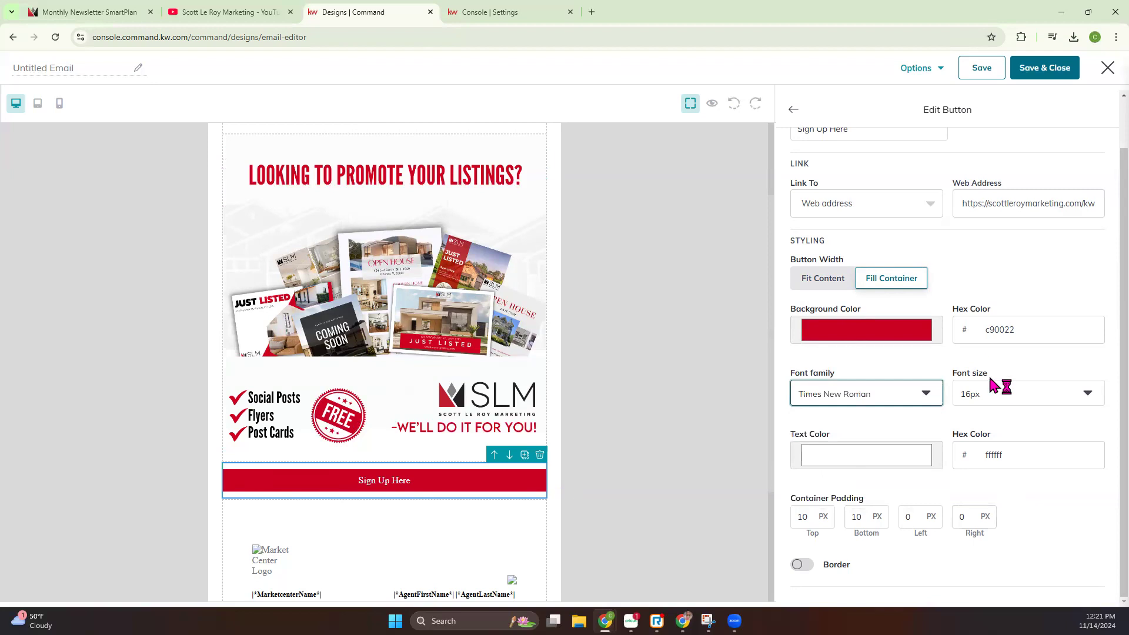
pyautogui.click(987, 395)
pyautogui.scroll(-2, 984, 464)
pyautogui.click(970, 472)
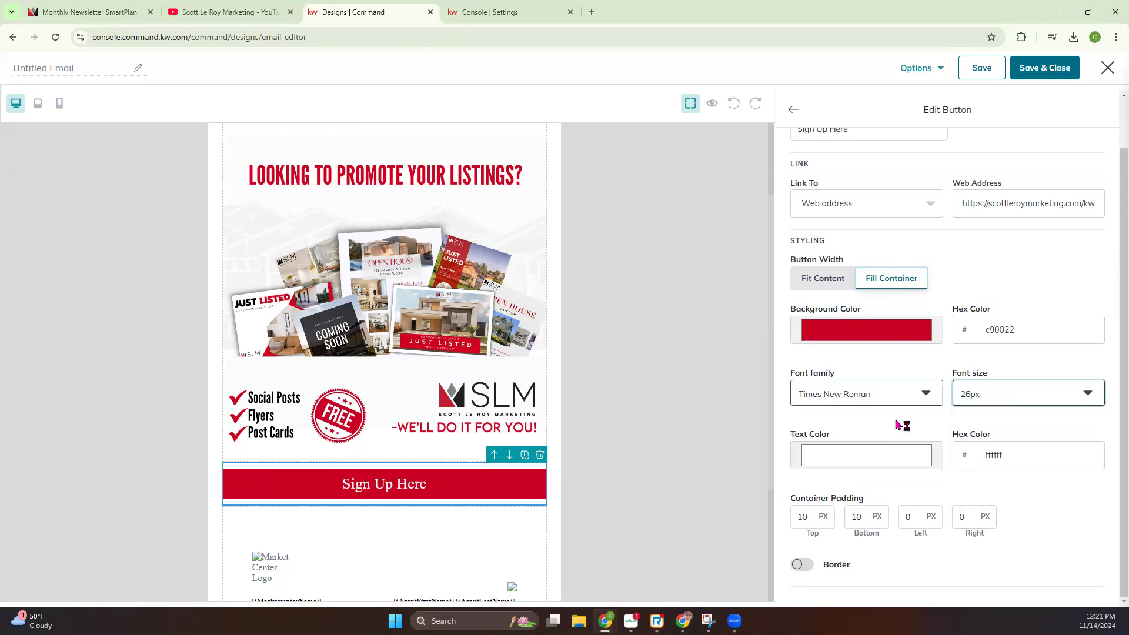
pyautogui.click(861, 457)
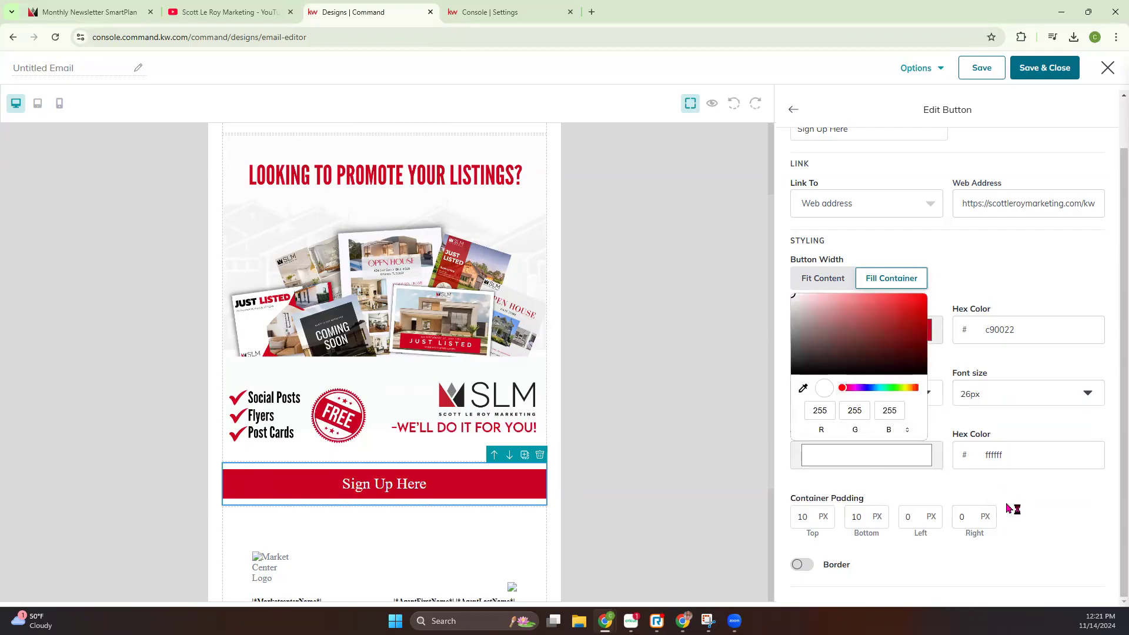
pyautogui.click(1039, 499)
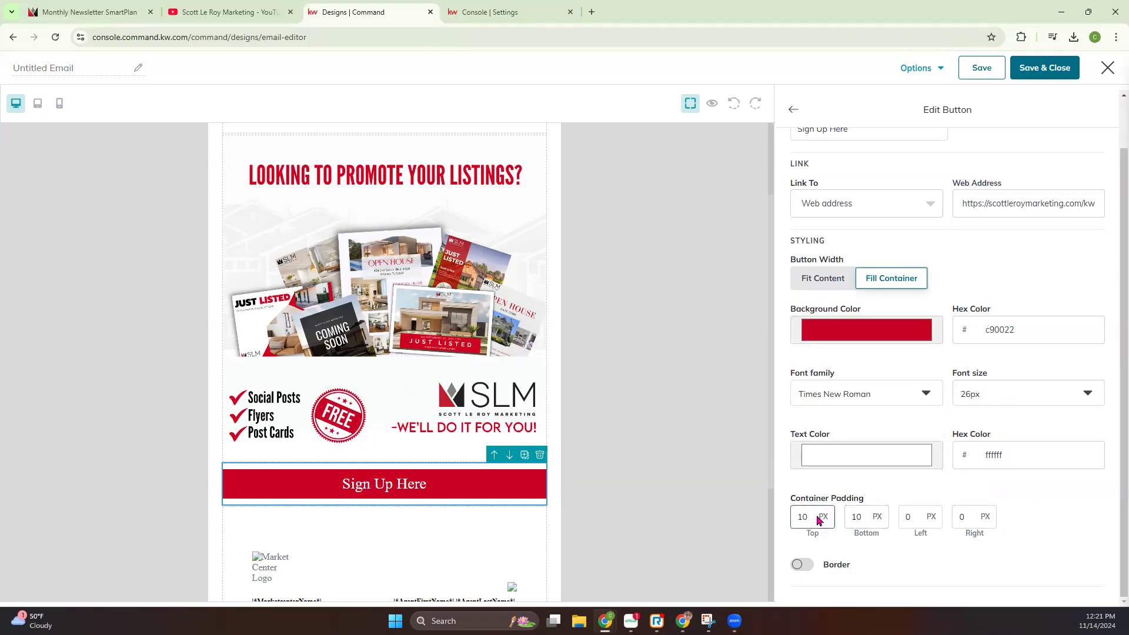
# Try a blue 330aff border on the button with a different border width, and switch the border off again
pyautogui.click(798, 565)
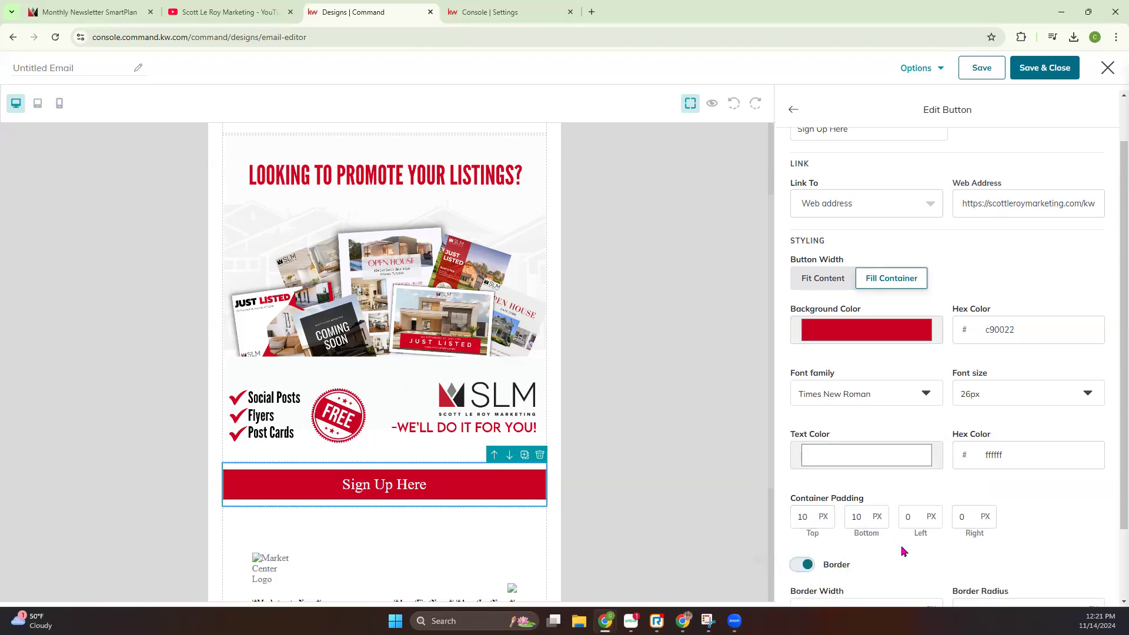
pyautogui.scroll(-2, 903, 556)
pyautogui.click(892, 563)
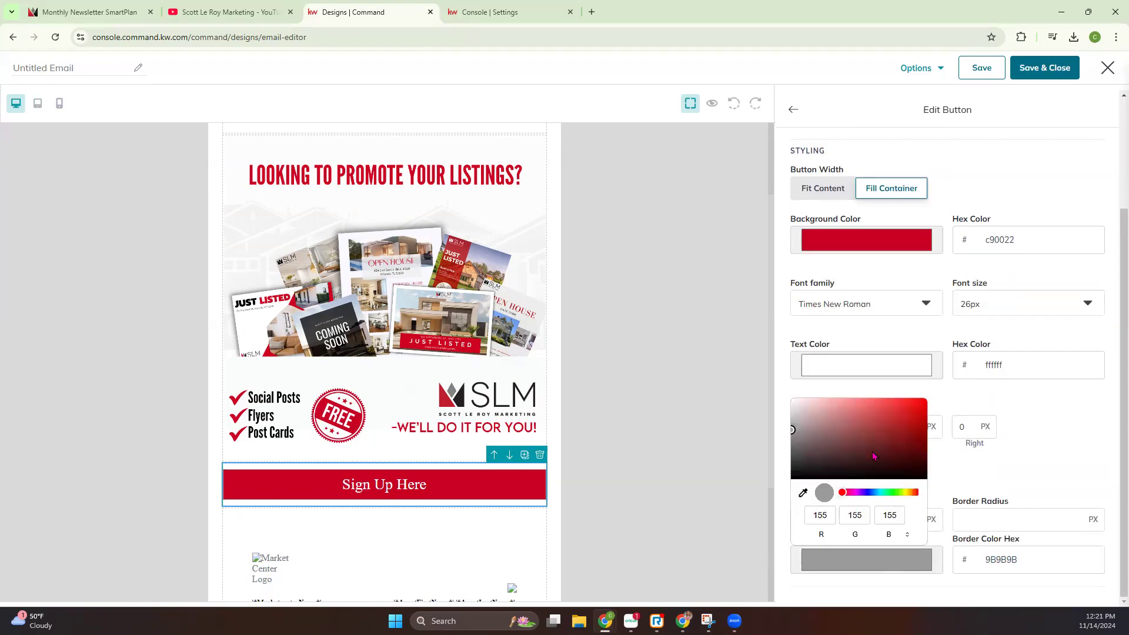
pyautogui.moveTo(798, 438); pyautogui.dragTo(866, 493)
pyautogui.moveTo(866, 440); pyautogui.dragTo(926, 401)
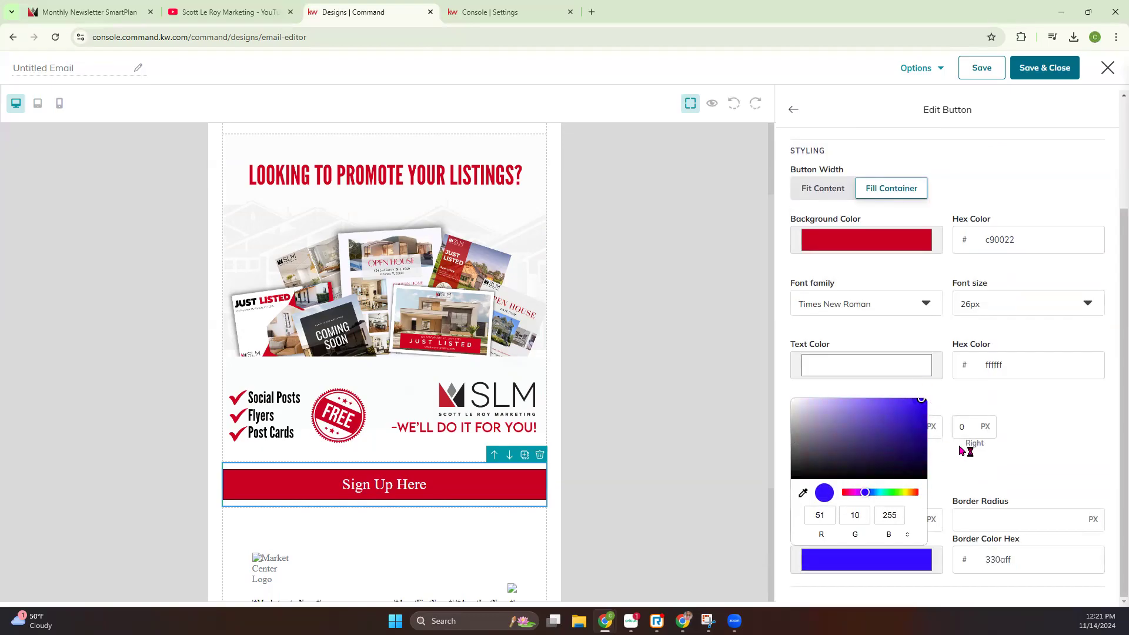
pyautogui.click(1034, 456)
pyautogui.click(838, 520)
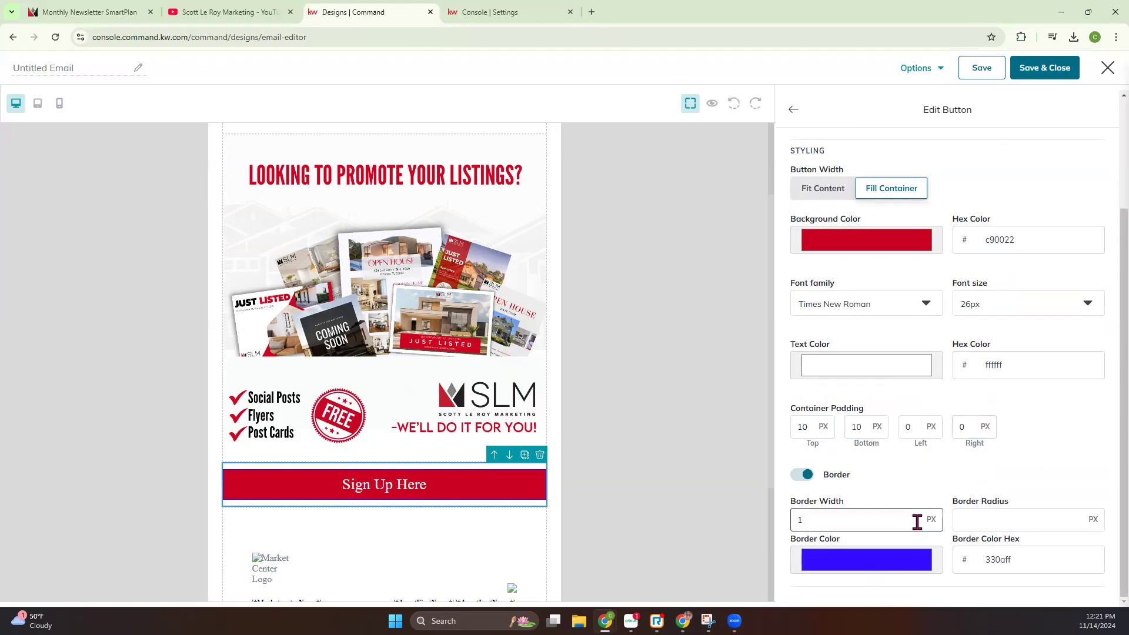
pyautogui.moveTo(839, 519); pyautogui.dragTo(751, 522)
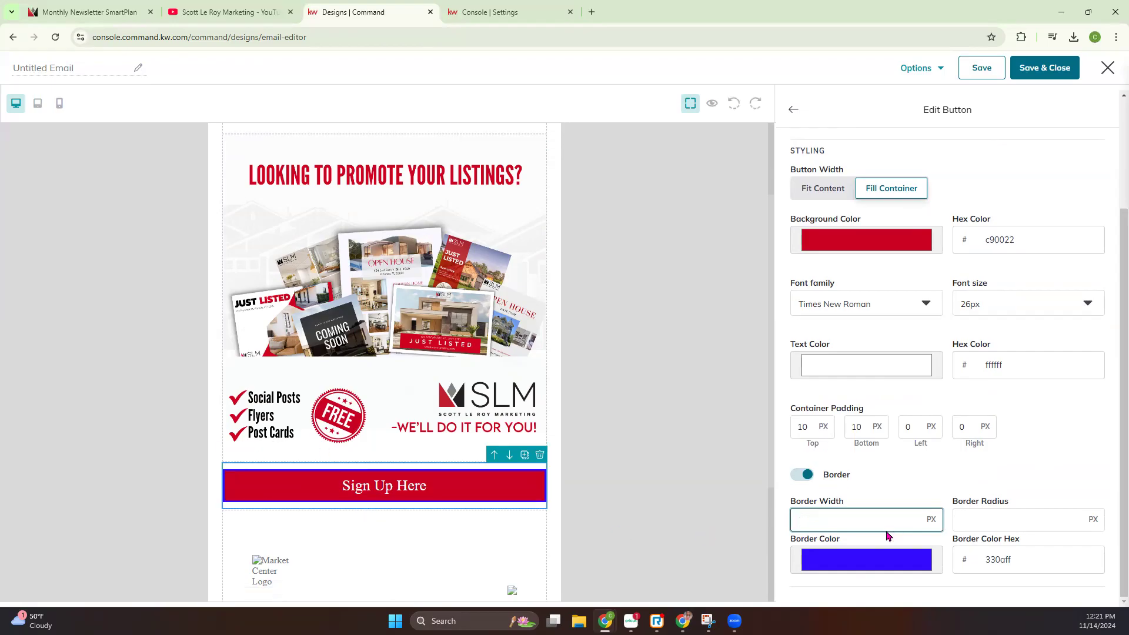
pyautogui.click(803, 475)
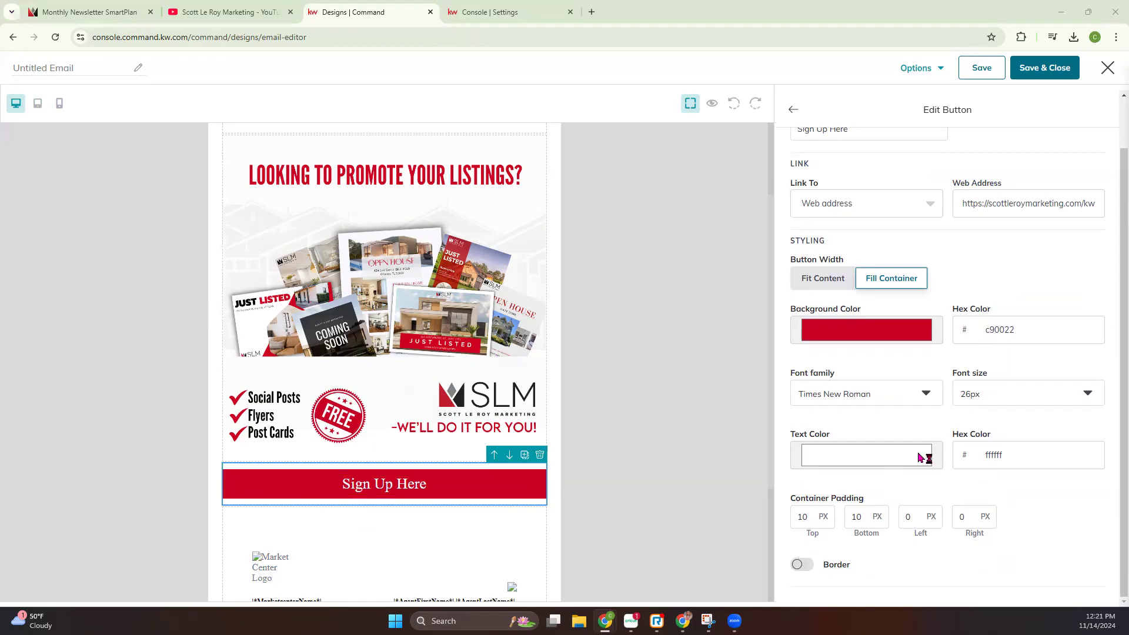
# Finish editing the button and add a Listing Block between it and the legal footer
pyautogui.scroll(1, 925, 450)
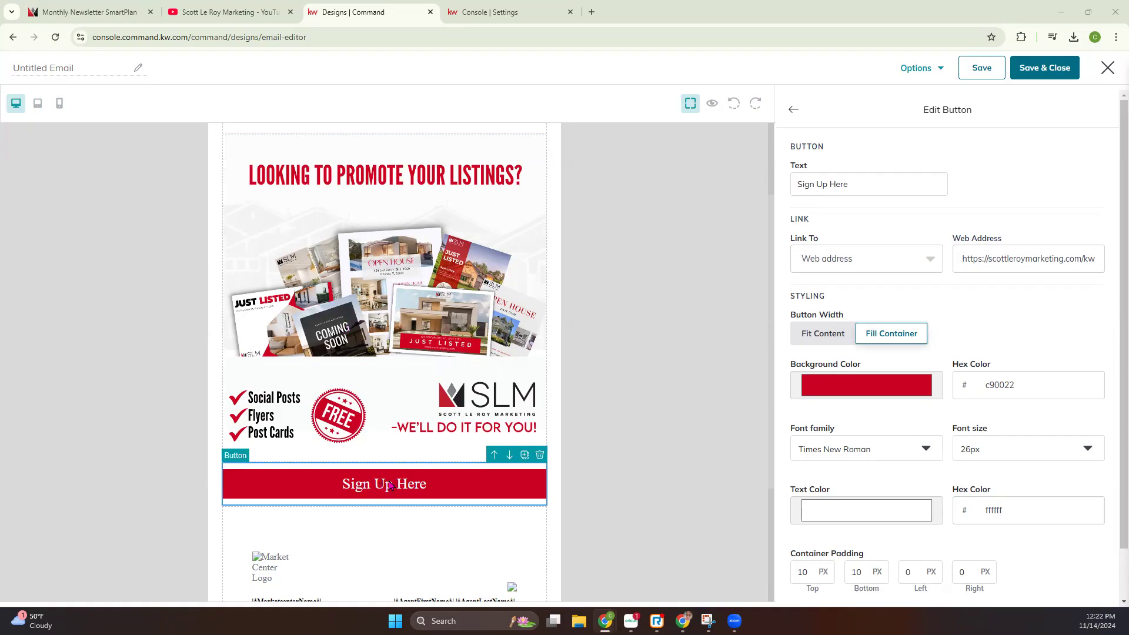
pyautogui.click(793, 111)
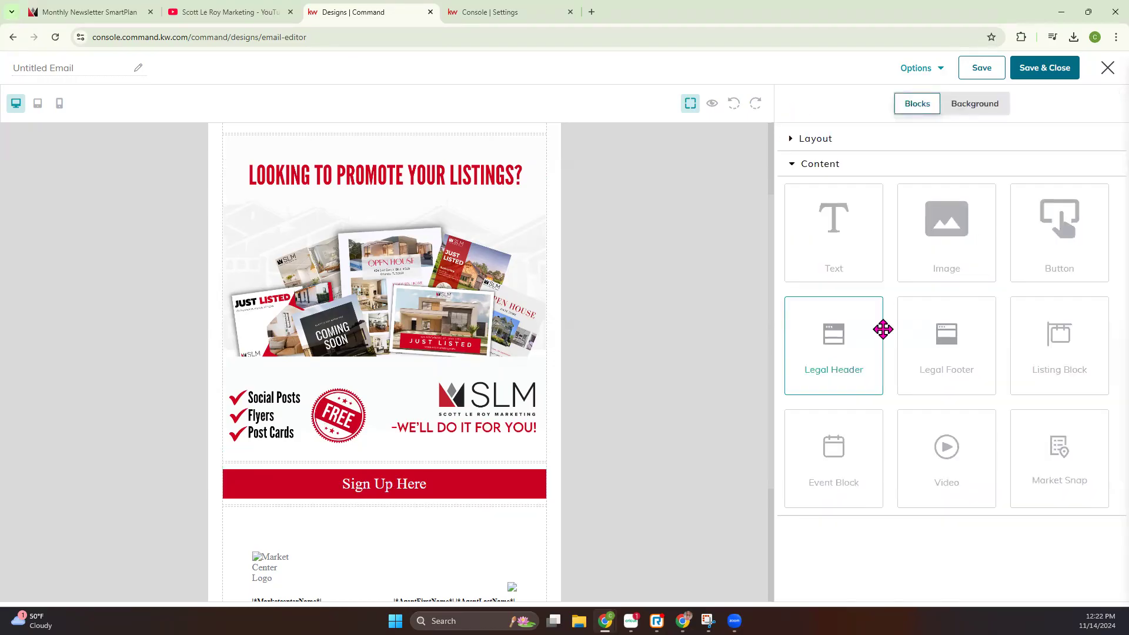
pyautogui.moveTo(856, 375); pyautogui.dragTo(445, 200)
pyautogui.scroll(-5, 641, 320)
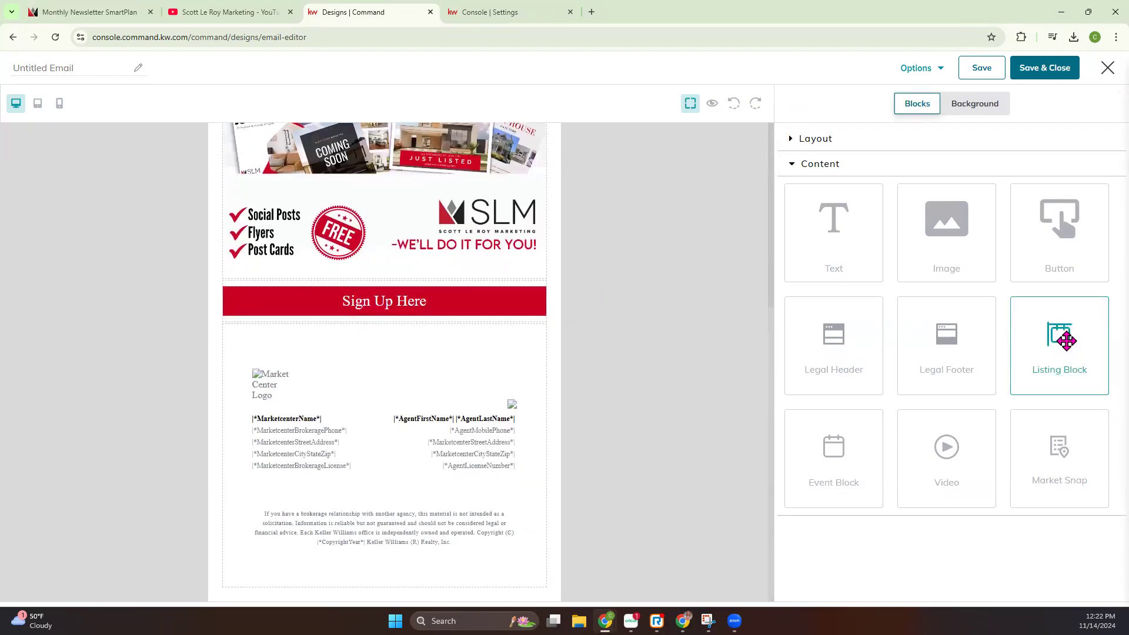
pyautogui.moveTo(1062, 349); pyautogui.dragTo(520, 335)
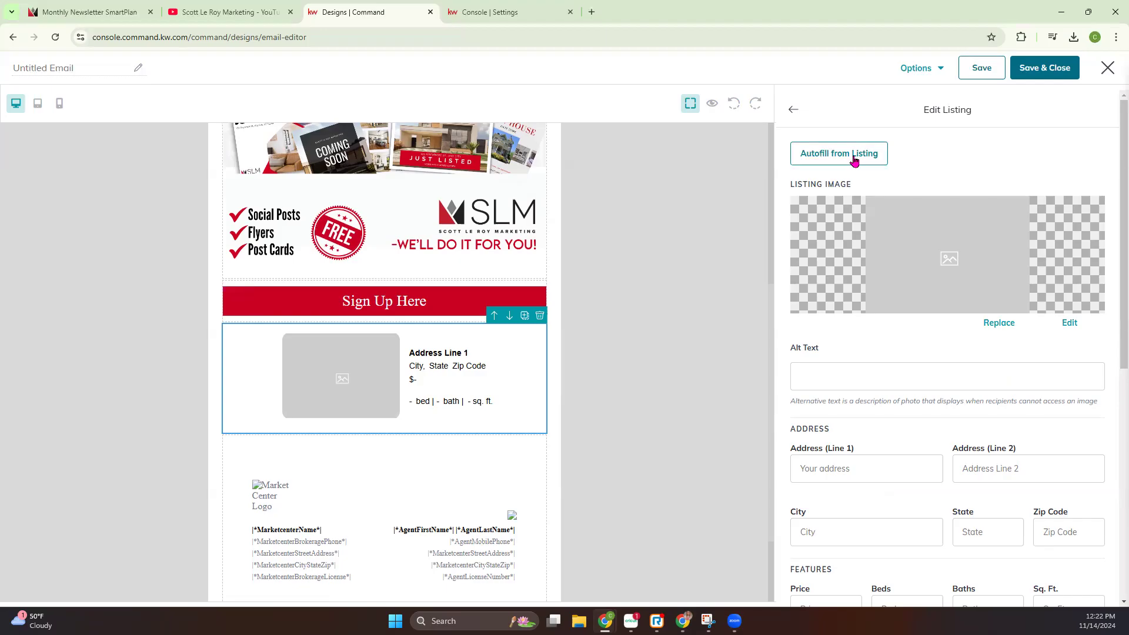
# Start autofilling the block from a listing and search All Listings by the property's street address
pyautogui.click(836, 159)
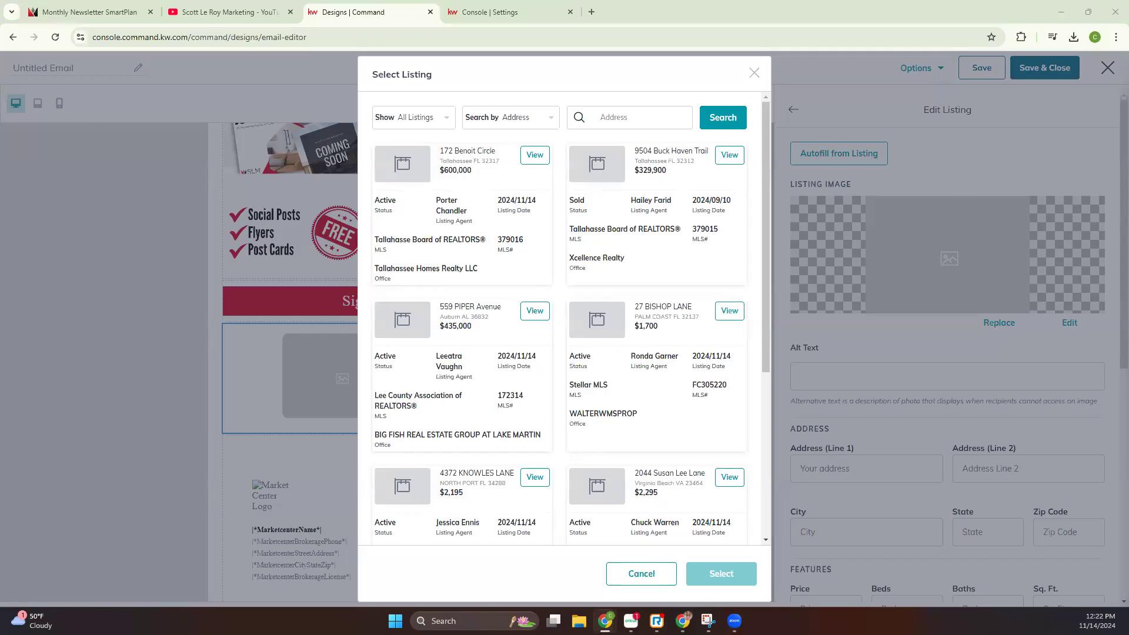
pyautogui.click(537, 119)
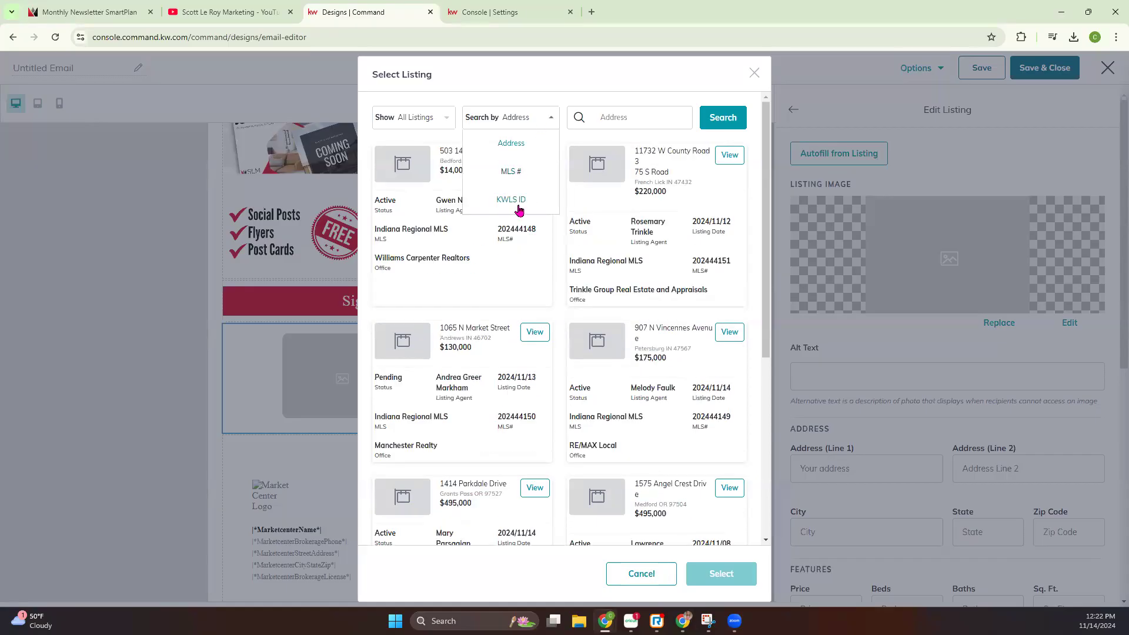
pyautogui.click(447, 119)
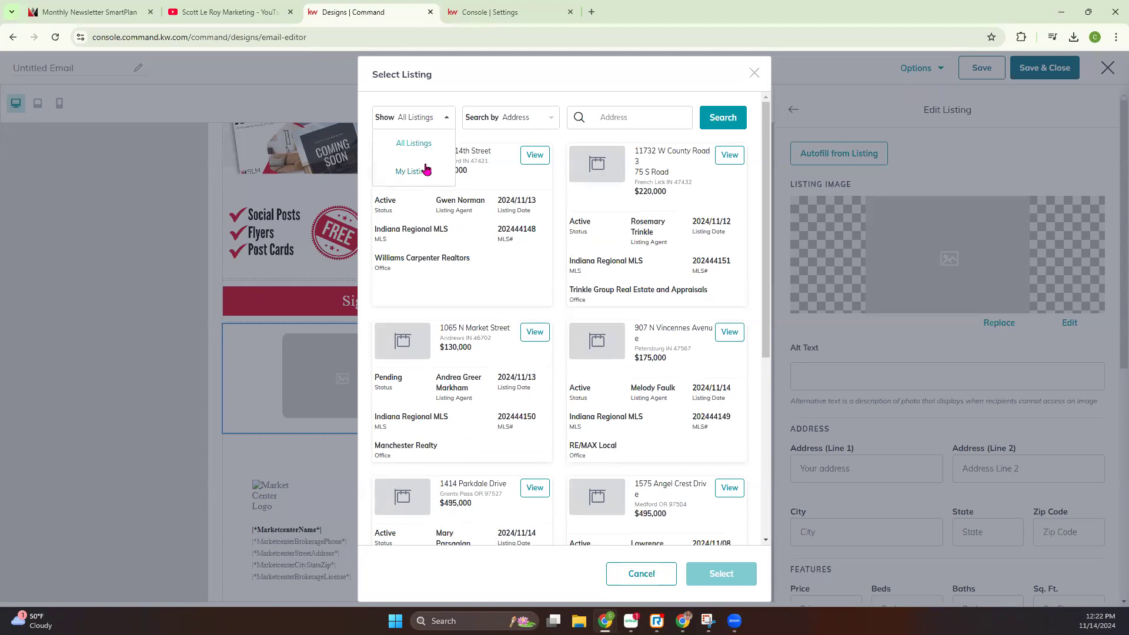
pyautogui.rightClick(614, 117)
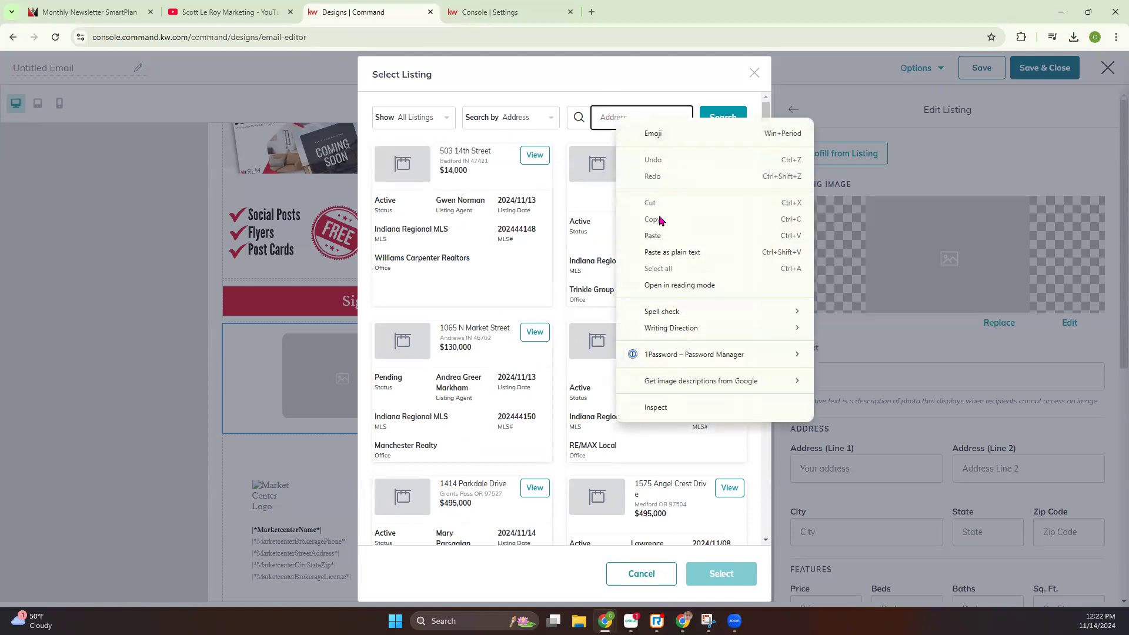
pyautogui.click(652, 236)
pyautogui.click(723, 117)
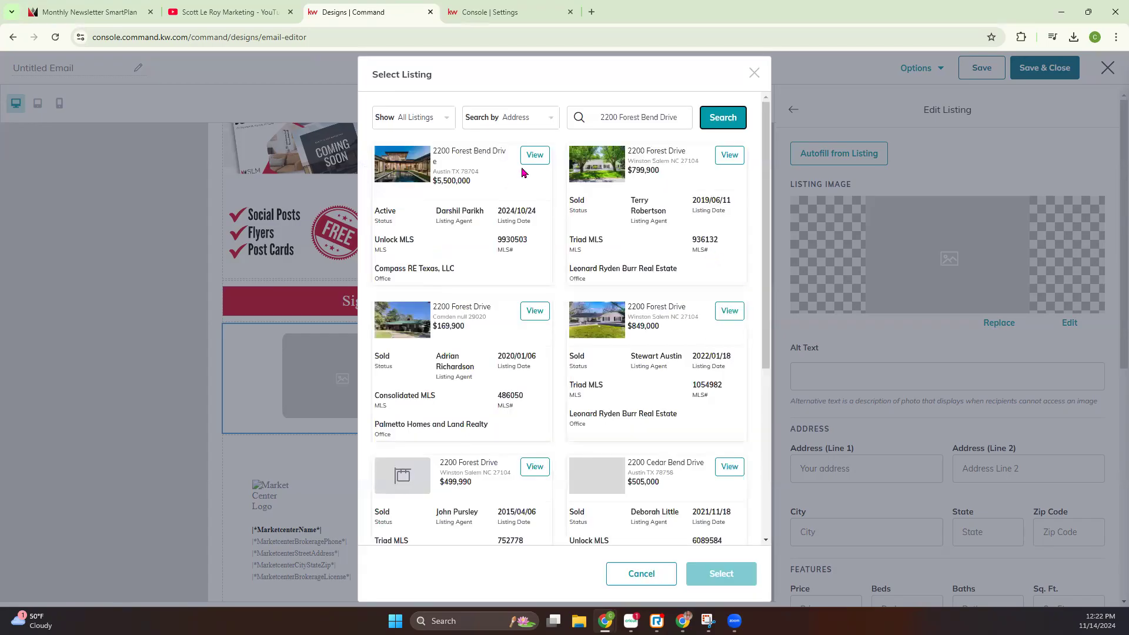
# Fill the block from the Austin, TX listing, using its first photo of the house with the pool
pyautogui.click(532, 156)
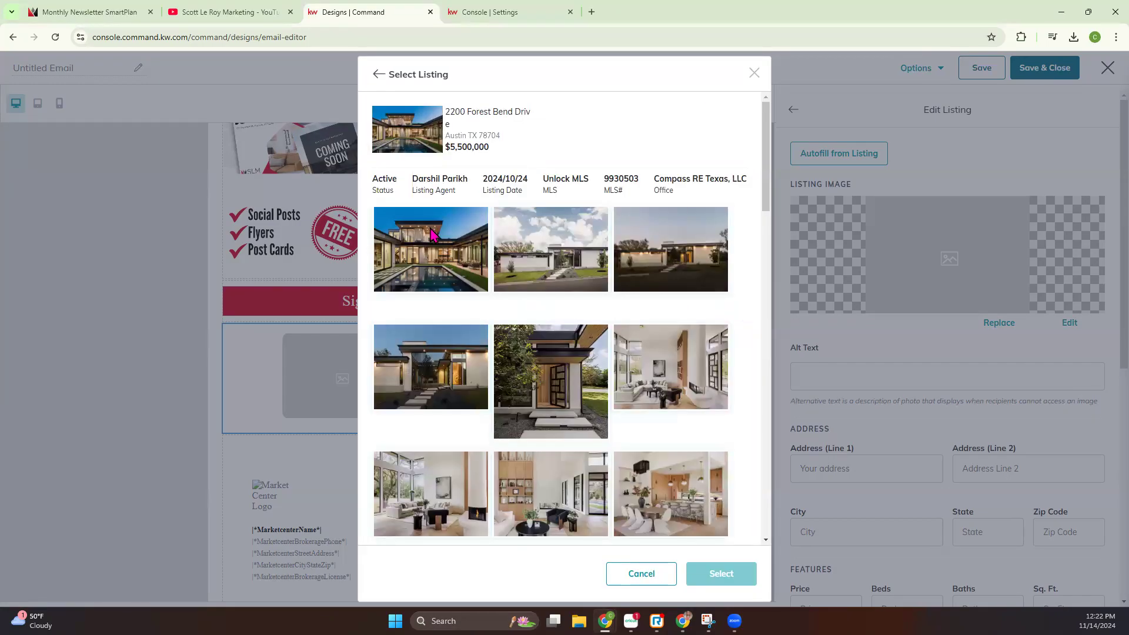
pyautogui.click(433, 264)
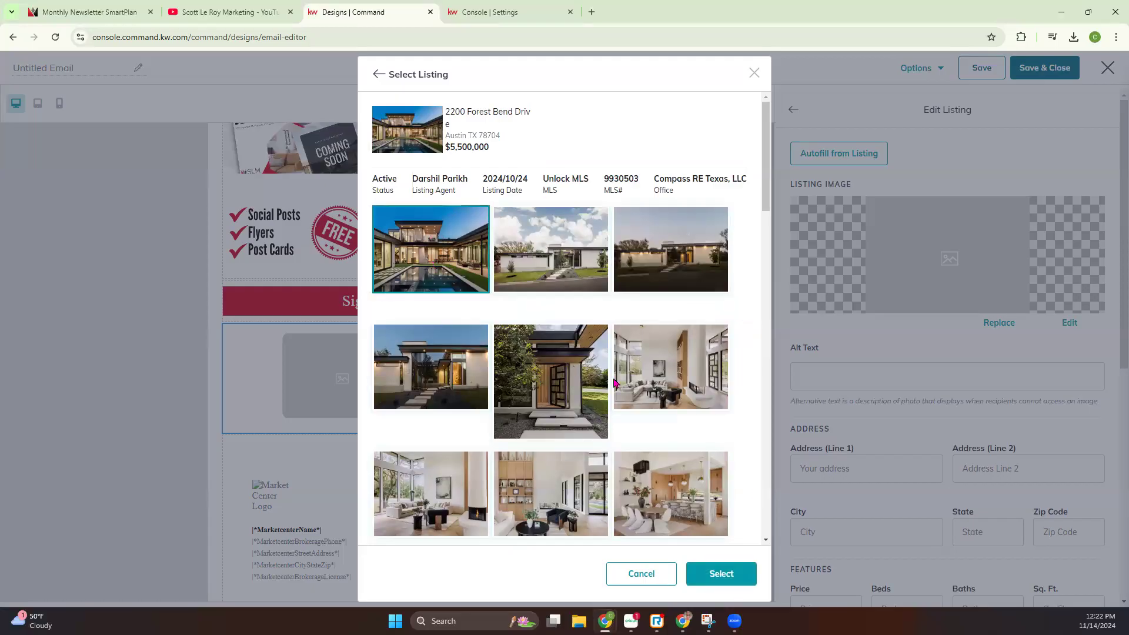
pyautogui.scroll(-5, 529, 235)
pyautogui.scroll(6, 445, 212)
pyautogui.click(717, 574)
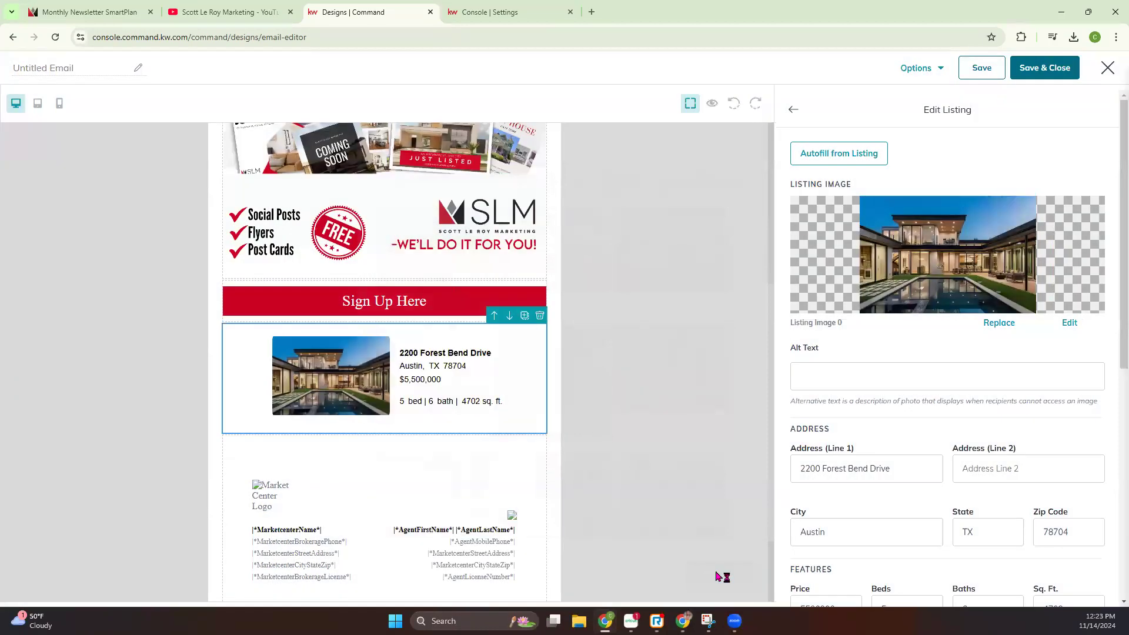
# Review the autofilled listing fields and open the property's scottleroymarketing.kw.com page in a new browser tab
pyautogui.scroll(-2, 817, 459)
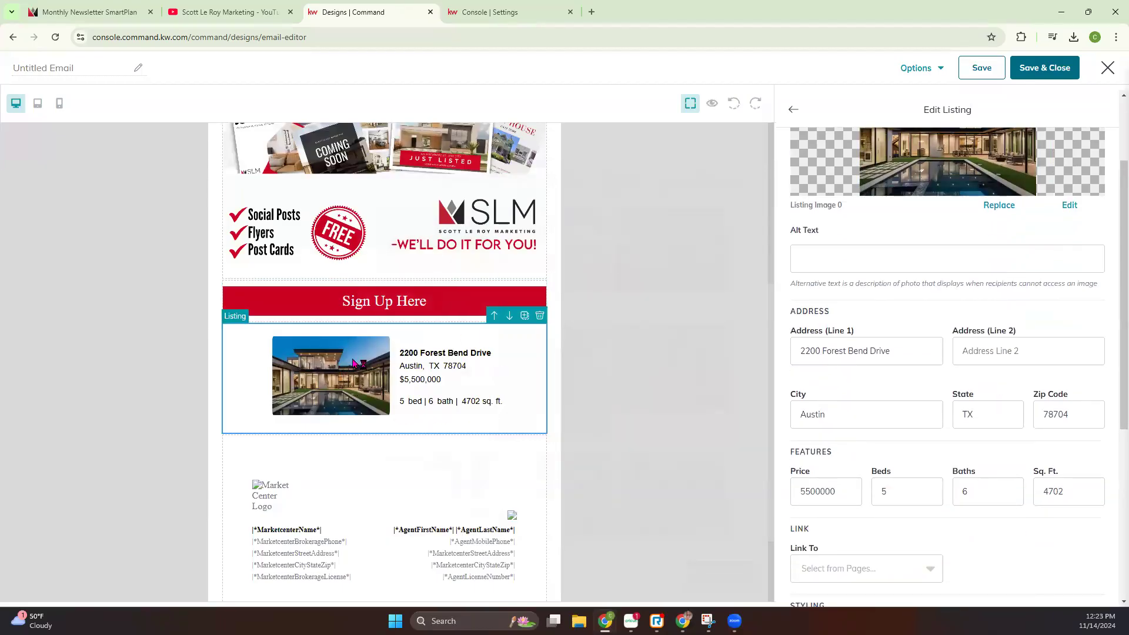
pyautogui.scroll(-2, 910, 468)
pyautogui.scroll(-1, 910, 470)
pyautogui.scroll(2, 908, 469)
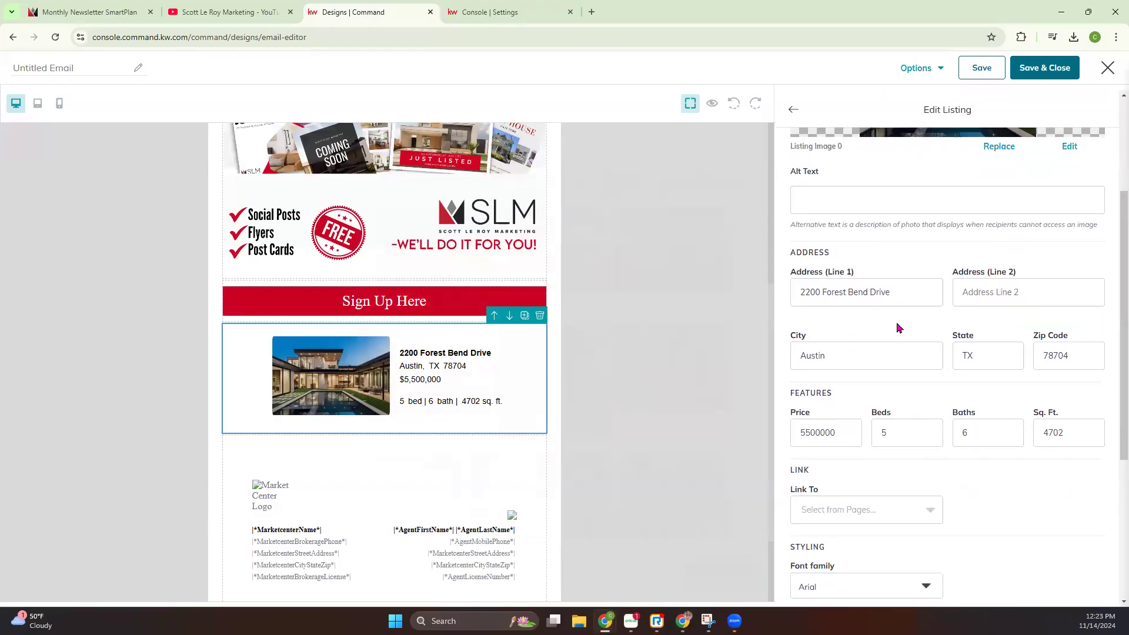
pyautogui.scroll(-2, 897, 329)
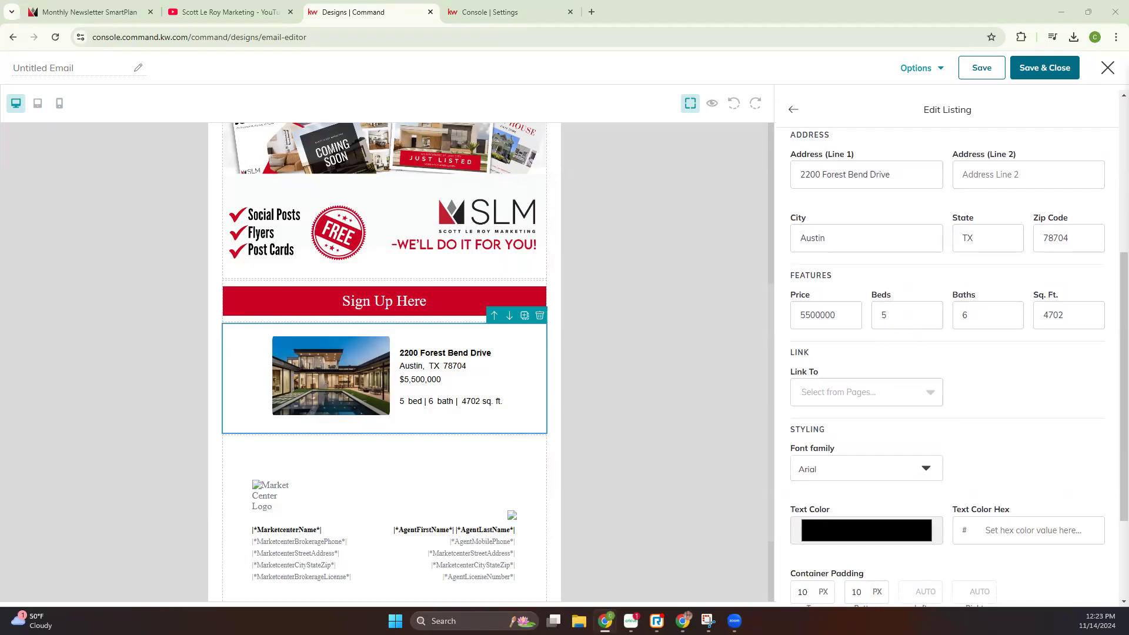
pyautogui.click(591, 12)
pyautogui.hotkey('ctrl', 'v')
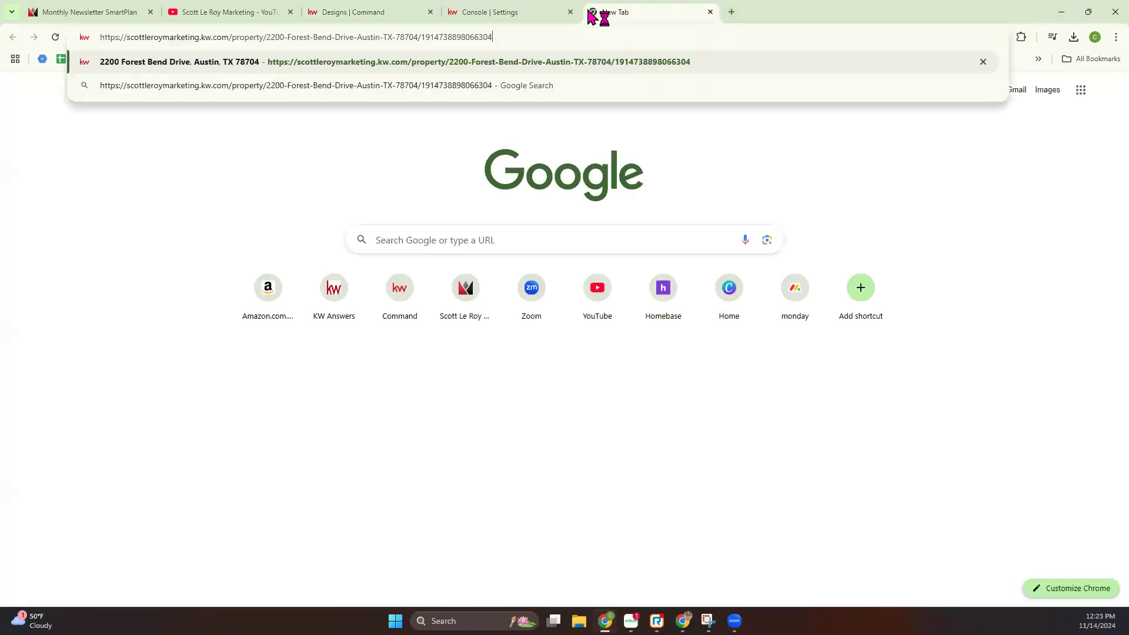
pyautogui.press('Return')
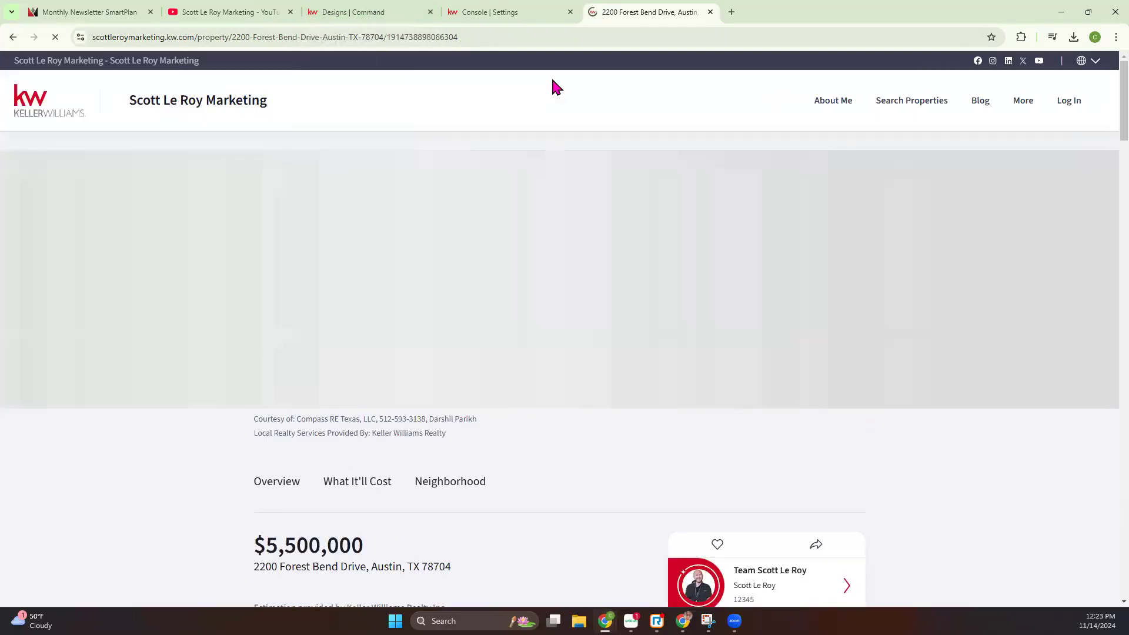
# Return to the email editor and link the listing to a Web address, using the property's scottleroymarketing.kw.com page URL
pyautogui.click(365, 11)
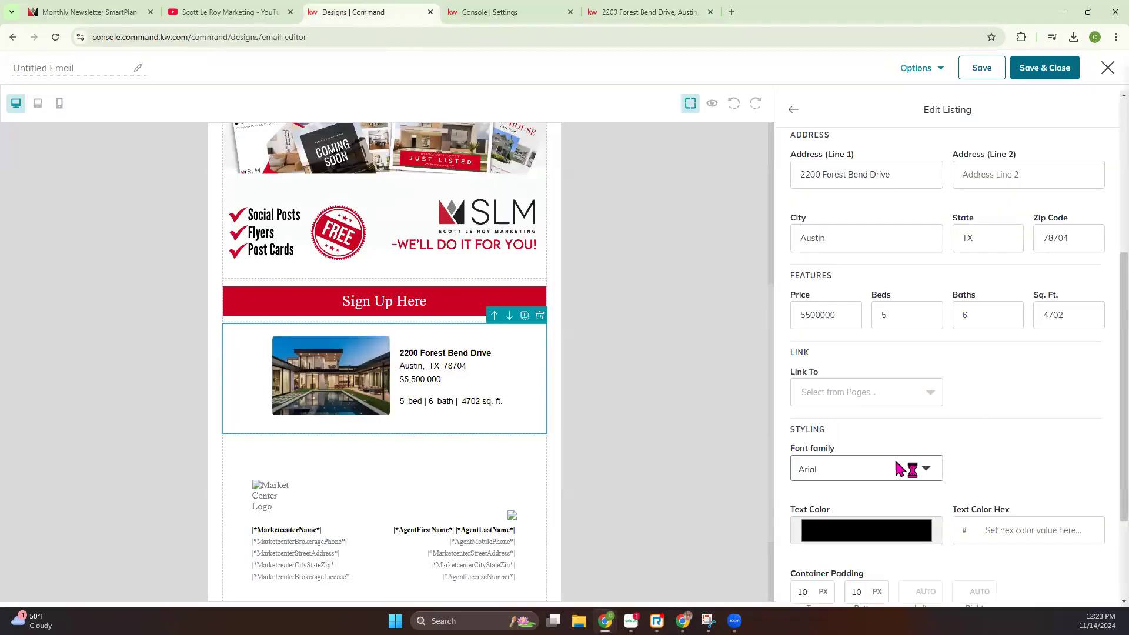
pyautogui.click(892, 385)
pyautogui.click(846, 473)
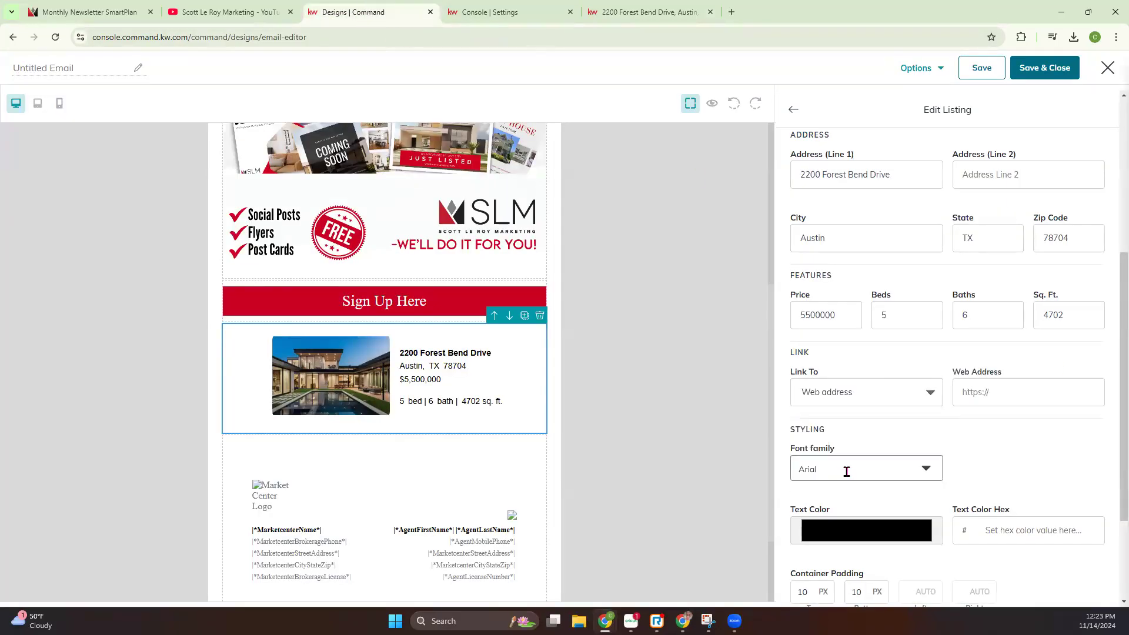
pyautogui.click(1029, 392)
pyautogui.hotkey('ctrl', 'v')
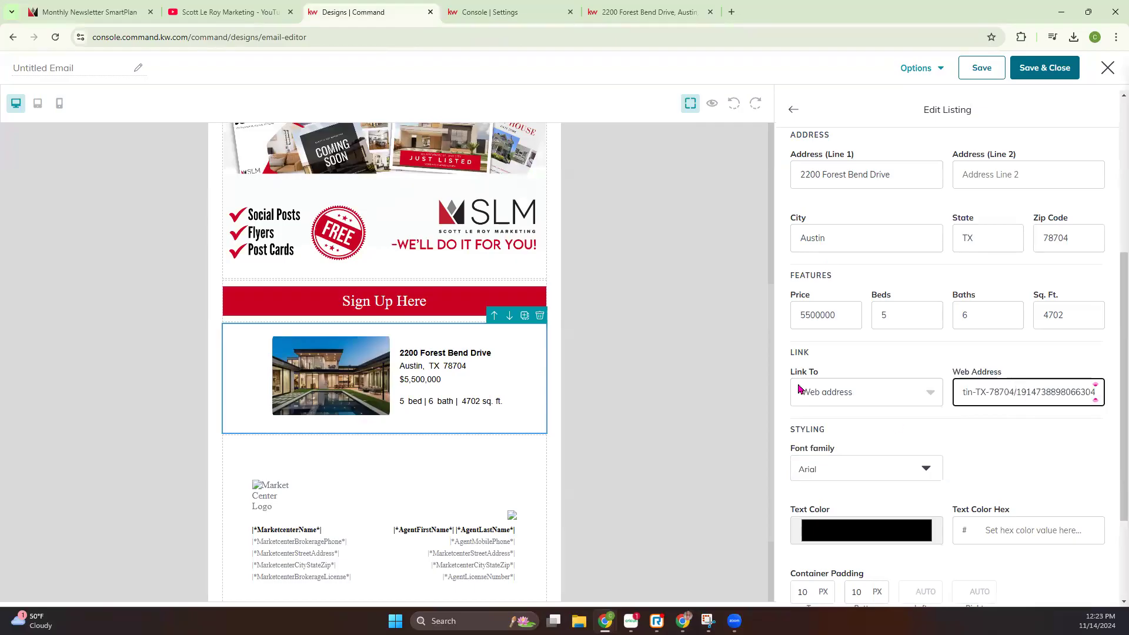
# Look through the font family and text color choices in the listing's styling without changing them
pyautogui.scroll(-2, 801, 393)
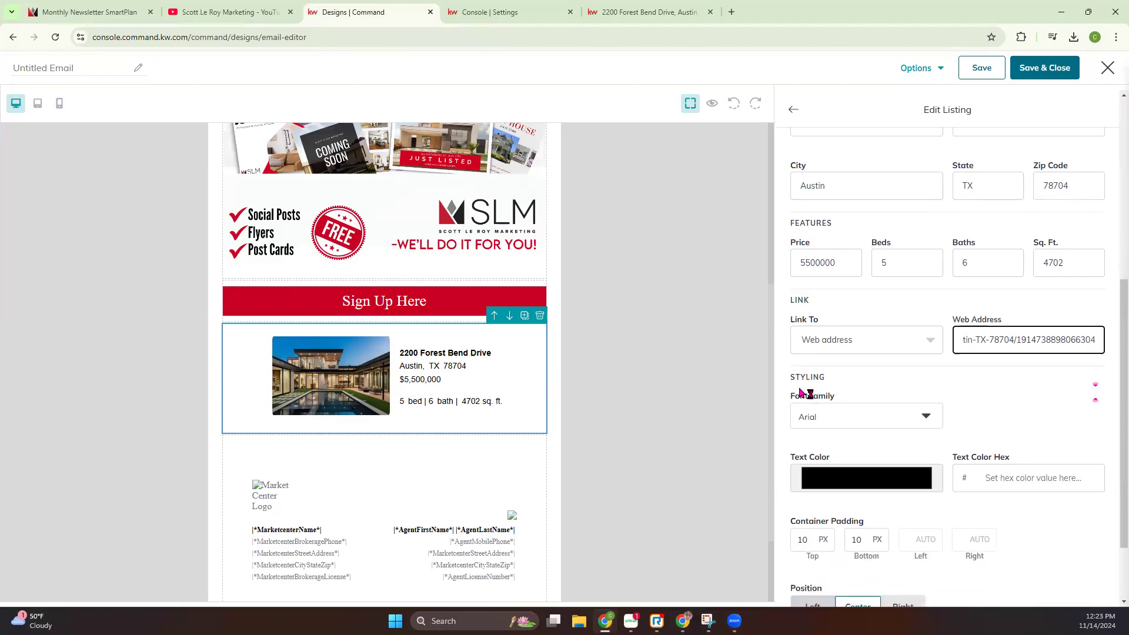
pyautogui.click(819, 351)
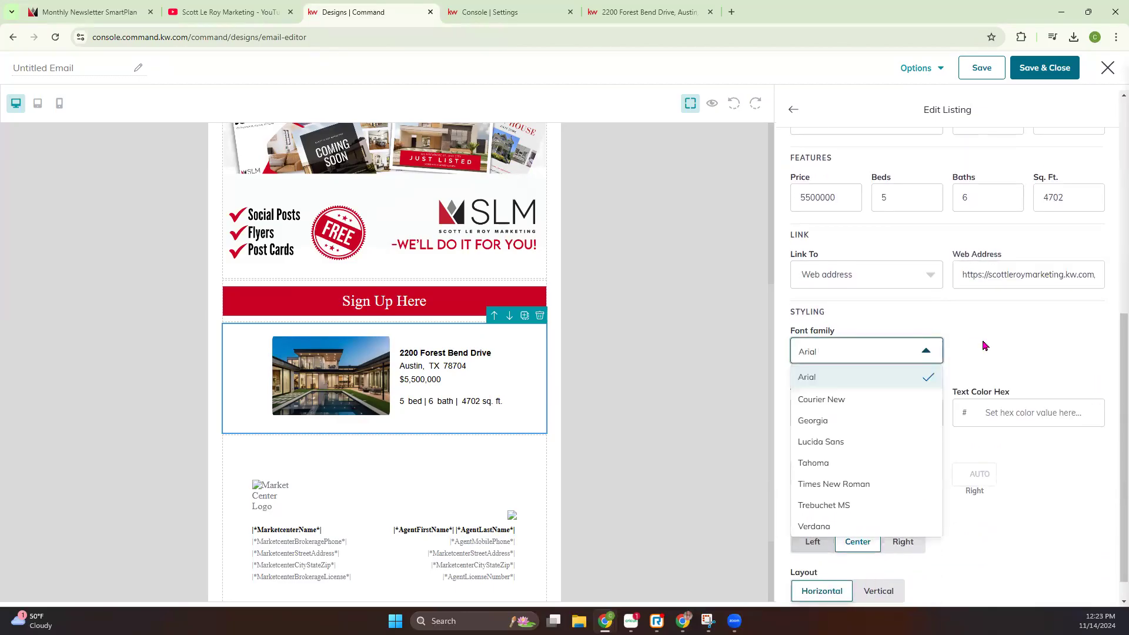
pyautogui.click(958, 369)
pyautogui.click(863, 415)
pyautogui.click(1064, 355)
pyautogui.scroll(-1, 944, 447)
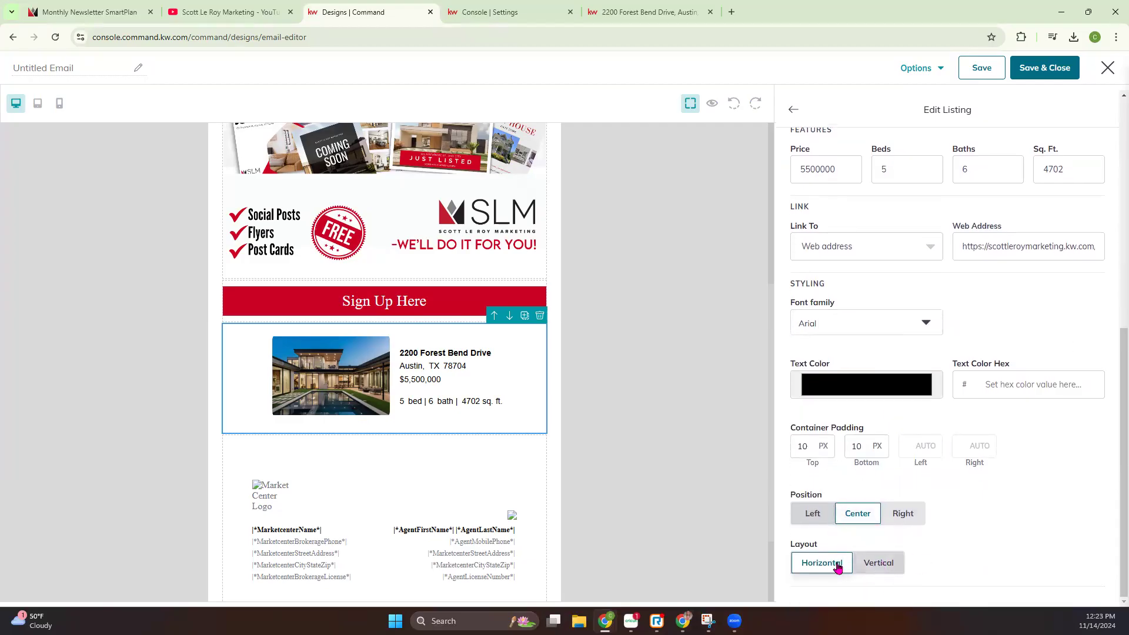
# Compare the listing's Vertical and Horizontal layouts in the mobile and tablet previews, and return to Horizontal in the desktop view
pyautogui.click(883, 566)
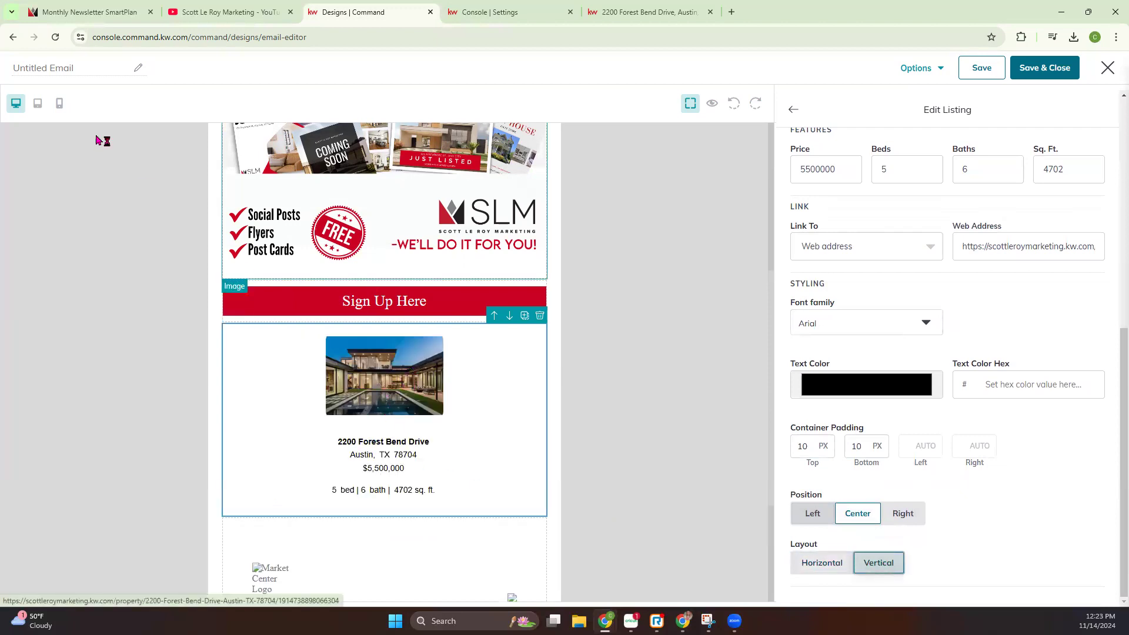
pyautogui.click(60, 103)
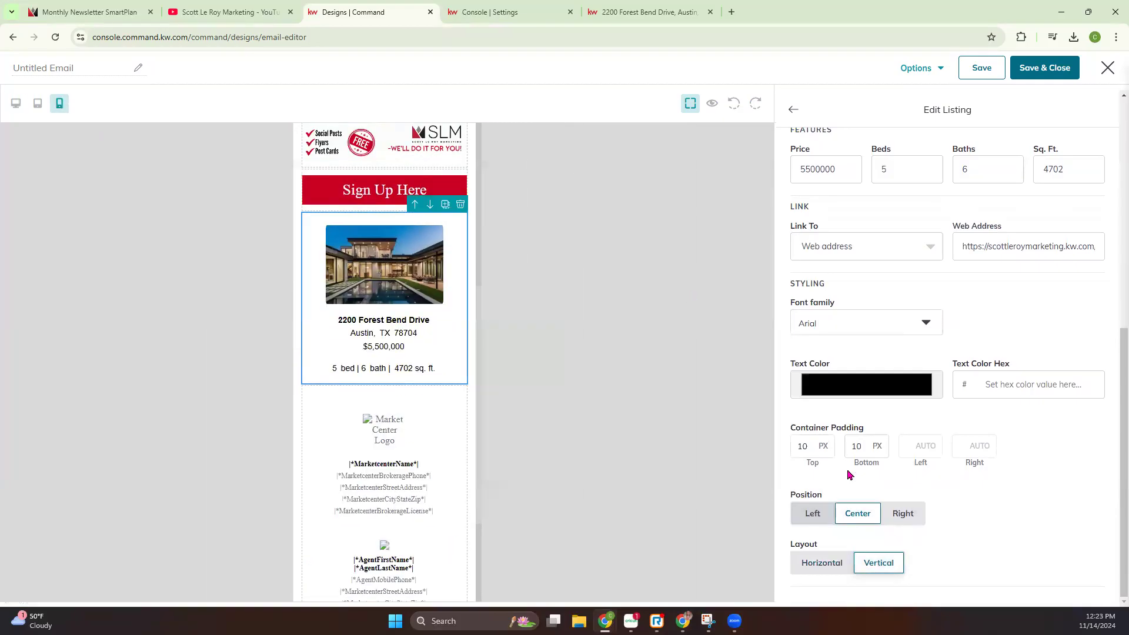
pyautogui.click(825, 563)
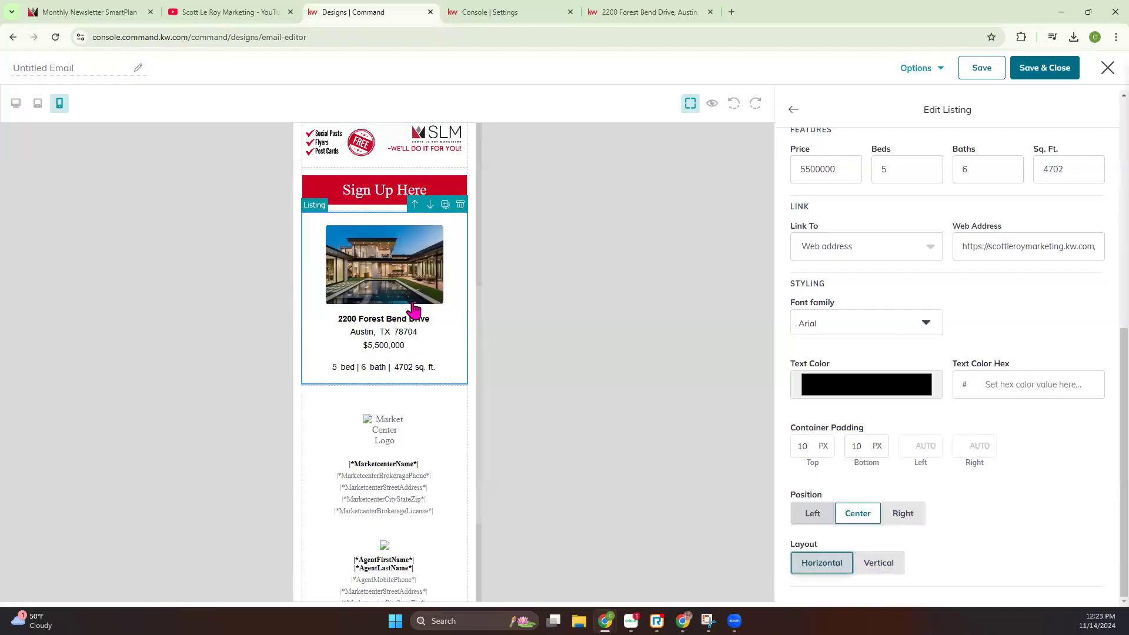
pyautogui.click(38, 104)
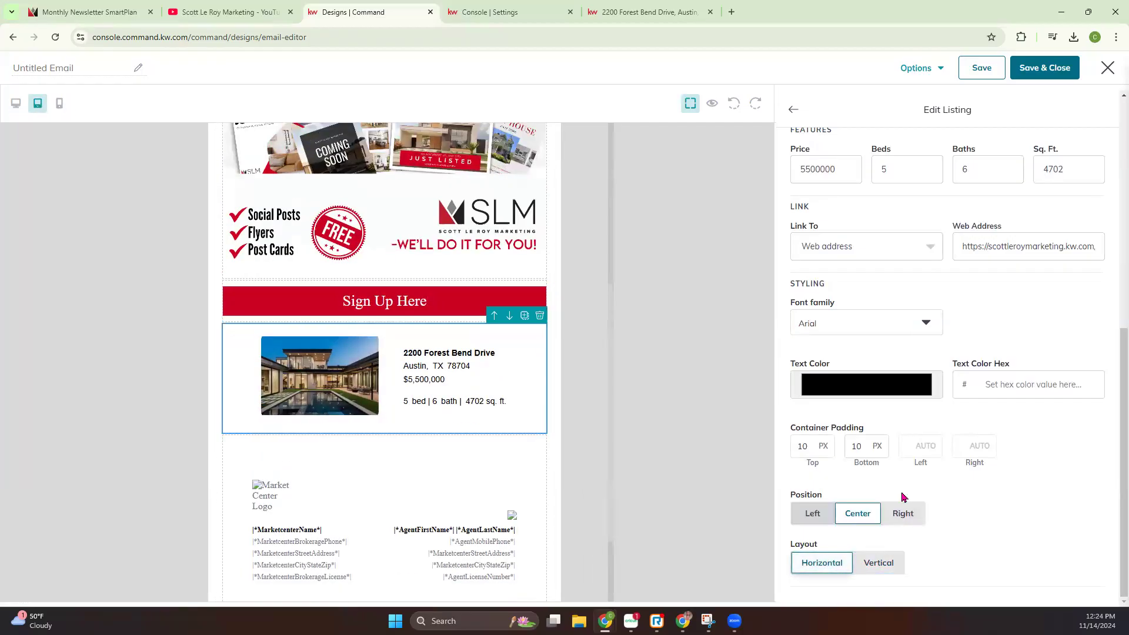
pyautogui.click(874, 569)
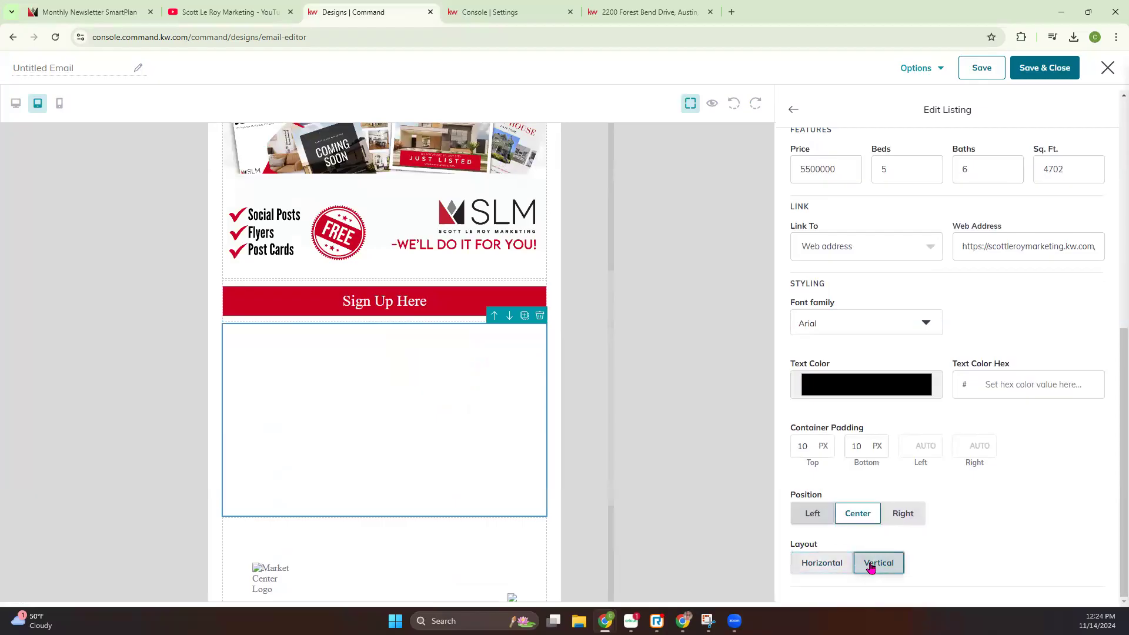
pyautogui.click(826, 563)
pyautogui.click(58, 104)
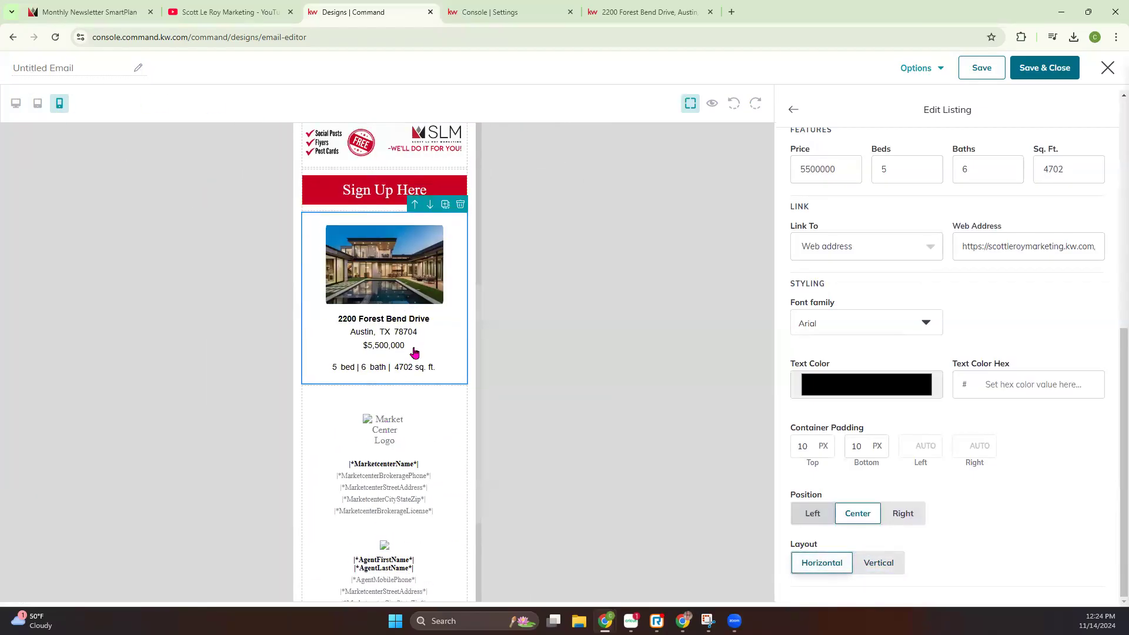
pyautogui.click(15, 104)
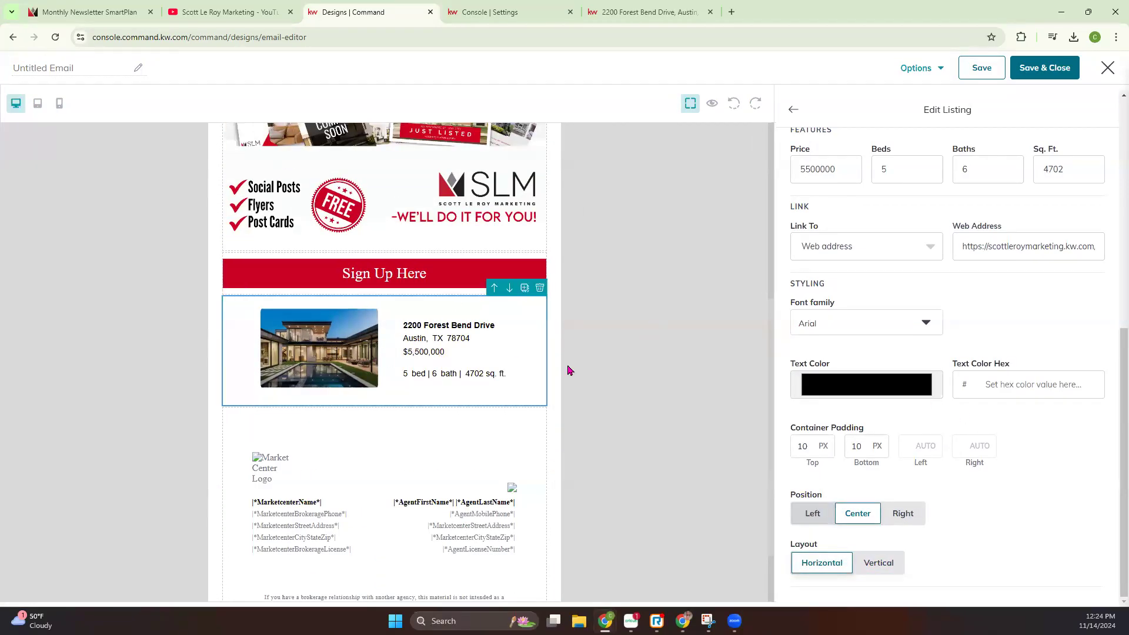
# Finish editing the listing, add a second Listing Block below it and delete that empty block again
pyautogui.scroll(7, 867, 246)
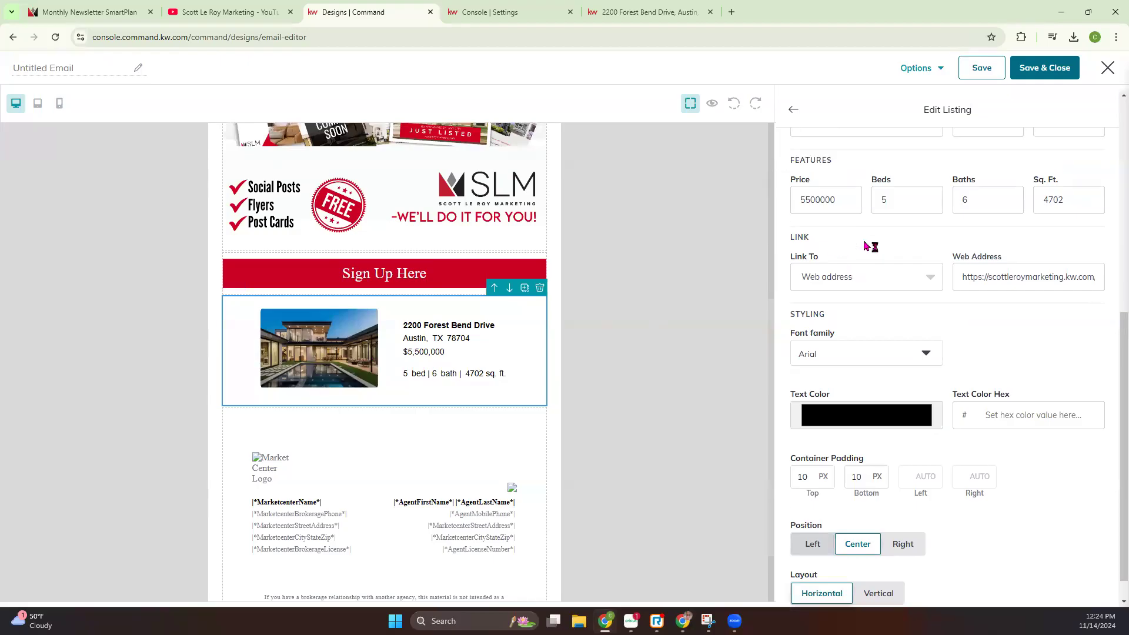
pyautogui.click(793, 110)
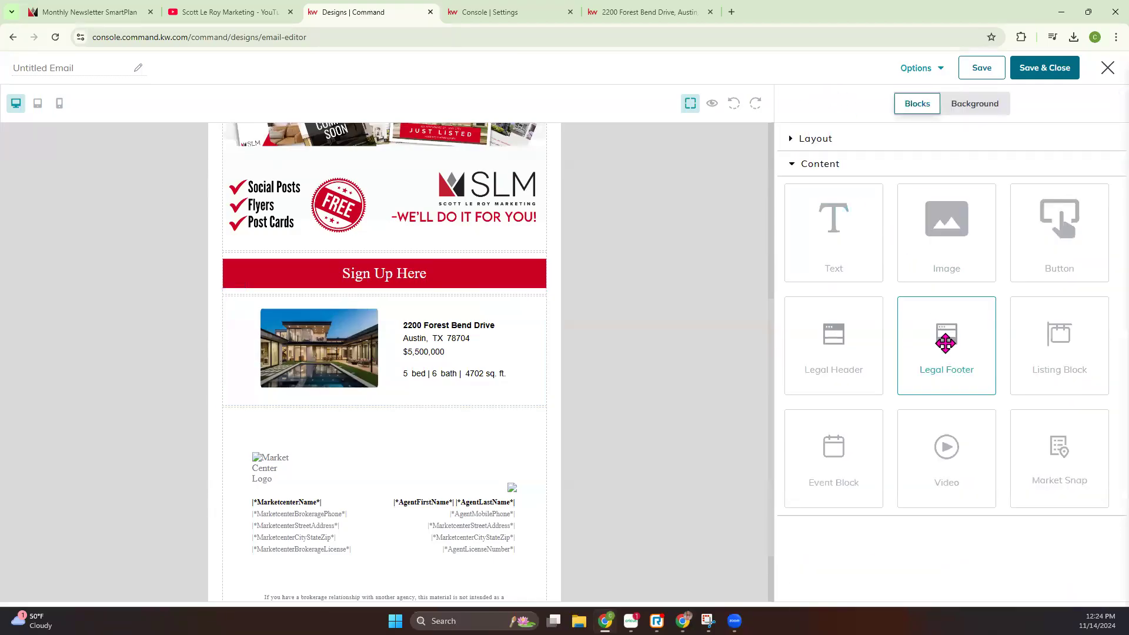
pyautogui.moveTo(1052, 348); pyautogui.dragTo(484, 415)
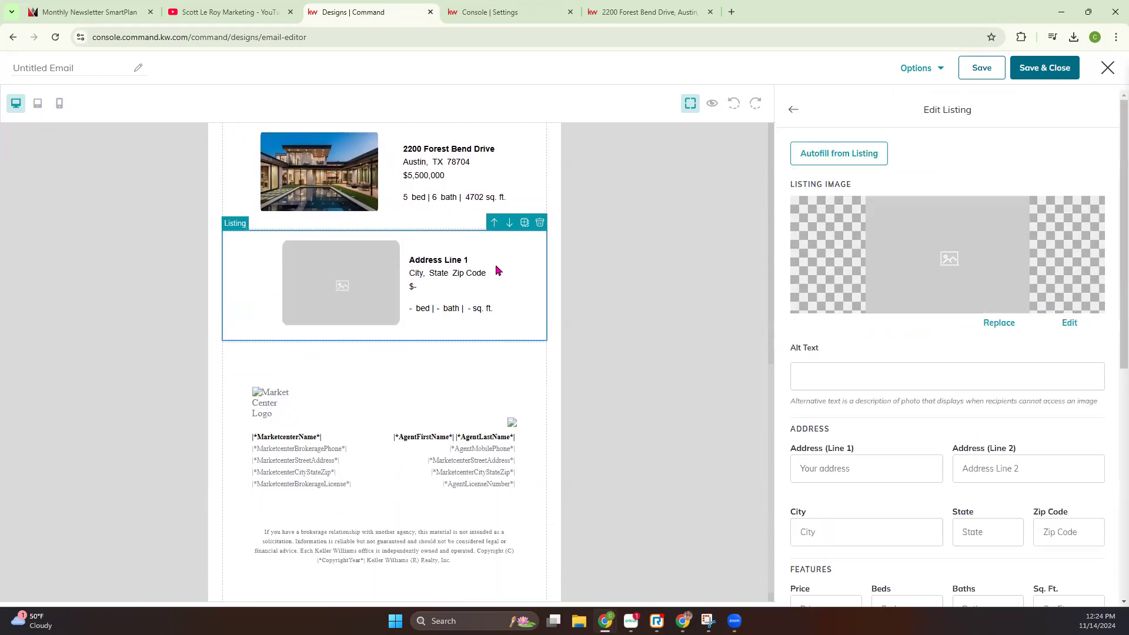
pyautogui.click(540, 224)
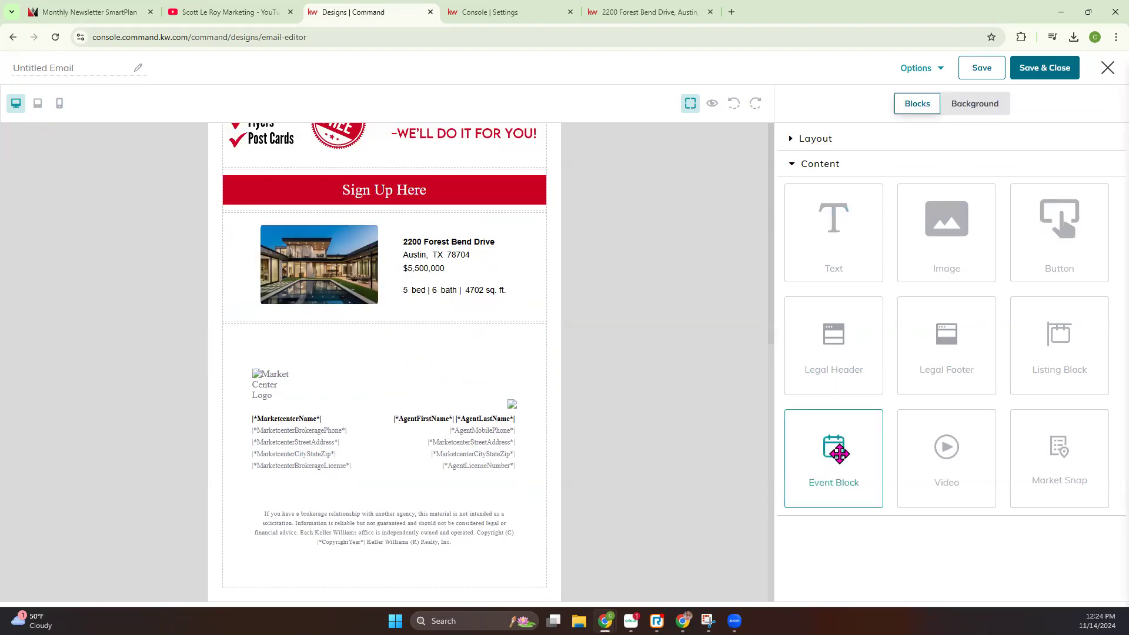
# Add an Event Block between the listing and the legal footer and look over its placeholder content
pyautogui.moveTo(838, 453); pyautogui.dragTo(523, 321)
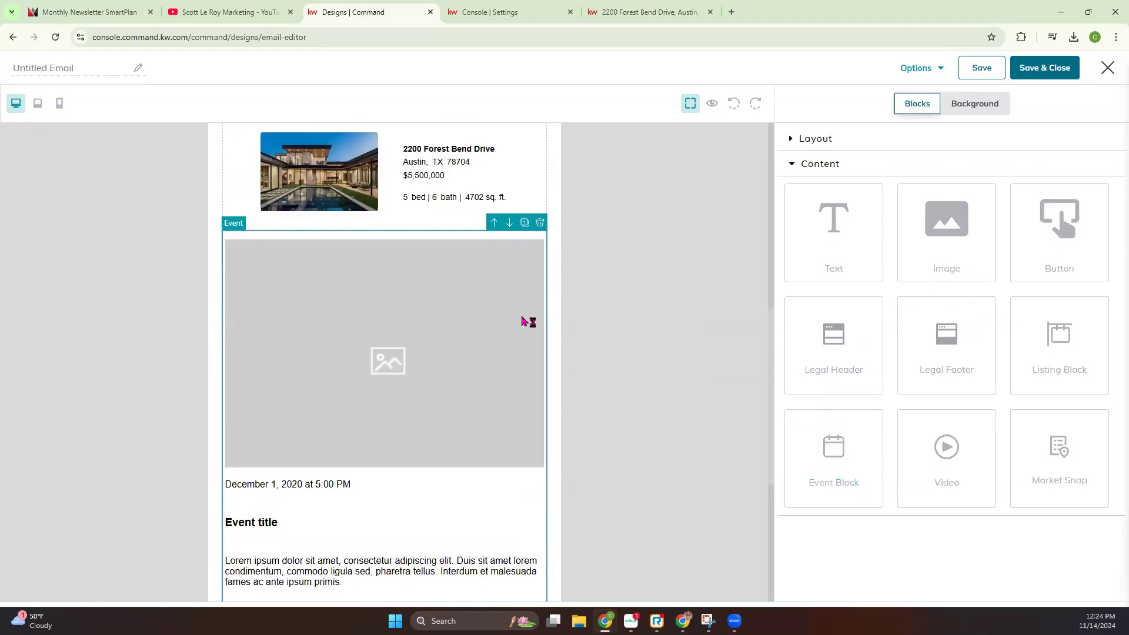
pyautogui.scroll(-2, 522, 323)
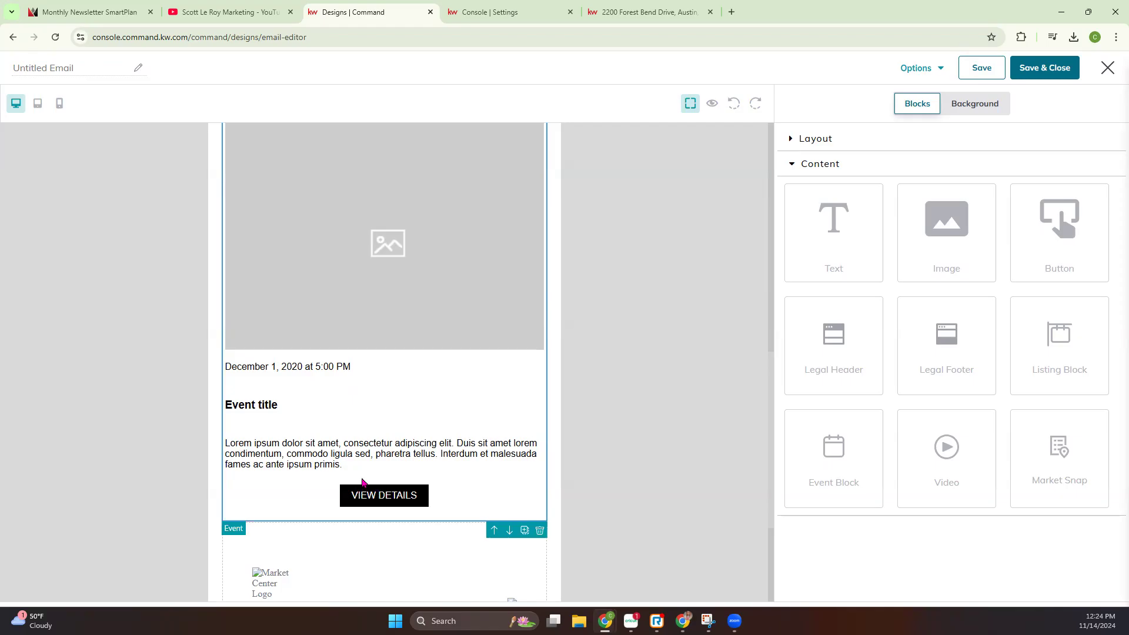
pyautogui.scroll(10, 353, 458)
pyautogui.scroll(-3, 310, 369)
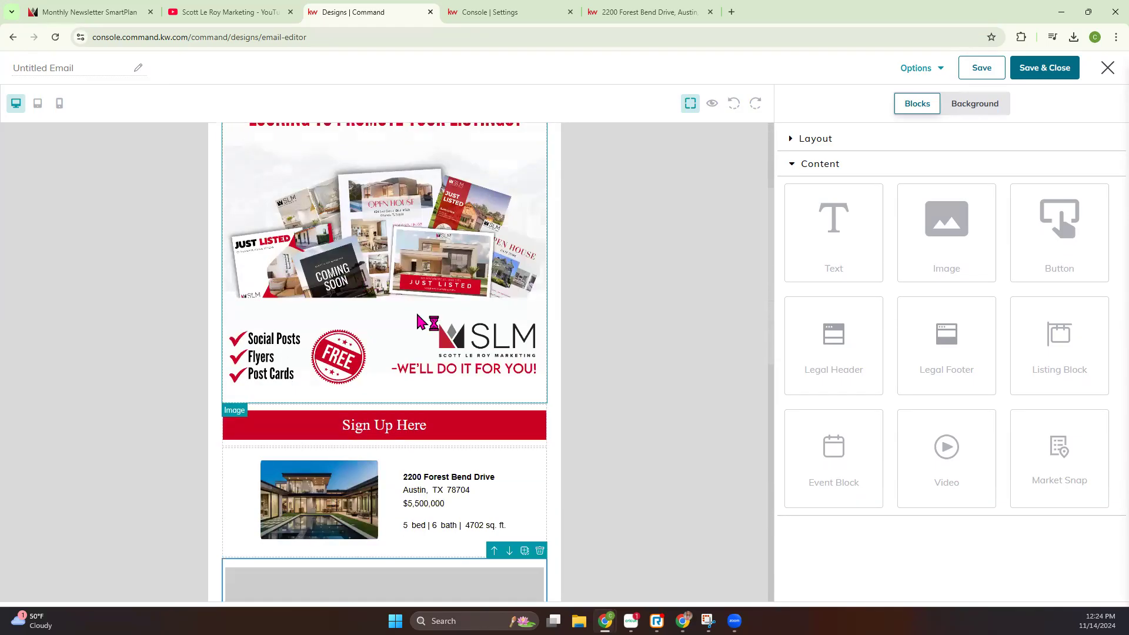
pyautogui.scroll(-9, 399, 401)
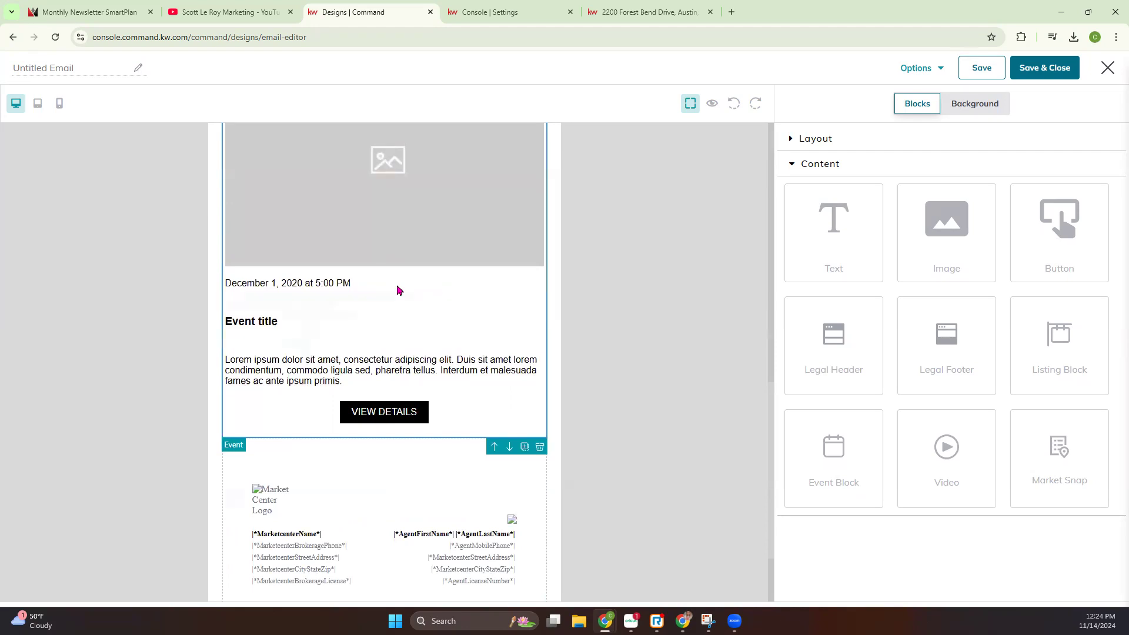
# Look over the editing options of the Event Block's image, date, title and description
pyautogui.scroll(2, 397, 290)
pyautogui.click(418, 264)
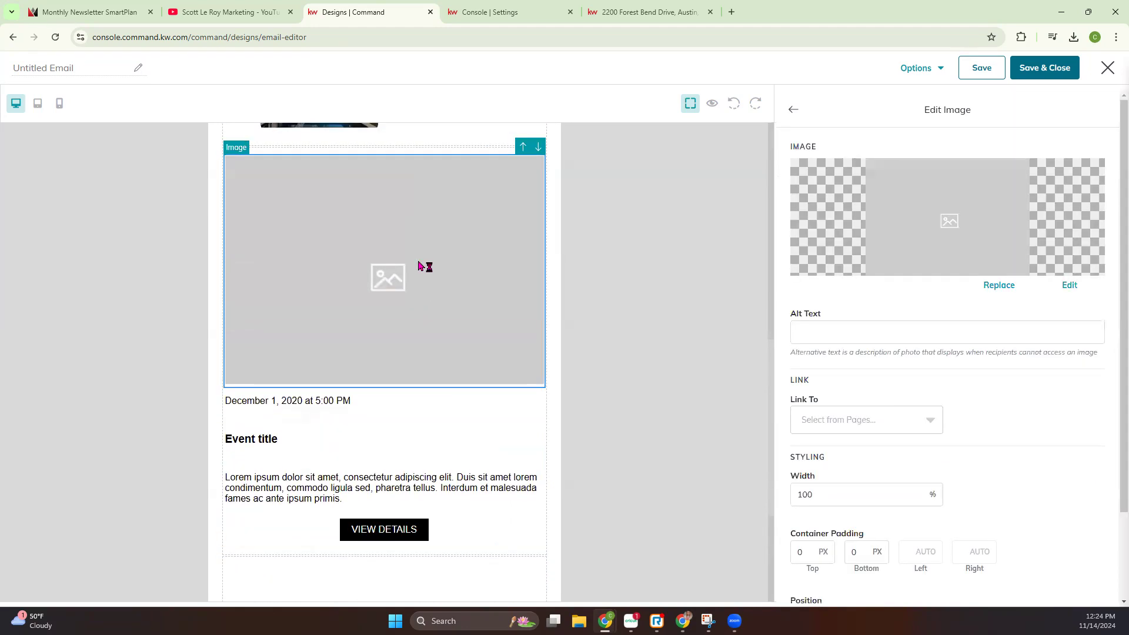
pyautogui.click(333, 401)
pyautogui.click(281, 440)
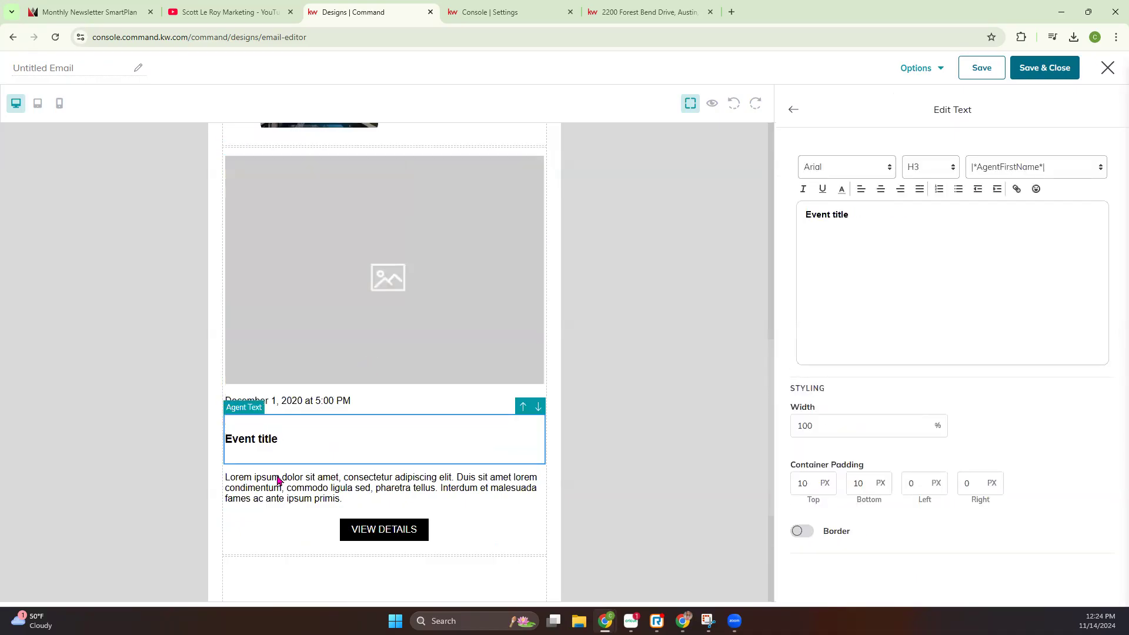
pyautogui.click(279, 480)
# Look through the My Images, Listing Images and Add Images sources for the event's image without replacing it
pyautogui.click(355, 247)
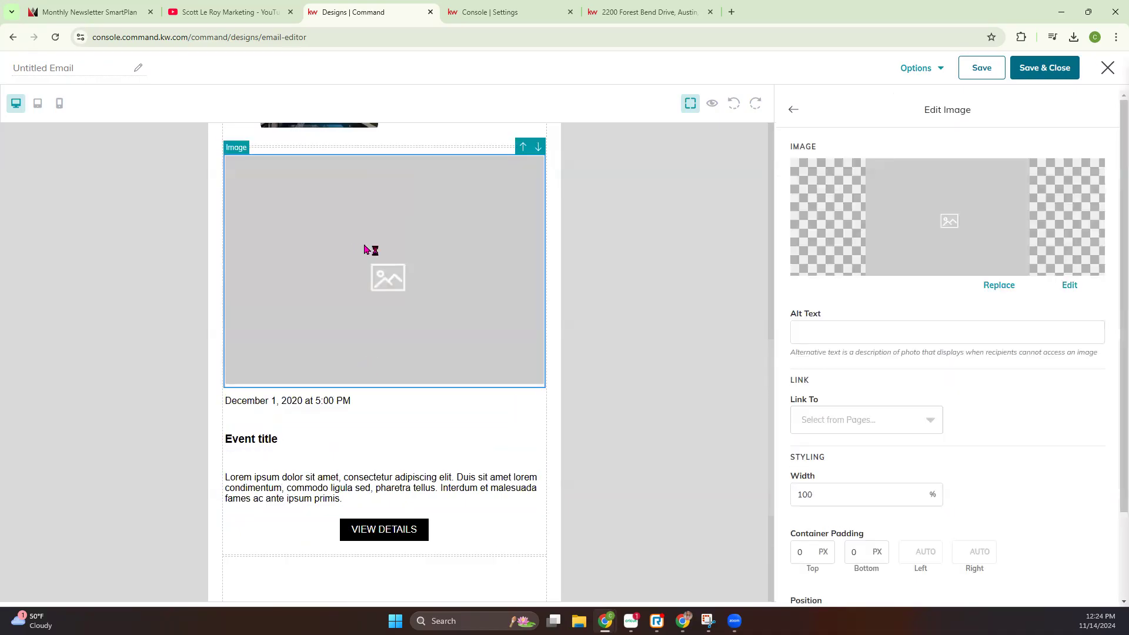
pyautogui.click(999, 286)
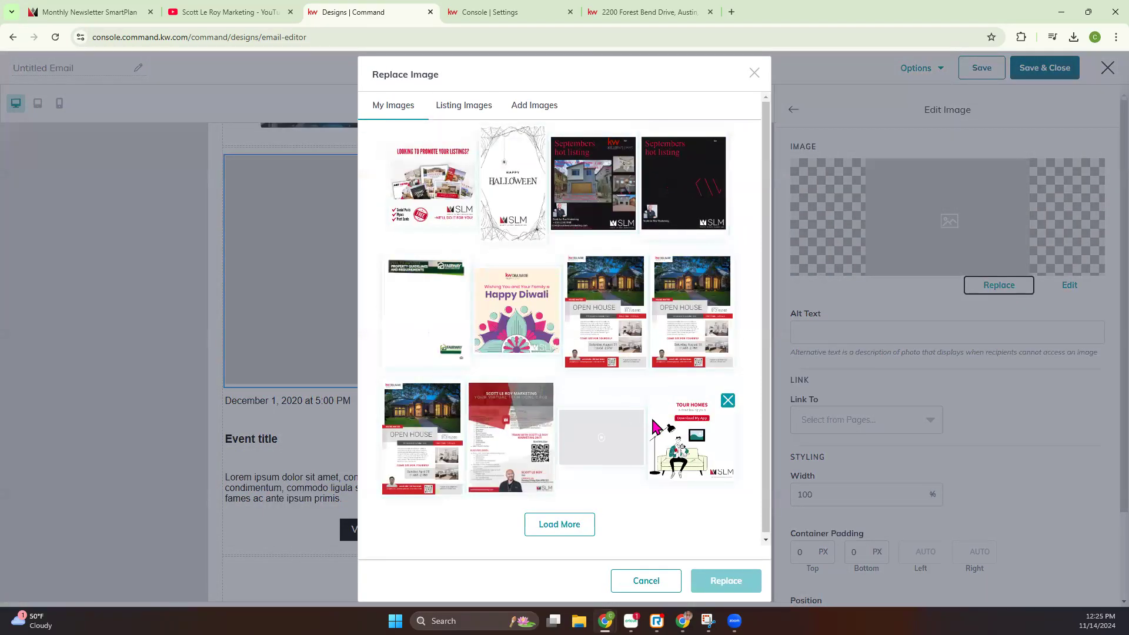
pyautogui.click(444, 106)
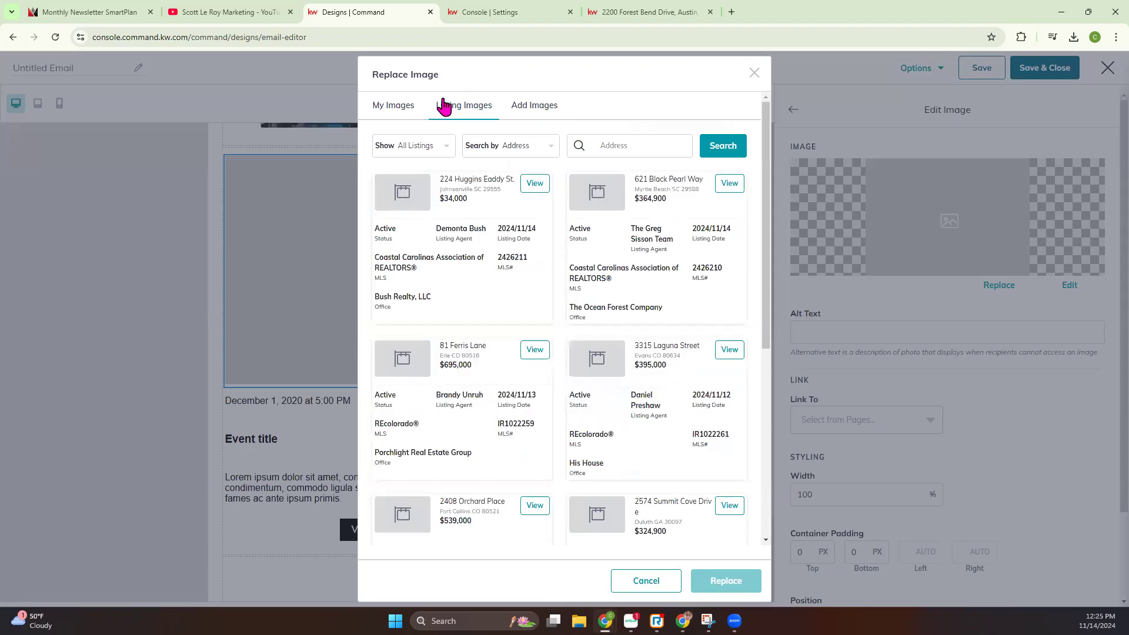
pyautogui.click(540, 106)
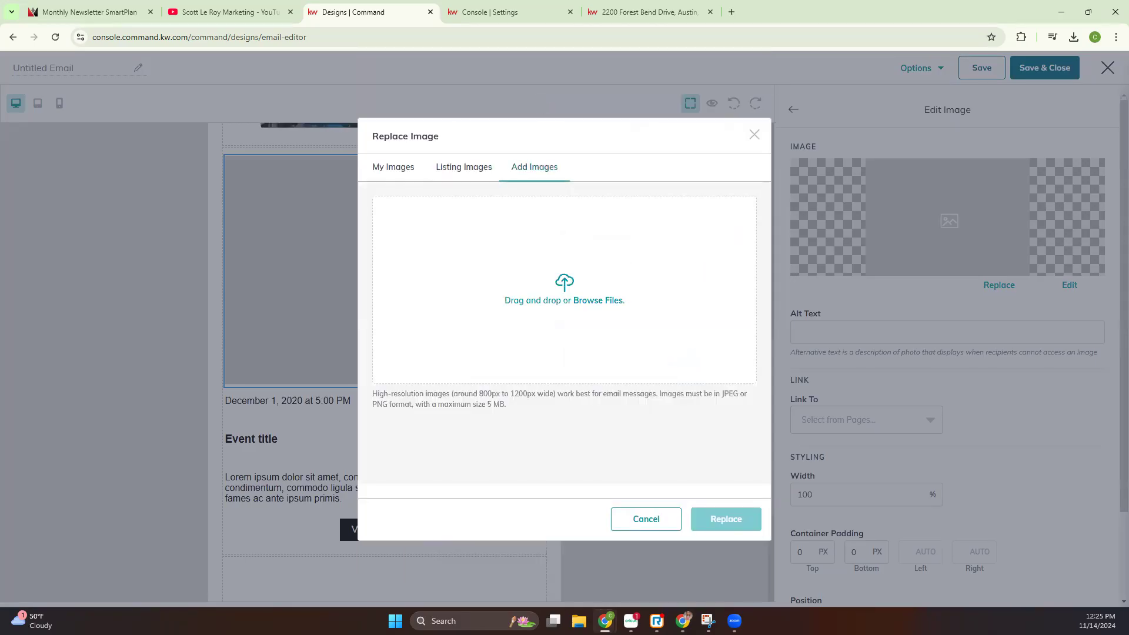
pyautogui.click(598, 300)
pyautogui.click(754, 136)
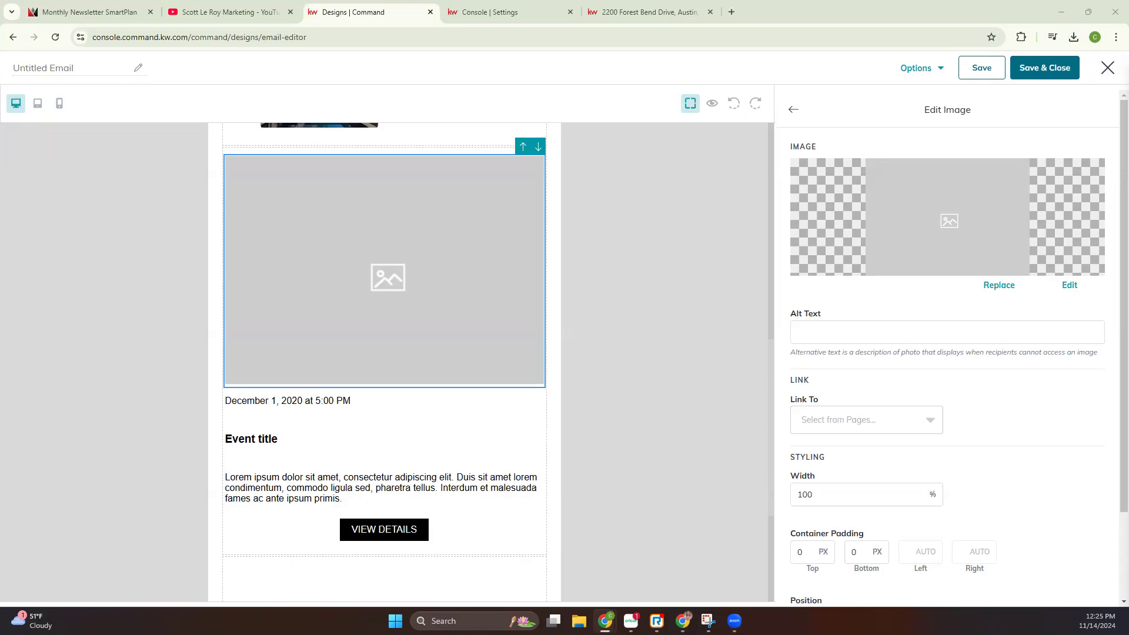
# Try to upload a downloaded file as the replacement for the event's placeholder image
pyautogui.click(1003, 285)
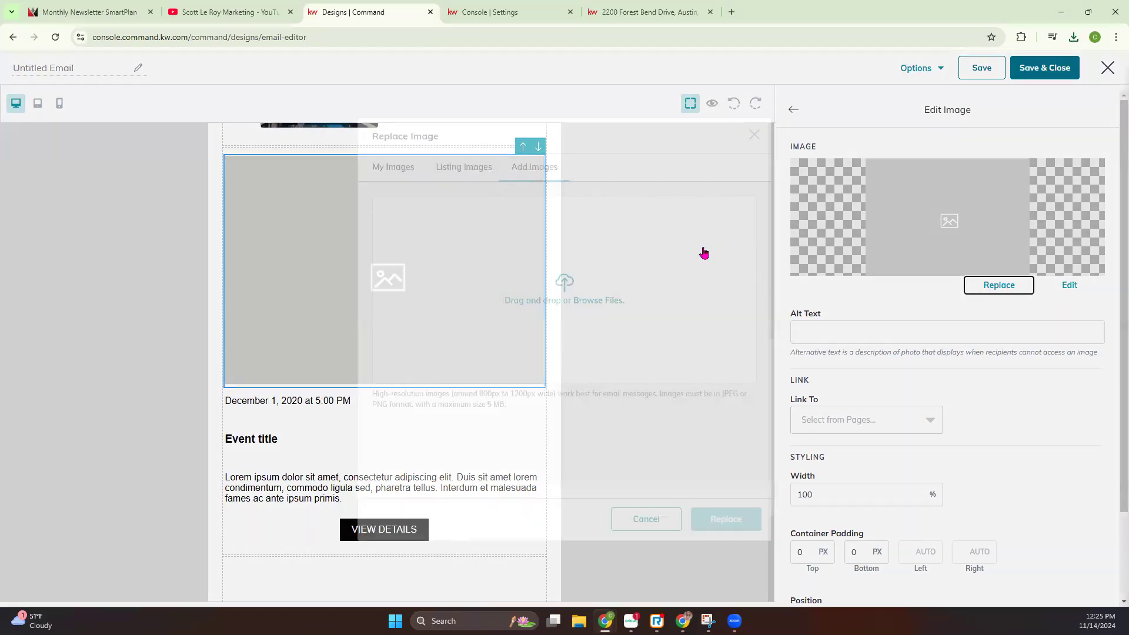
pyautogui.moveTo(403, 139); pyautogui.dragTo(551, 253)
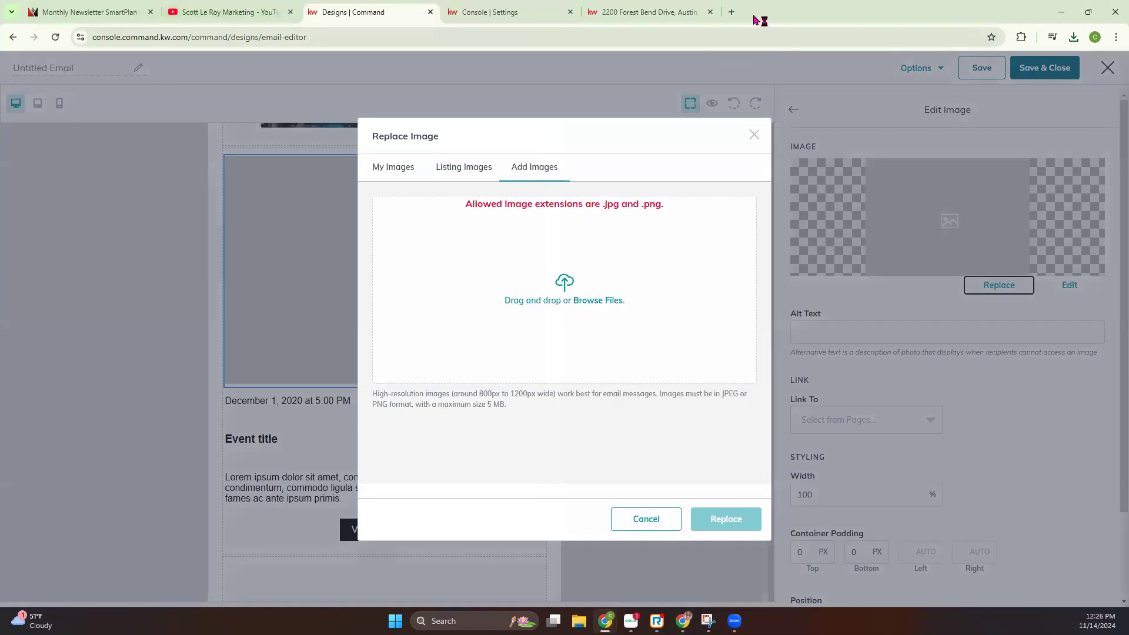
# Search Google Images for turkey giveaway images in a new browser tab
pyautogui.click(731, 12)
pyautogui.write('turke')
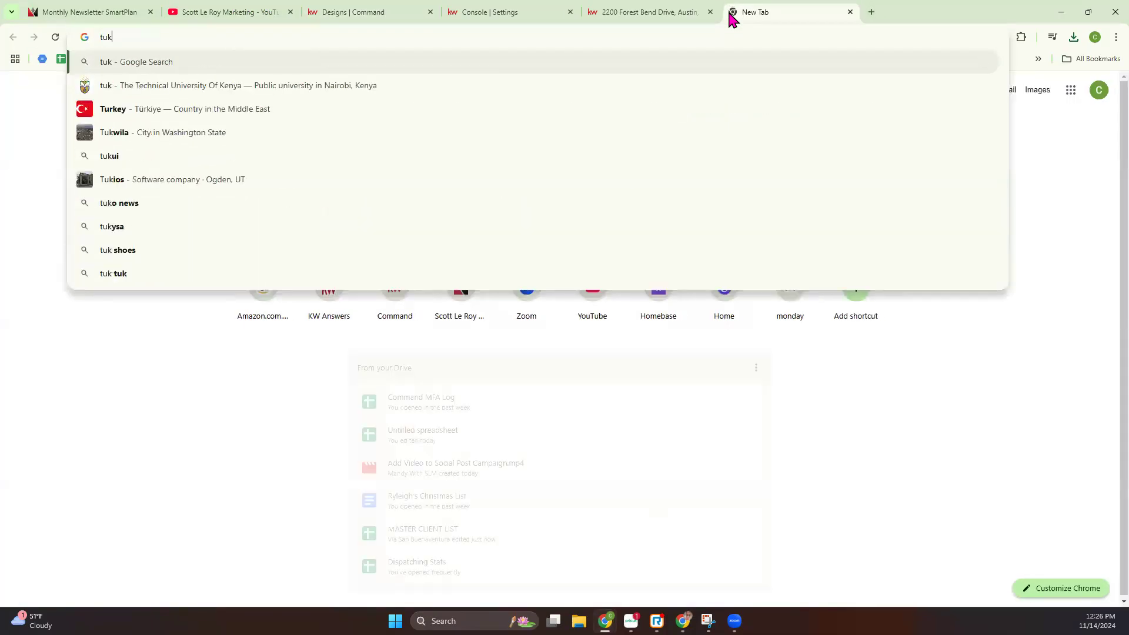
pyautogui.write('y giveaway')
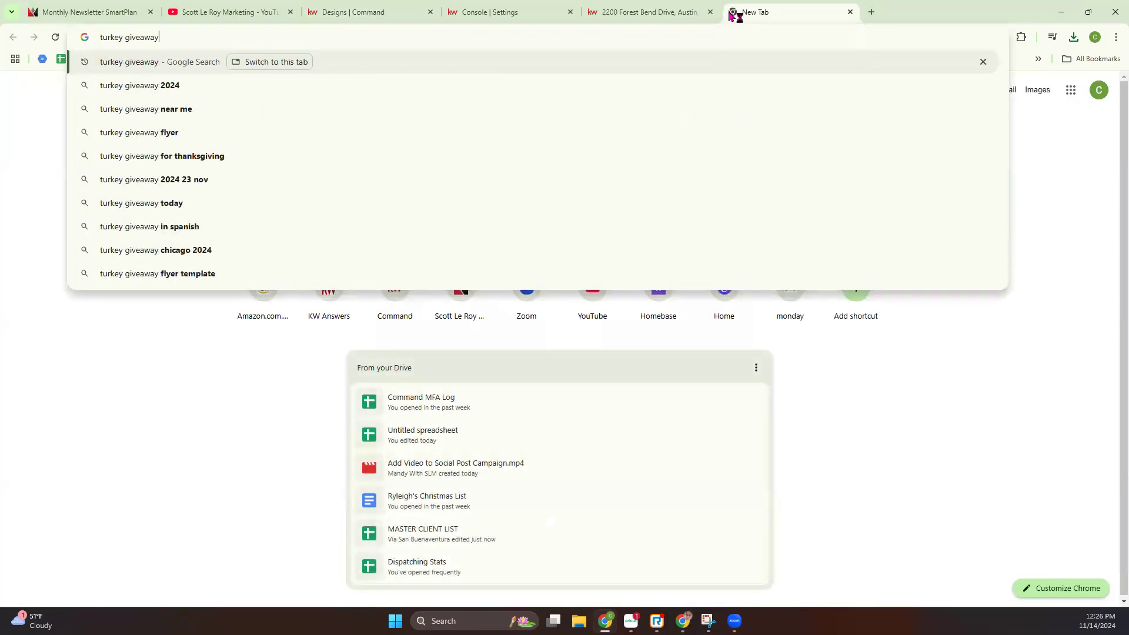
pyautogui.write(' image')
pyautogui.press('Return')
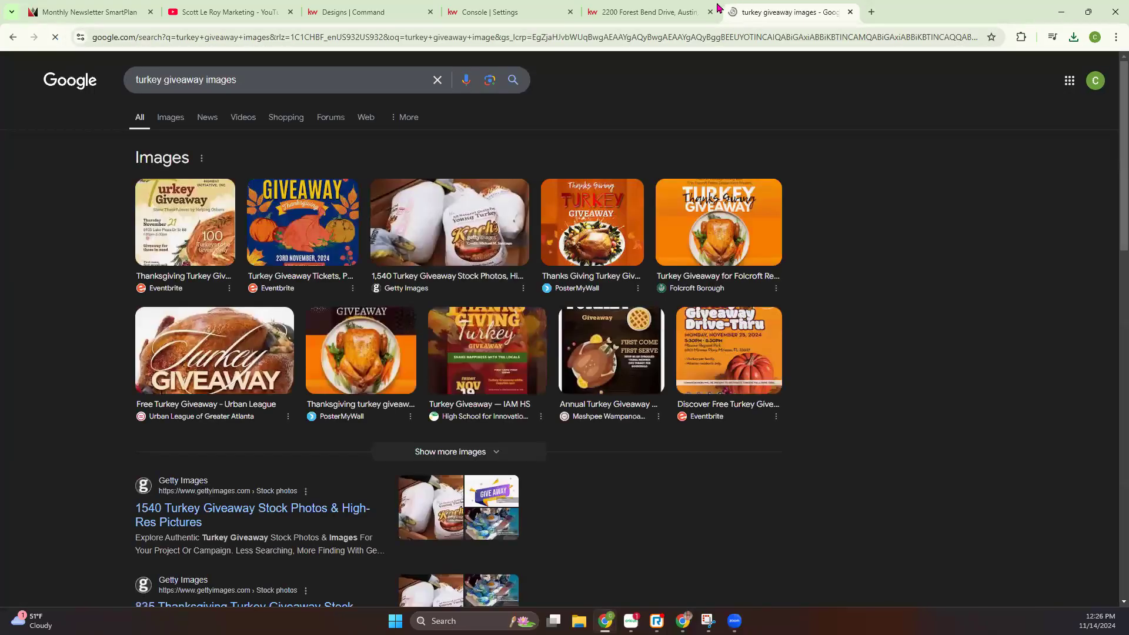
pyautogui.click(171, 120)
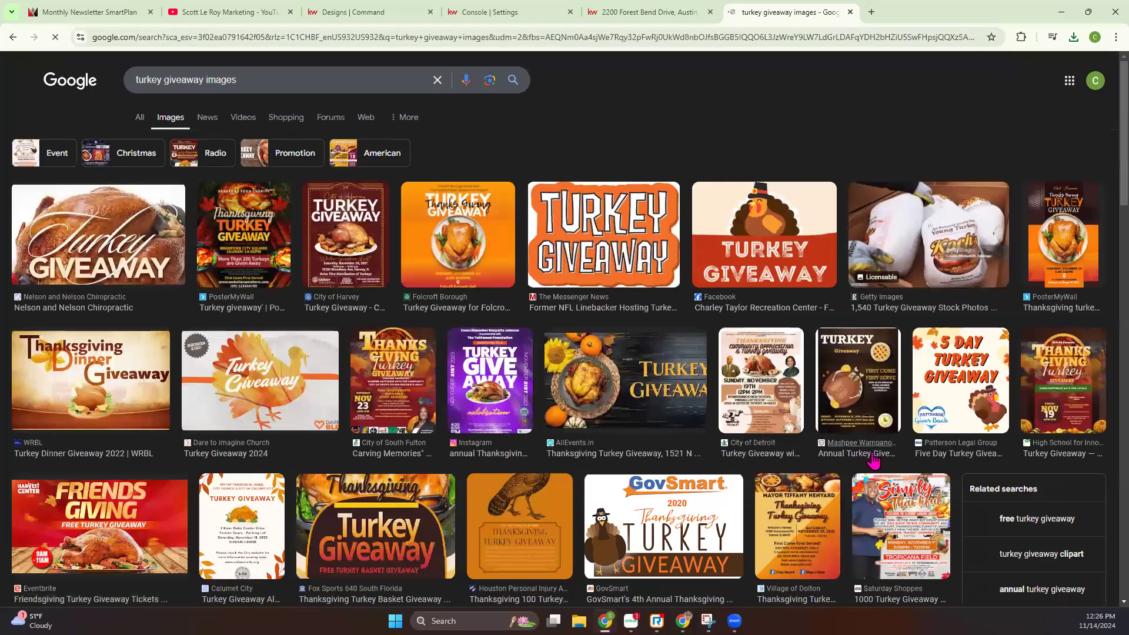
# Save the round orange "Turkey Giveaway" image to Downloads as a JPEG image
pyautogui.scroll(-7, 826, 446)
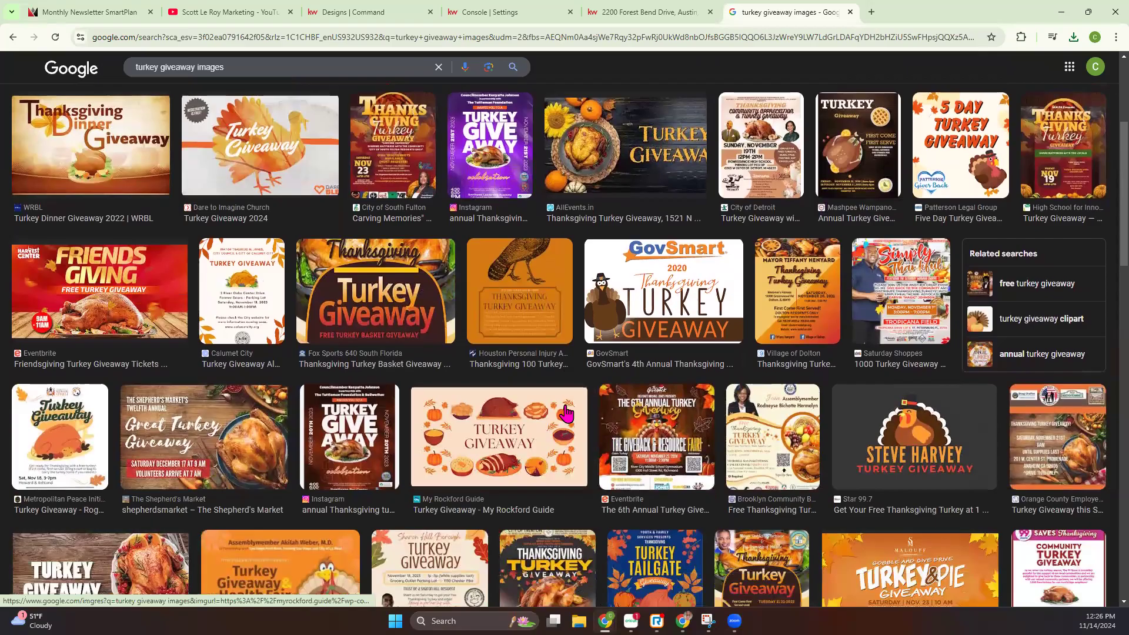
pyautogui.scroll(-6, 566, 413)
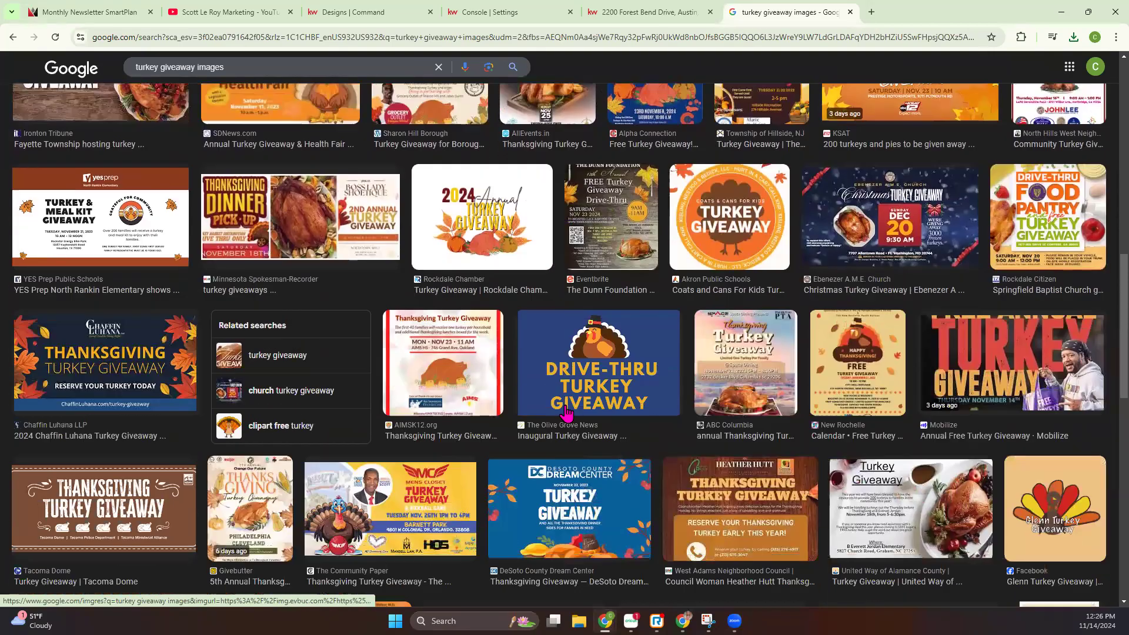
pyautogui.rightClick(713, 196)
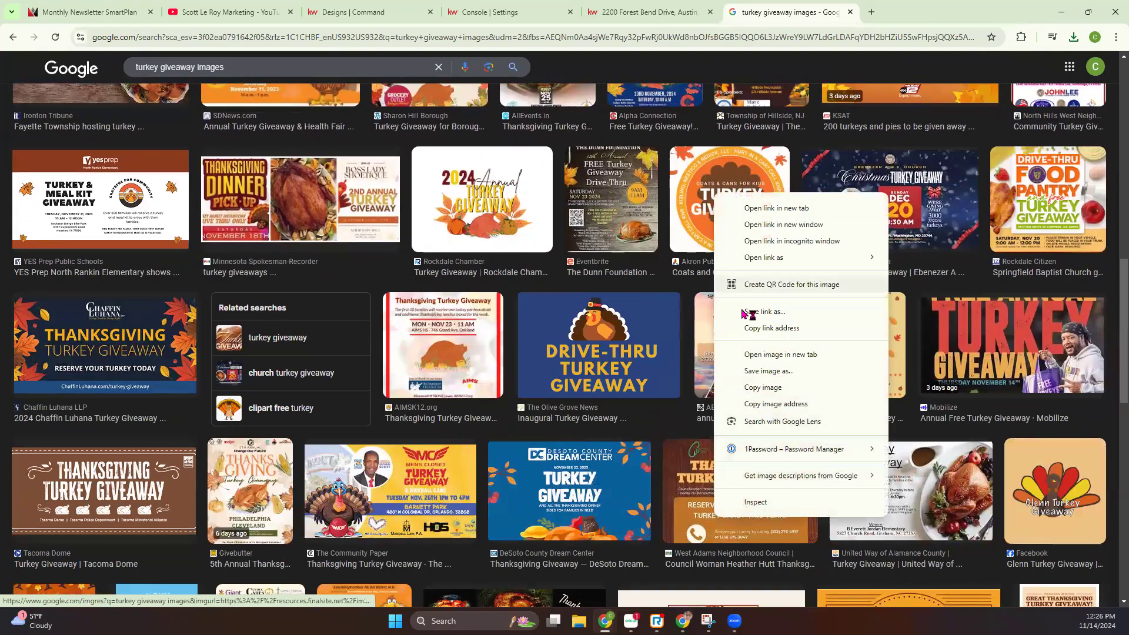
pyautogui.click(769, 371)
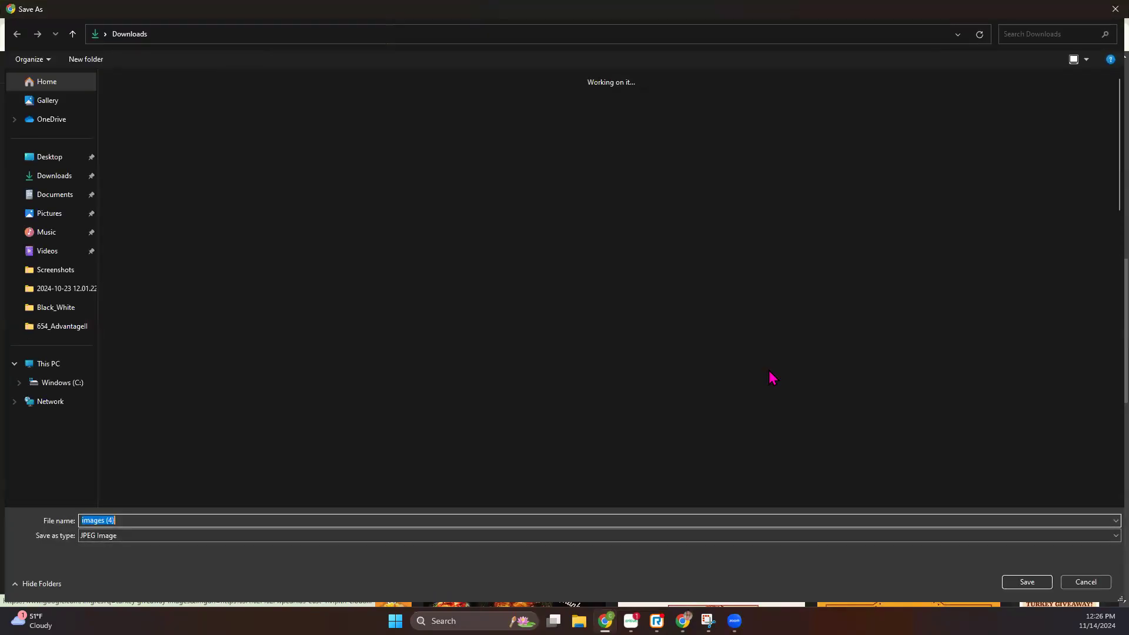
pyautogui.press('Escape')
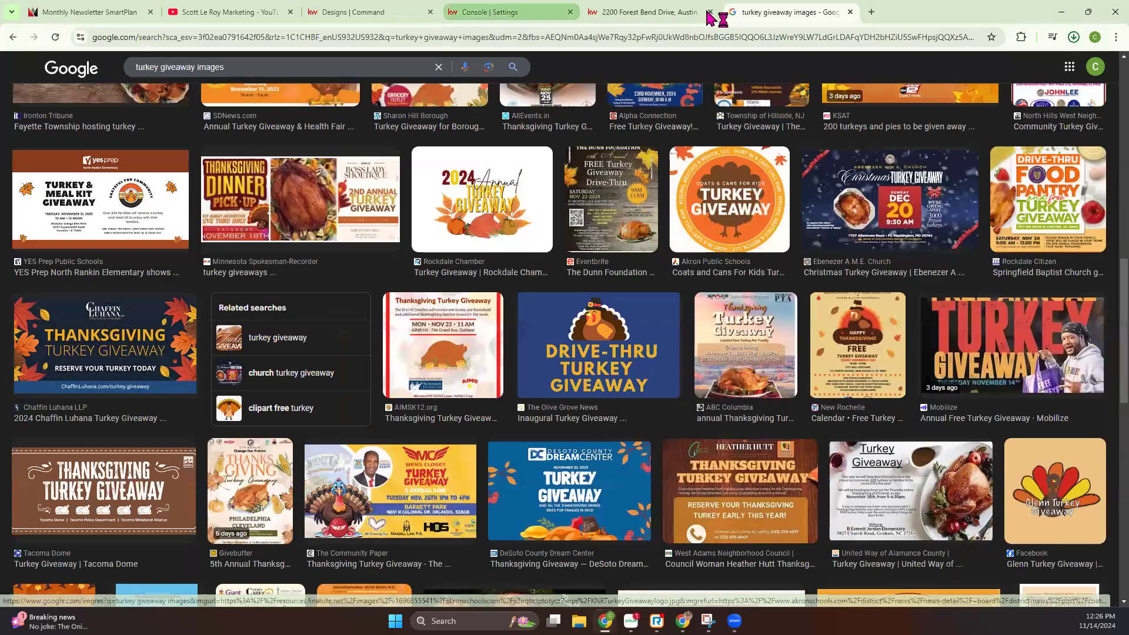
# Return to the email editor and try to upload the saved turkey image for the event, closing the Replace Image dialog
pyautogui.click(512, 12)
pyautogui.click(358, 14)
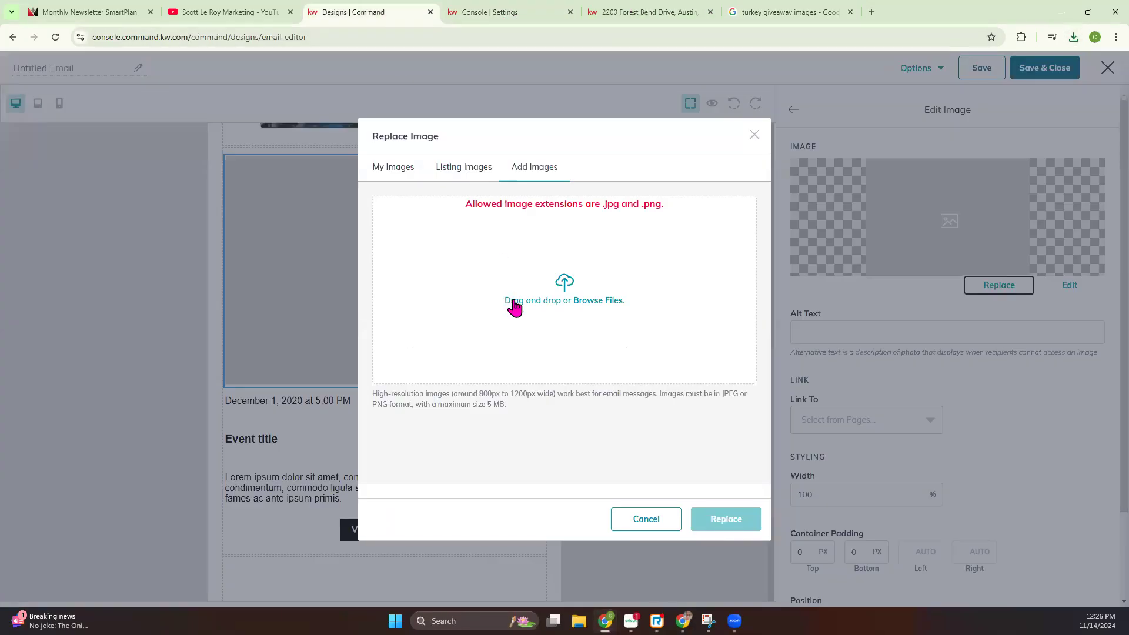
pyautogui.click(1069, 35)
pyautogui.moveTo(953, 88); pyautogui.dragTo(570, 257)
pyautogui.click(754, 135)
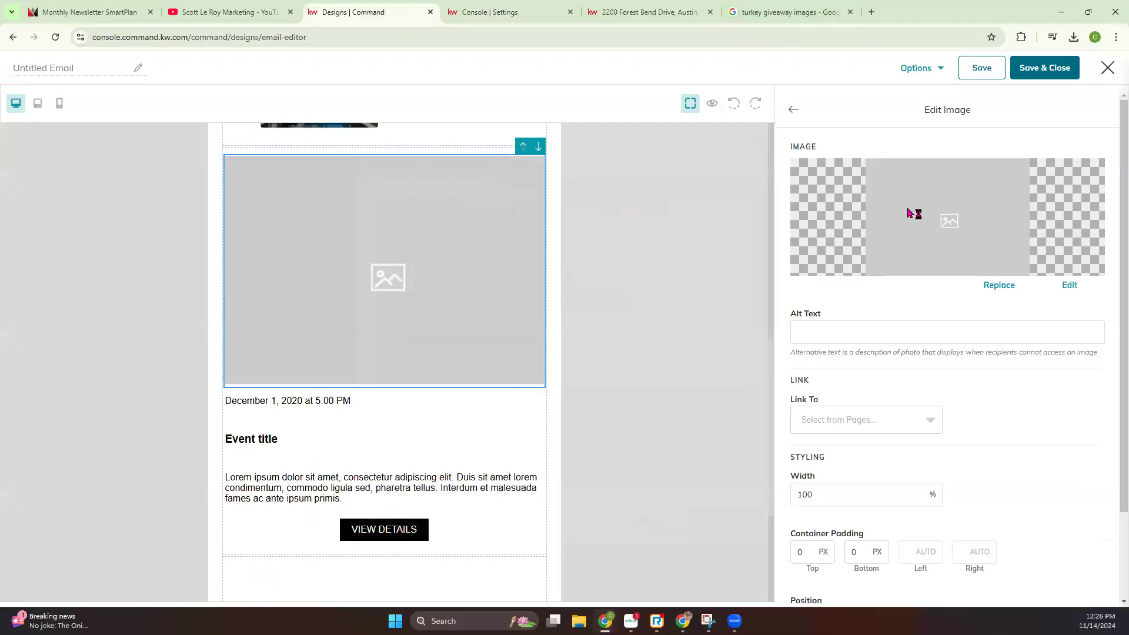
# Replace the event's placeholder image with the "Happy Diwali" graphic from My Images
pyautogui.click(976, 285)
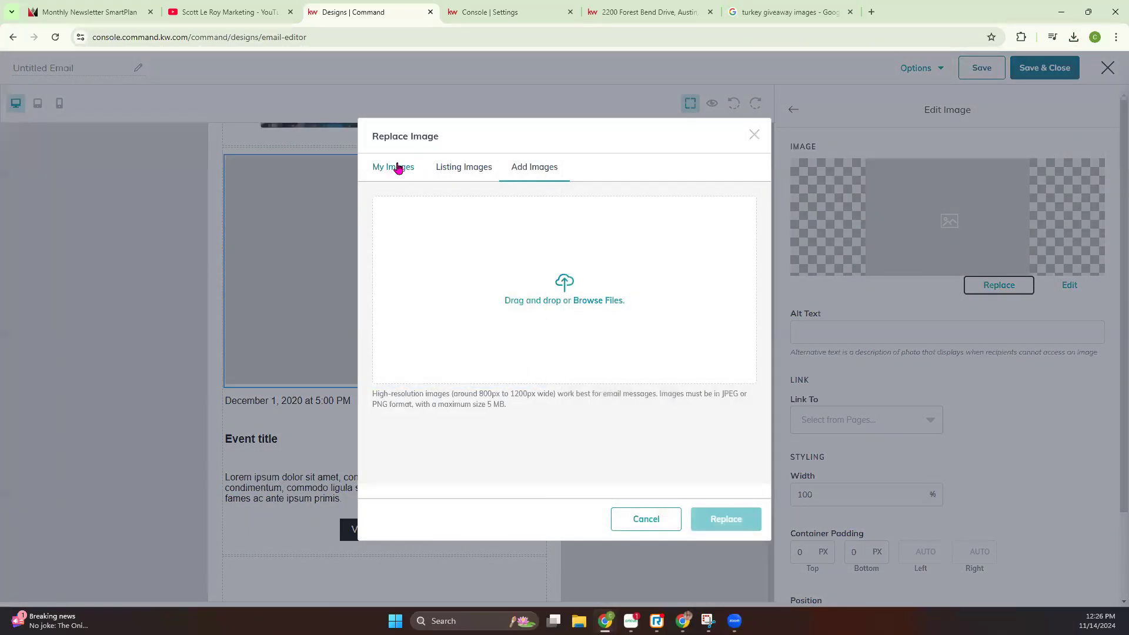
pyautogui.click(395, 168)
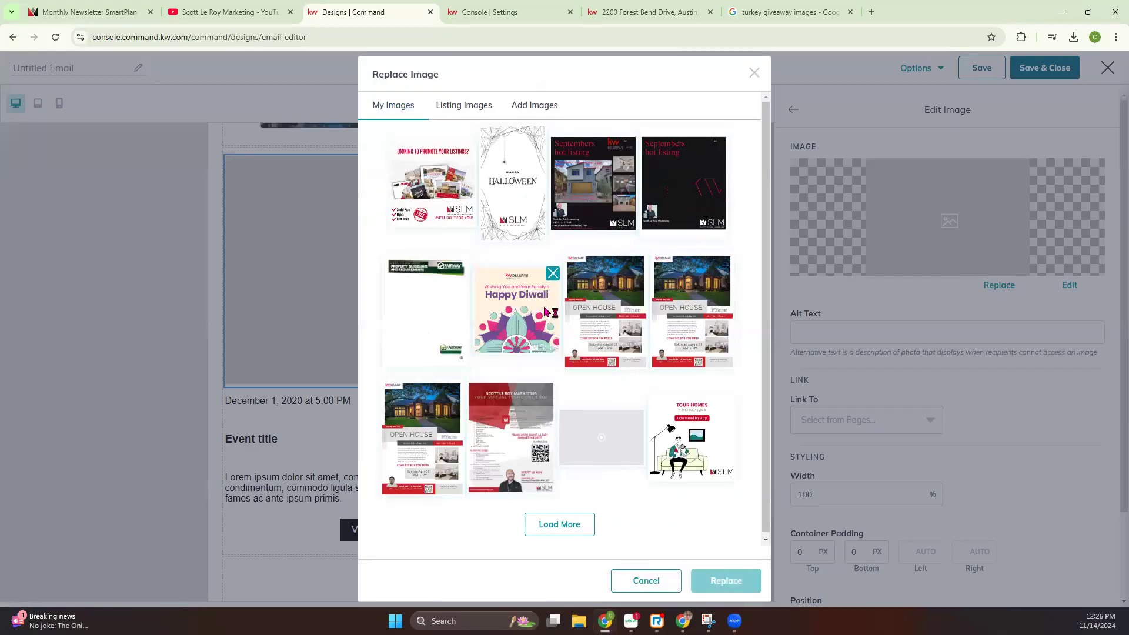
pyautogui.click(510, 313)
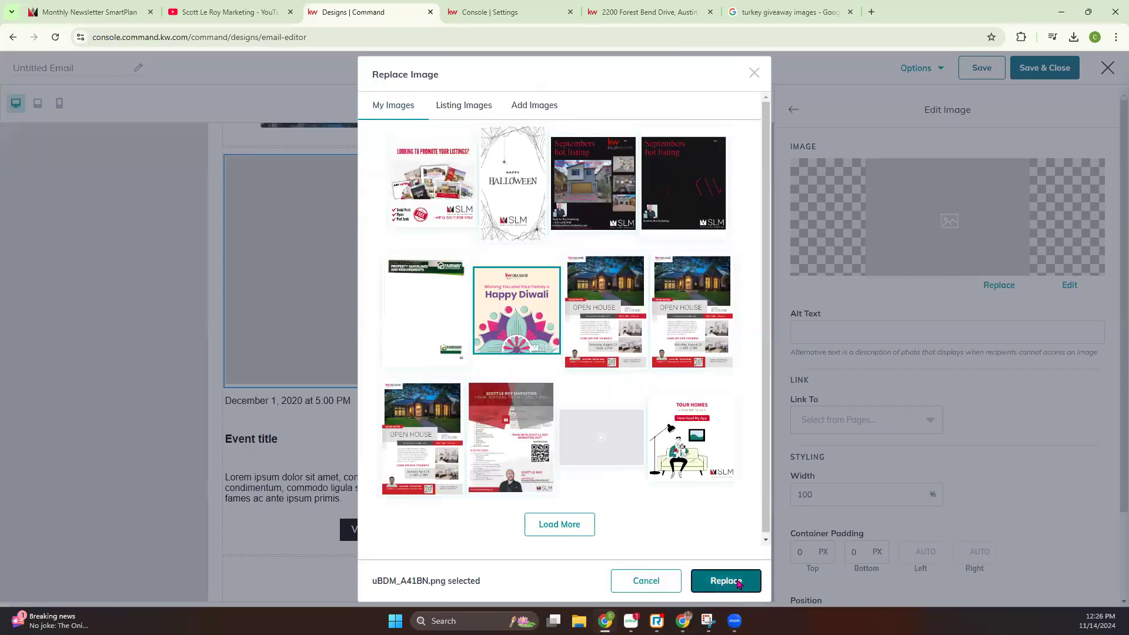
pyautogui.click(723, 580)
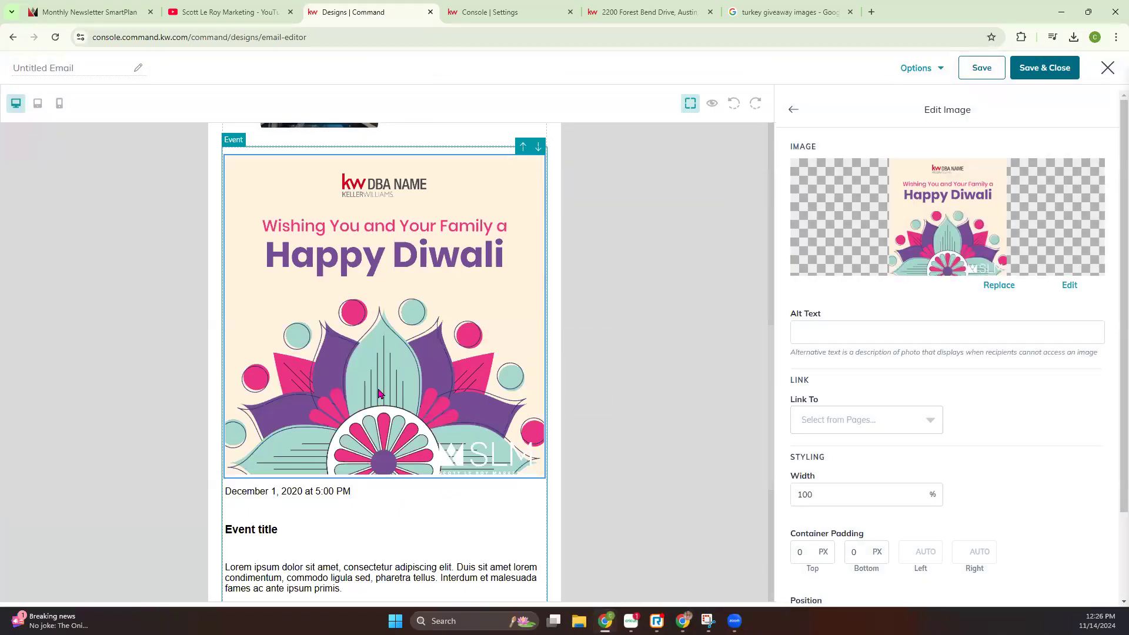
# Change the event title text to "Turkey Giveaway"
pyautogui.scroll(-2, 379, 394)
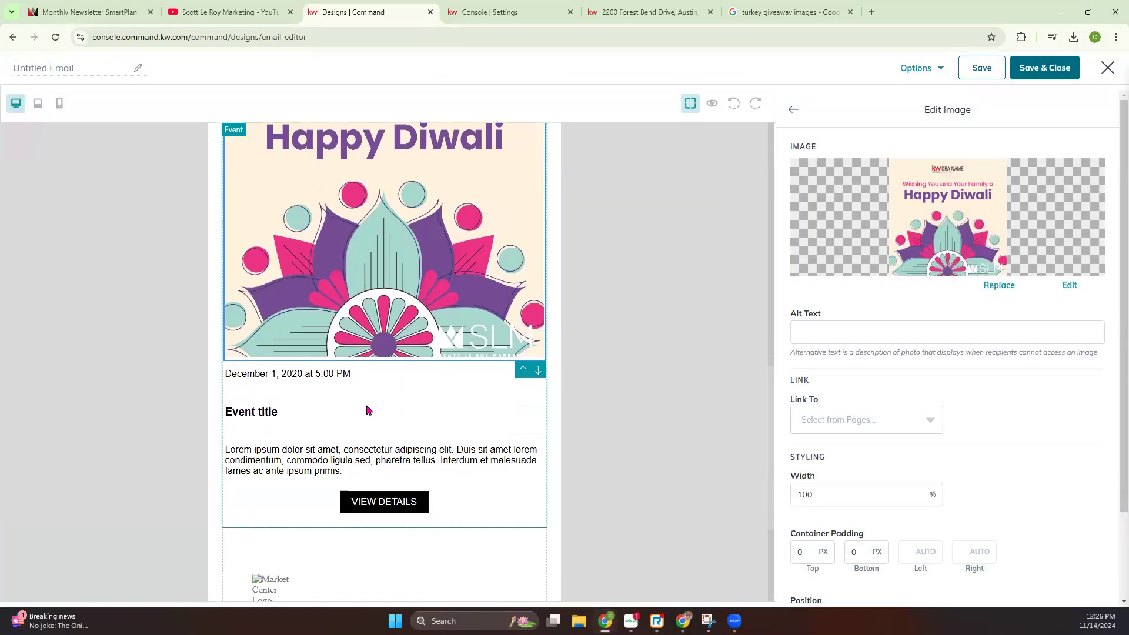
pyautogui.click(318, 374)
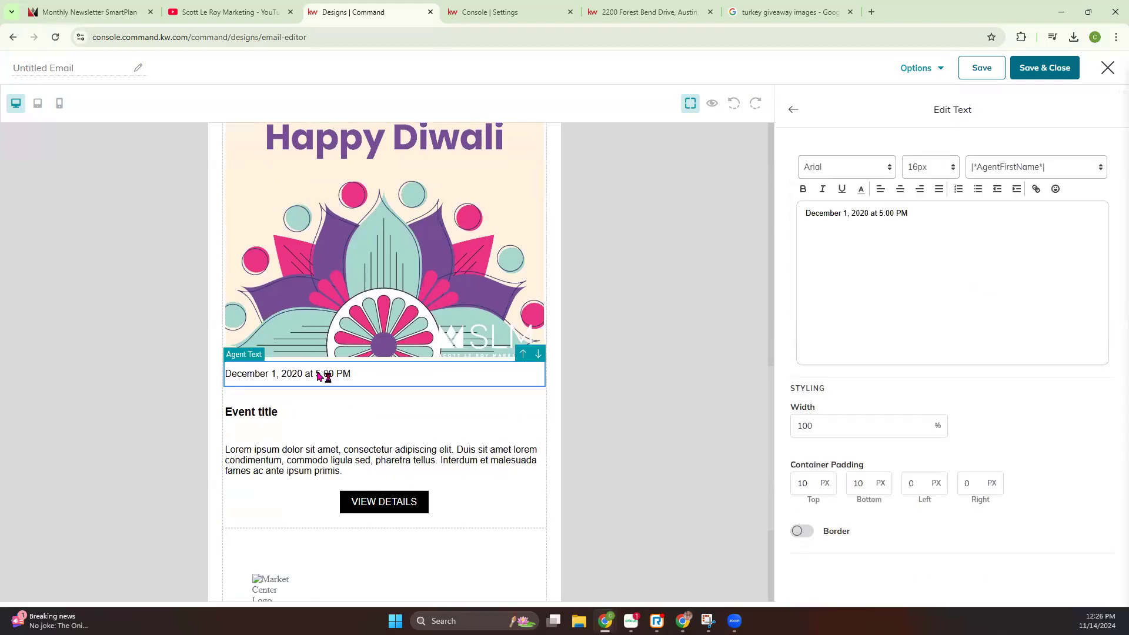
pyautogui.click(273, 411)
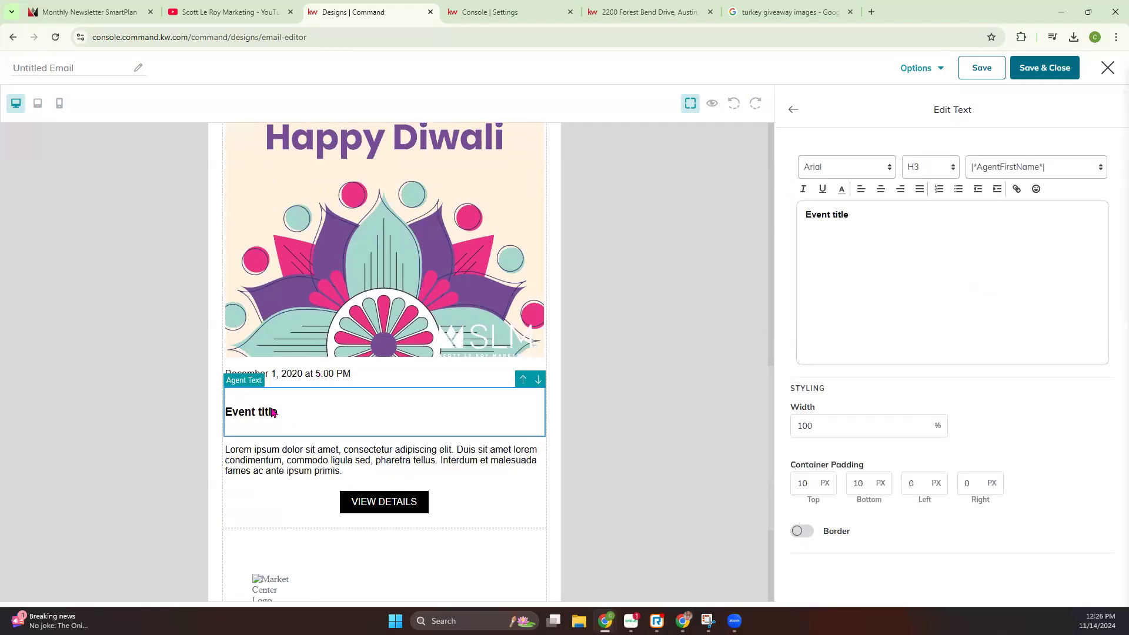
pyautogui.moveTo(864, 215); pyautogui.dragTo(759, 229)
pyautogui.write('T')
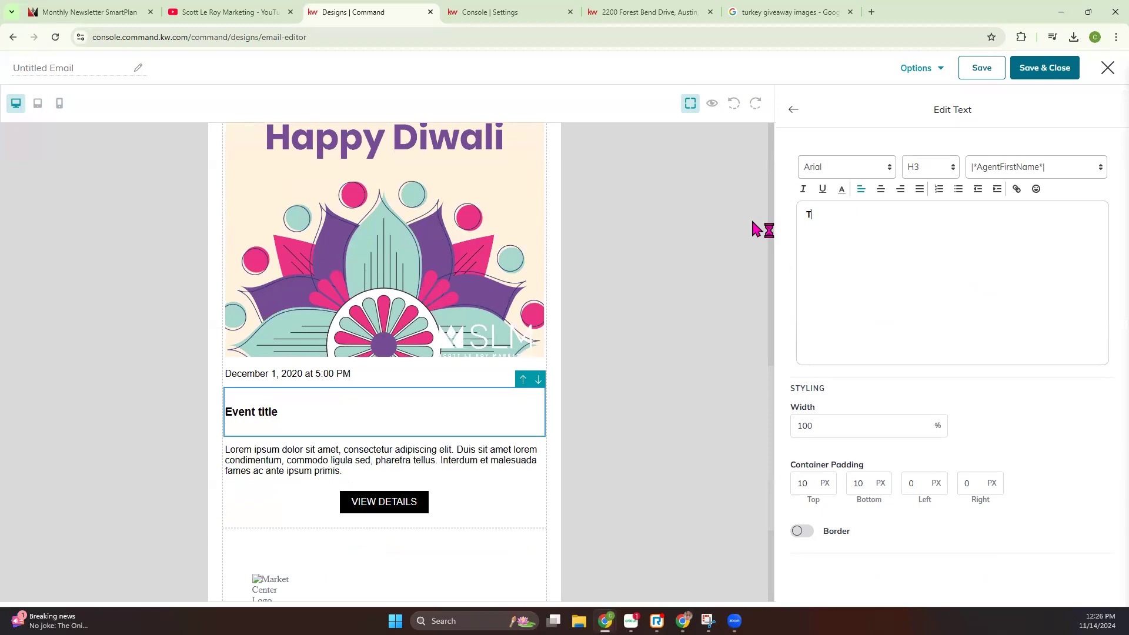
pyautogui.write('urkey G')
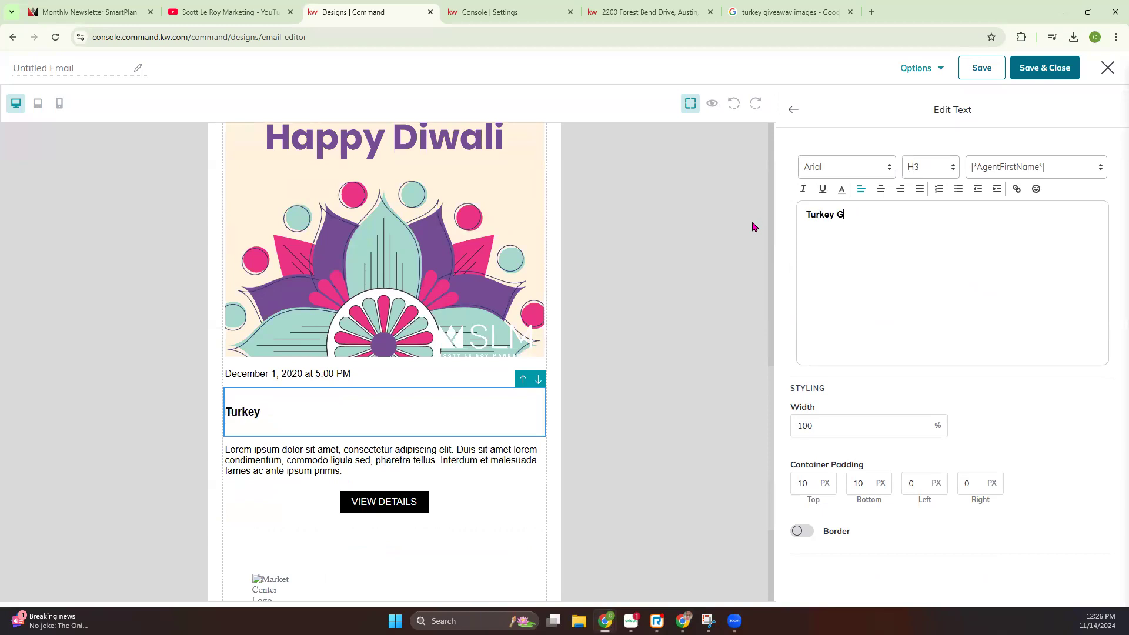
pyautogui.write('ivbeway')
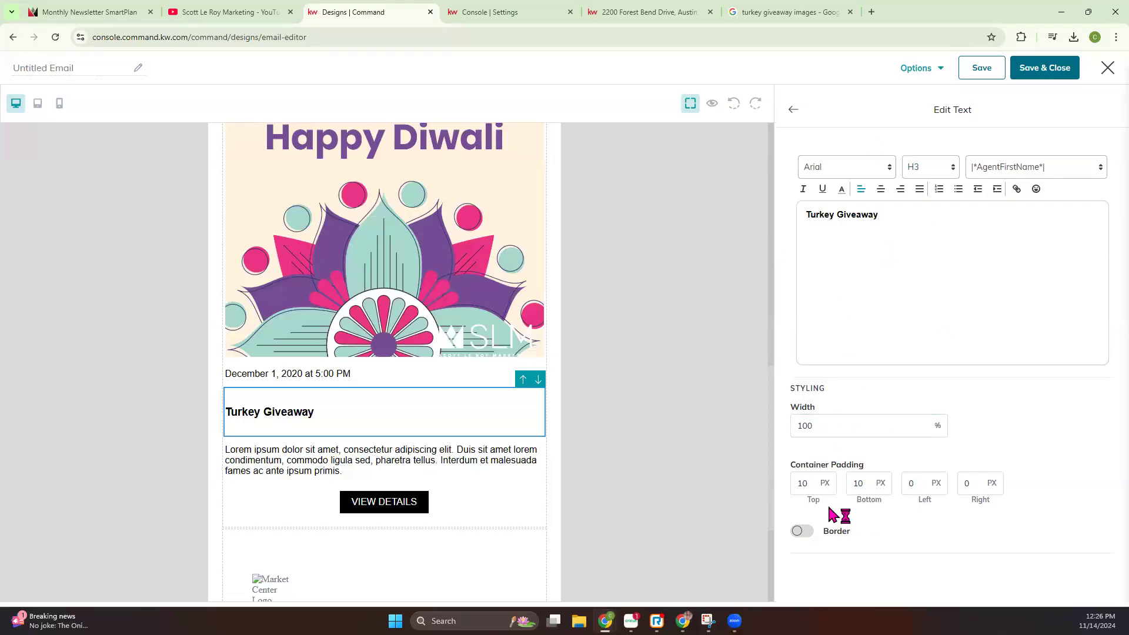
# Look over the font and text color options of the event title and the event description's text settings
pyautogui.click(855, 174)
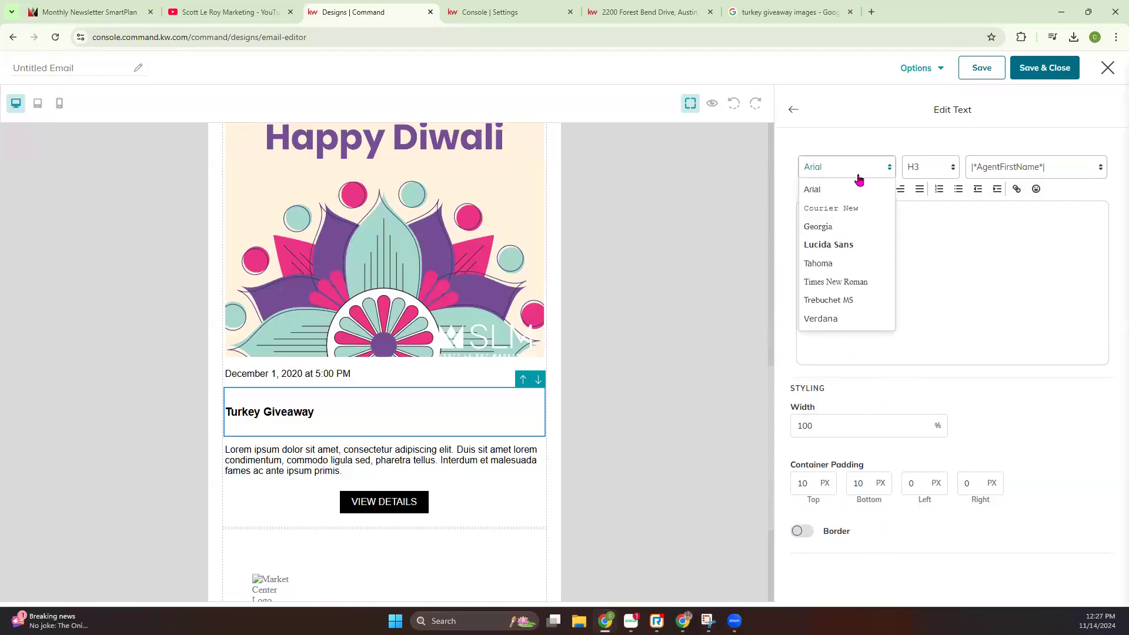
pyautogui.click(999, 296)
pyautogui.click(841, 189)
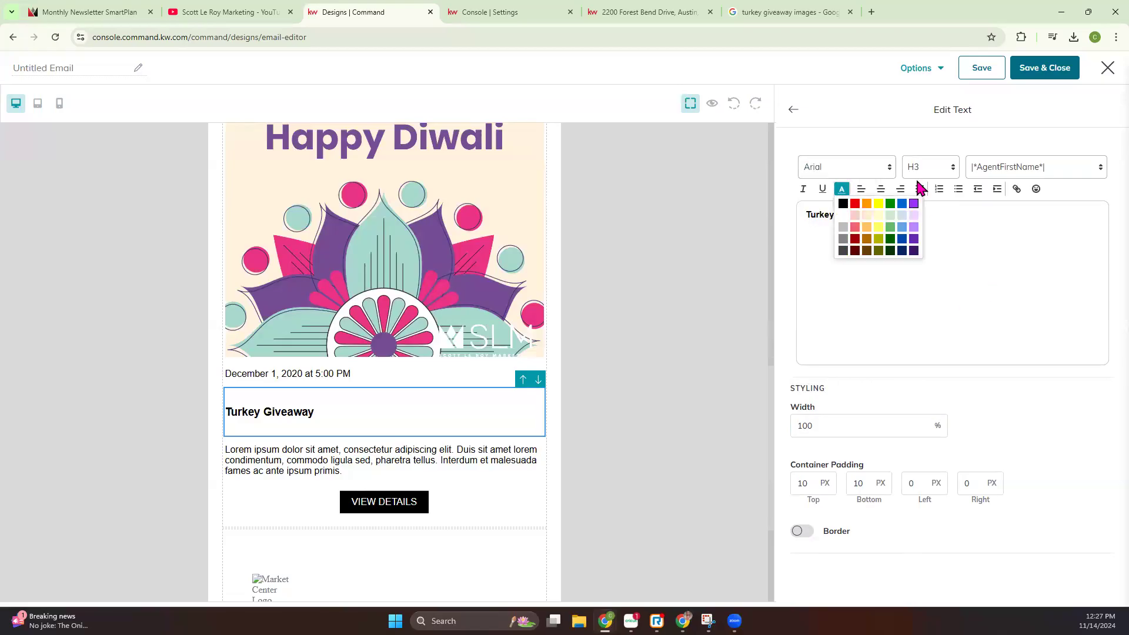
pyautogui.click(791, 111)
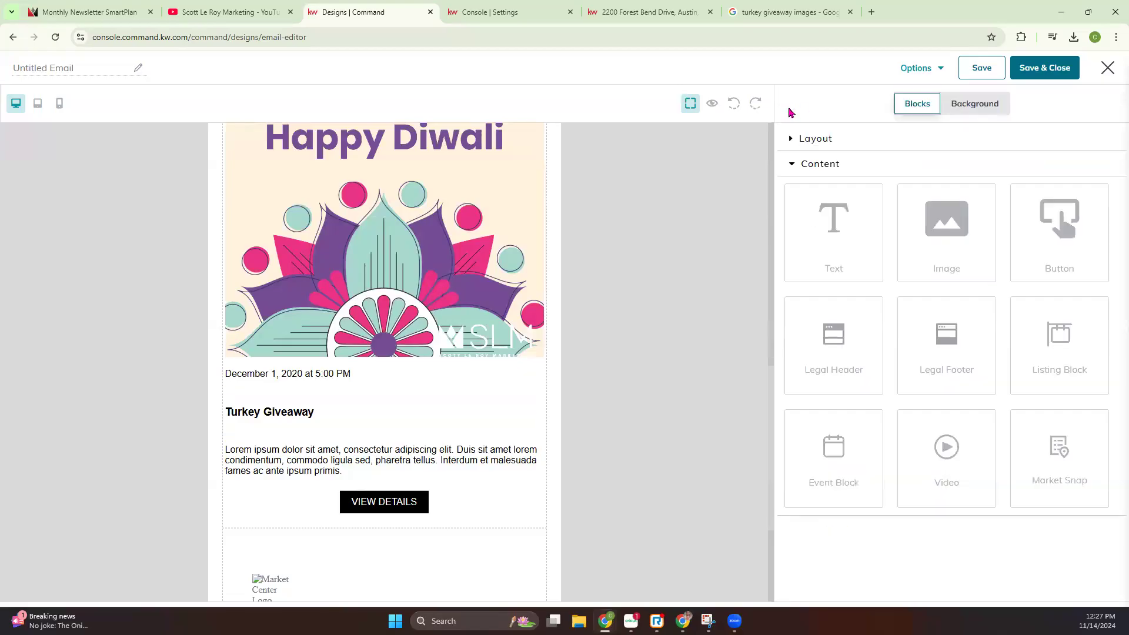
pyautogui.click(328, 459)
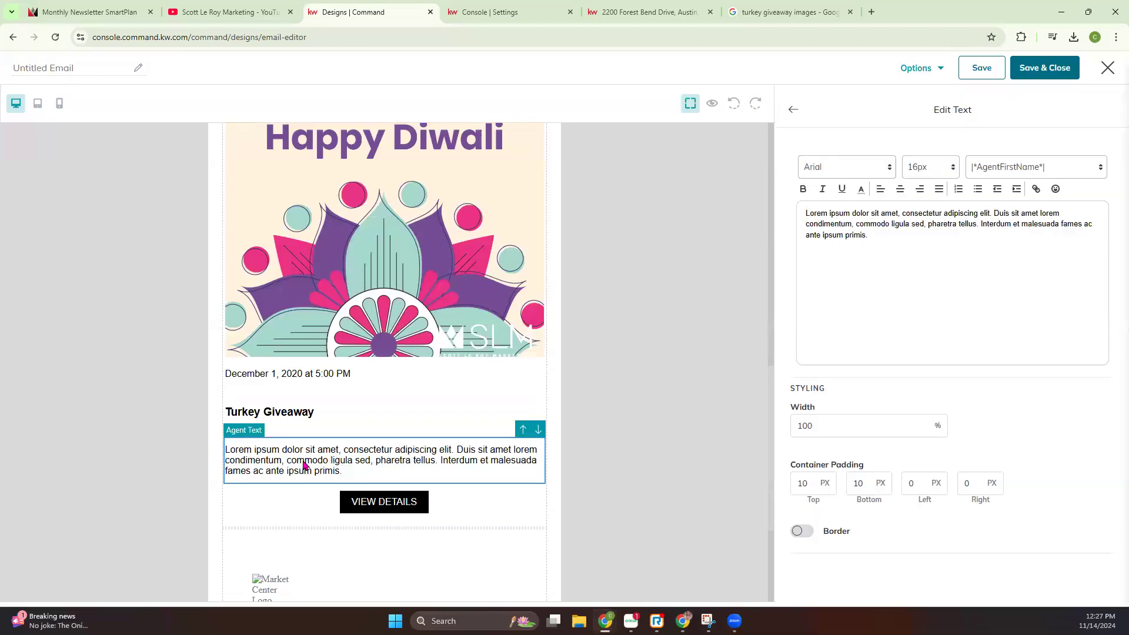
# Set the width of the event's VIEW DETAILS button to Fill Container
pyautogui.click(383, 509)
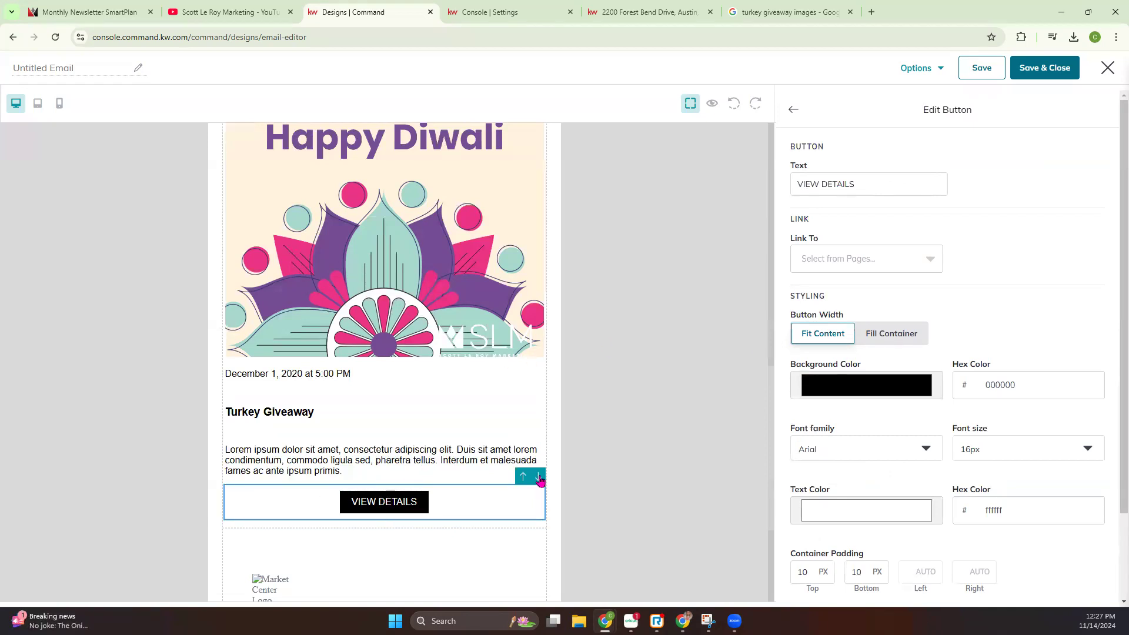
pyautogui.scroll(10, 479, 460)
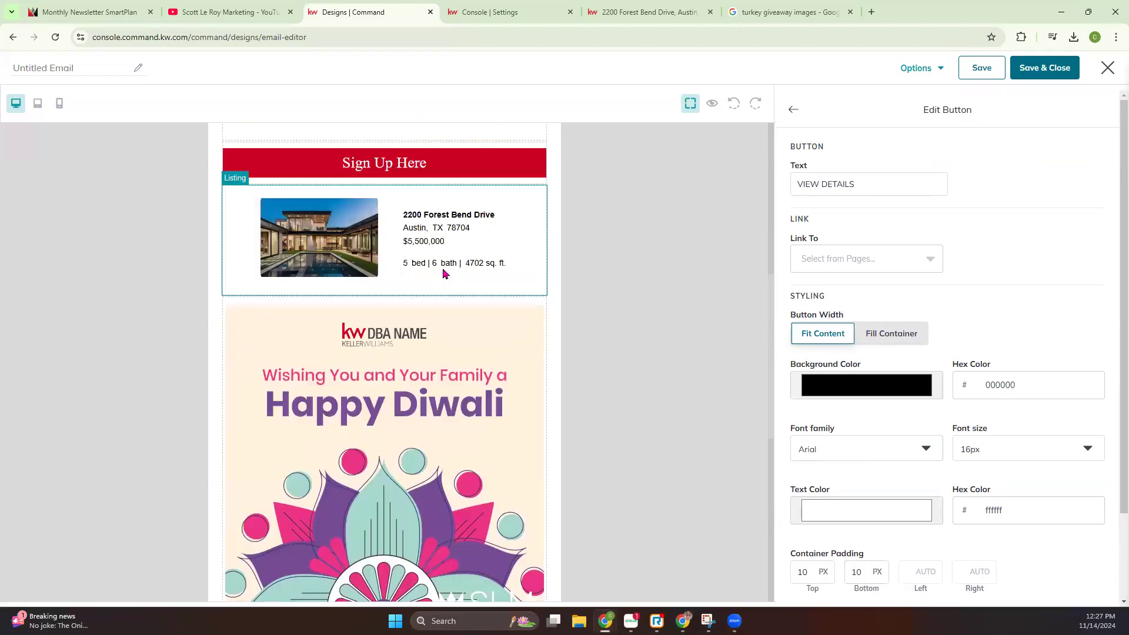
pyautogui.scroll(-2, 858, 216)
pyautogui.click(894, 229)
pyautogui.scroll(-8, 346, 434)
pyautogui.scroll(-4, 346, 433)
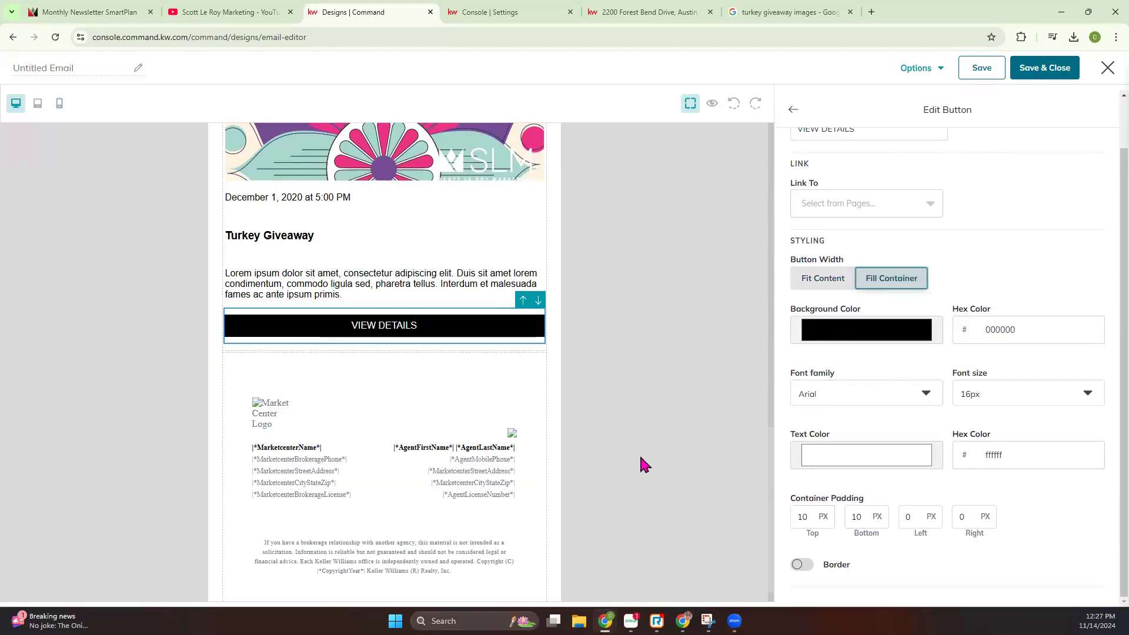
# Add a Video block between the event's VIEW DETAILS button and the legal footer
pyautogui.click(792, 109)
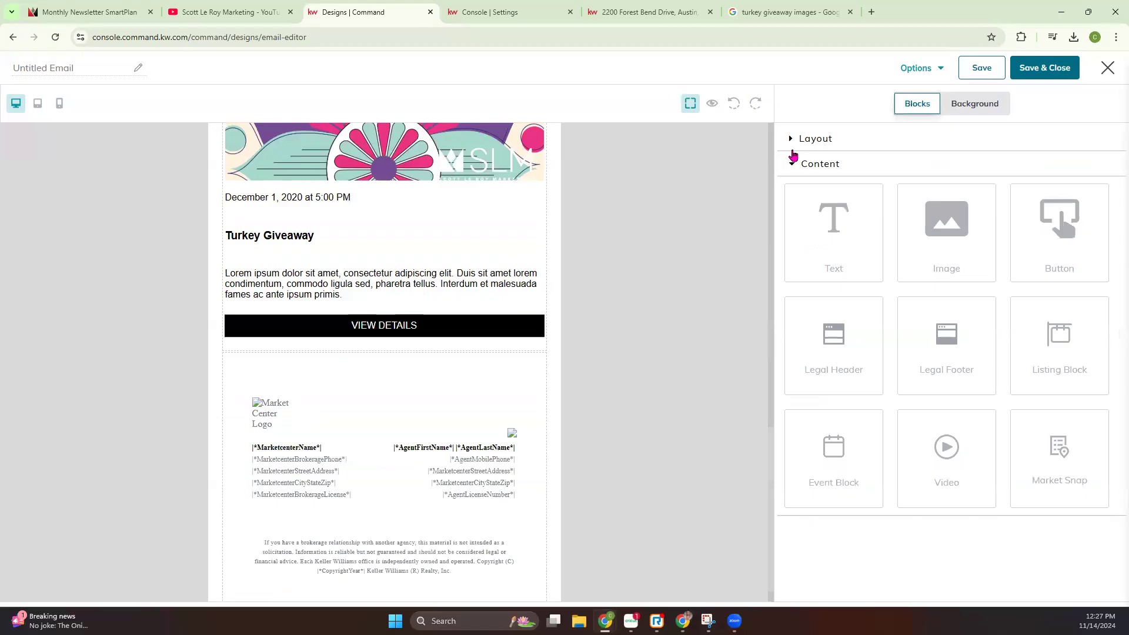
pyautogui.moveTo(953, 453); pyautogui.dragTo(501, 350)
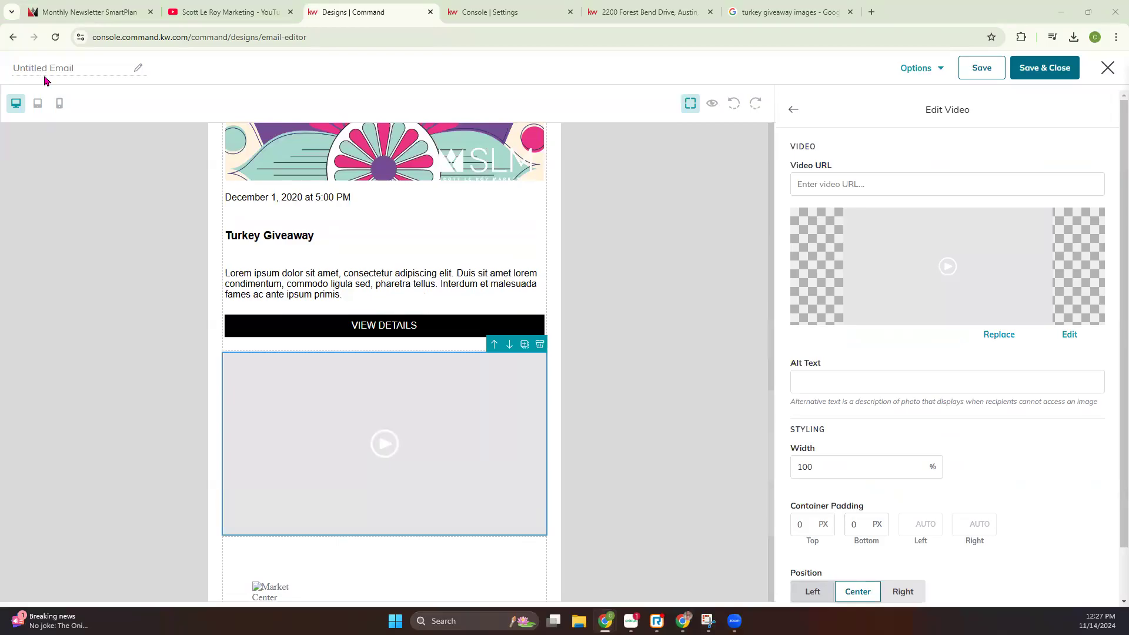
# Switch to YouTube, open the video "Nurture Your Database: Email Campaigns 8/8", pause it and copy its URL
pyautogui.click(212, 12)
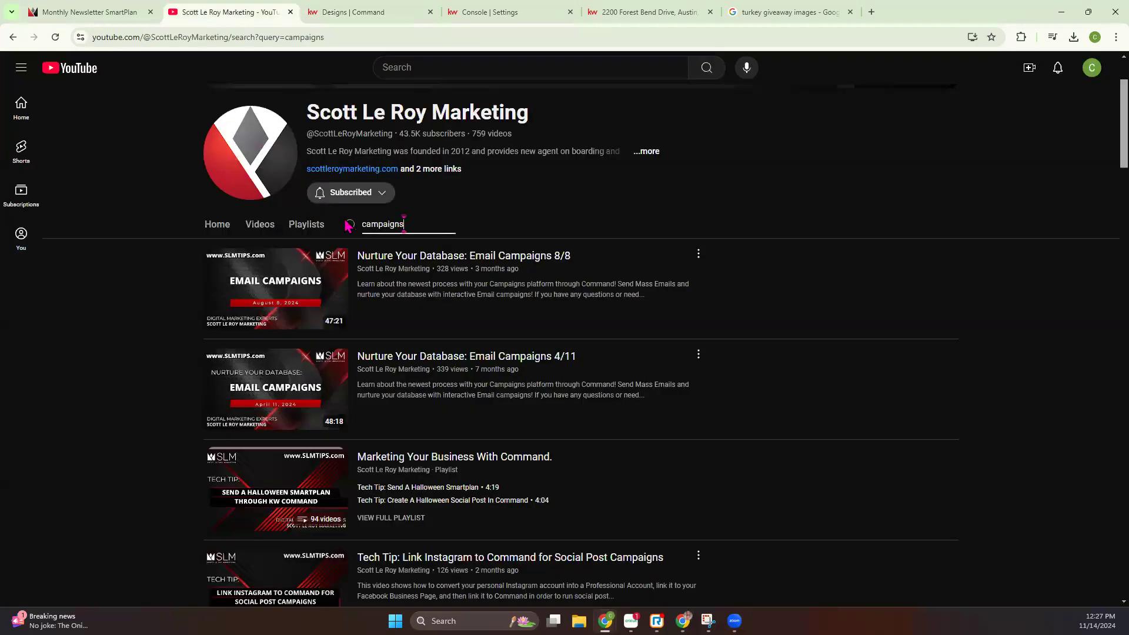
pyautogui.click(475, 321)
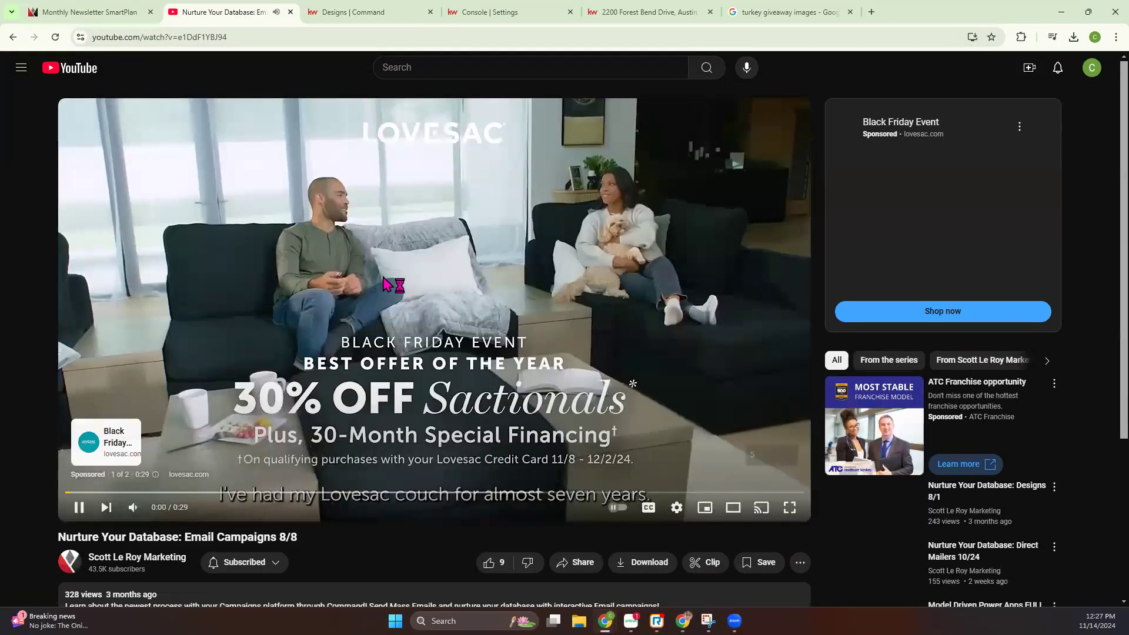
pyautogui.click(388, 285)
pyautogui.click(237, 37)
pyautogui.hotkey('ctrl', 'c')
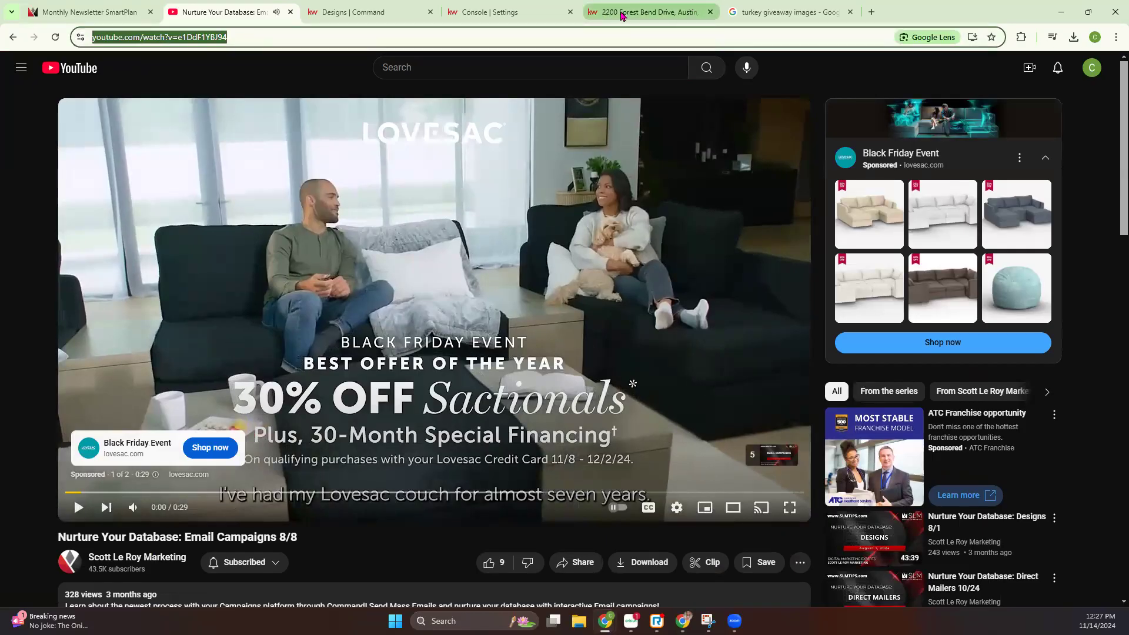
pyautogui.click(367, 12)
pyautogui.click(801, 181)
pyautogui.hotkey('ctrl', 'v')
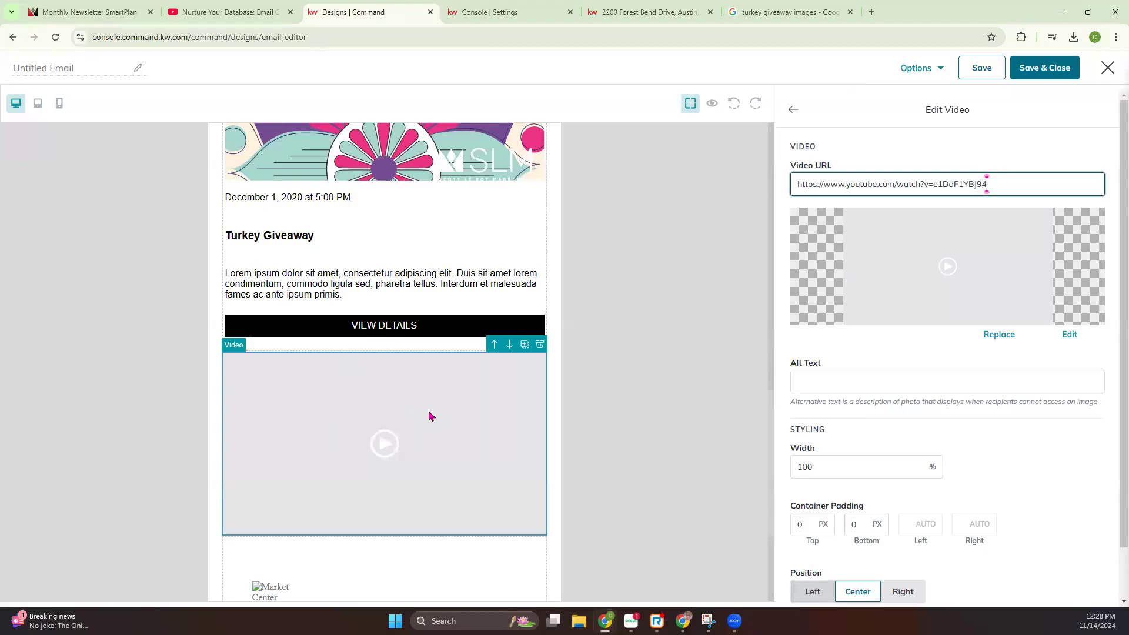
# Replace the video's thumbnail with the gray play-symbol image hfU0z0GrIW.png from the saved images
pyautogui.click(999, 335)
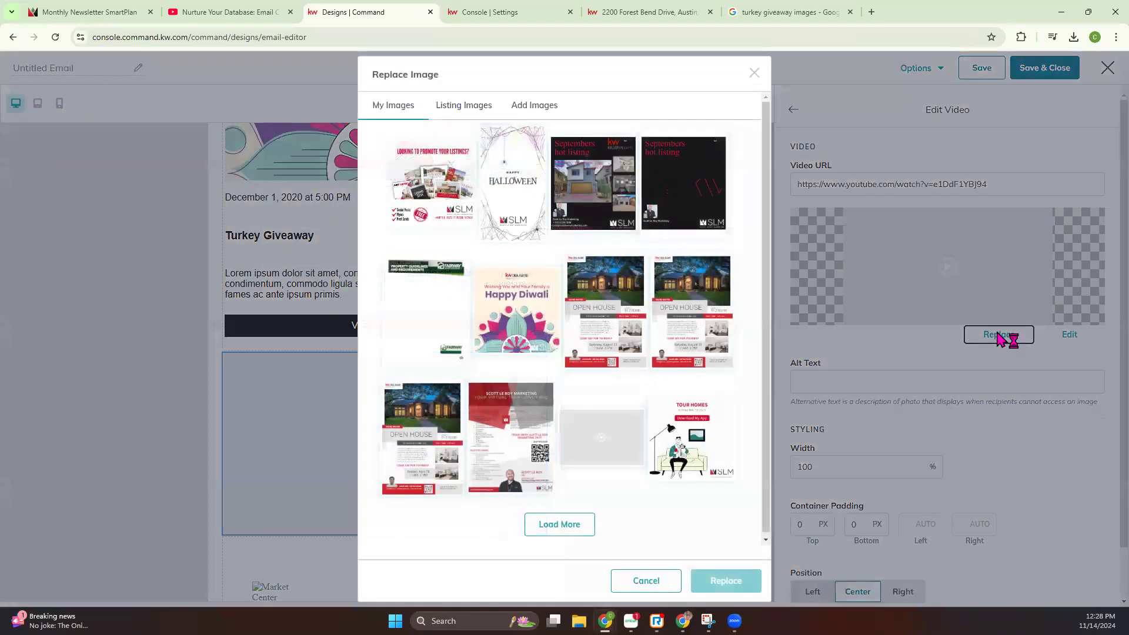
pyautogui.click(592, 440)
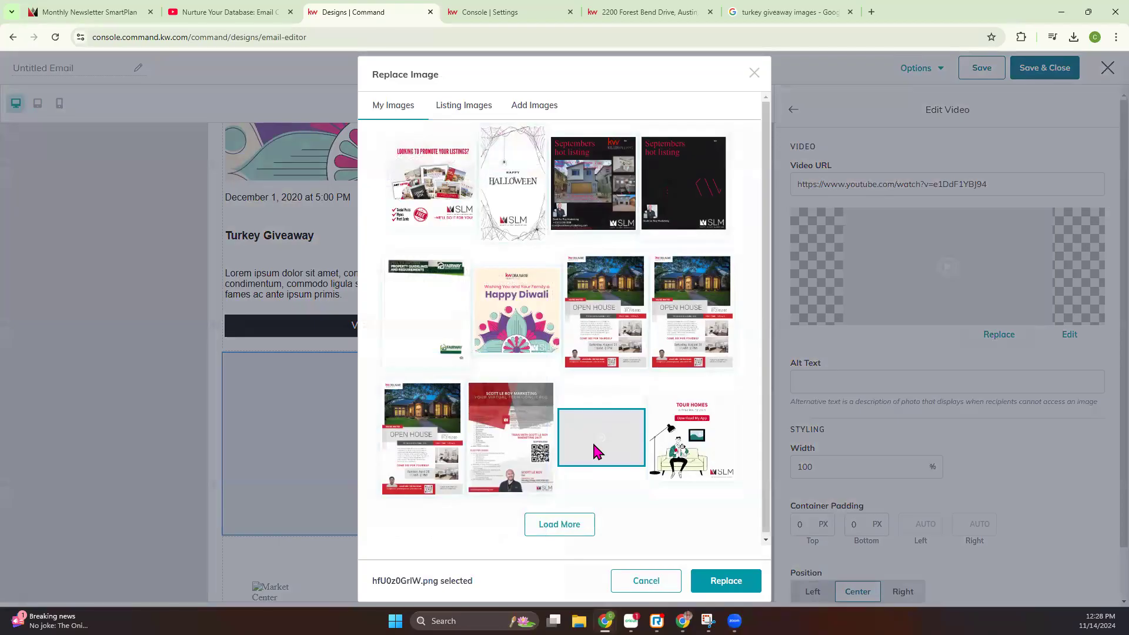
pyautogui.click(726, 581)
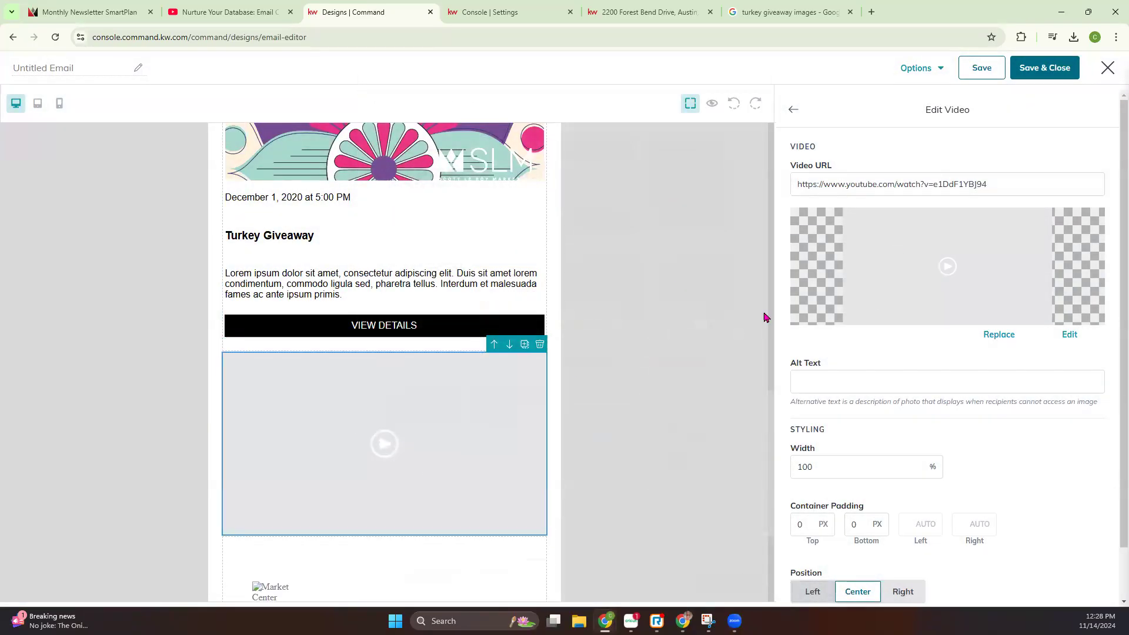
pyautogui.scroll(-2, 764, 317)
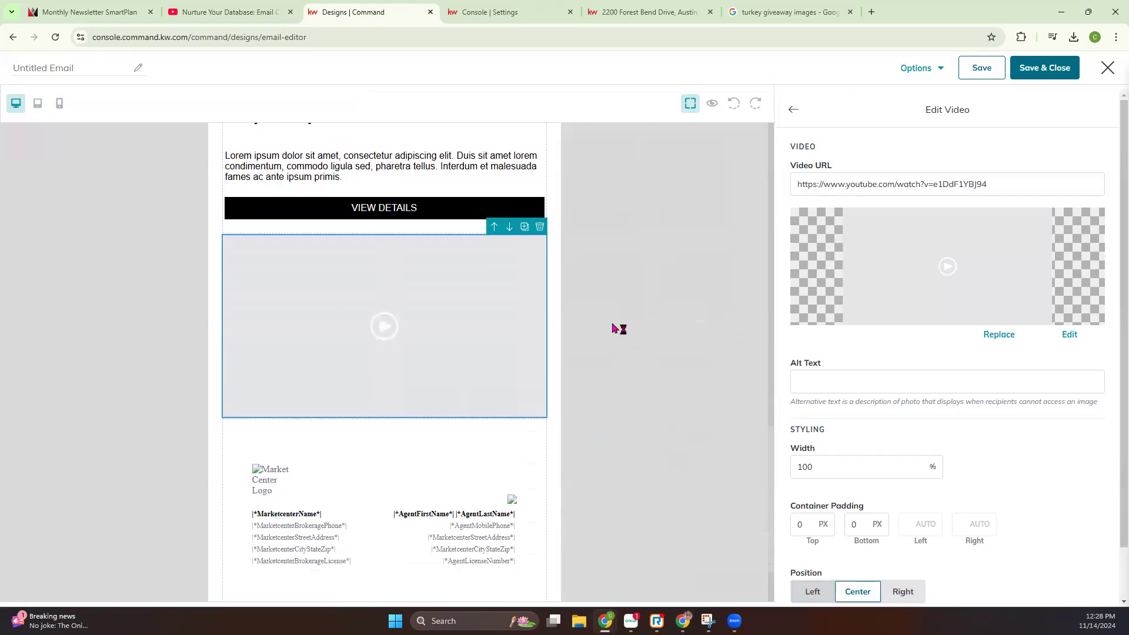
# Replace the video's thumbnail with the landscape Memorial Day image from the additional saved images
pyautogui.click(999, 334)
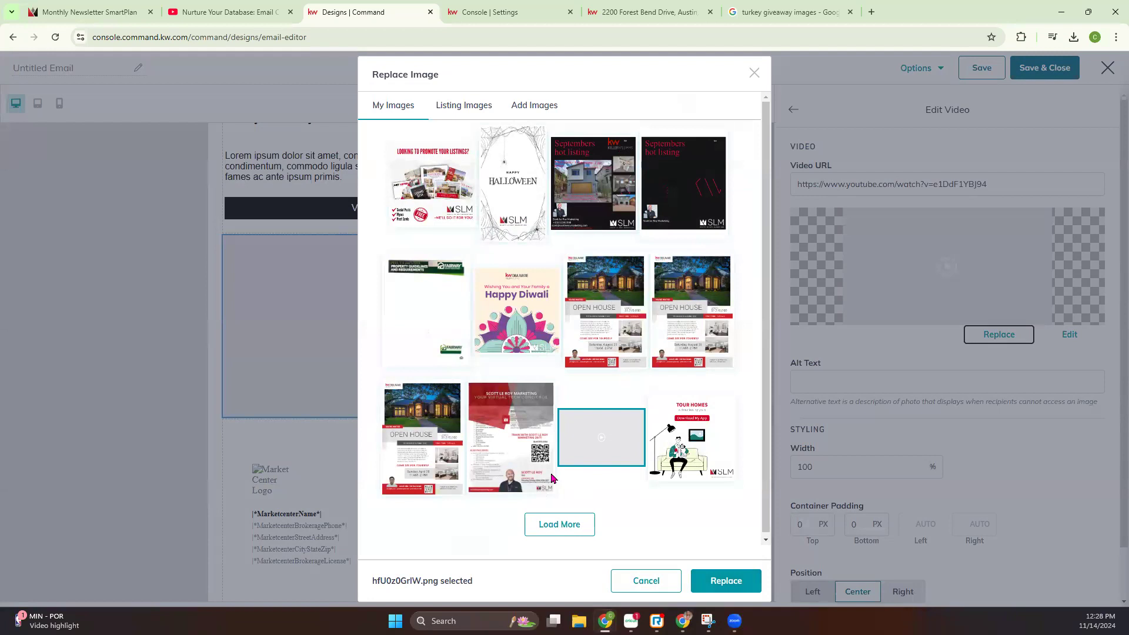
pyautogui.click(559, 524)
pyautogui.scroll(-3, 605, 435)
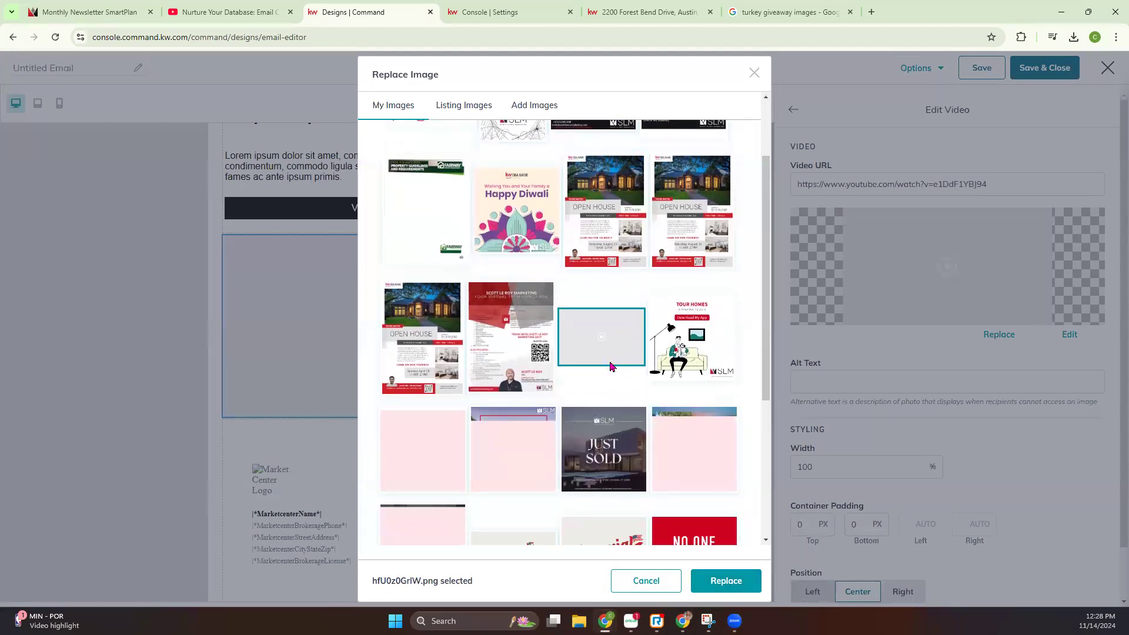
pyautogui.scroll(-2, 627, 372)
pyautogui.click(511, 334)
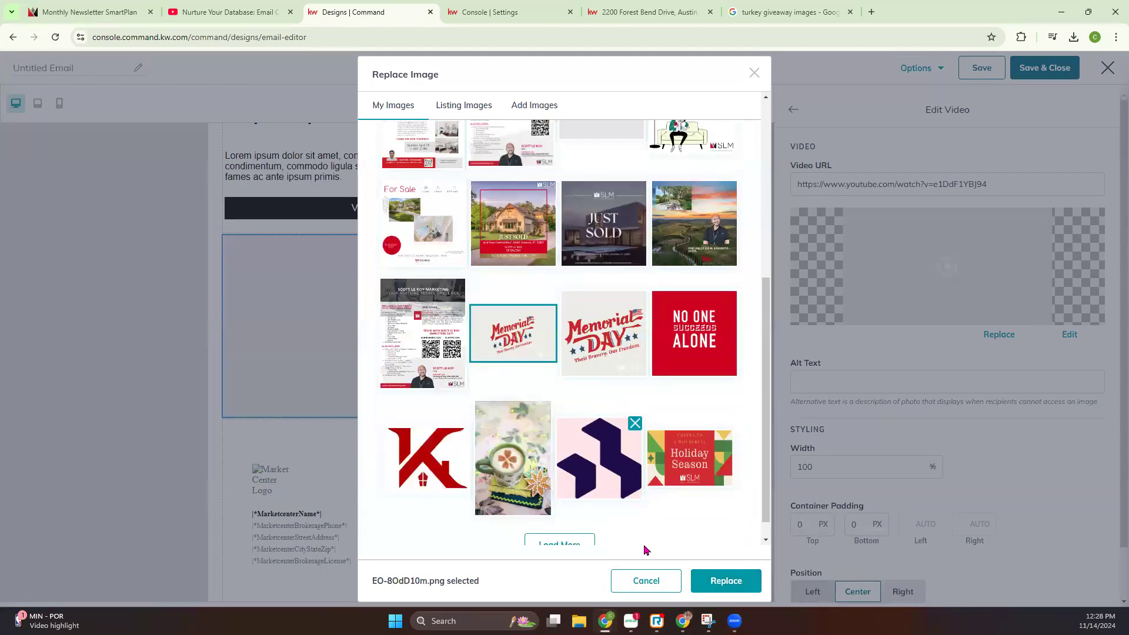
pyautogui.click(715, 582)
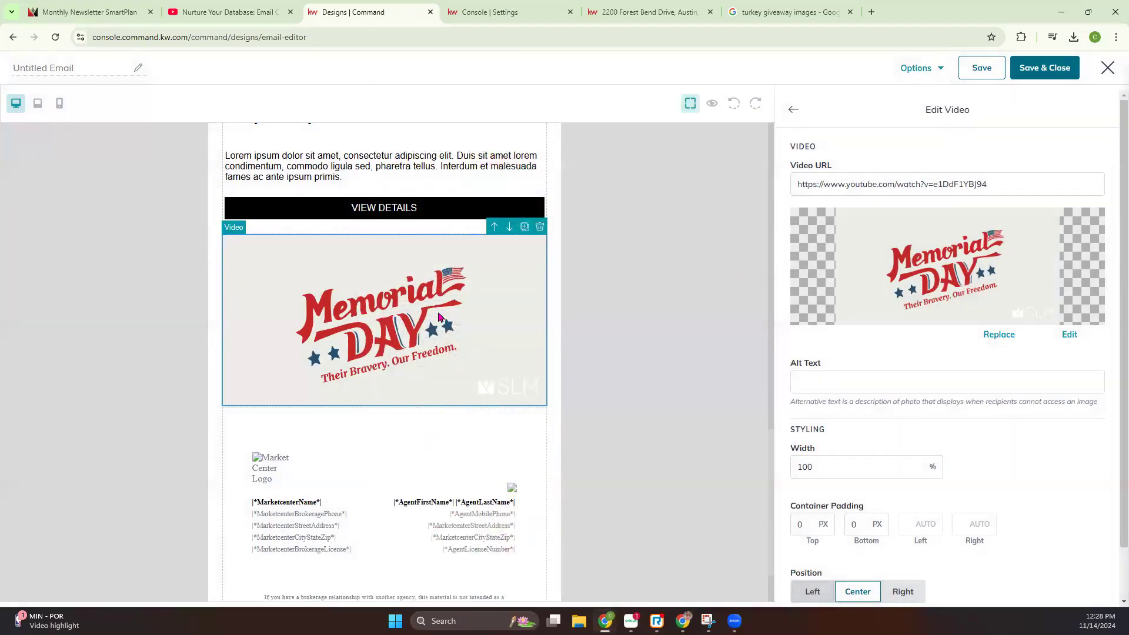
# Try turning on the Video block's border, and turn it off again
pyautogui.scroll(-1, 953, 403)
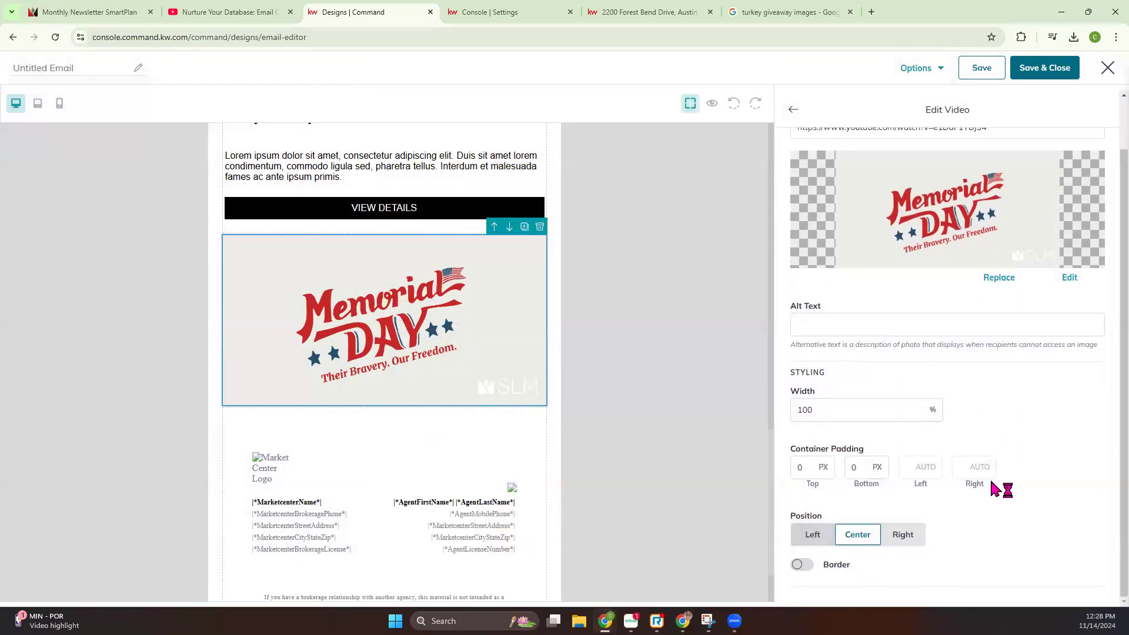
pyautogui.click(806, 569)
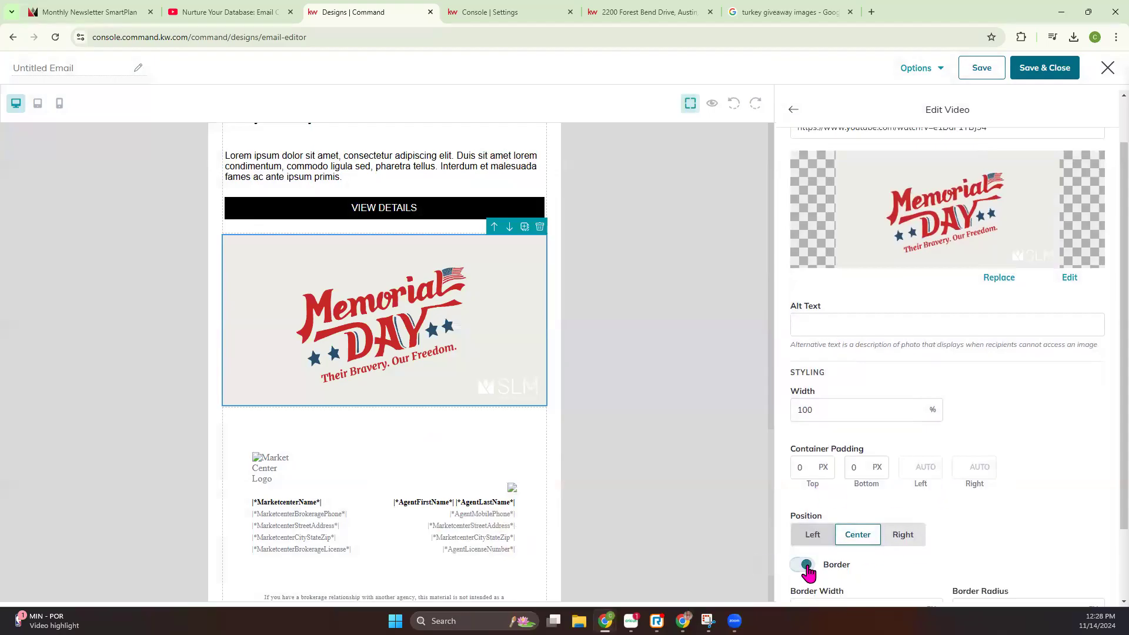
pyautogui.click(806, 568)
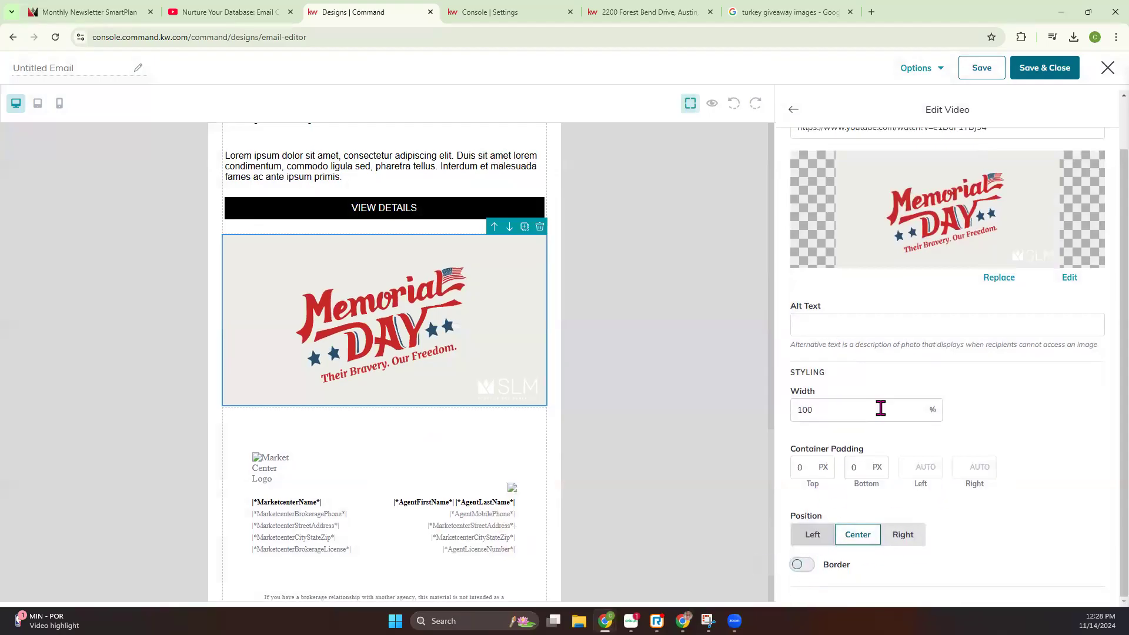
# Add a Market Snap block between the video and the legal footer
pyautogui.click(793, 109)
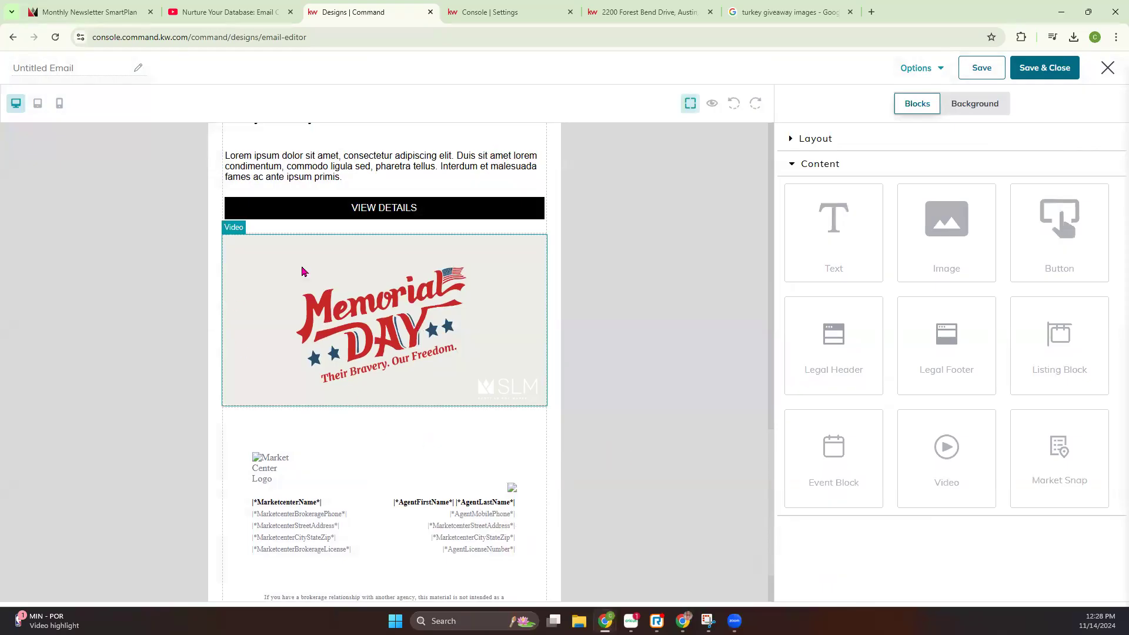
pyautogui.moveTo(1060, 459); pyautogui.dragTo(499, 419)
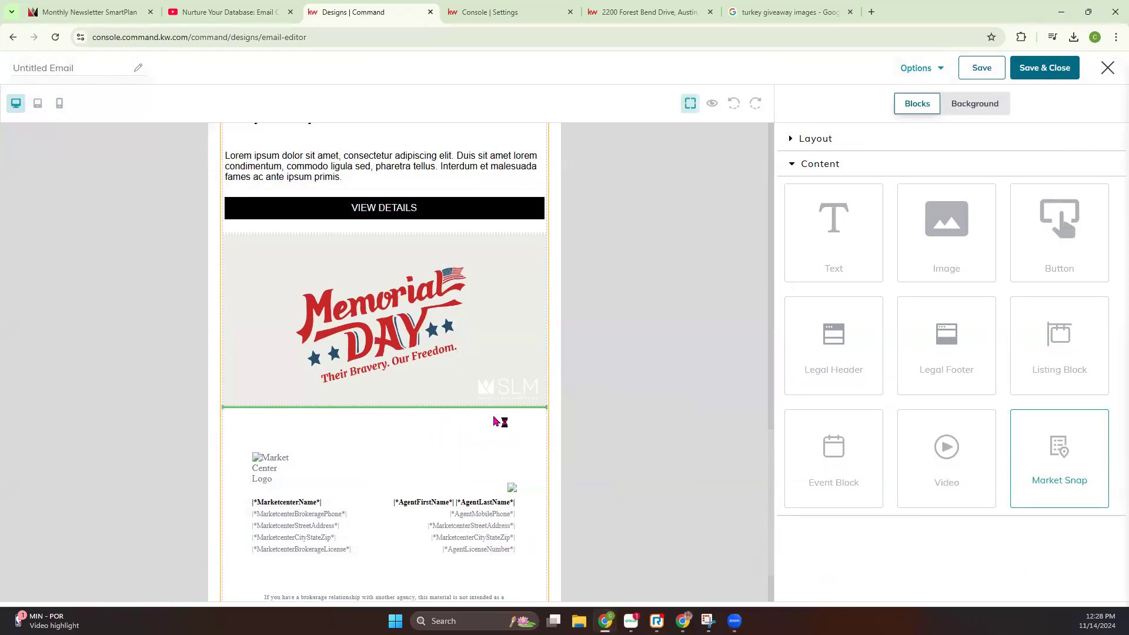
pyautogui.scroll(-4, 500, 421)
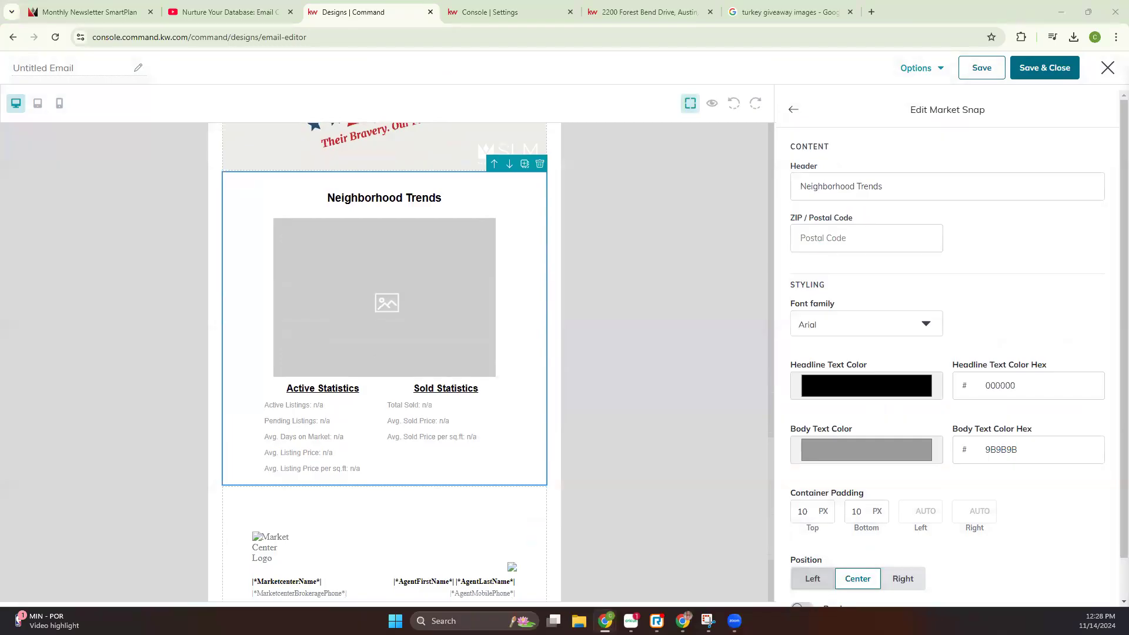
# Set the Market Snap's ZIP code to 78704 and its header to "Austin, TX"
pyautogui.click(826, 238)
pyautogui.write('78704')
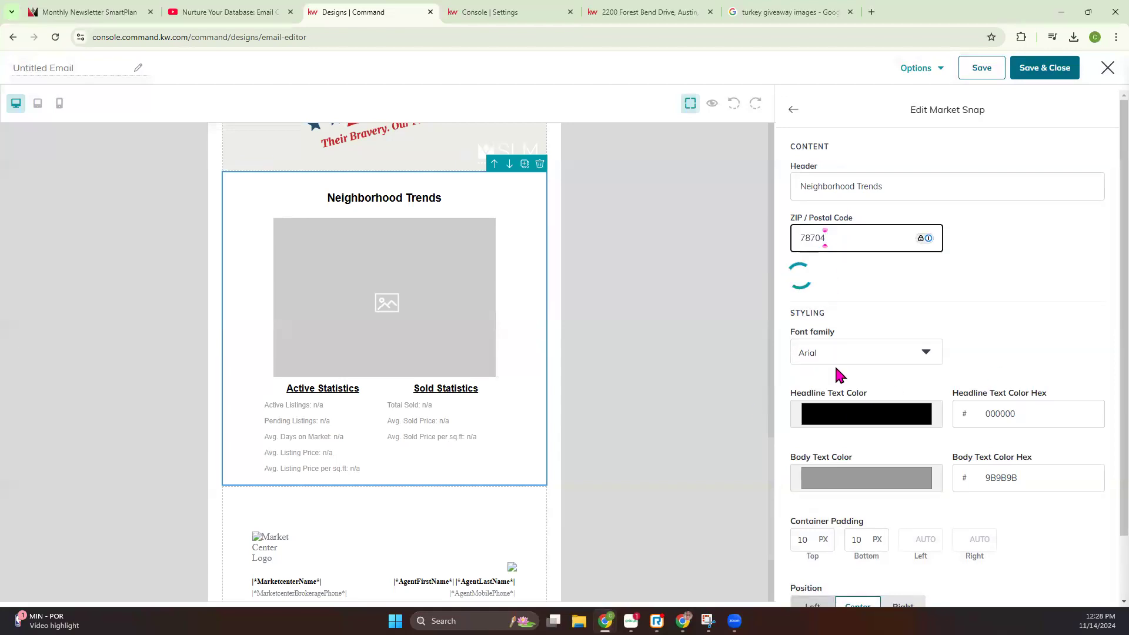
pyautogui.moveTo(890, 189); pyautogui.dragTo(724, 202)
pyautogui.write('A')
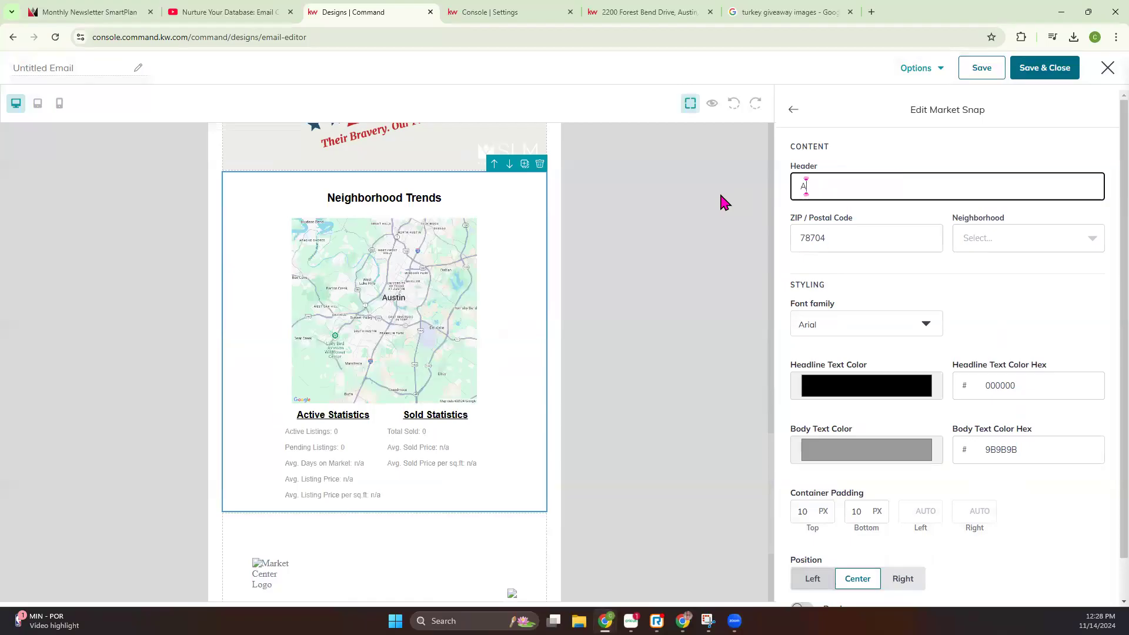
pyautogui.write('ustin, TY')
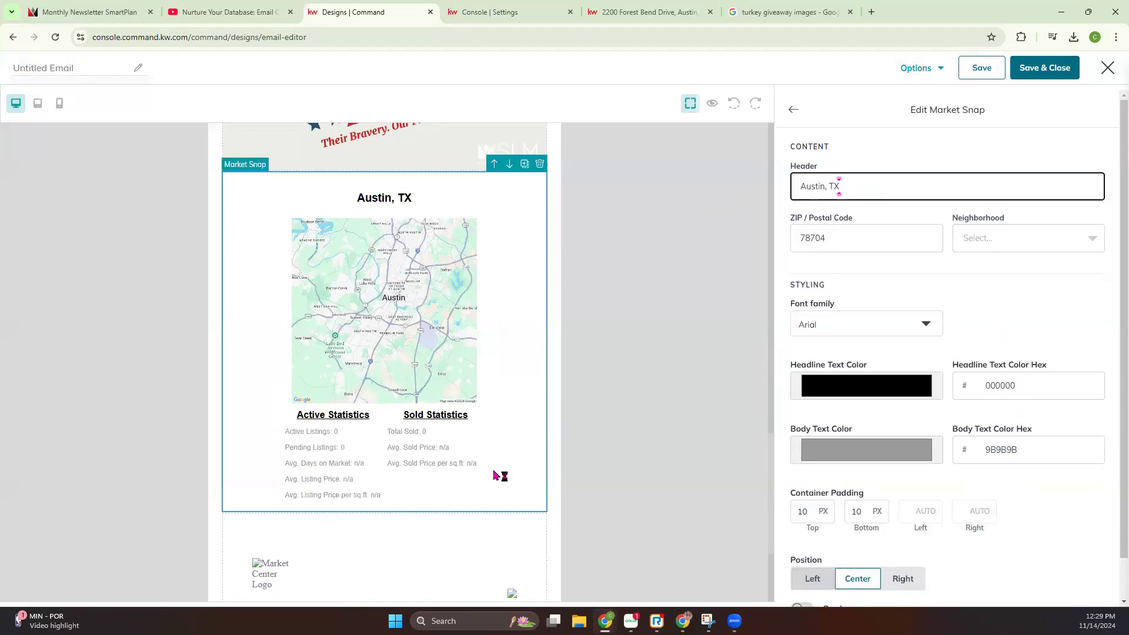
pyautogui.scroll(-1, 801, 400)
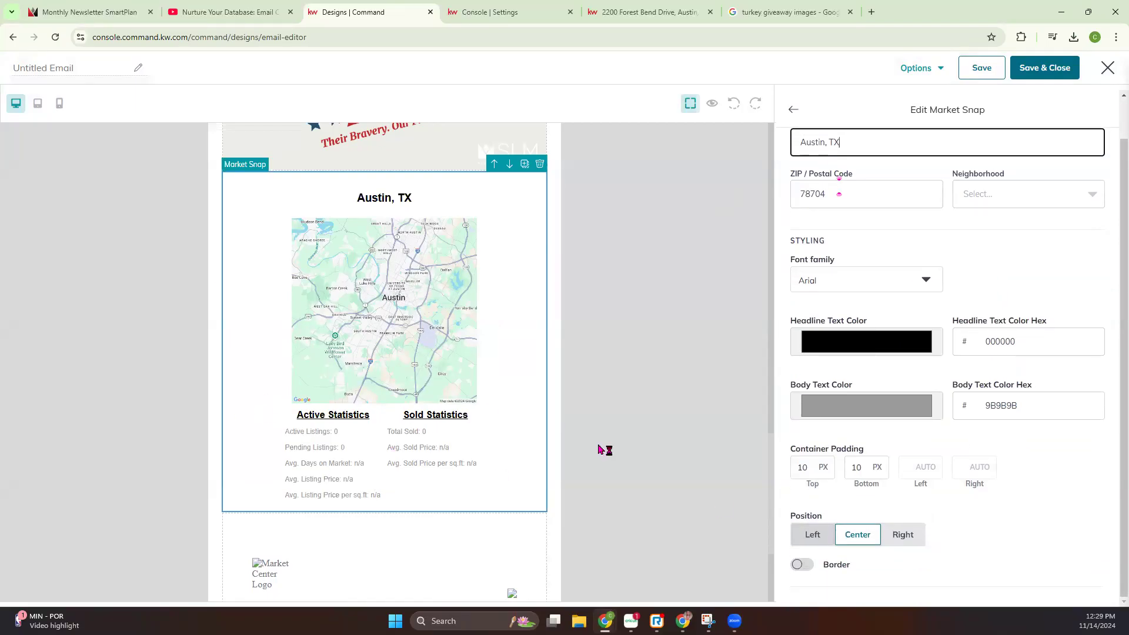
pyautogui.scroll(4, 208, 361)
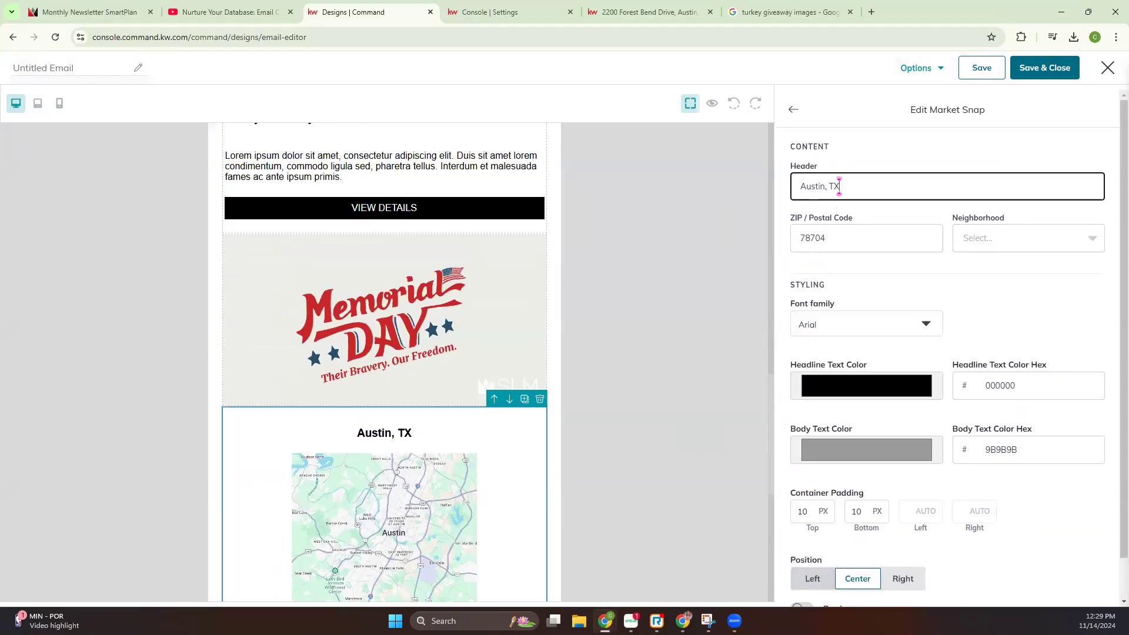
# Look up the company's ZIP code in the footer of the Monthly Newsletter SmartPlan page, and return to the email editor
pyautogui.click(121, 13)
pyautogui.scroll(-6, 108, 355)
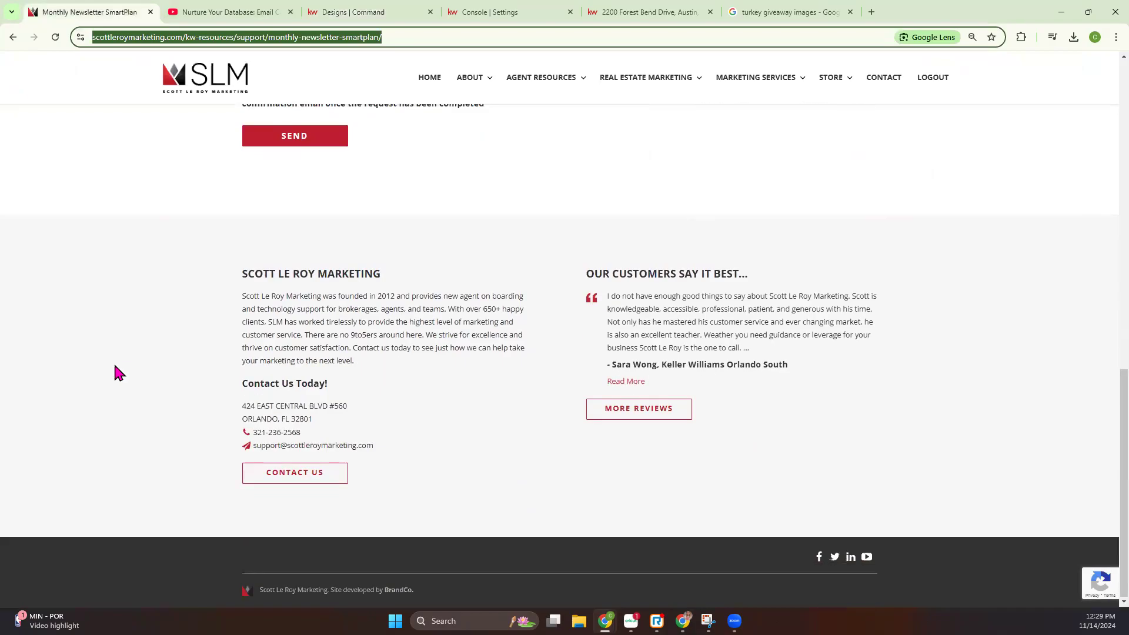
pyautogui.doubleClick(303, 418)
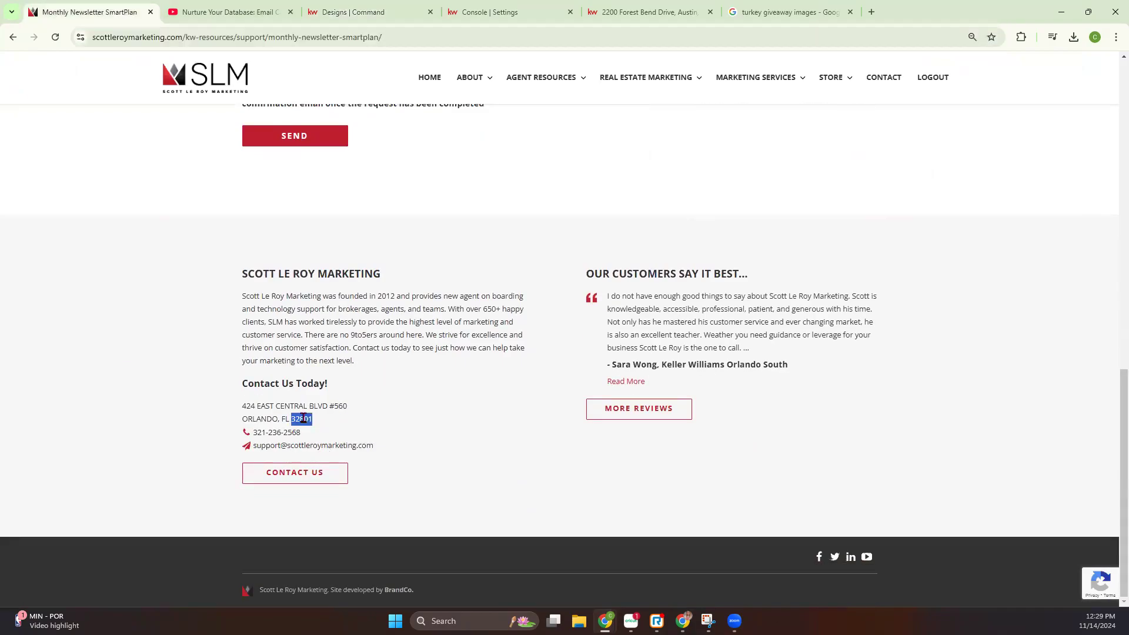
pyautogui.click(498, 10)
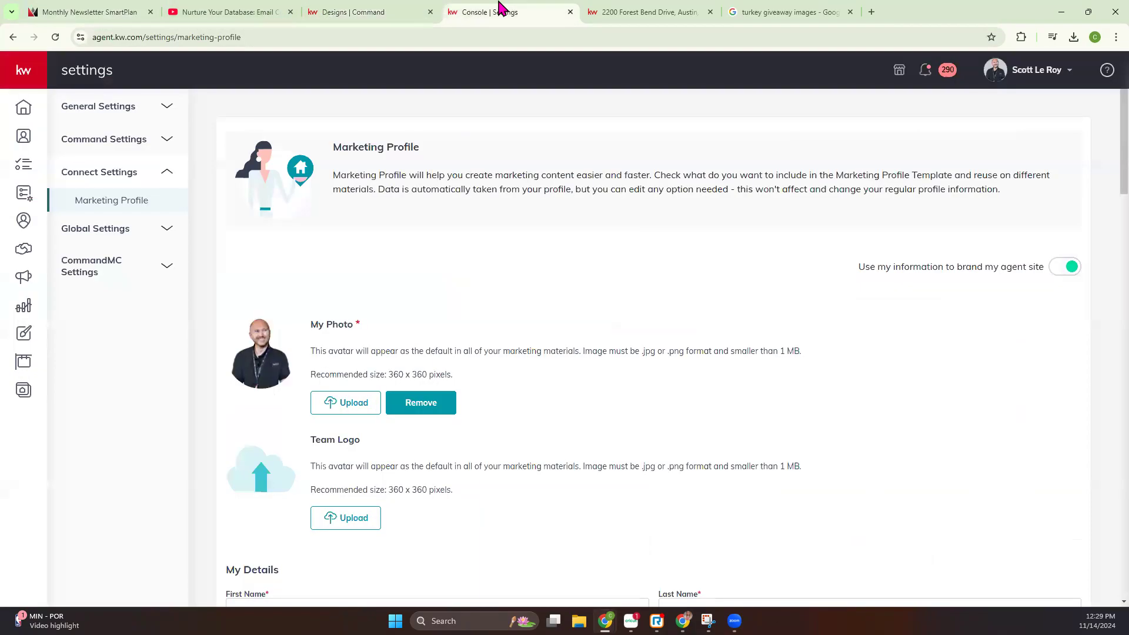
pyautogui.click(381, 10)
# Try 32801 as the Market Snap's ZIP code, and undo the change
pyautogui.scroll(-6, 427, 462)
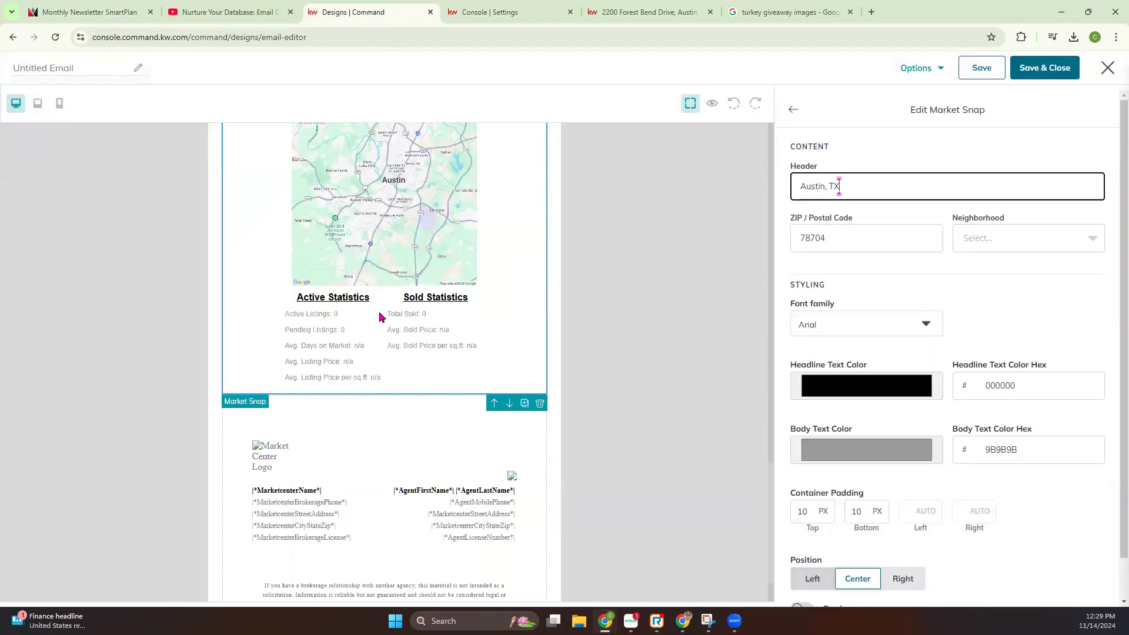
pyautogui.moveTo(850, 237); pyautogui.dragTo(776, 245)
pyautogui.write('32801')
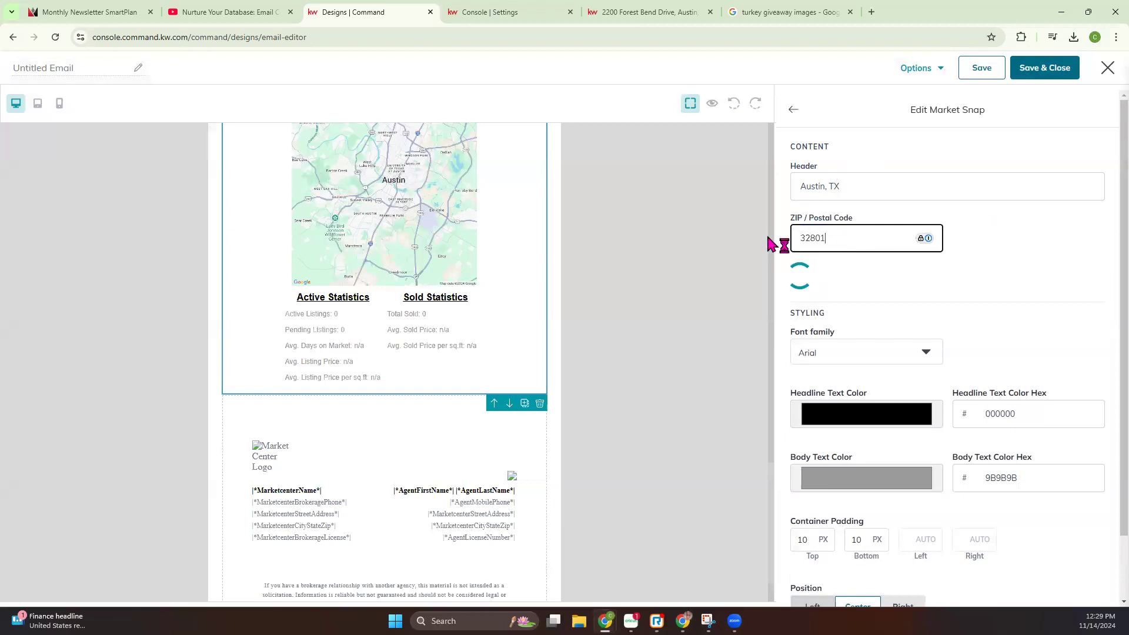
pyautogui.hotkey('ctrl', 'z')
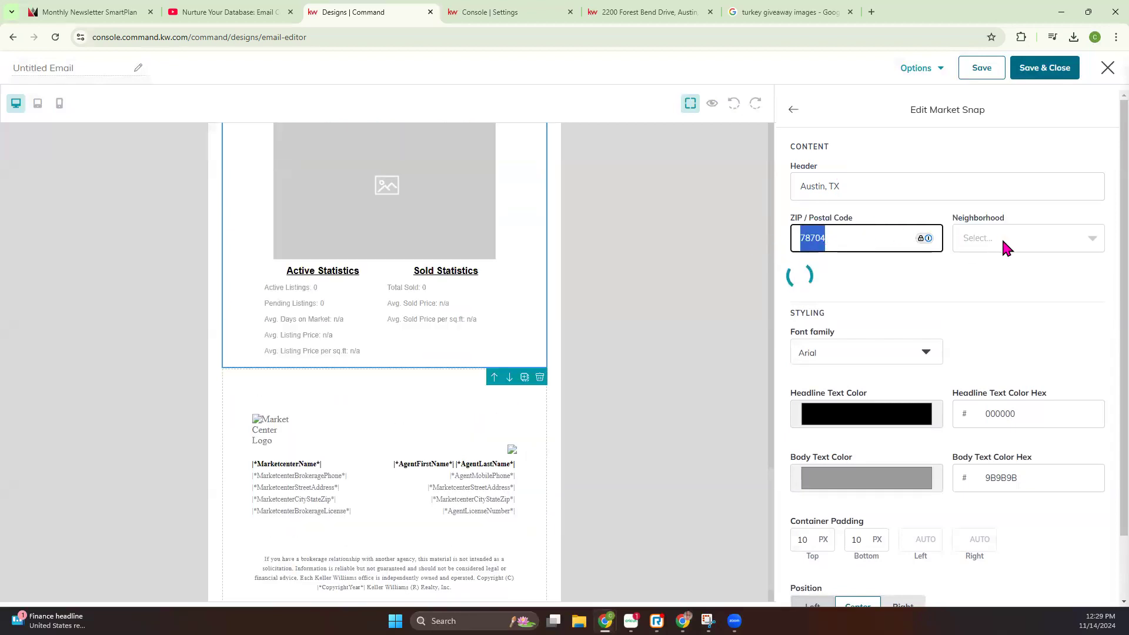
# Try West Congress and Bouldin Creek East as the Market Snap's neighborhood
pyautogui.click(1000, 237)
pyautogui.click(991, 323)
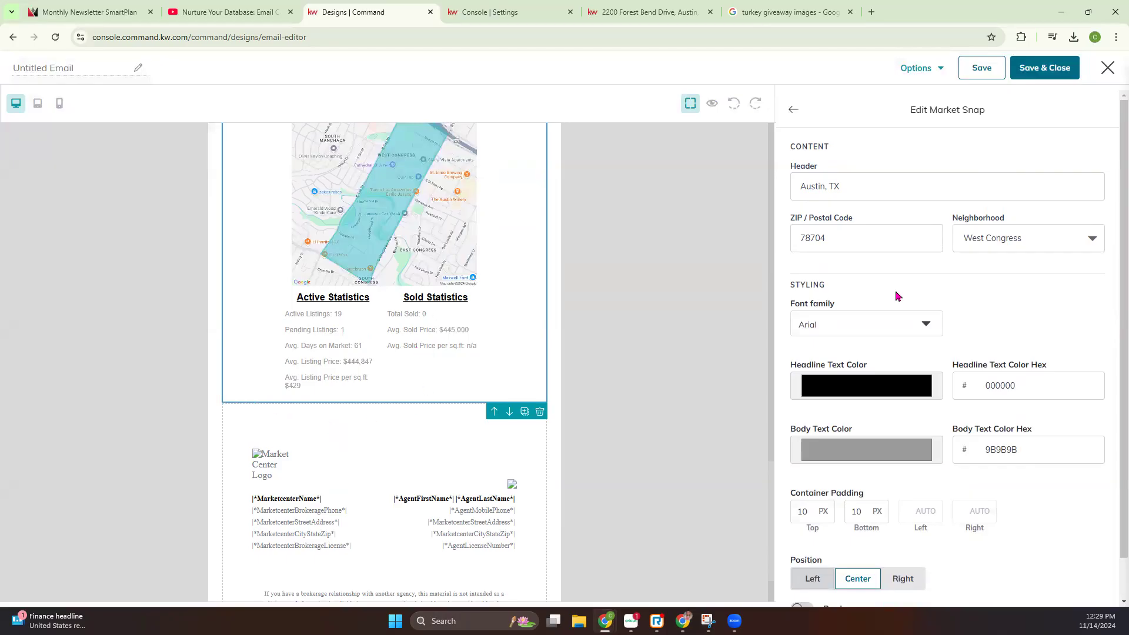
pyautogui.click(1006, 244)
pyautogui.click(999, 381)
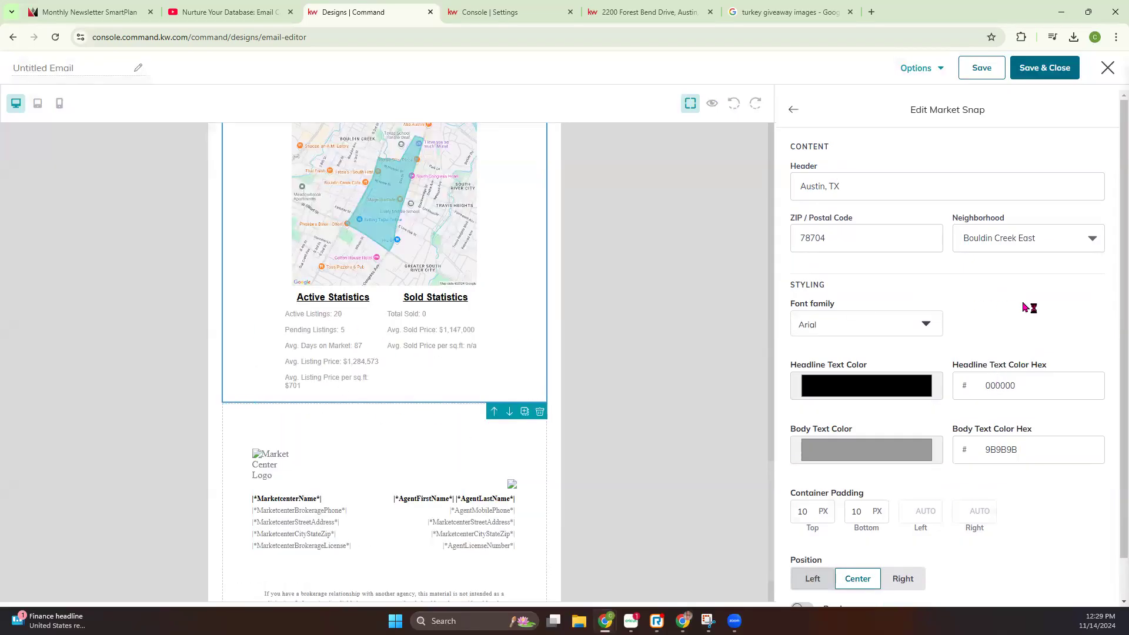
# Set the Market Snap's neighborhood to East Congress and check its map and statistics
pyautogui.click(1057, 248)
pyautogui.click(1011, 406)
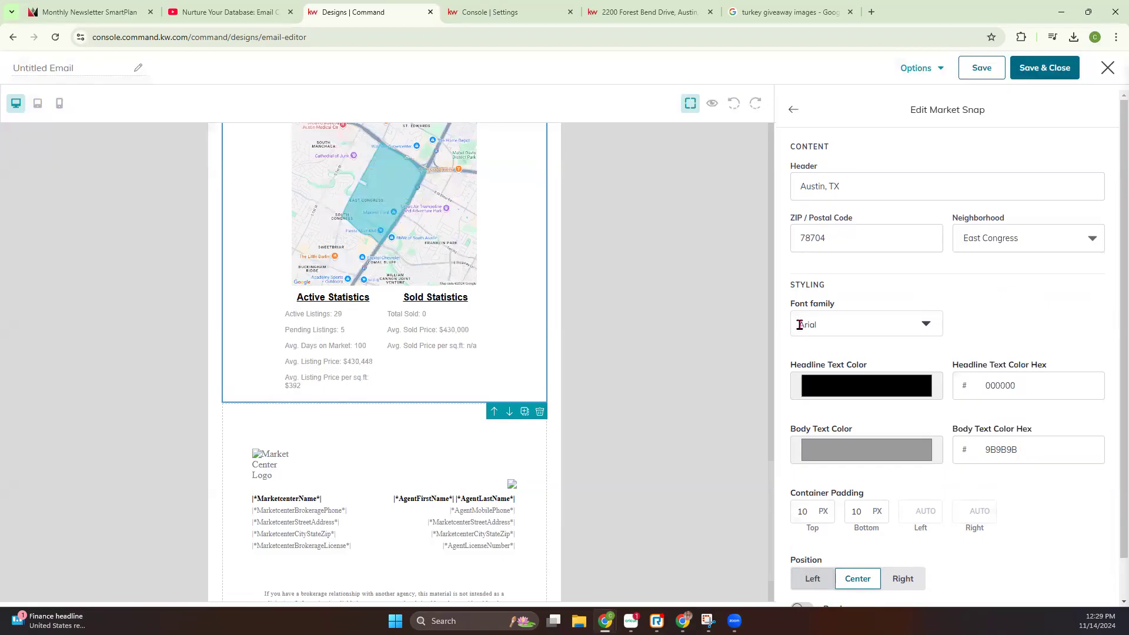
pyautogui.scroll(2, 453, 253)
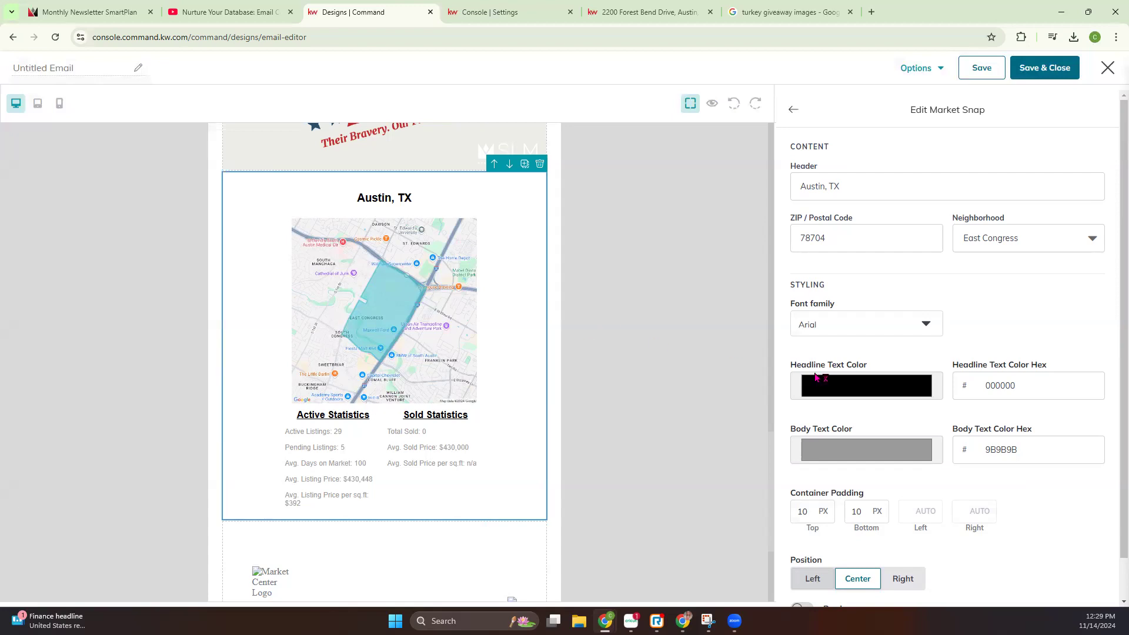
# Set the Market Snap's font family to Lucida Sans and its headline text color to dark red c20505
pyautogui.click(833, 323)
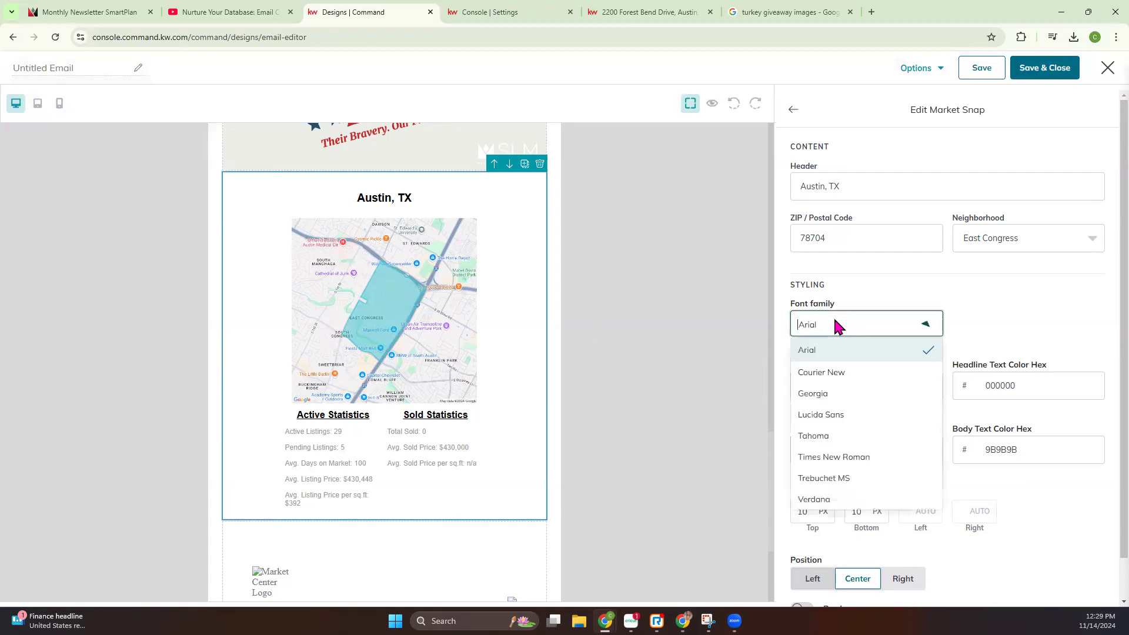
pyautogui.click(829, 416)
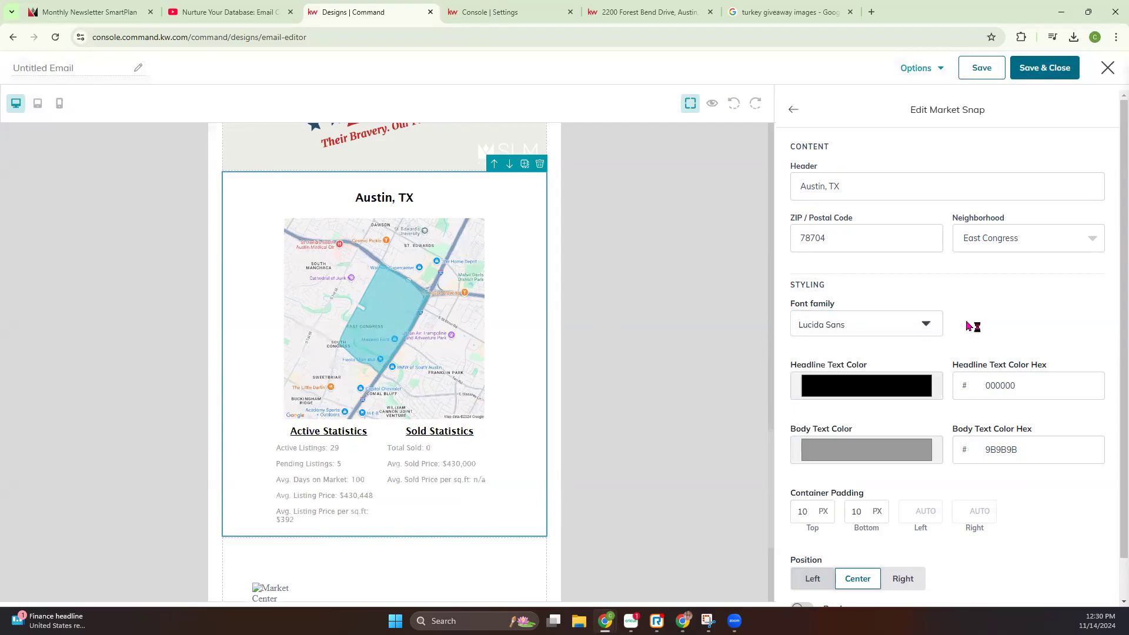
pyautogui.click(867, 392)
pyautogui.moveTo(865, 448); pyautogui.dragTo(922, 422)
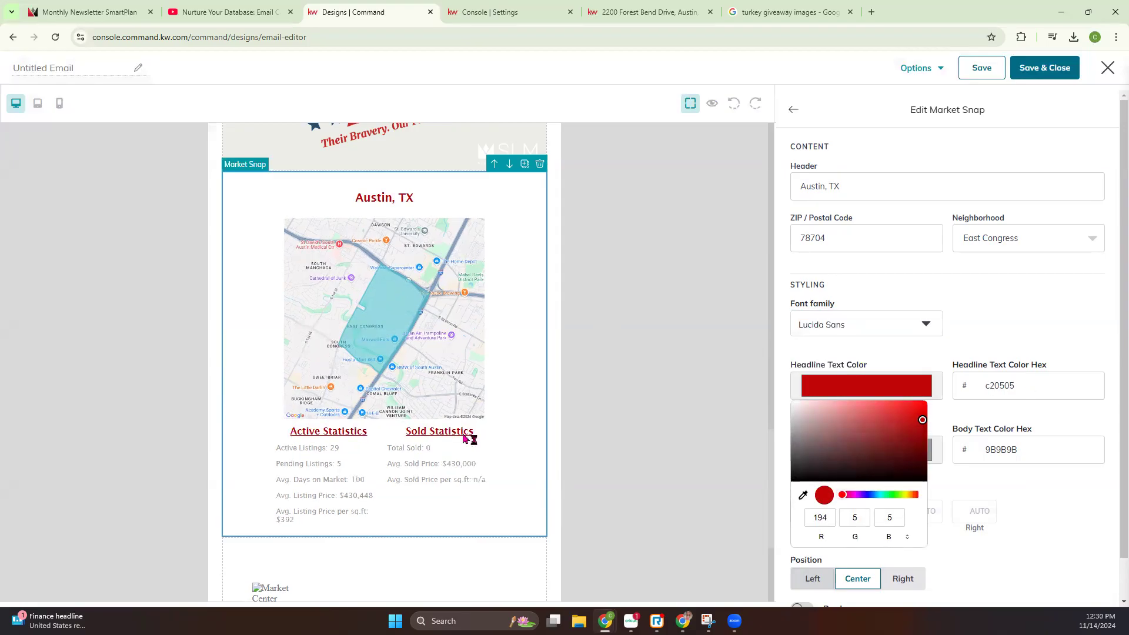
pyautogui.click(1051, 345)
# Set the Market Snap's body text color to bright red f21c1c
pyautogui.click(866, 455)
pyautogui.moveTo(839, 329); pyautogui.dragTo(910, 292)
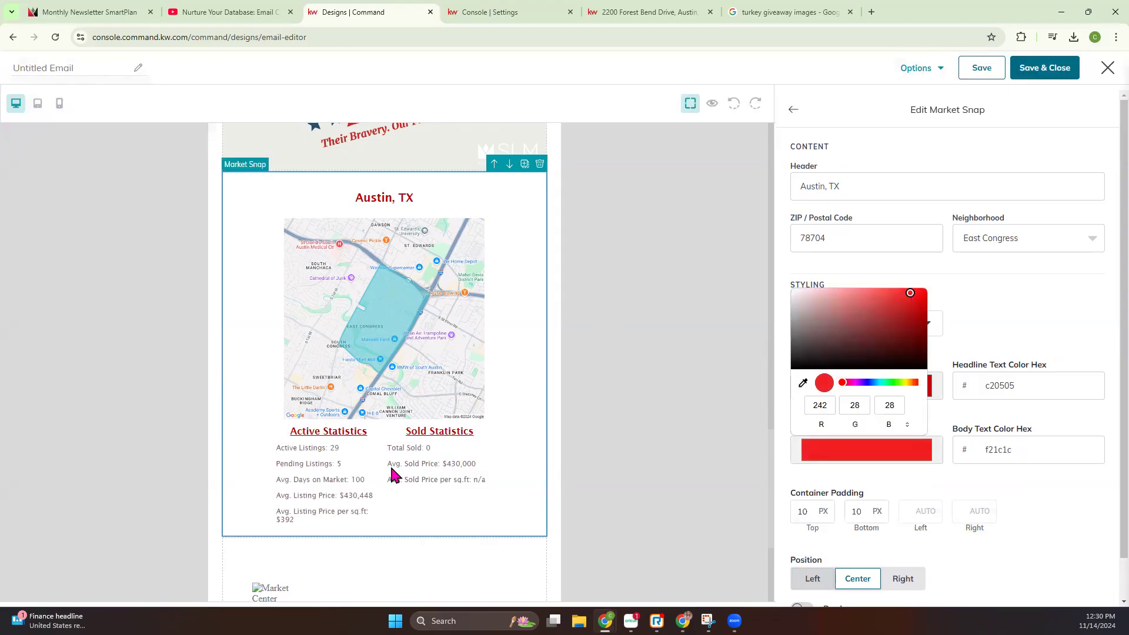
pyautogui.click(1095, 332)
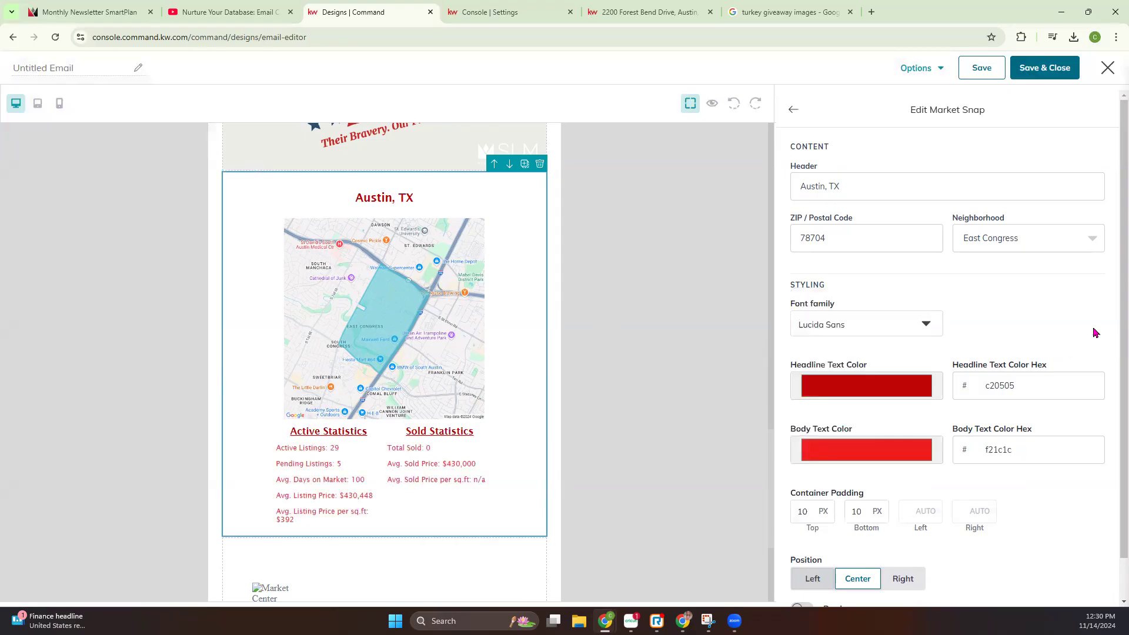
# Try a border around the Market Snap block, remove it, and leave the block's settings
pyautogui.scroll(-1, 905, 521)
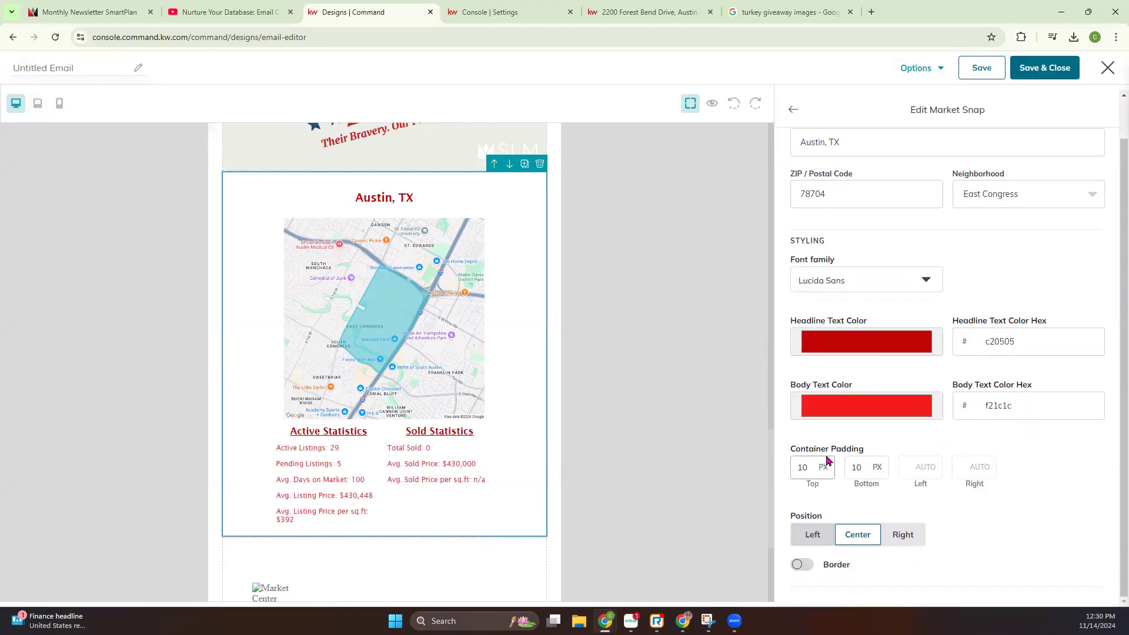
pyautogui.click(799, 564)
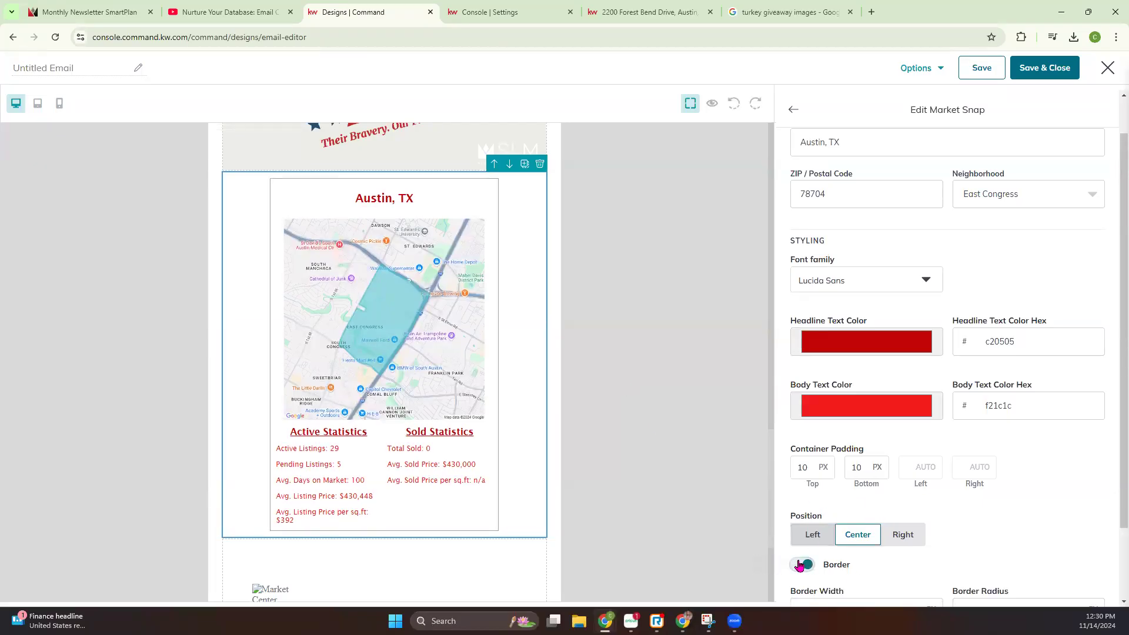
pyautogui.click(799, 564)
pyautogui.scroll(1, 927, 435)
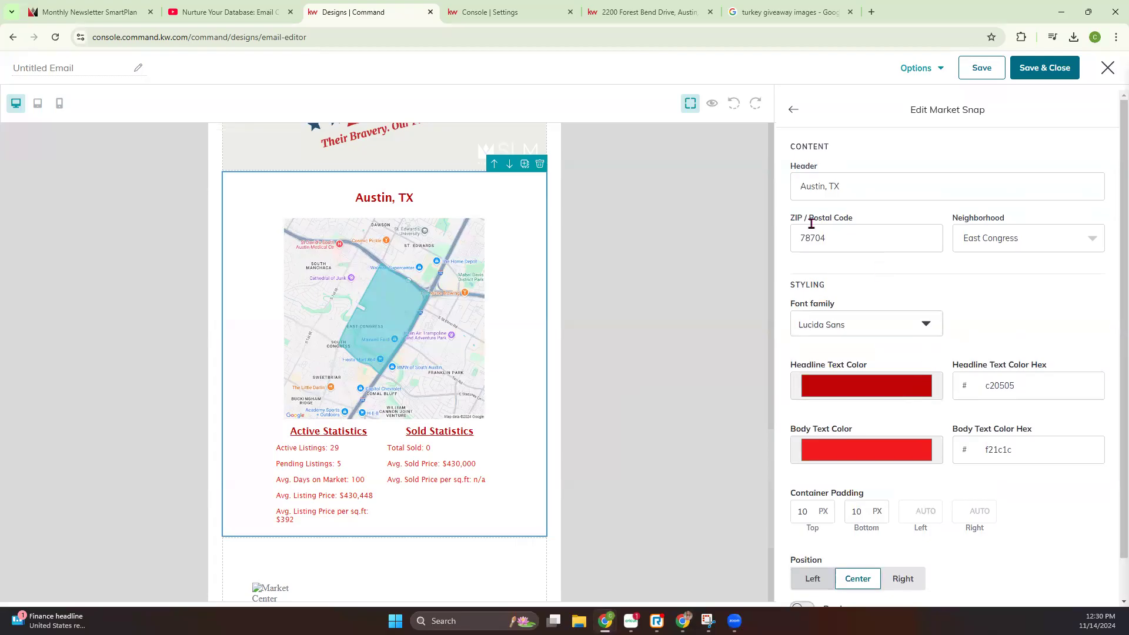
pyautogui.click(792, 111)
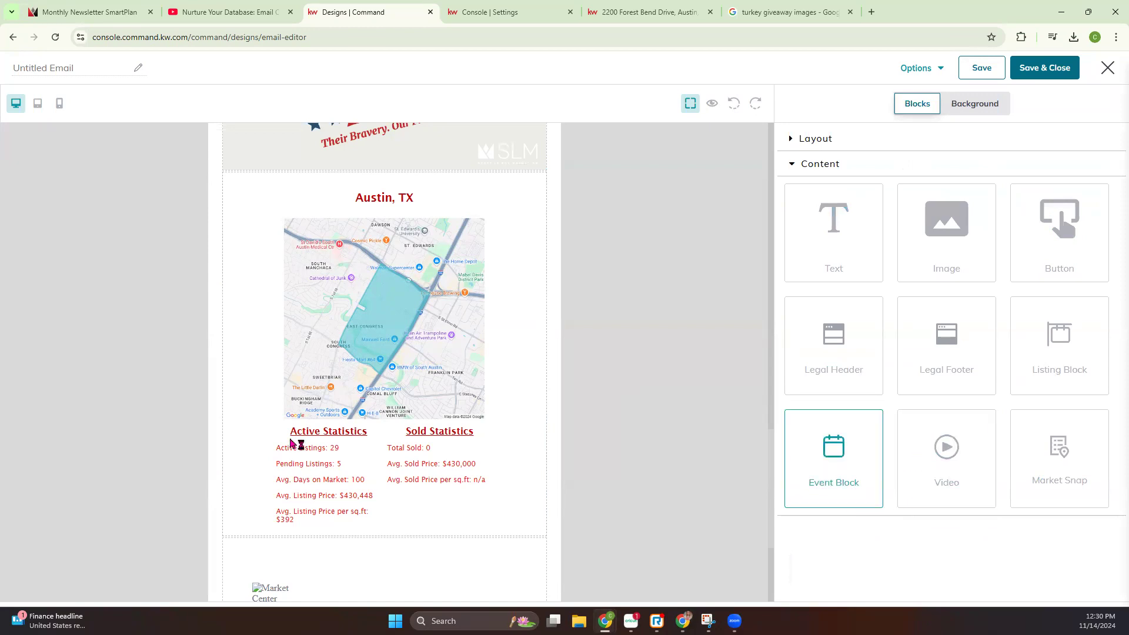
# Review the newsletter's image, button, listing, event and video blocks, and check the email in desktop preview
pyautogui.scroll(20, 435, 413)
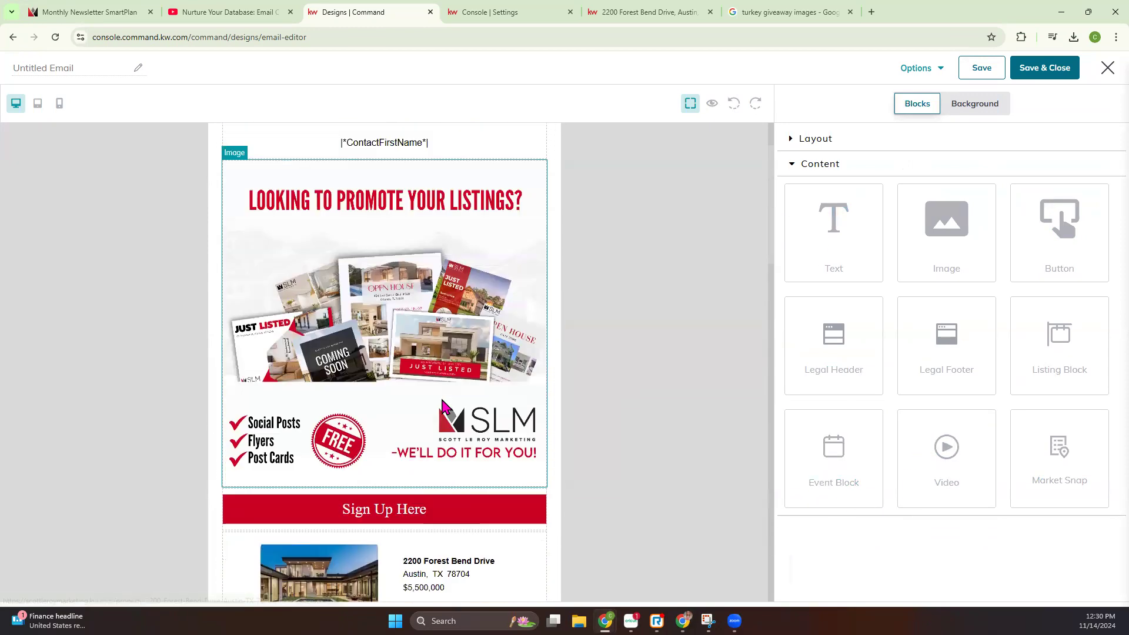
pyautogui.scroll(-5, 456, 393)
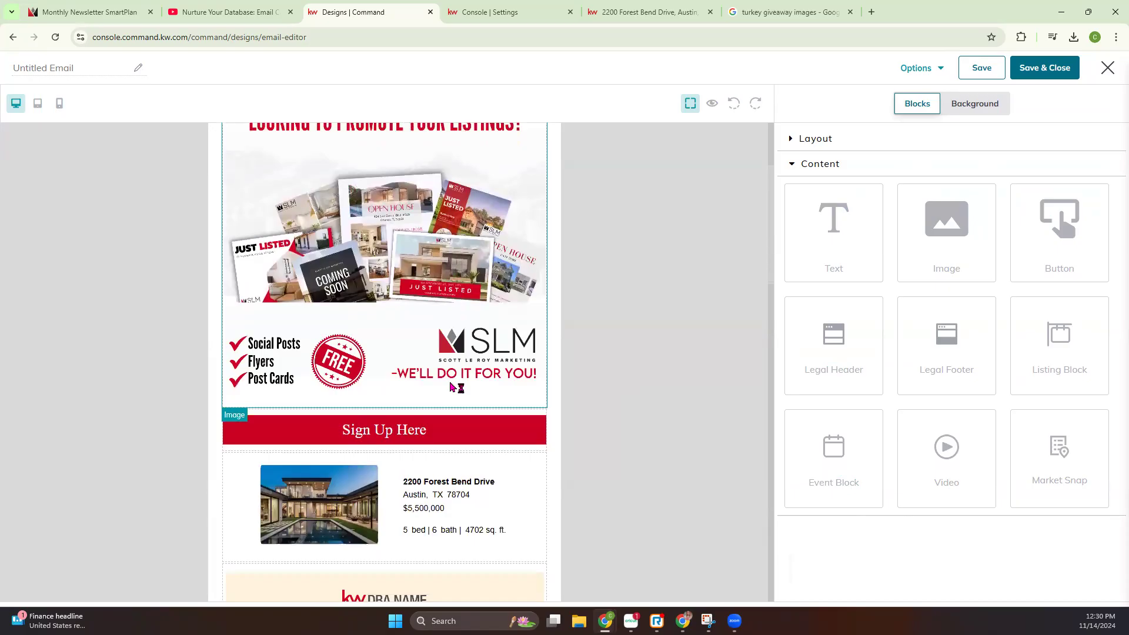
pyautogui.scroll(-5, 460, 397)
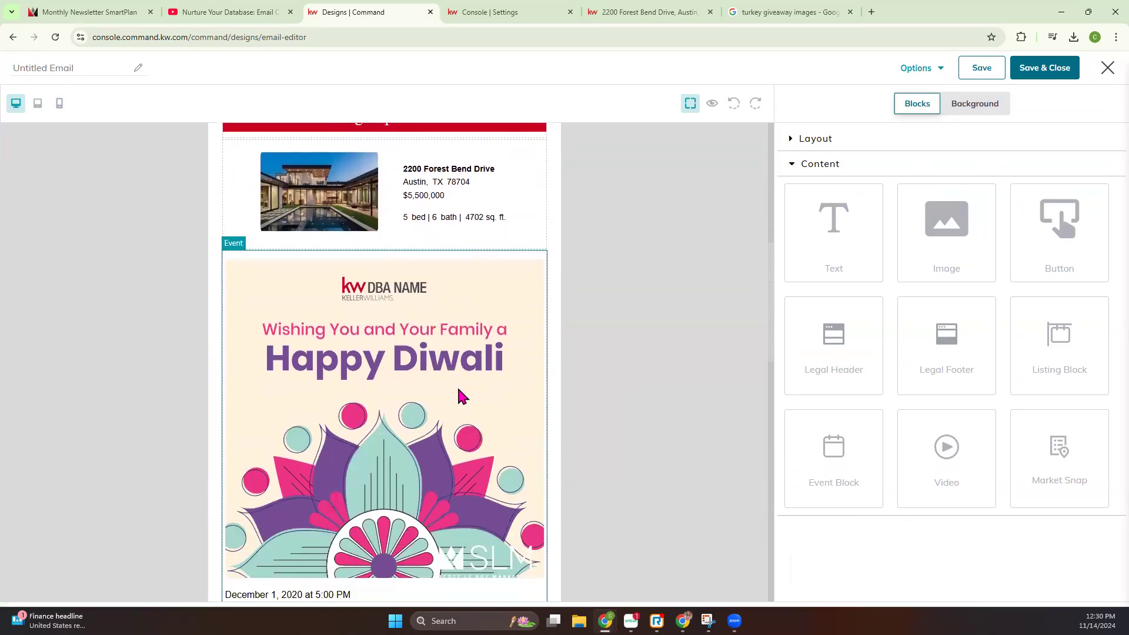
pyautogui.scroll(-3, 463, 399)
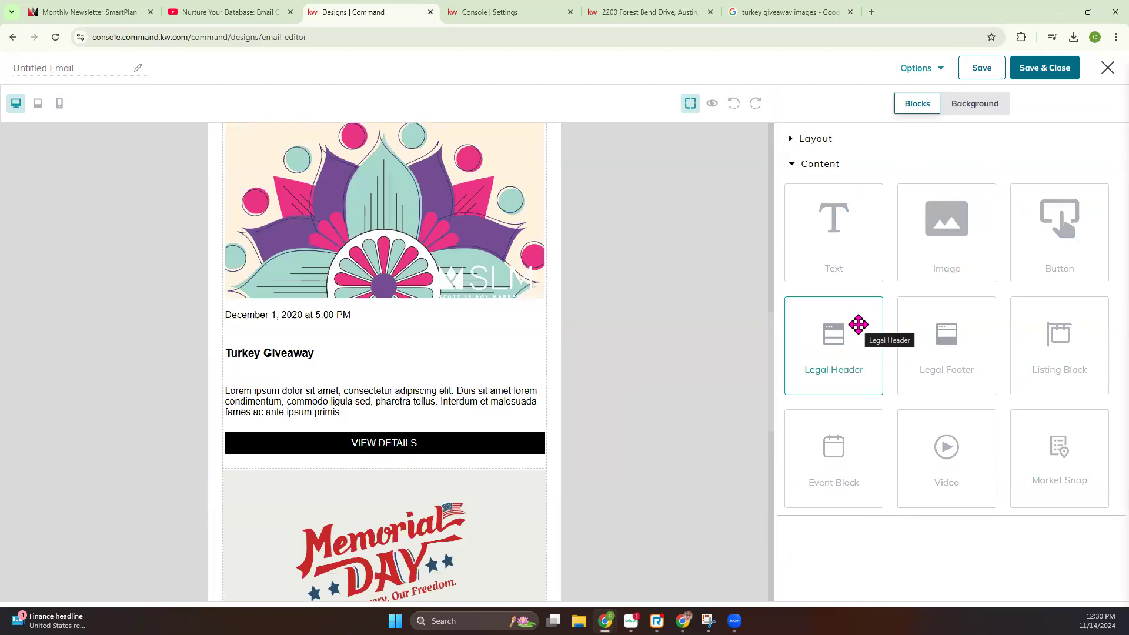
pyautogui.scroll(-5, 545, 385)
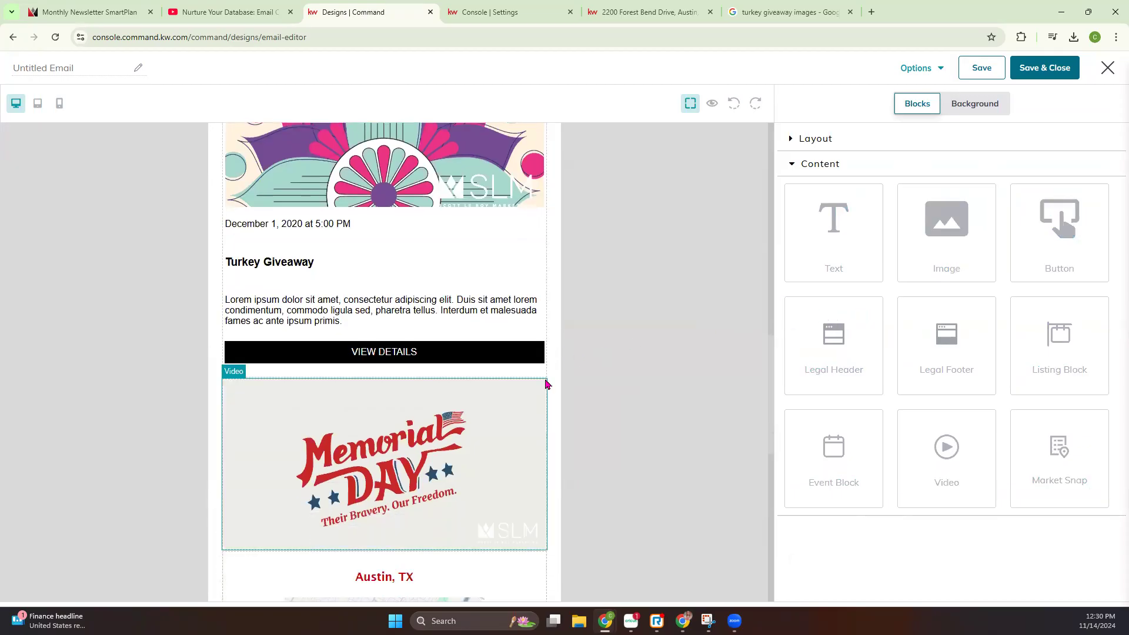
pyautogui.scroll(9, 543, 371)
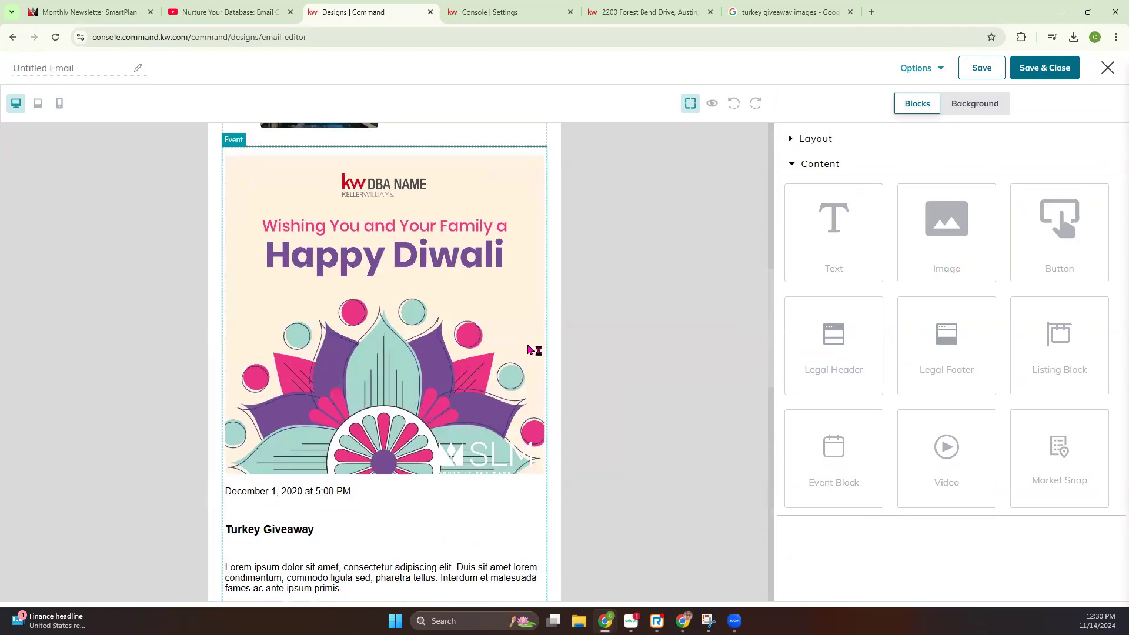
pyautogui.click(712, 103)
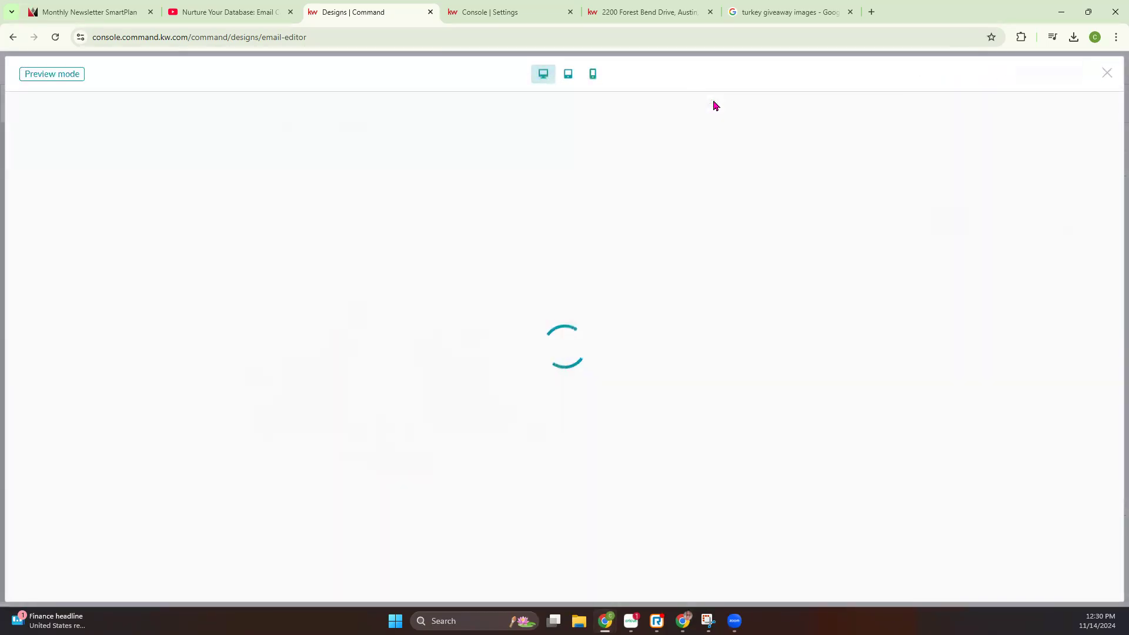
pyautogui.scroll(-20, 588, 361)
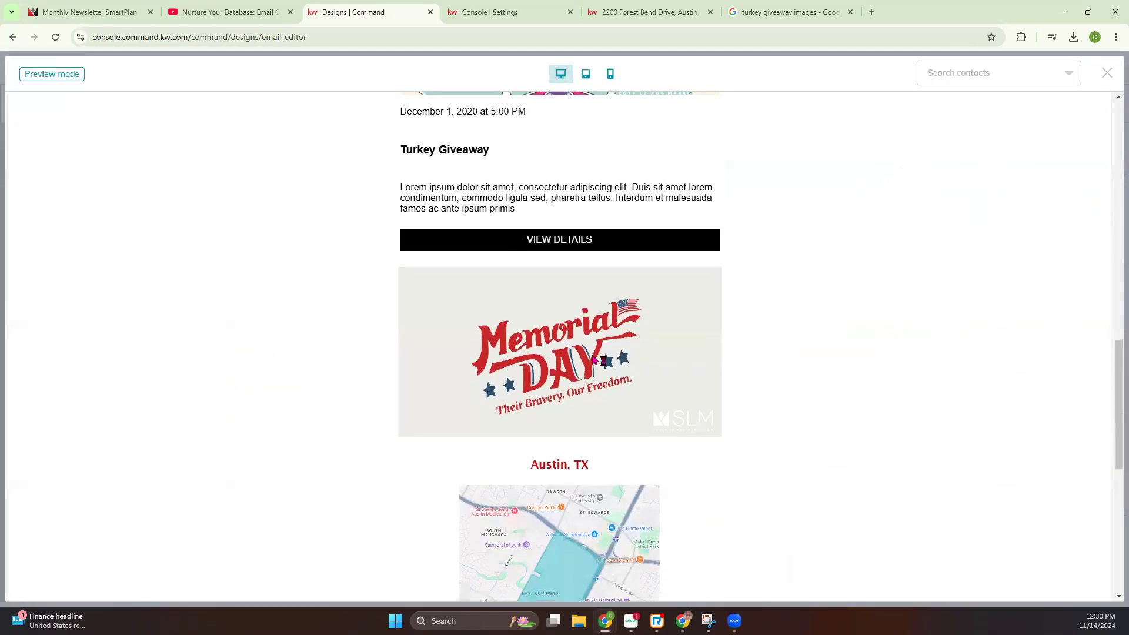
pyautogui.scroll(8, 595, 355)
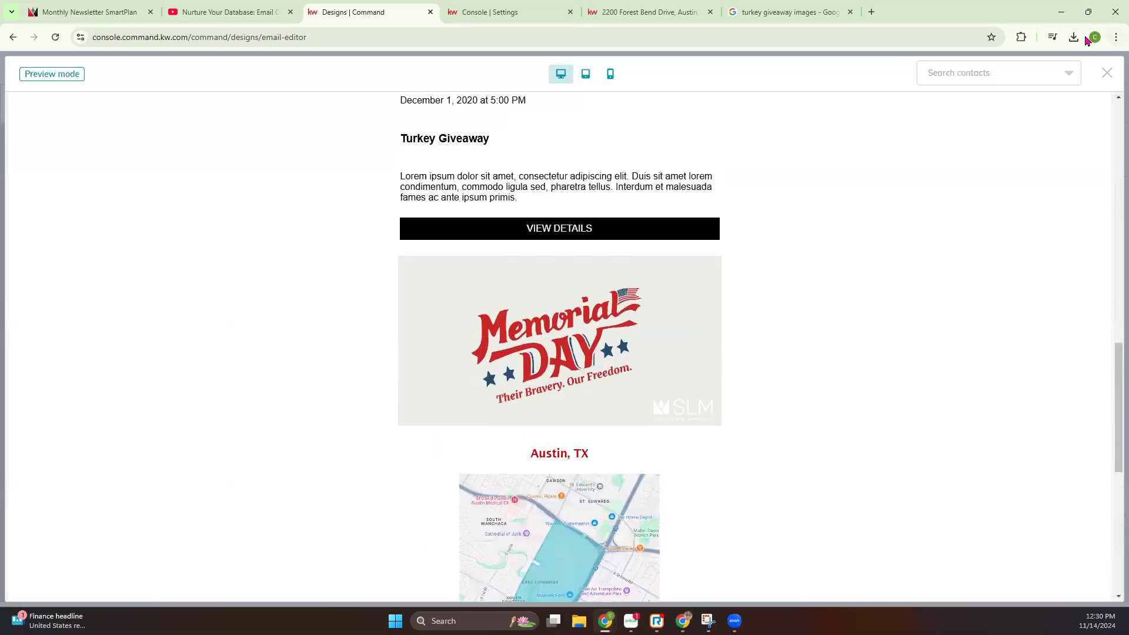
pyautogui.click(1105, 74)
# Examine the email's preview and template download options, and review the newsletter from the legal header down to the legal footer
pyautogui.click(941, 70)
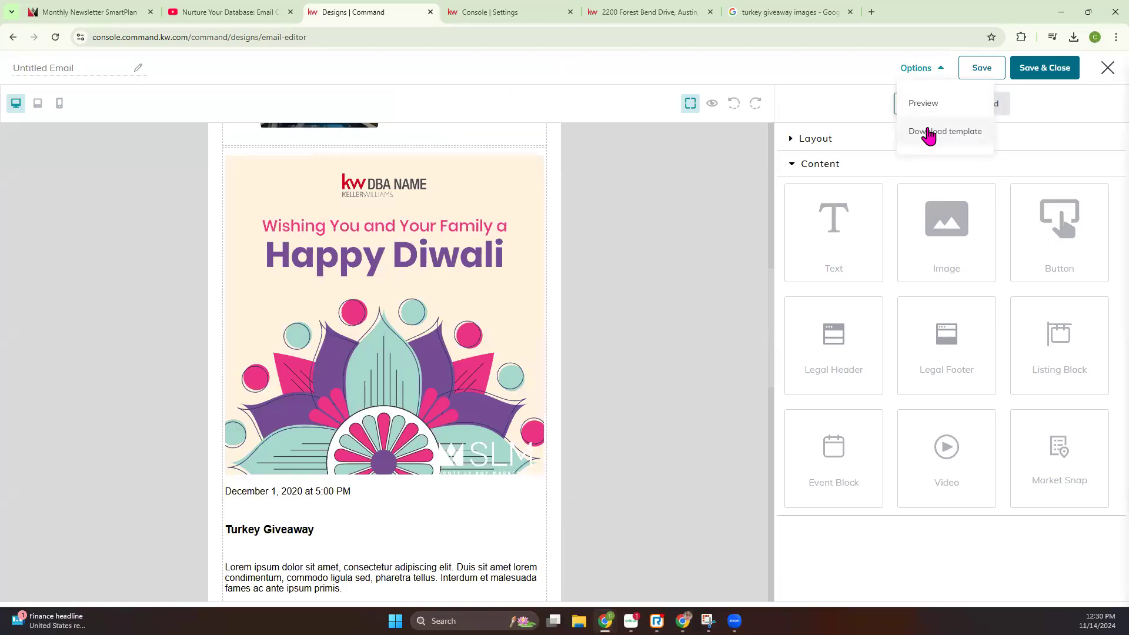
pyautogui.scroll(10, 653, 238)
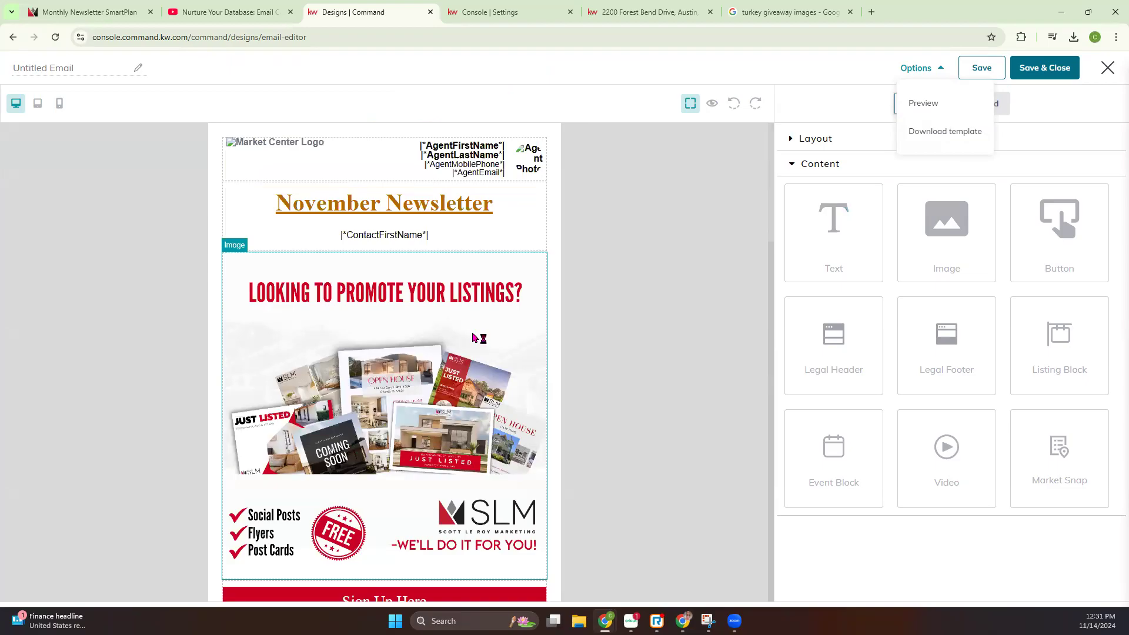
pyautogui.scroll(-3, 453, 333)
pyautogui.scroll(3, 453, 334)
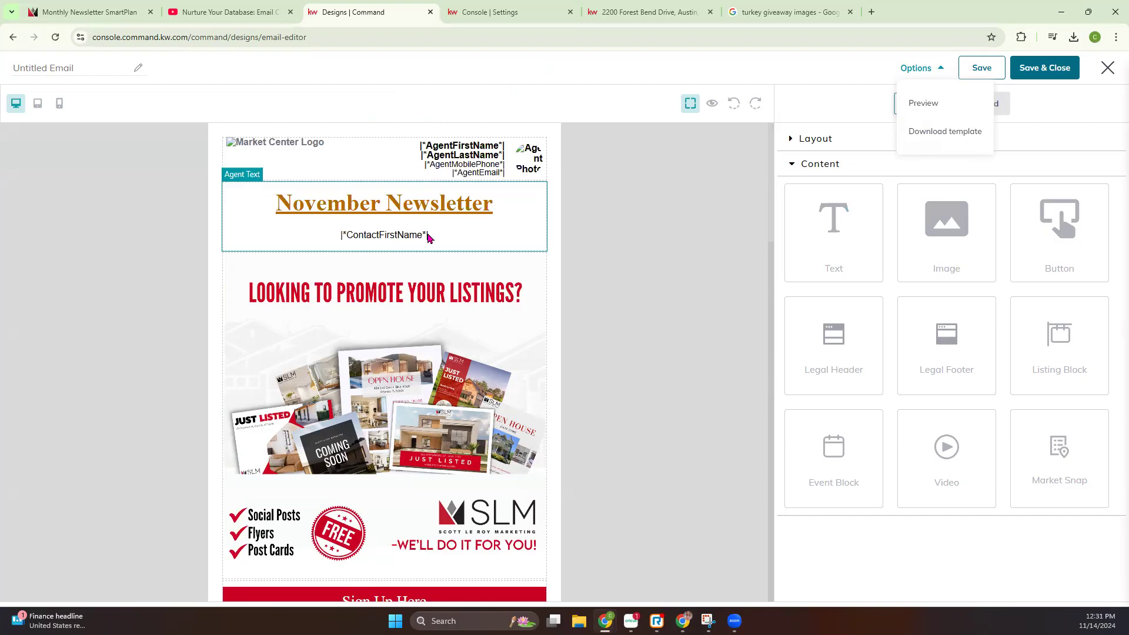
pyautogui.scroll(-15, 428, 250)
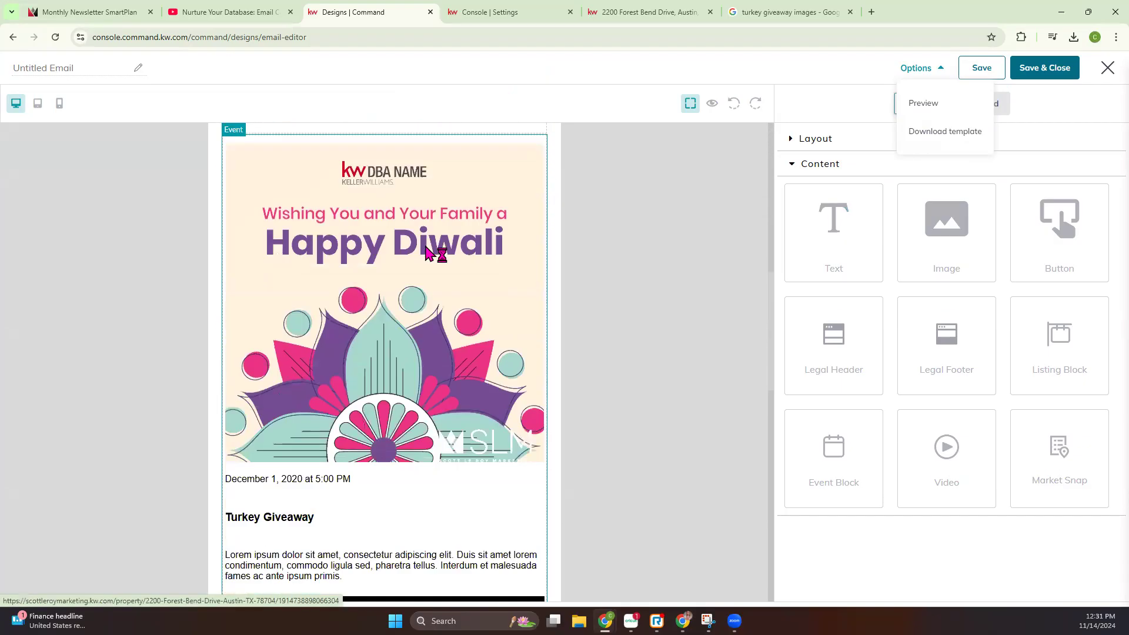
pyautogui.scroll(-10, 427, 249)
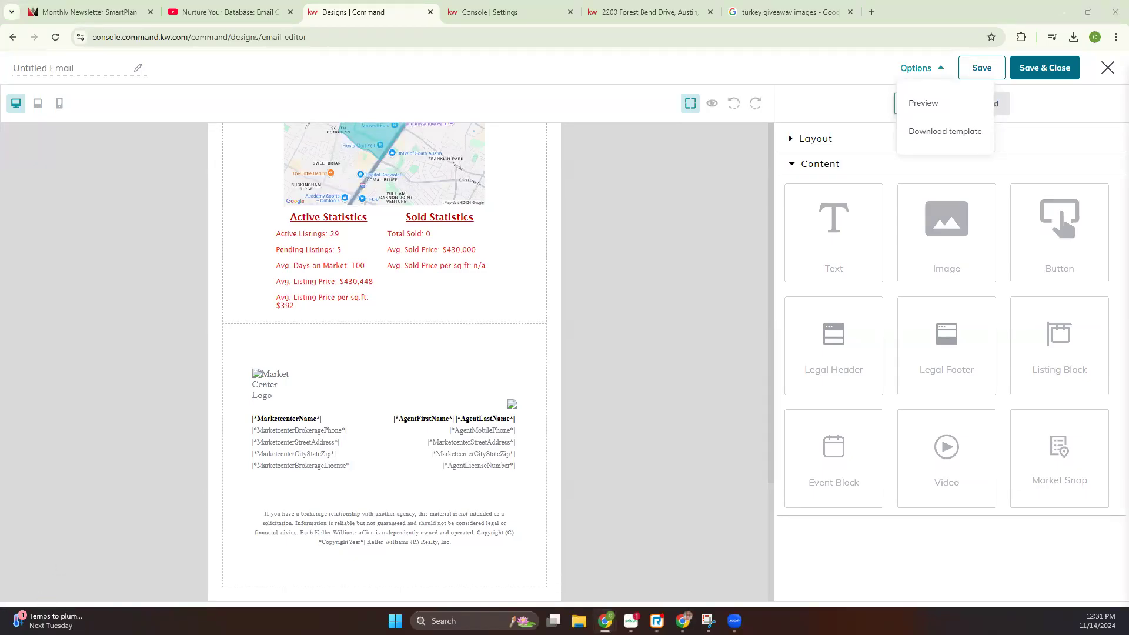
pyautogui.click(672, 231)
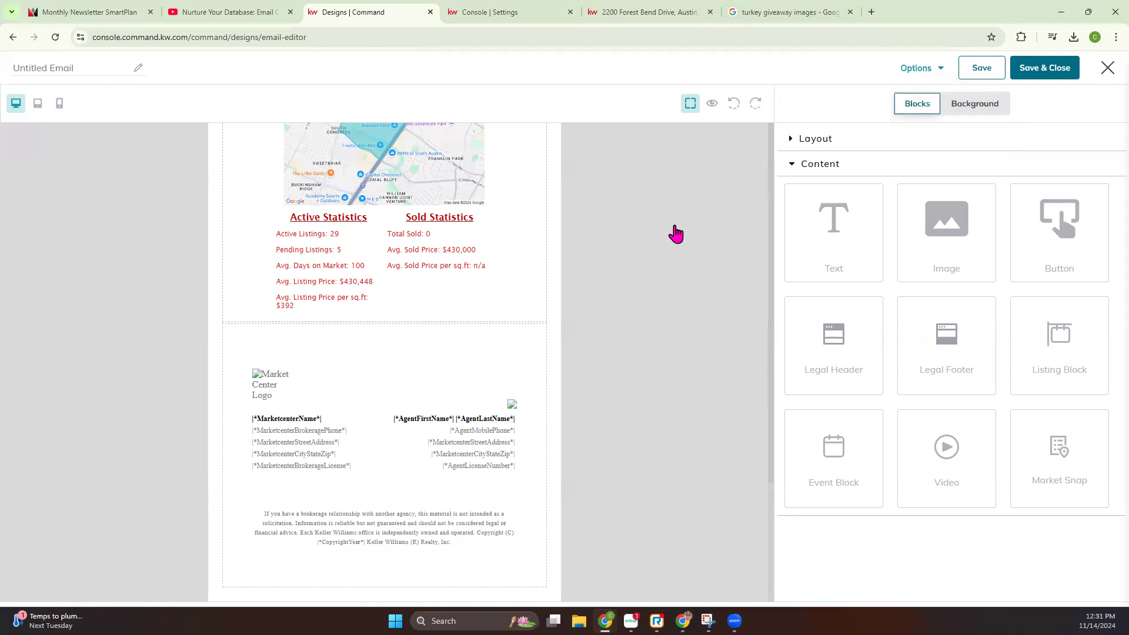
# Name the email template "11/14 class", then save and close it
pyautogui.click(1049, 75)
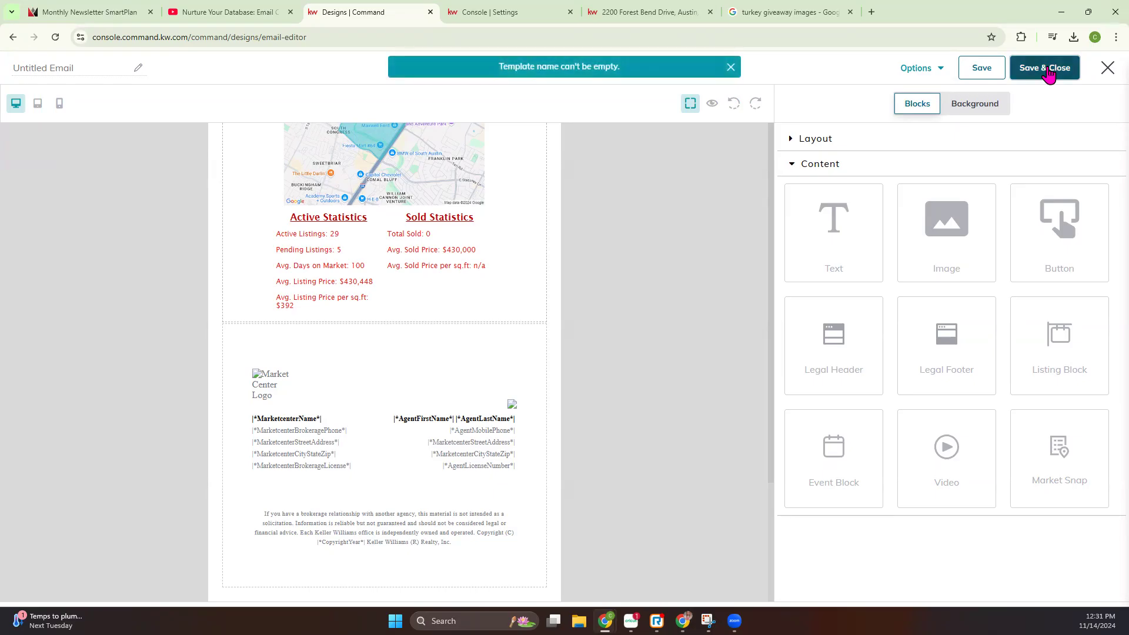
pyautogui.click(82, 68)
pyautogui.write('11')
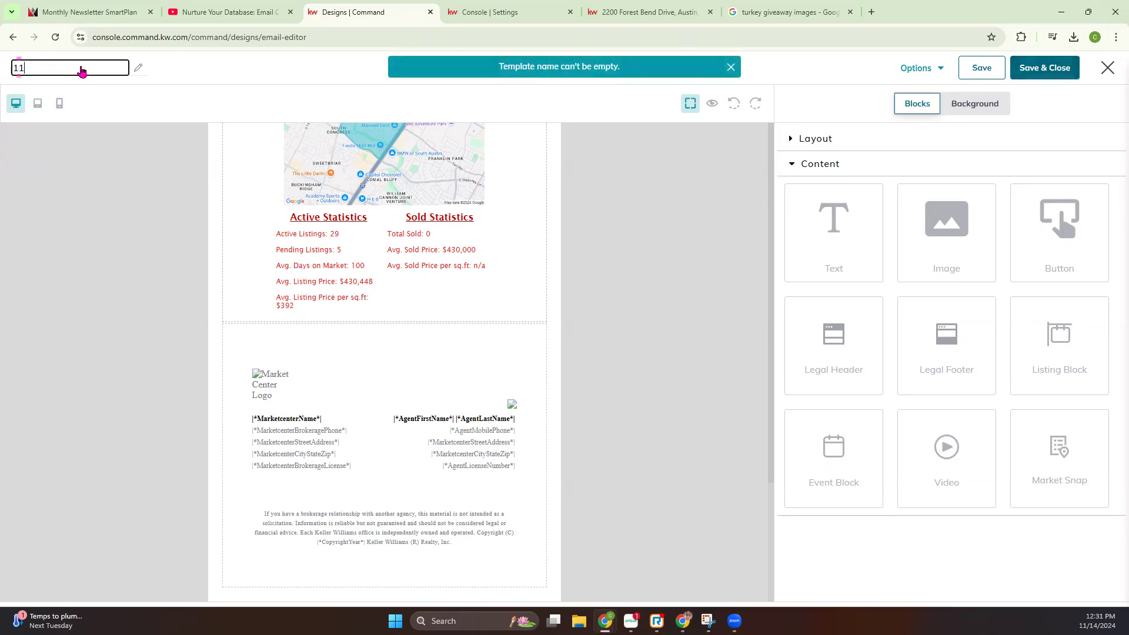
pyautogui.write('/14 class')
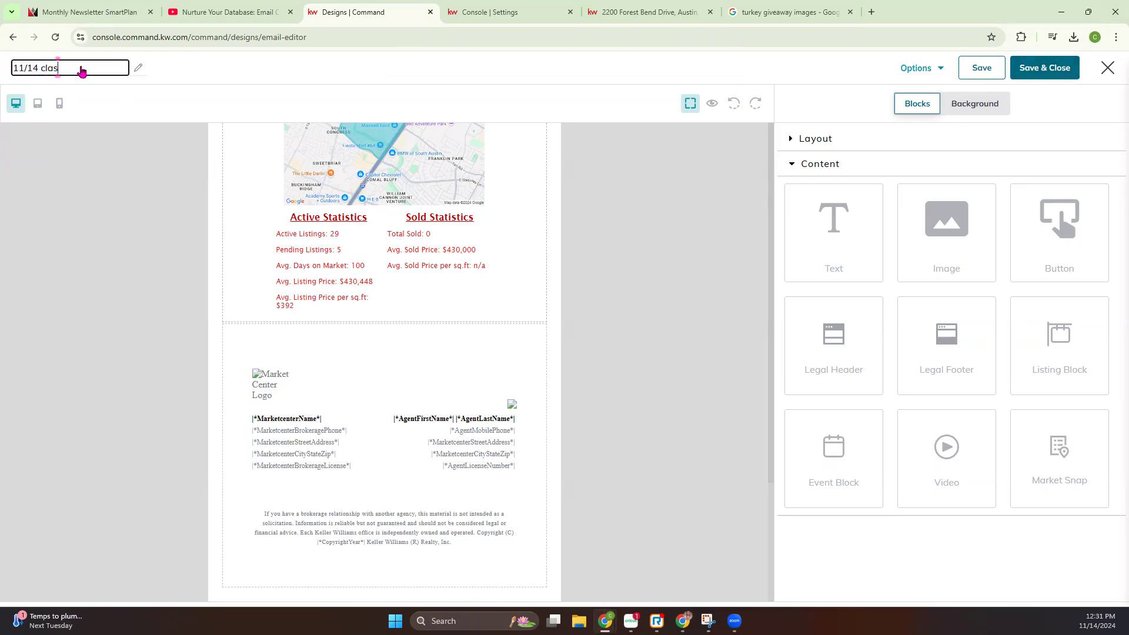
pyautogui.click(1064, 66)
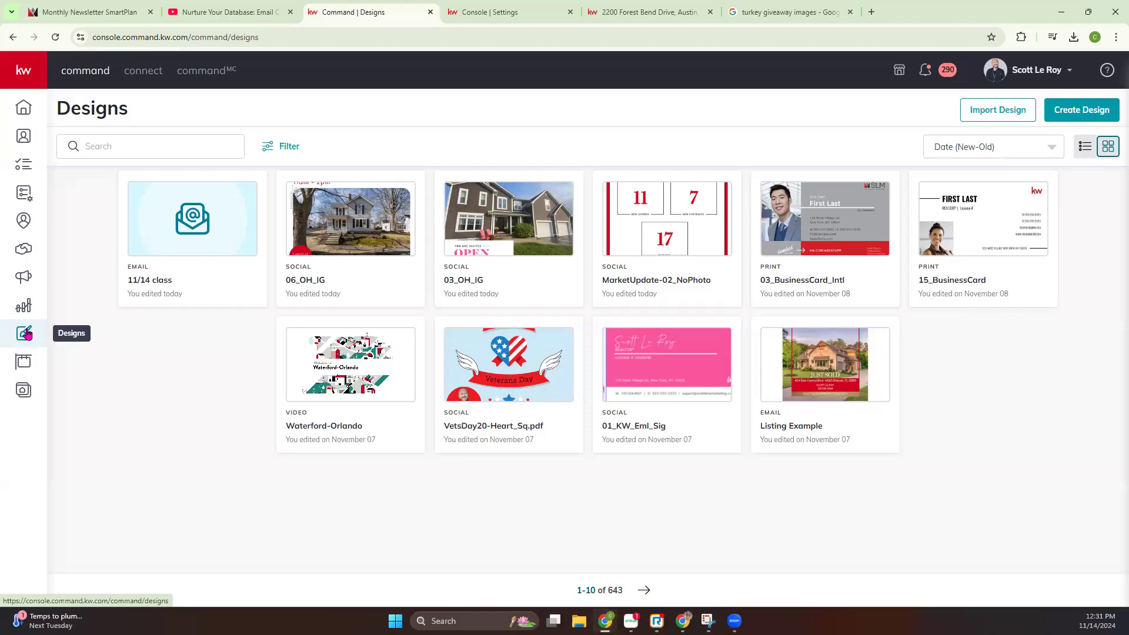
# Create a new email design from the KW template "Open House"
pyautogui.click(1065, 111)
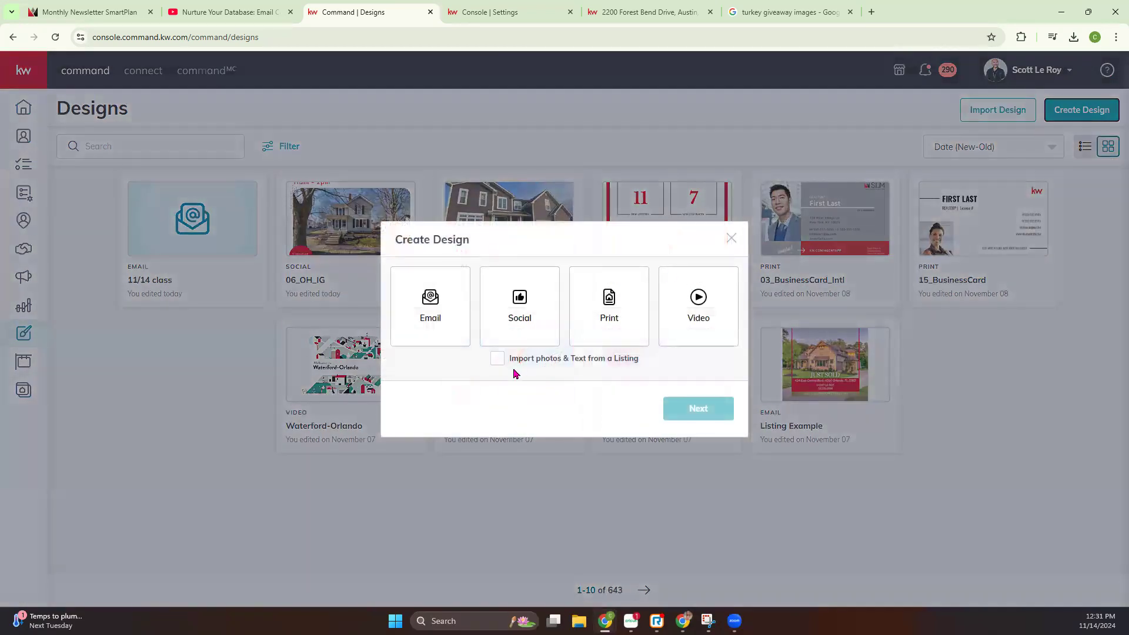
pyautogui.click(418, 305)
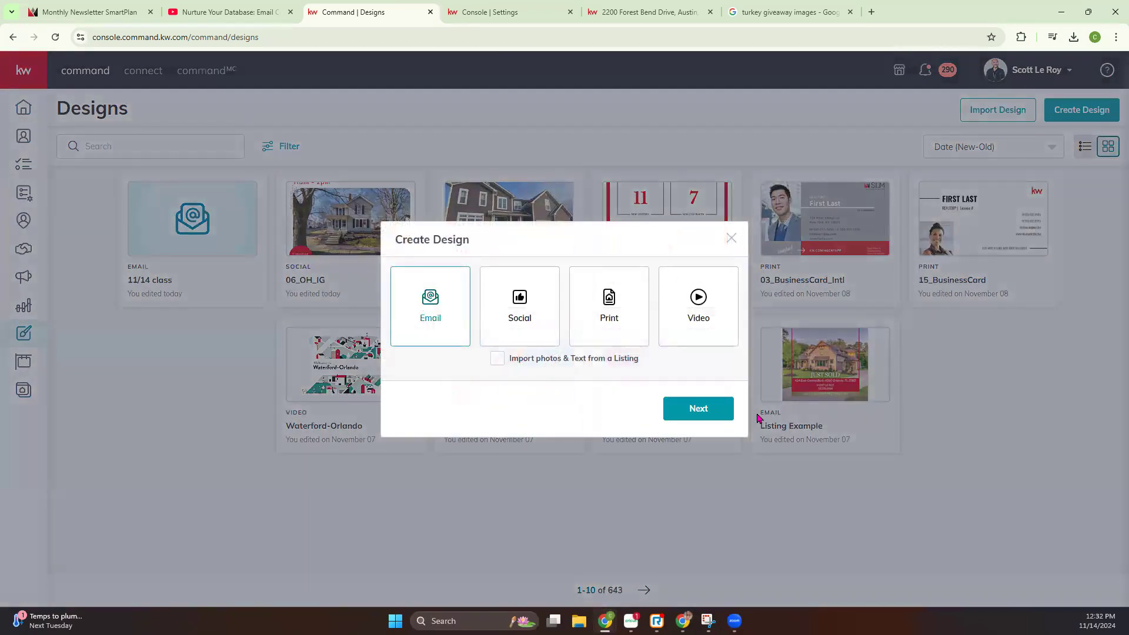
pyautogui.click(697, 412)
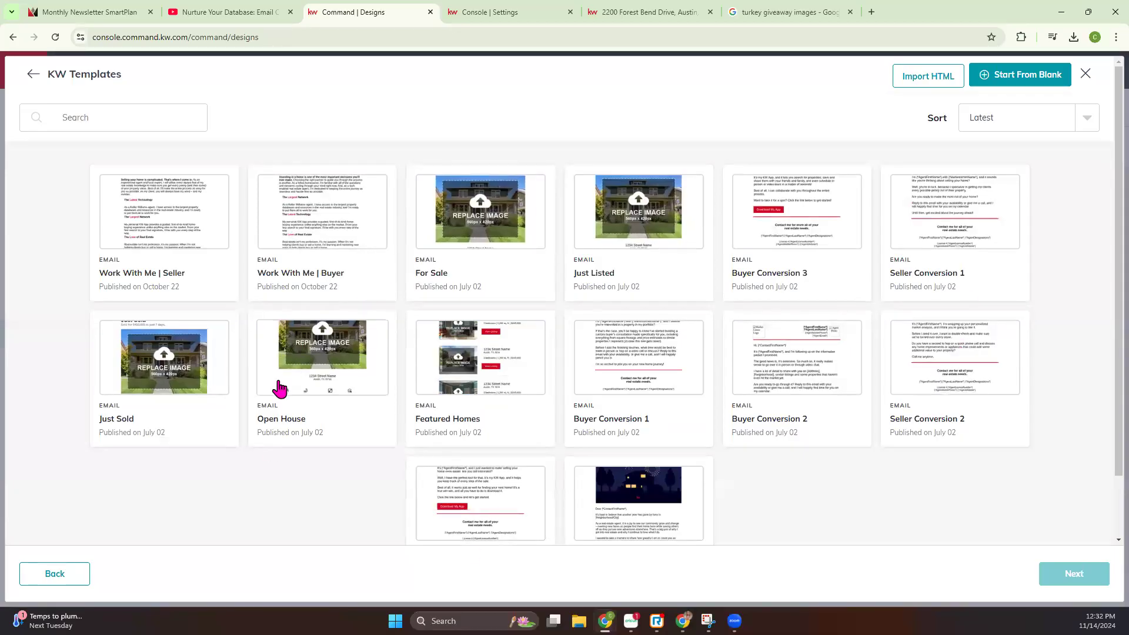
pyautogui.scroll(-1, 404, 395)
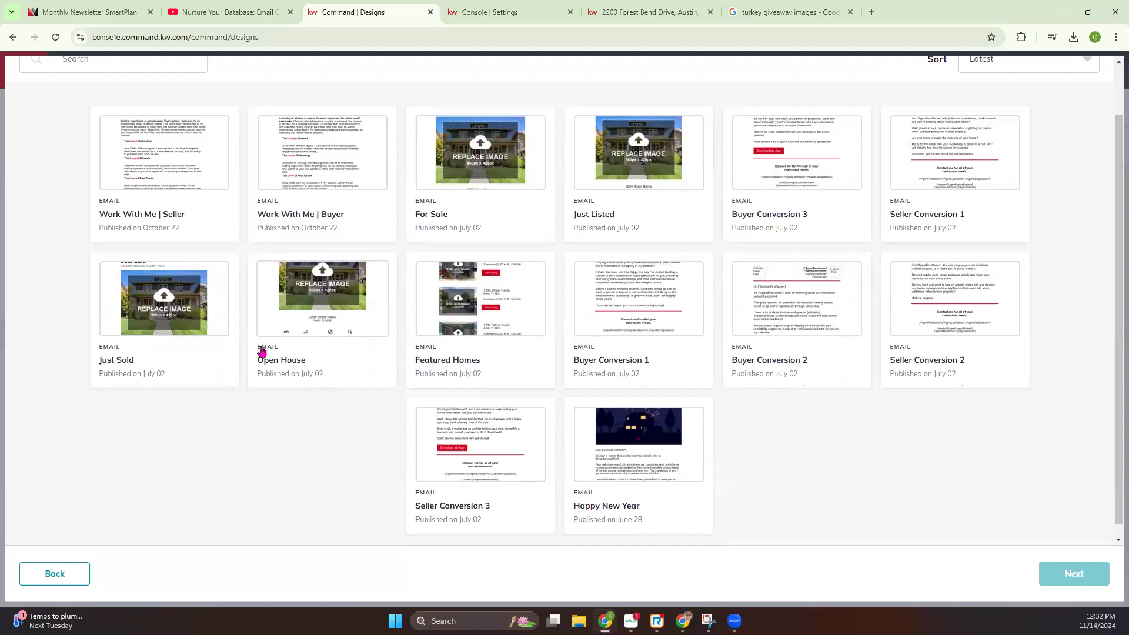
pyautogui.click(321, 325)
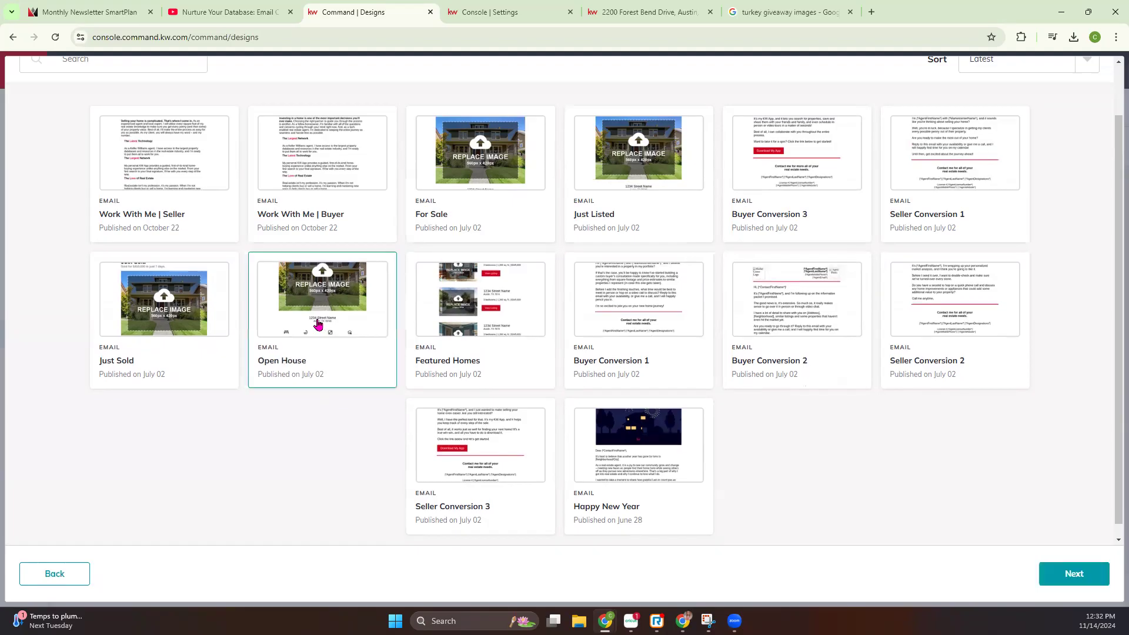
pyautogui.click(1057, 564)
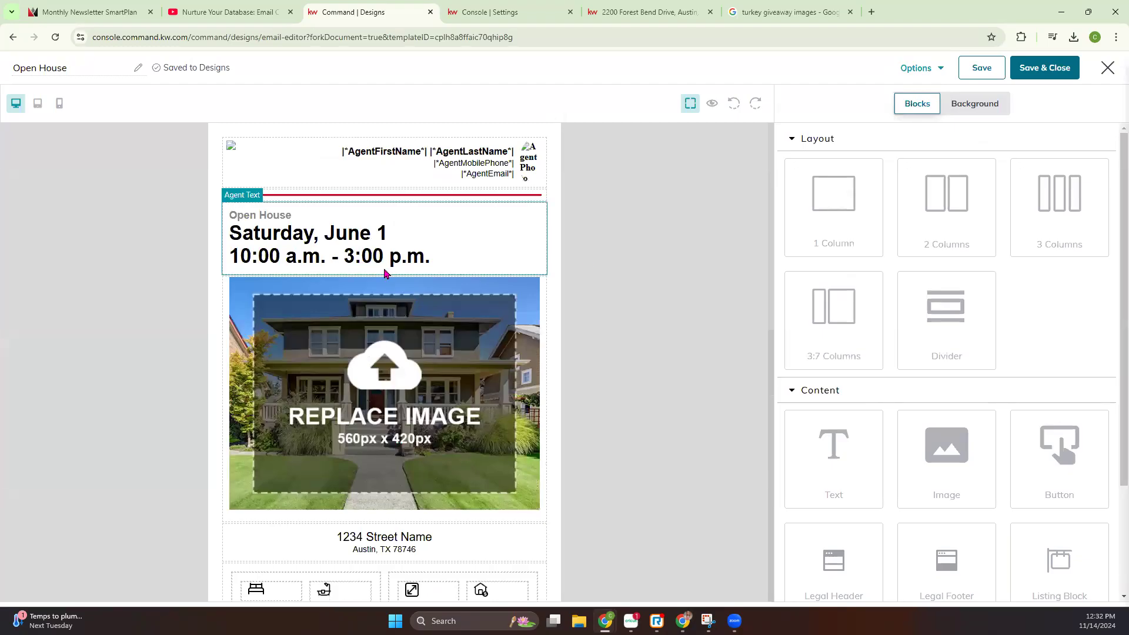
# Change the date in the Open House text block to Saturday, November 16
pyautogui.click(324, 255)
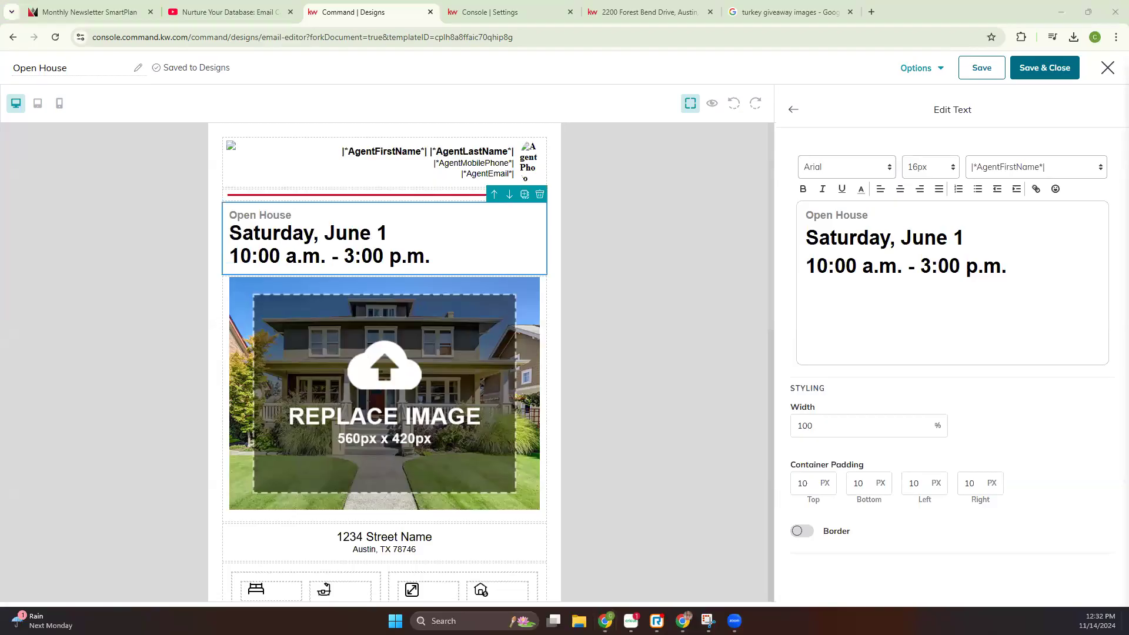
pyautogui.doubleClick(849, 239)
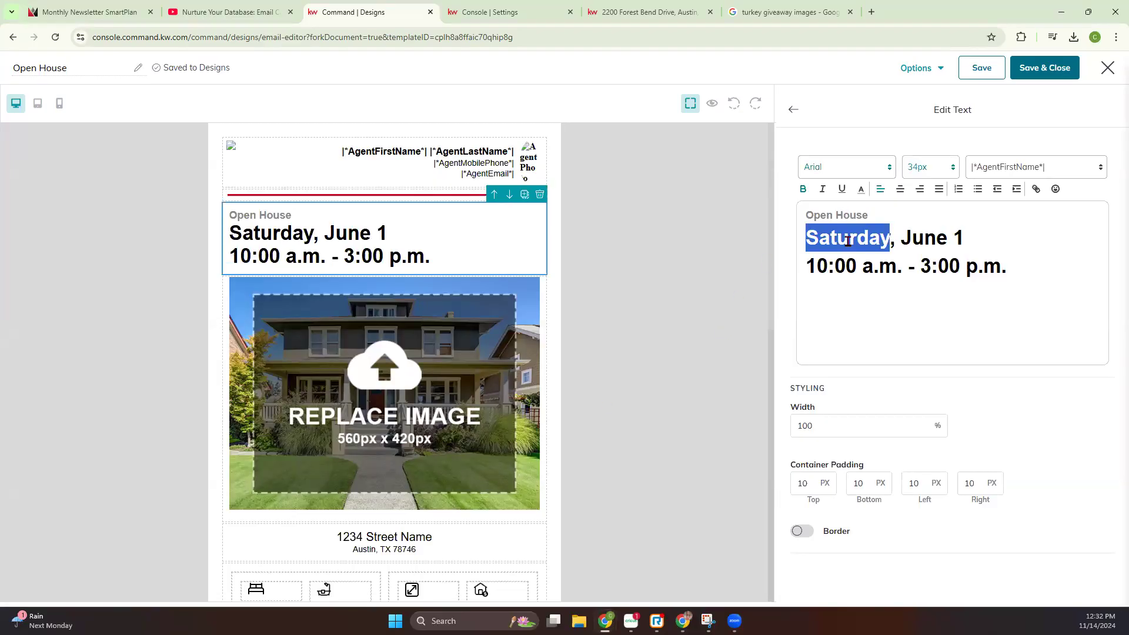
pyautogui.doubleClick(907, 235)
pyautogui.write('Nove')
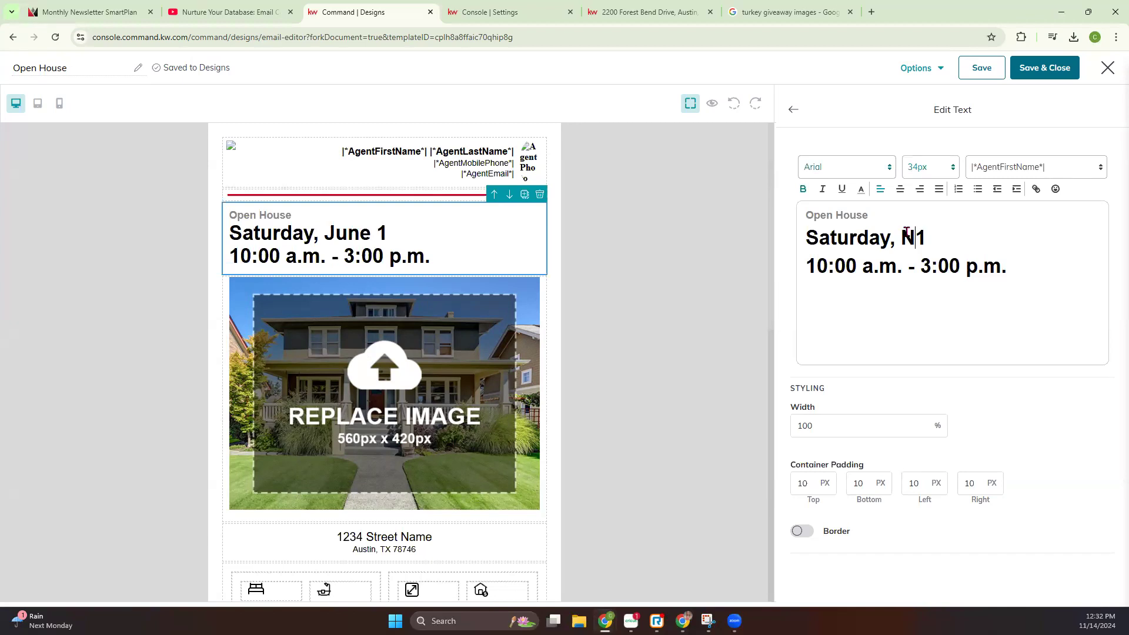
pyautogui.write('mber 16')
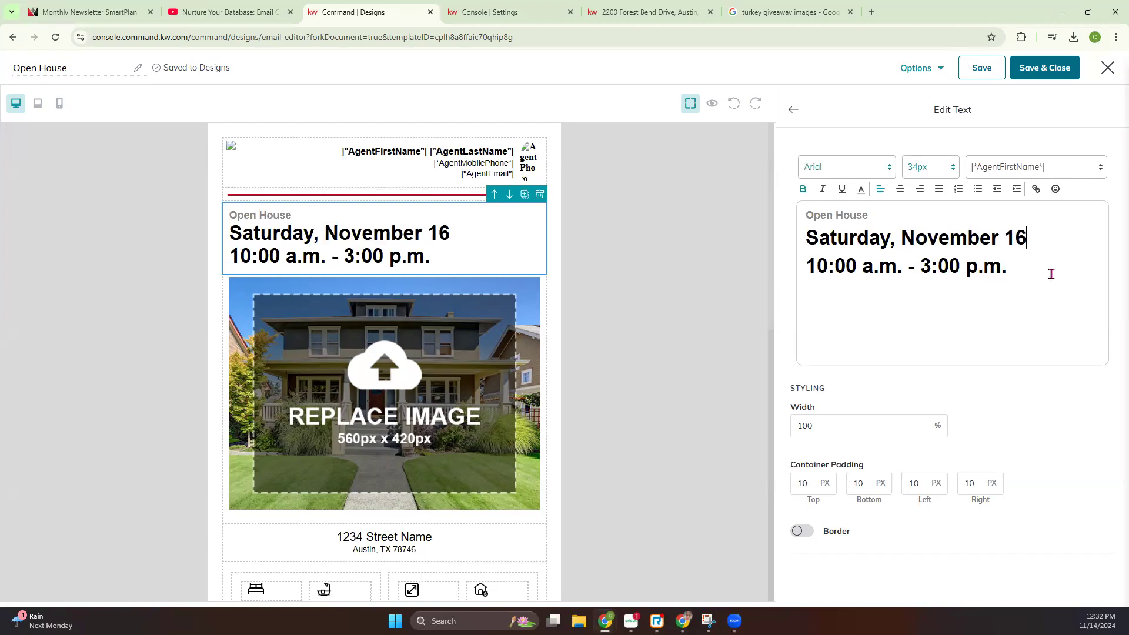
# Color the "Open House" heading above the date red and finish editing the text block
pyautogui.moveTo(1042, 280); pyautogui.dragTo(795, 240)
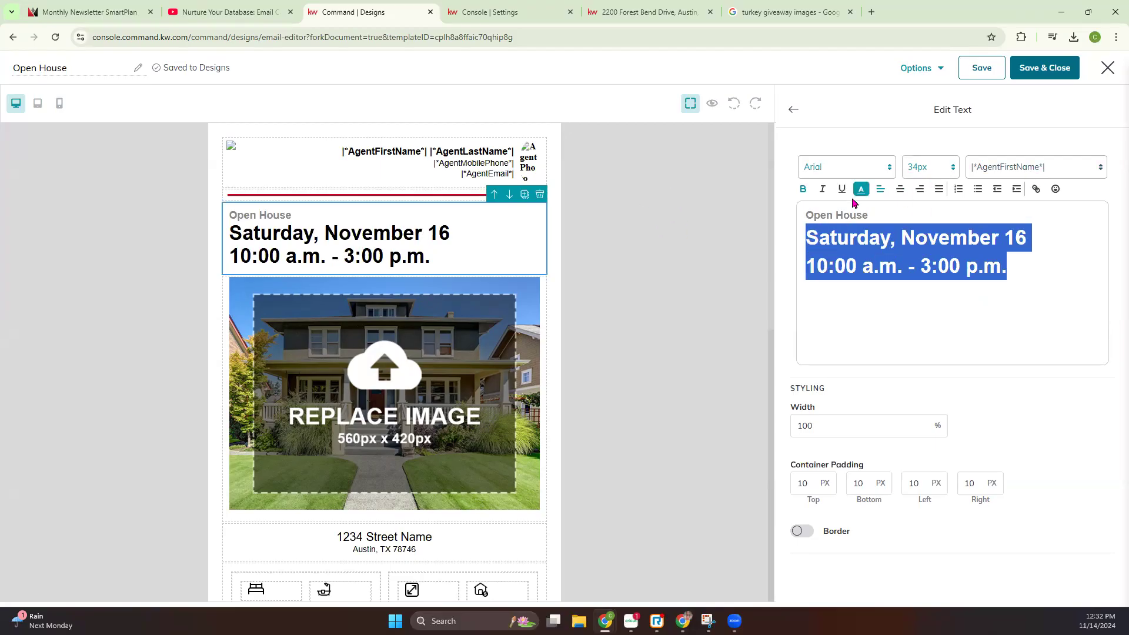
pyautogui.click(892, 210)
pyautogui.moveTo(892, 211); pyautogui.dragTo(793, 217)
pyautogui.click(861, 189)
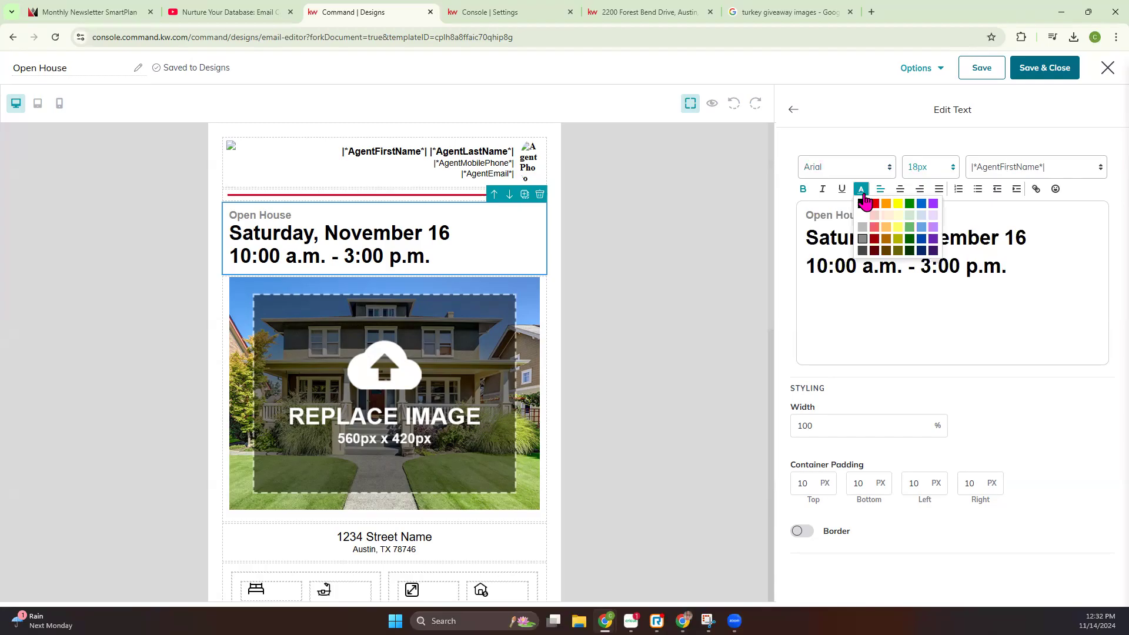
pyautogui.click(875, 204)
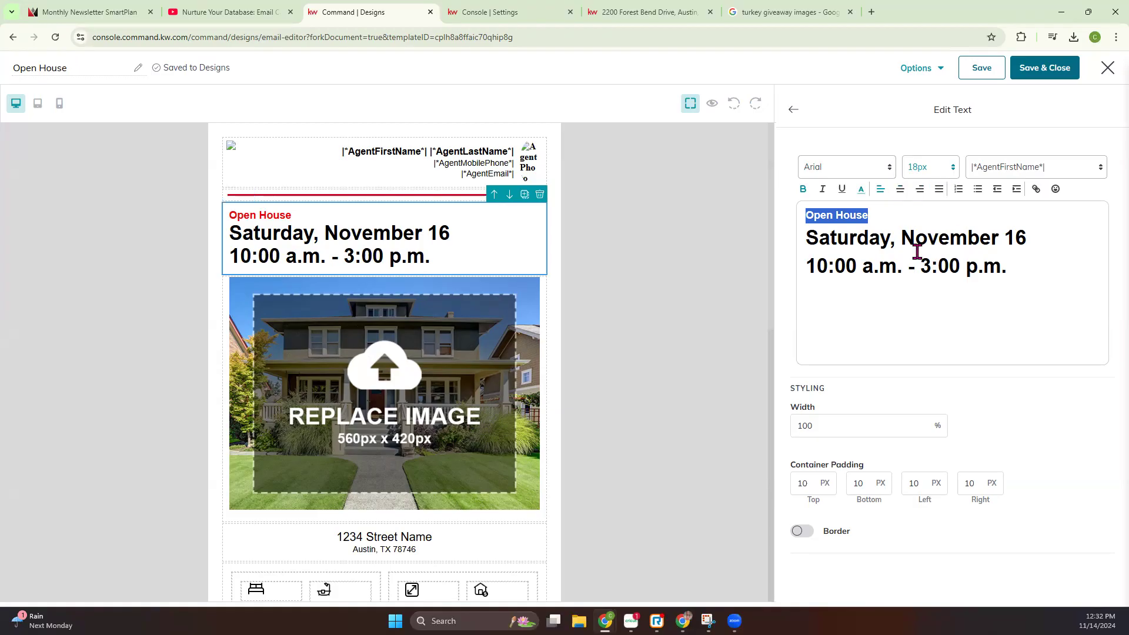
pyautogui.click(792, 111)
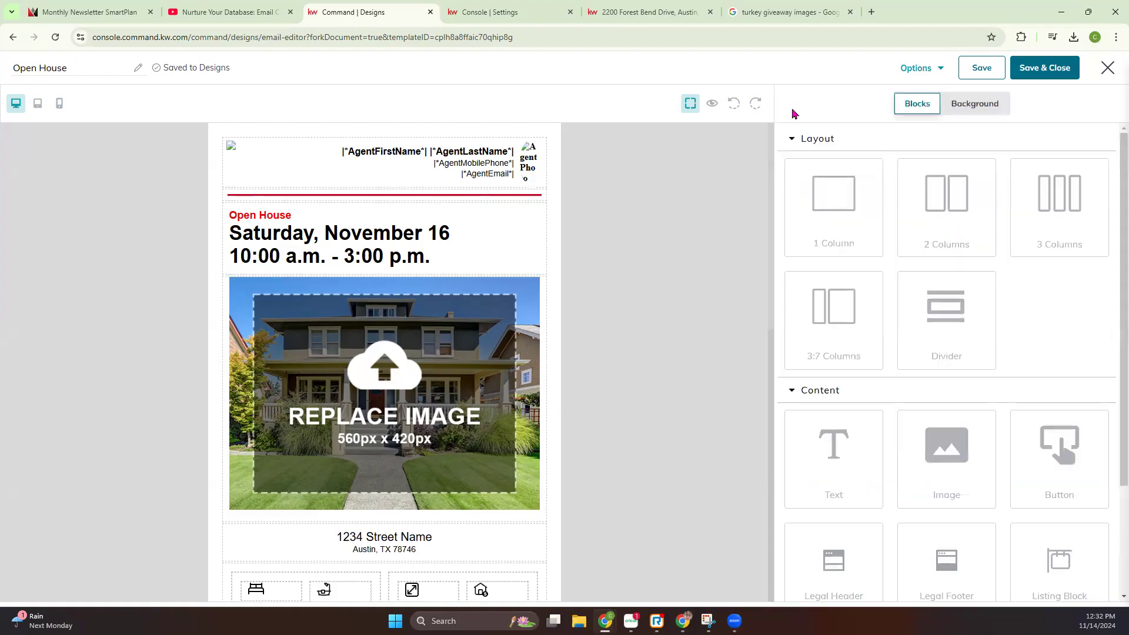
# Replace the large placeholder image with the listing's dusk pool photo, finding the listing by its street address in the listing images
pyautogui.click(426, 420)
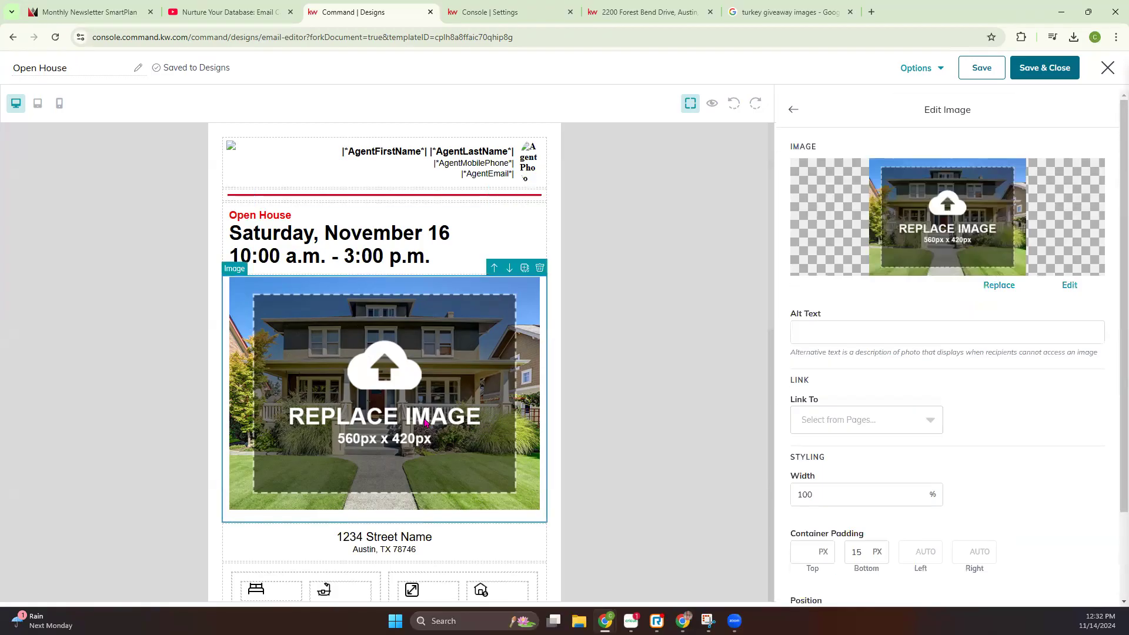
pyautogui.click(1000, 288)
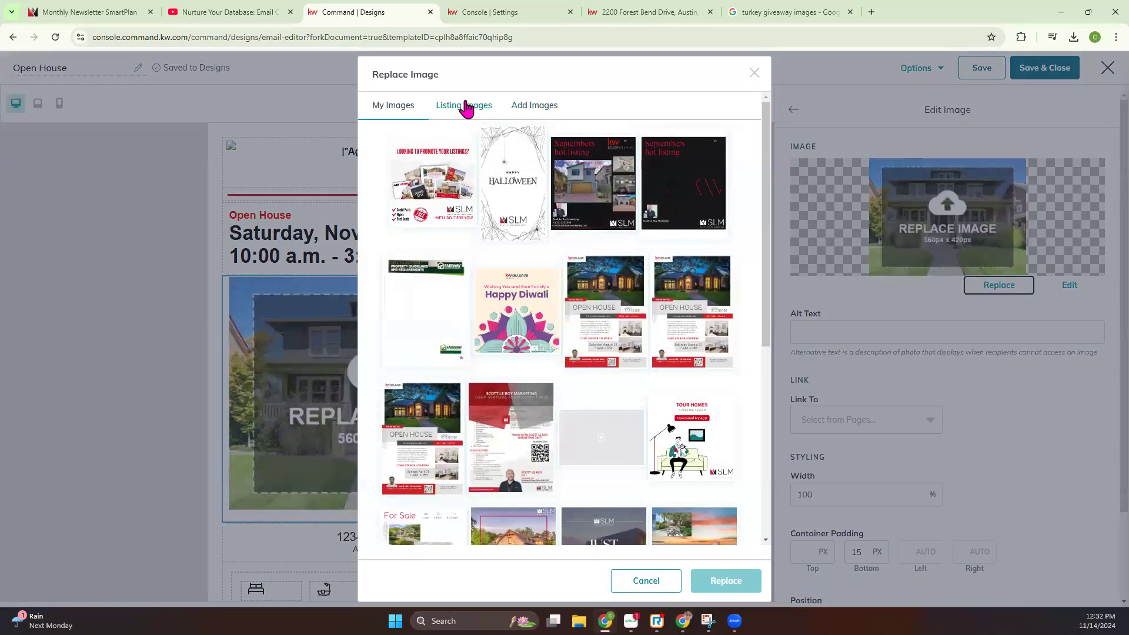
pyautogui.click(464, 107)
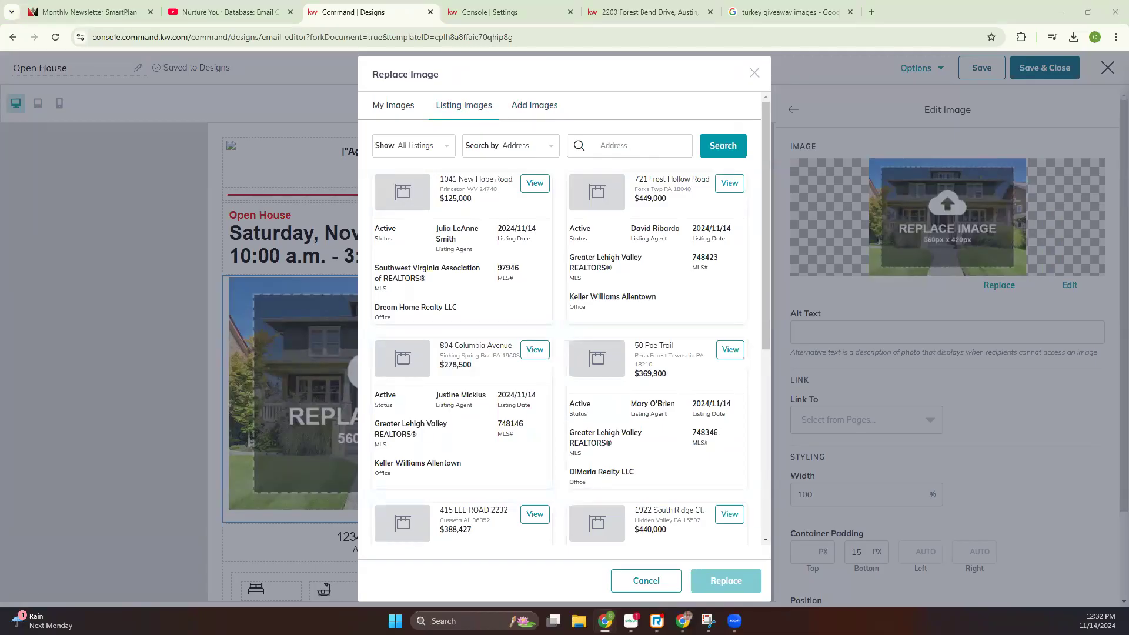
pyautogui.click(661, 148)
pyautogui.click(728, 152)
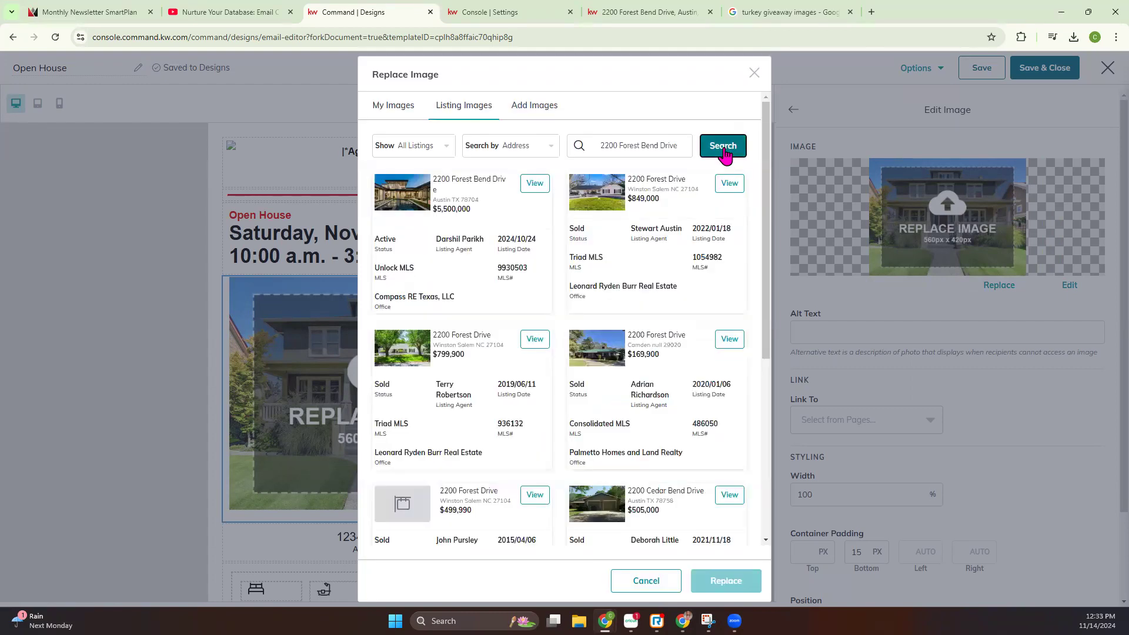
pyautogui.click(535, 185)
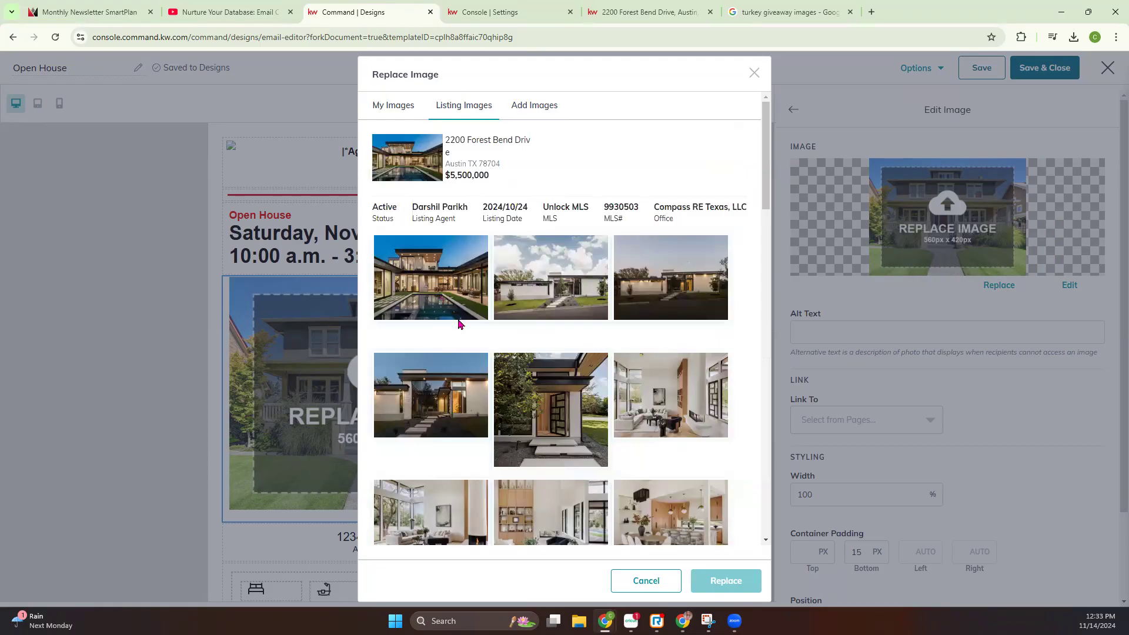
pyautogui.click(445, 290)
pyautogui.click(742, 589)
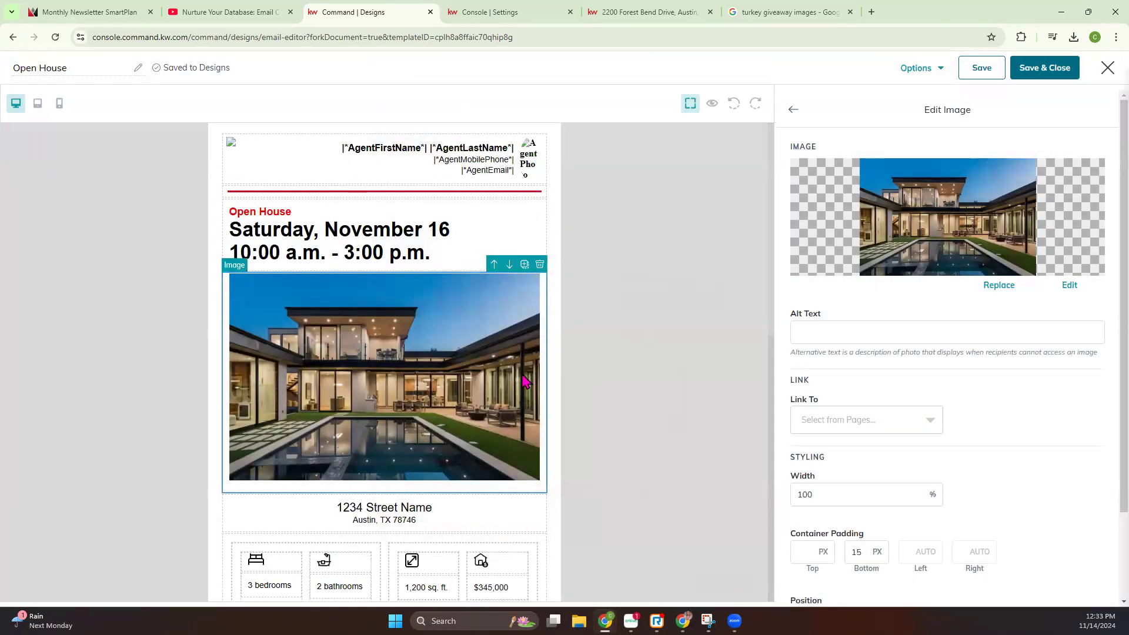
# Replace the placeholder street name and ZIP code below the main photo with those of the listing
pyautogui.scroll(-2, 521, 369)
pyautogui.click(383, 406)
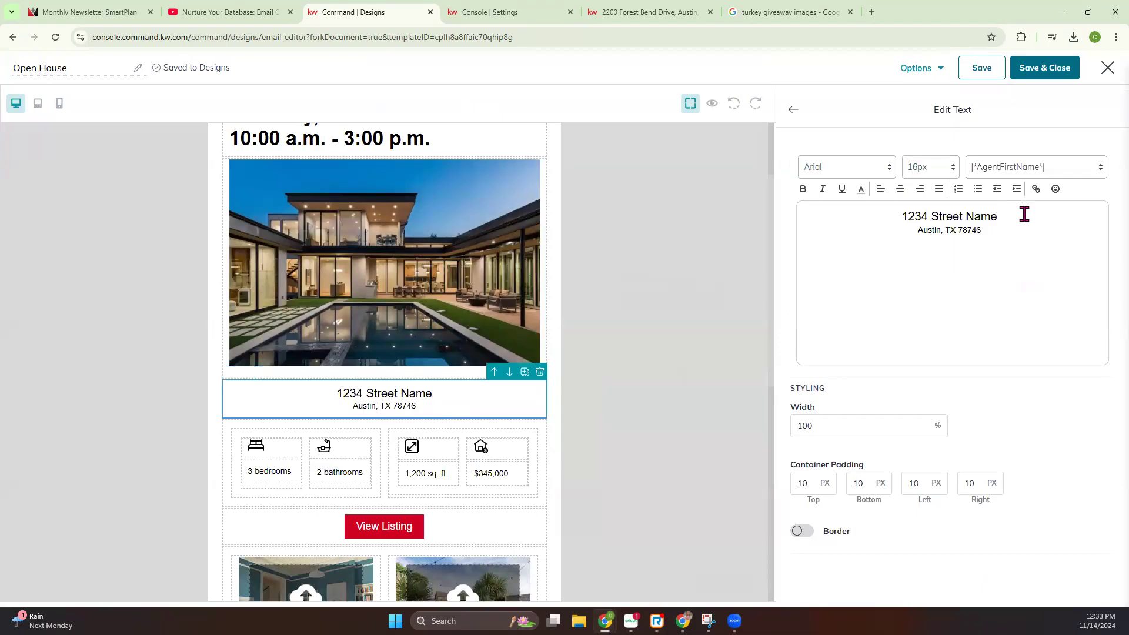
pyautogui.moveTo(1023, 214); pyautogui.dragTo(890, 215)
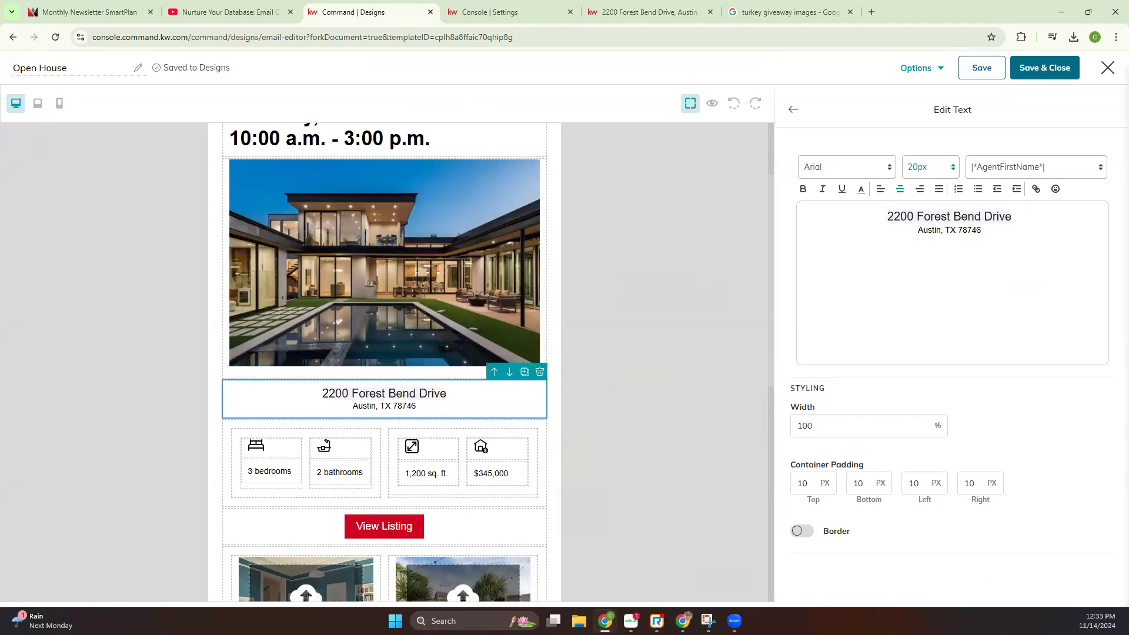
pyautogui.doubleClick(964, 232)
pyautogui.write('78704')
# Format both address lines in Lucida Sans at 24px and finish editing the text block
pyautogui.moveTo(1034, 240); pyautogui.dragTo(849, 211)
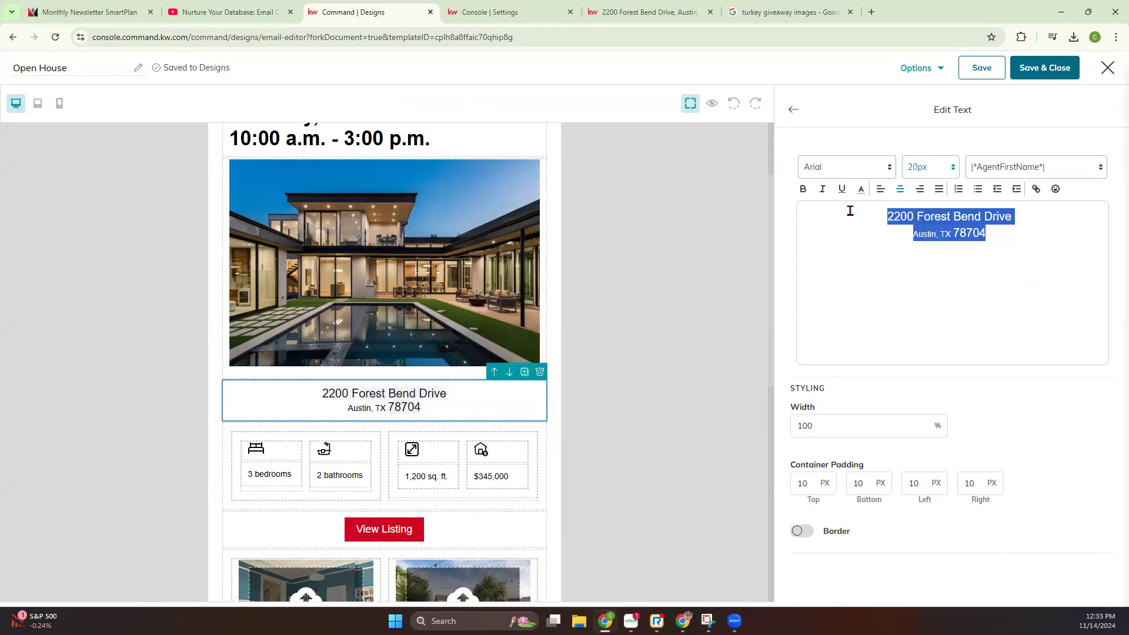
pyautogui.click(941, 171)
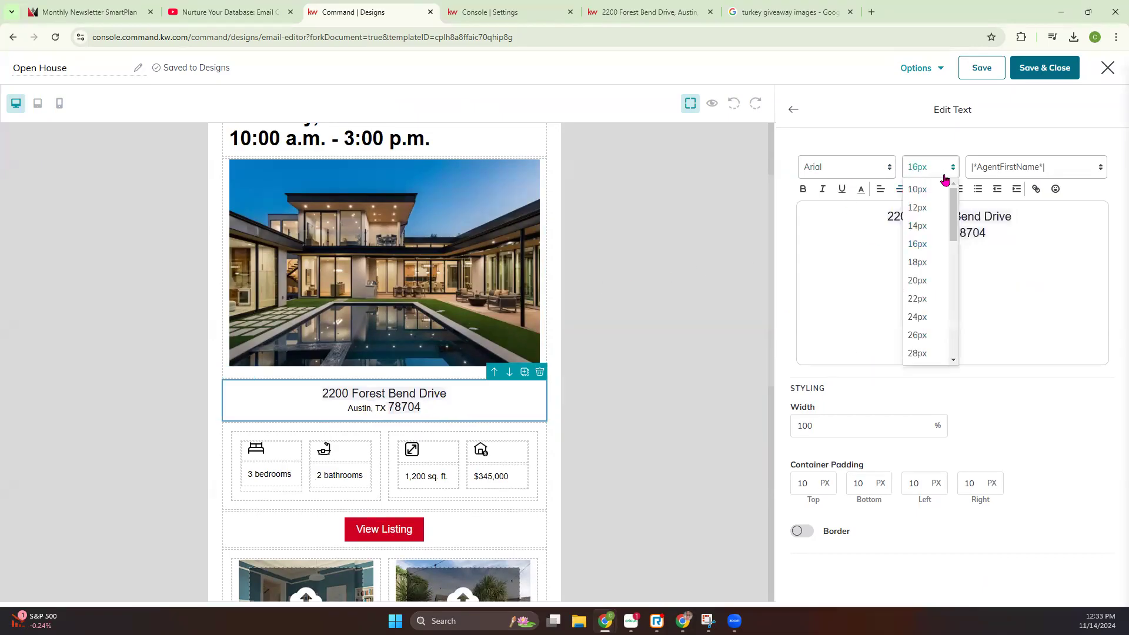
pyautogui.click(917, 317)
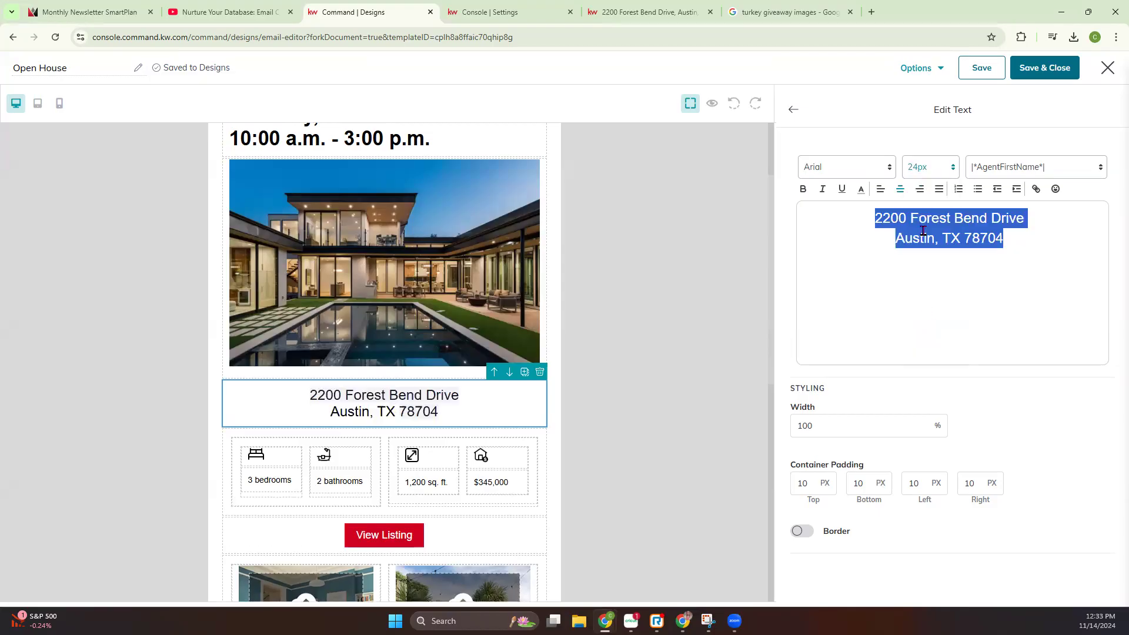
pyautogui.click(863, 169)
pyautogui.click(838, 242)
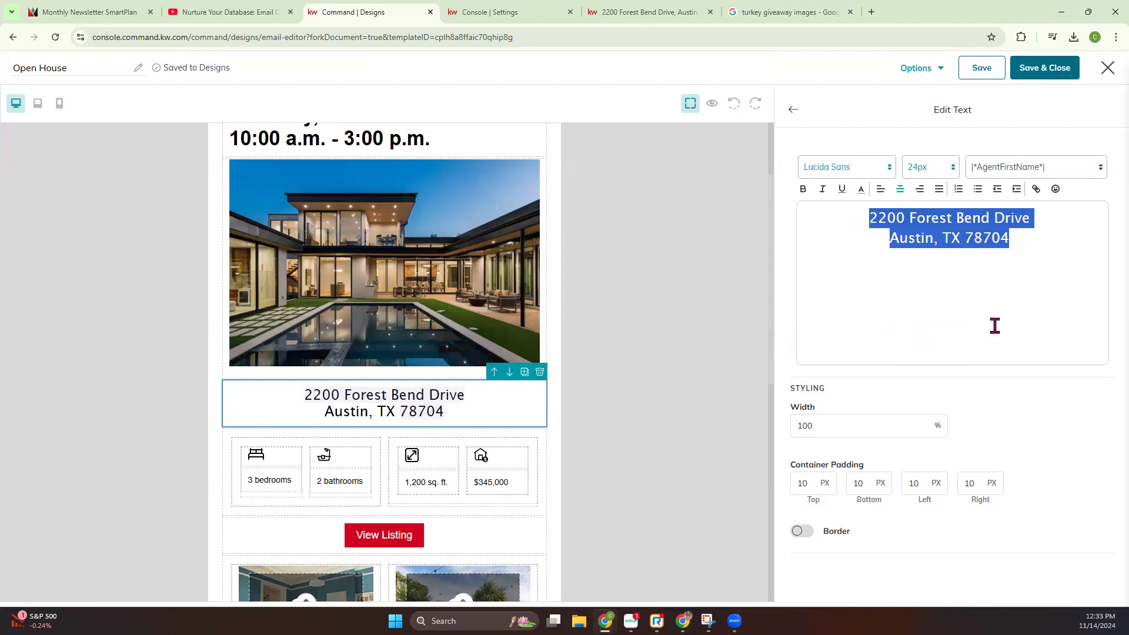
pyautogui.click(993, 351)
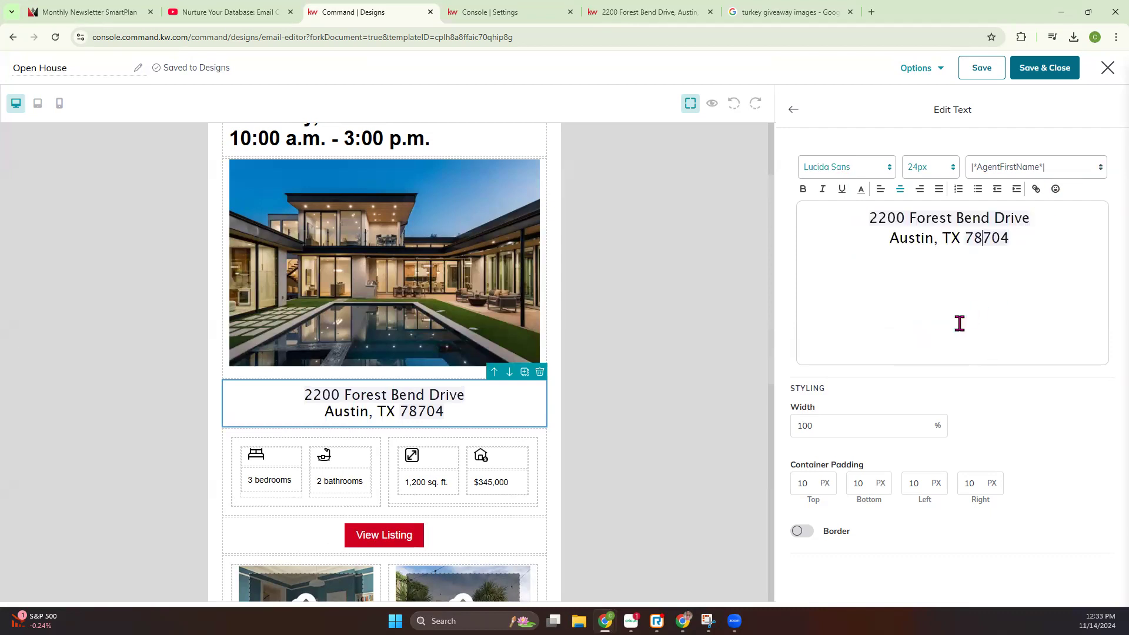
pyautogui.click(793, 111)
# Change the property details to 5 bedrooms and 6 bathrooms
pyautogui.scroll(-2, 247, 412)
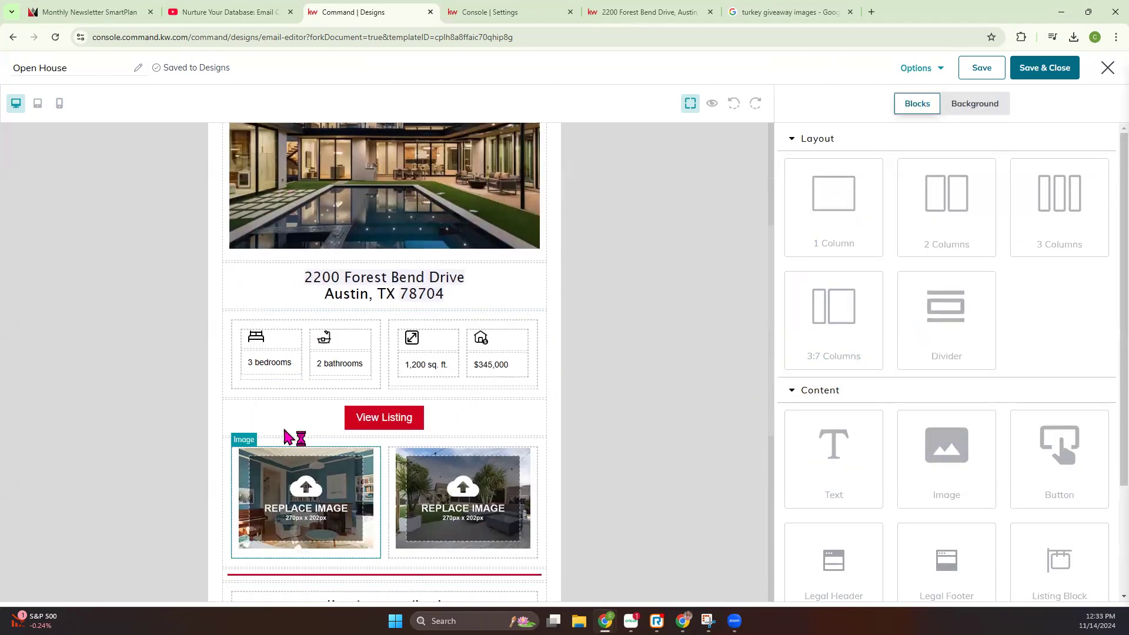
pyautogui.click(274, 366)
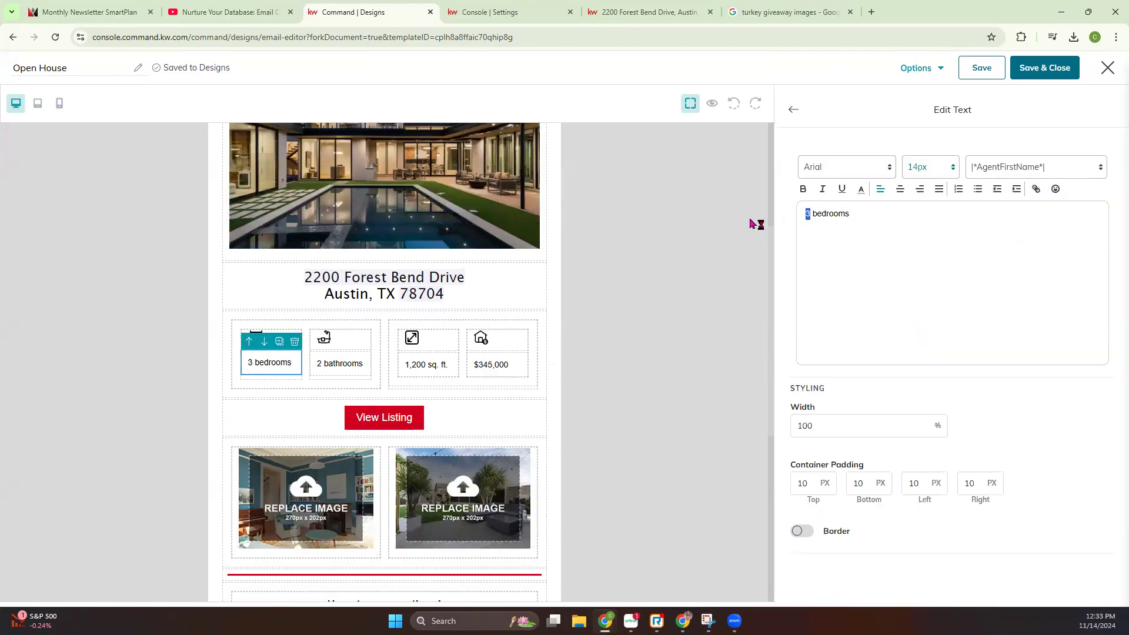
pyautogui.click(793, 110)
pyautogui.click(348, 365)
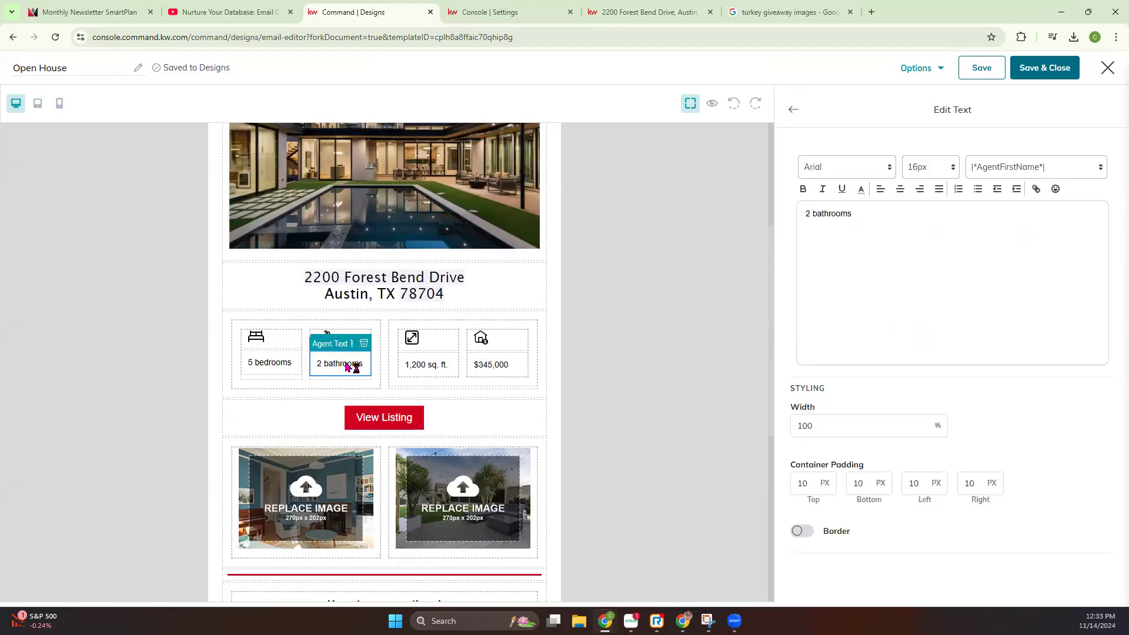
pyautogui.press('BackSpace')
pyautogui.write('6')
pyautogui.click(795, 111)
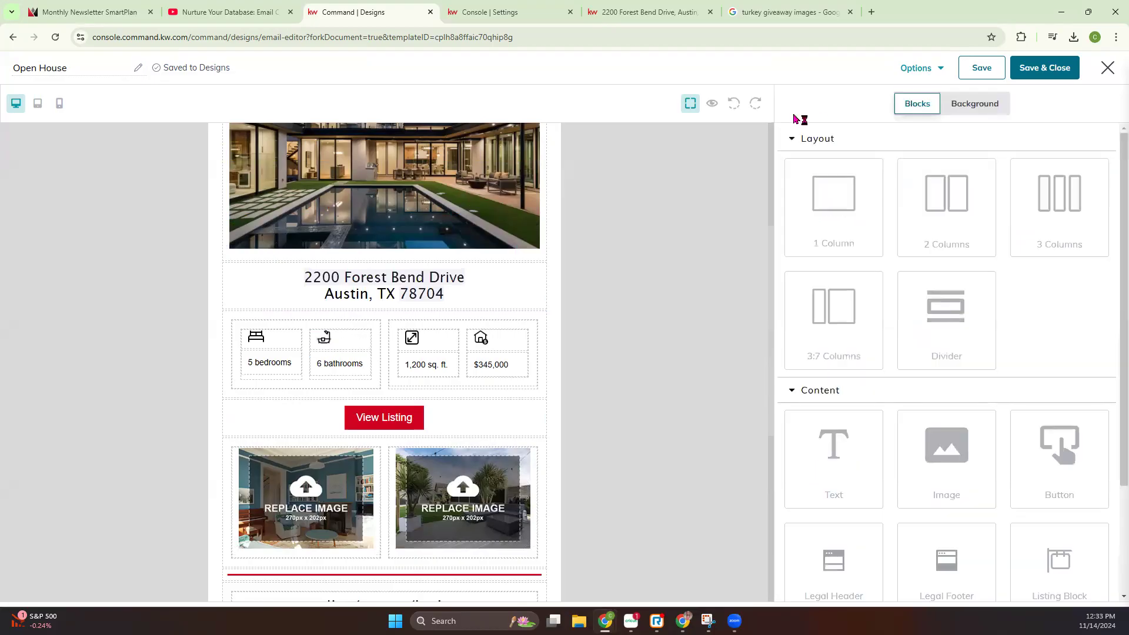
# Change the floor area in the property details to 4,702 sq. ft
pyautogui.click(430, 372)
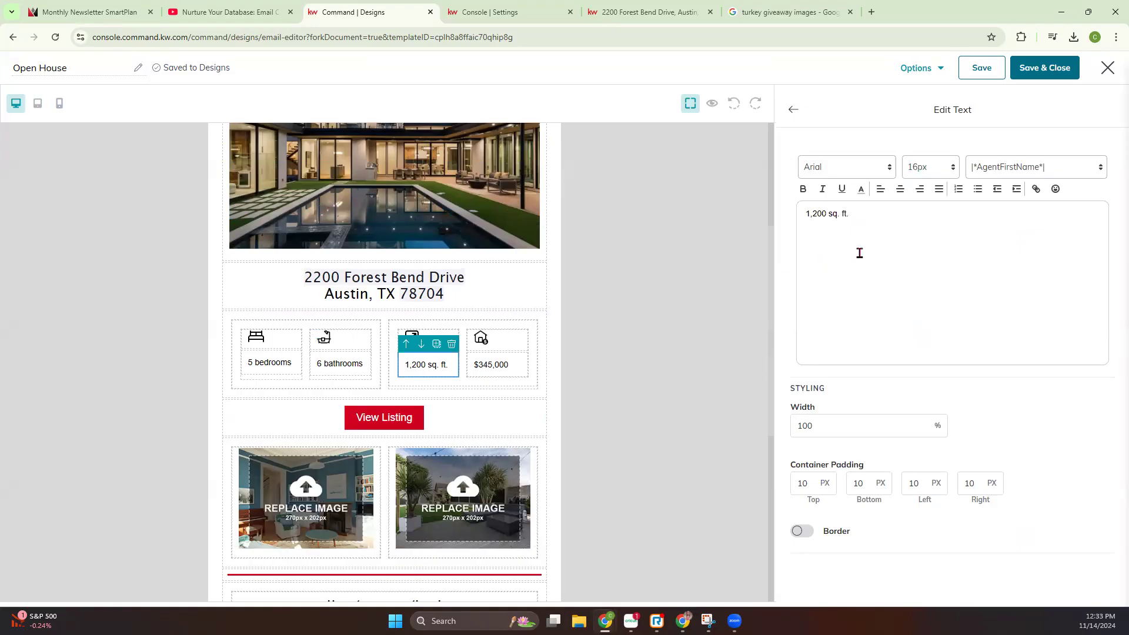
pyautogui.doubleClick(824, 213)
pyautogui.write('4')
pyautogui.write(',')
pyautogui.write('803')
pyautogui.write('702')
pyautogui.click(793, 109)
# Replace the price in the property details with $5,500,000 and set its font size to 16px
pyautogui.click(497, 367)
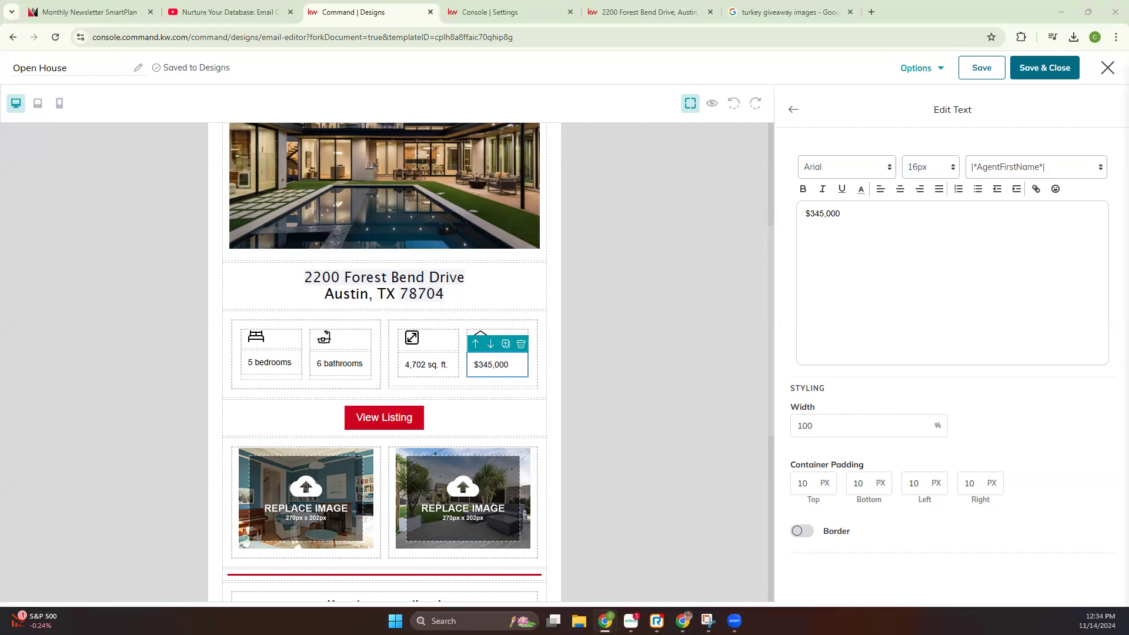
pyautogui.moveTo(908, 229); pyautogui.dragTo(708, 224)
pyautogui.write('$5,500,000')
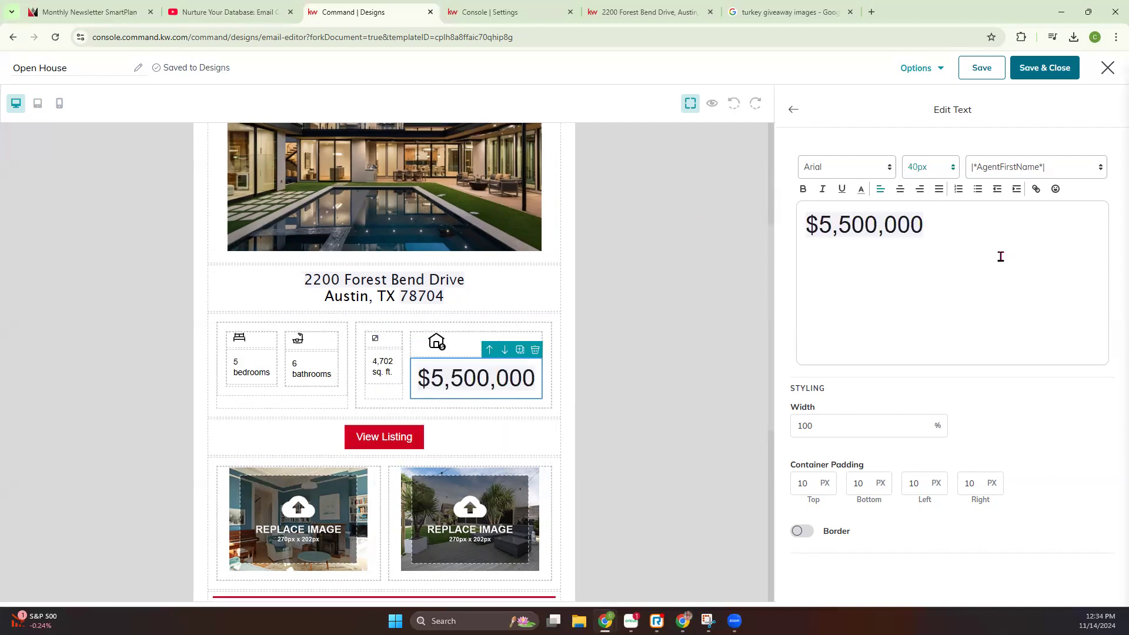
pyautogui.moveTo(908, 232); pyautogui.dragTo(736, 214)
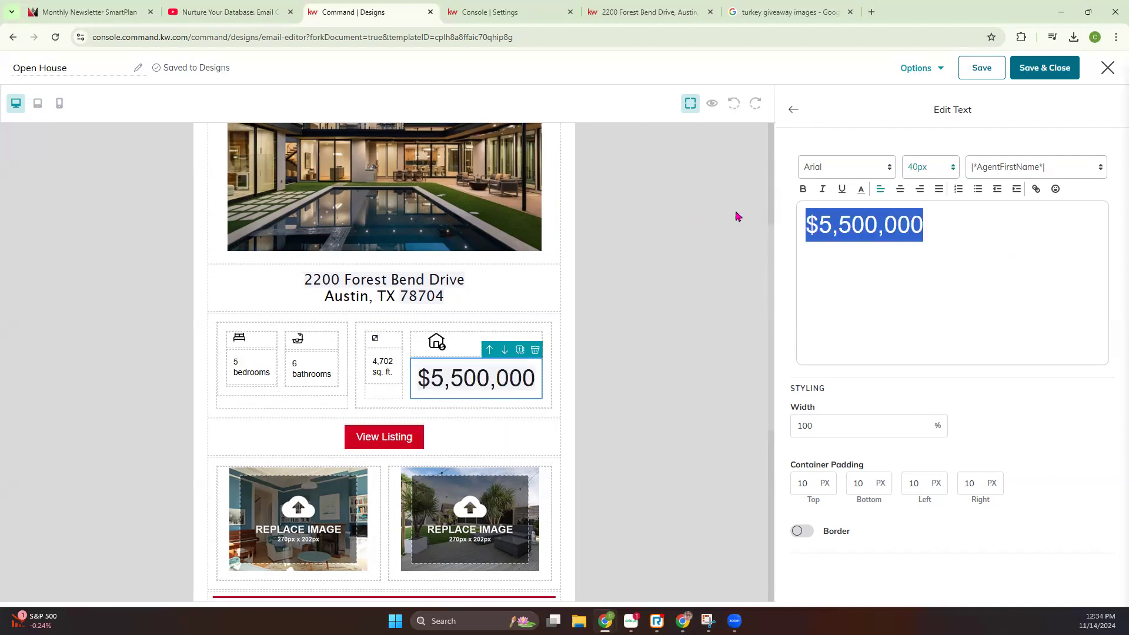
pyautogui.click(385, 367)
pyautogui.click(460, 377)
pyautogui.moveTo(935, 215); pyautogui.dragTo(752, 212)
pyautogui.click(924, 174)
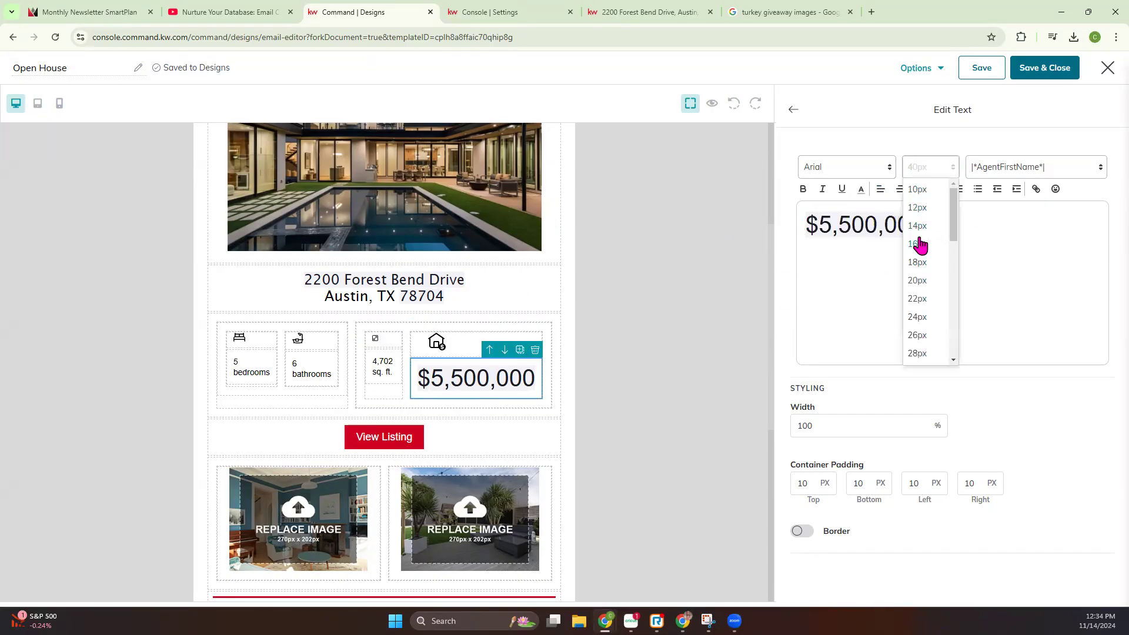
pyautogui.click(918, 244)
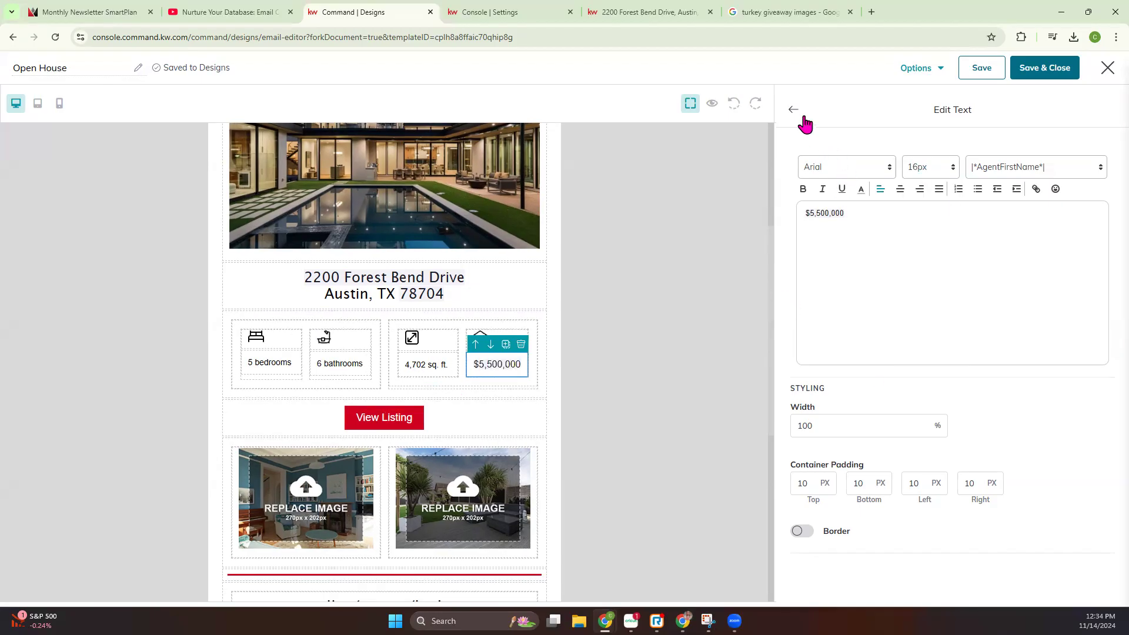
pyautogui.click(803, 117)
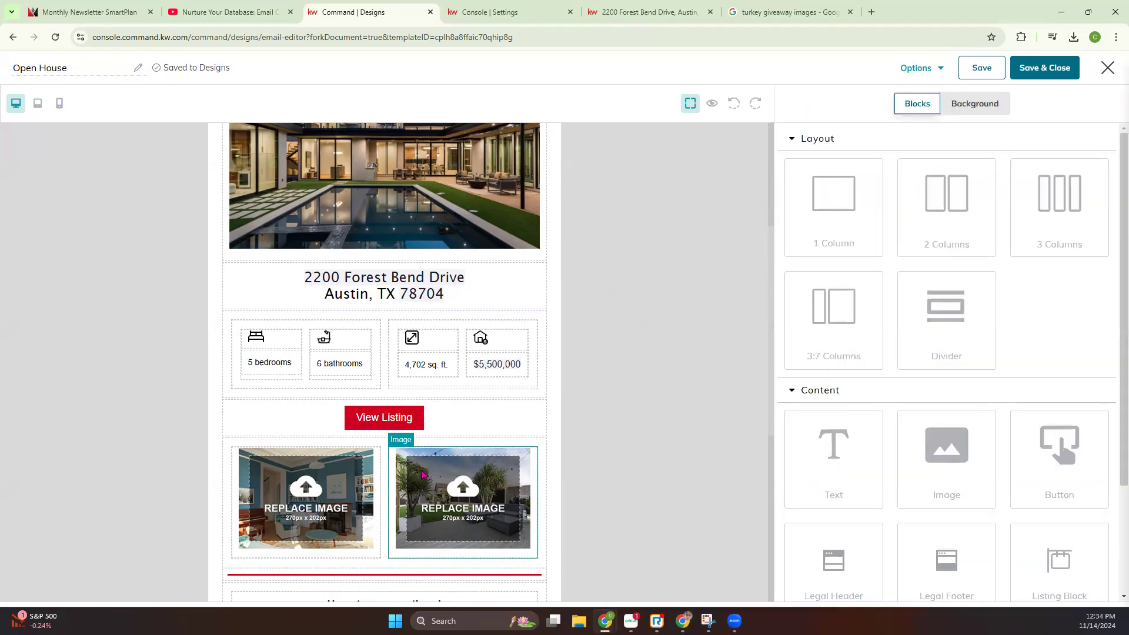
# Start replacing the first placeholder image below the View Listing button and search the listing images by the property's address
pyautogui.scroll(-3, 592, 416)
pyautogui.click(283, 307)
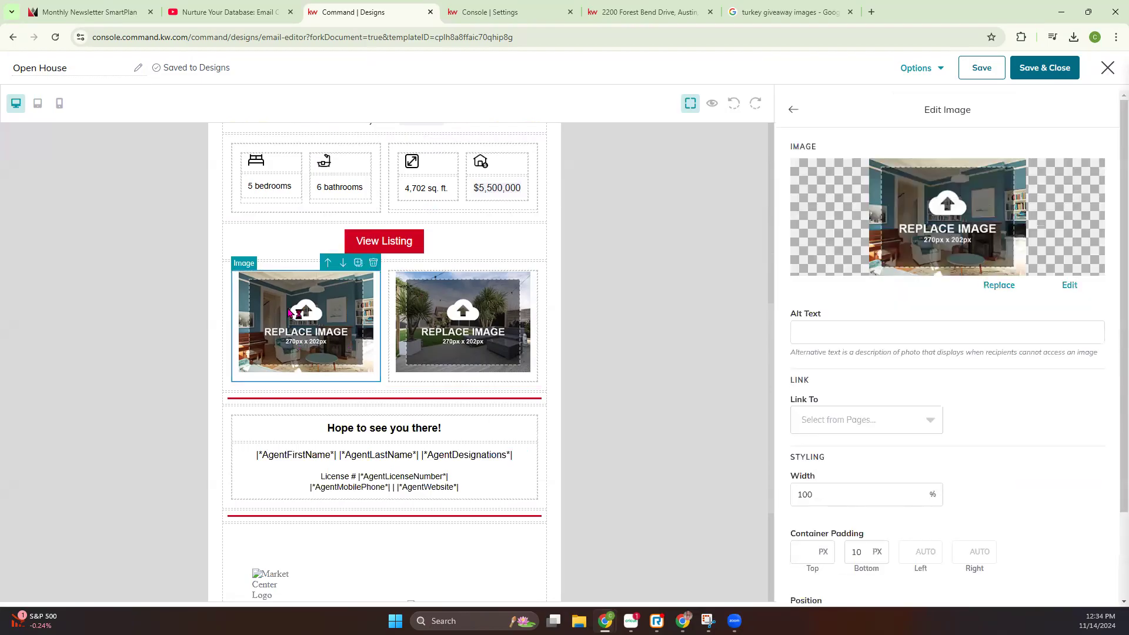
pyautogui.click(994, 286)
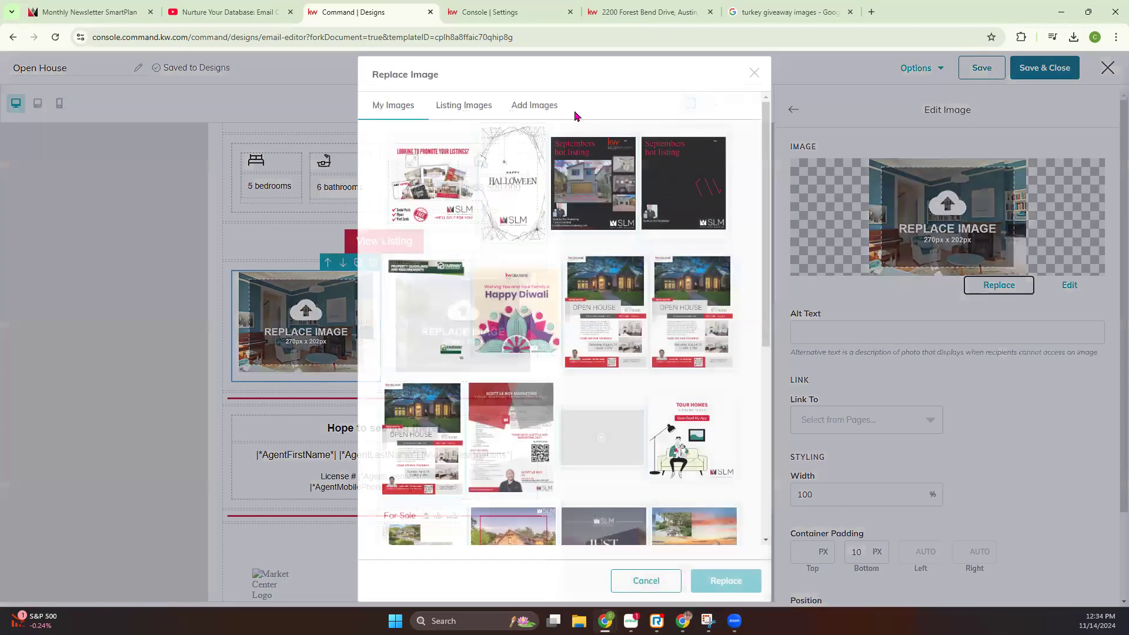
pyautogui.click(464, 107)
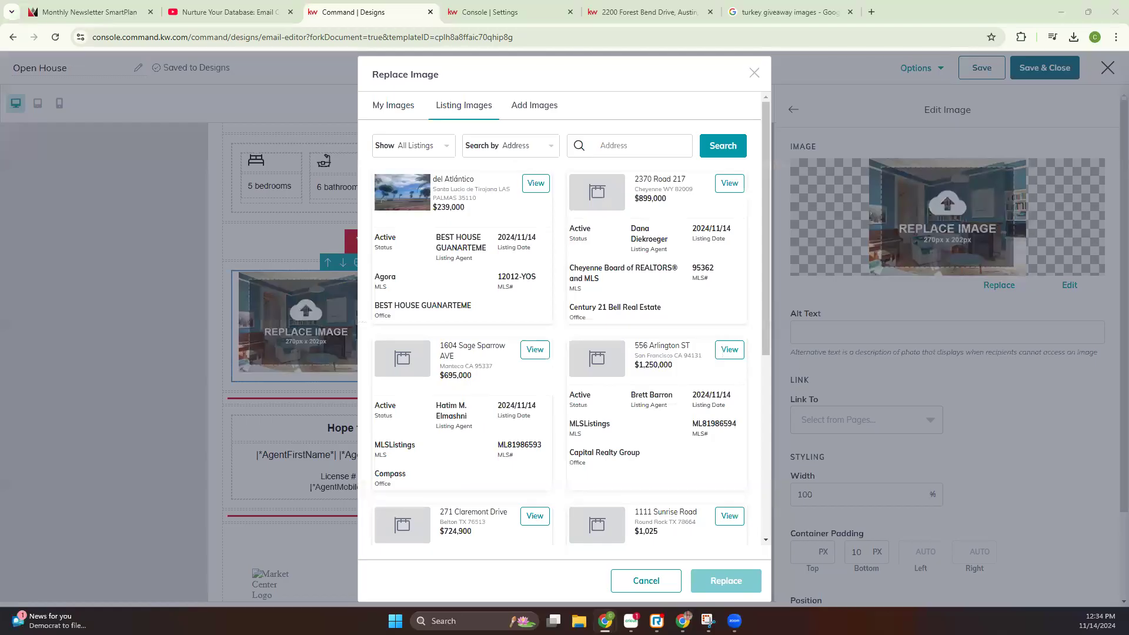
pyautogui.click(658, 139)
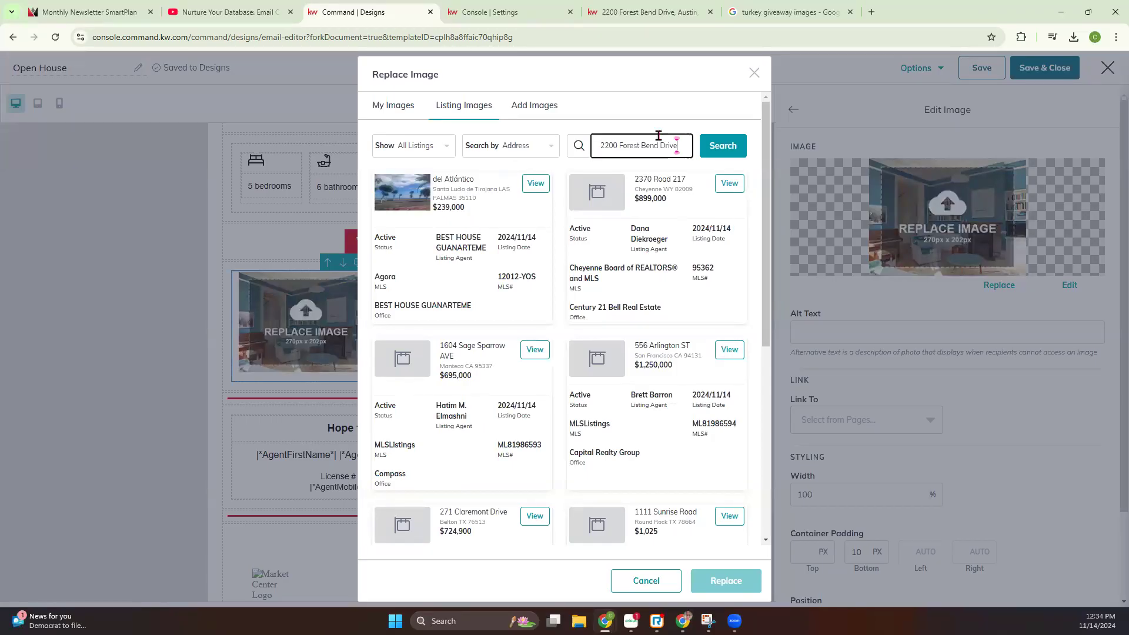
pyautogui.click(722, 147)
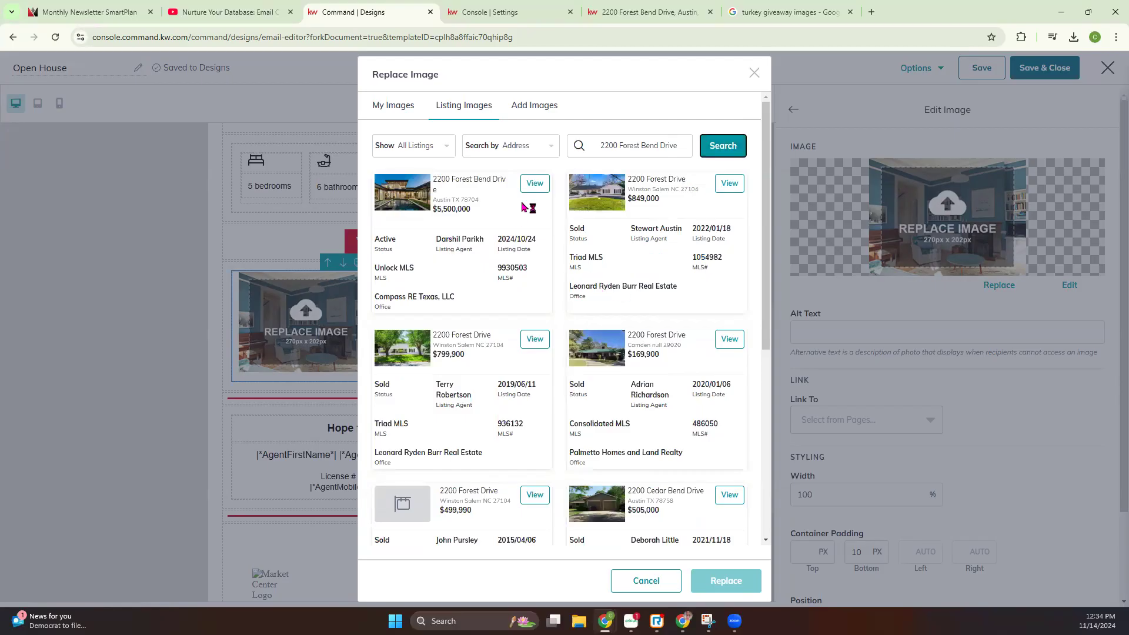
# Replace the first placeholder with the active Austin listing's daytime photo of the house and pool, Listing Image 14
pyautogui.click(535, 184)
pyautogui.scroll(-5, 566, 405)
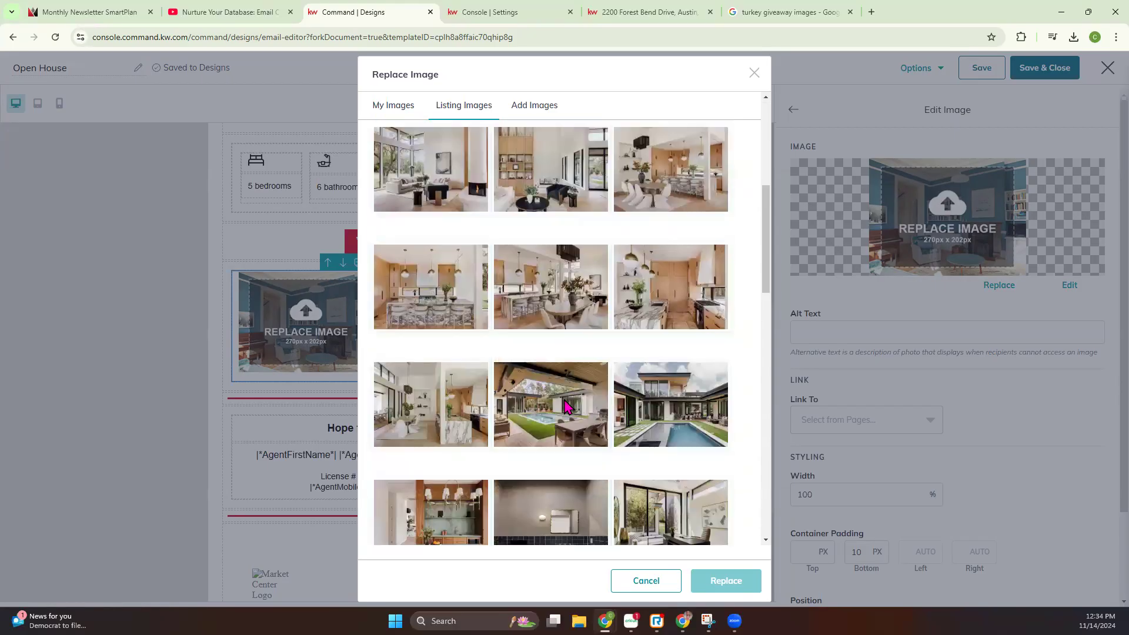
pyautogui.click(722, 393)
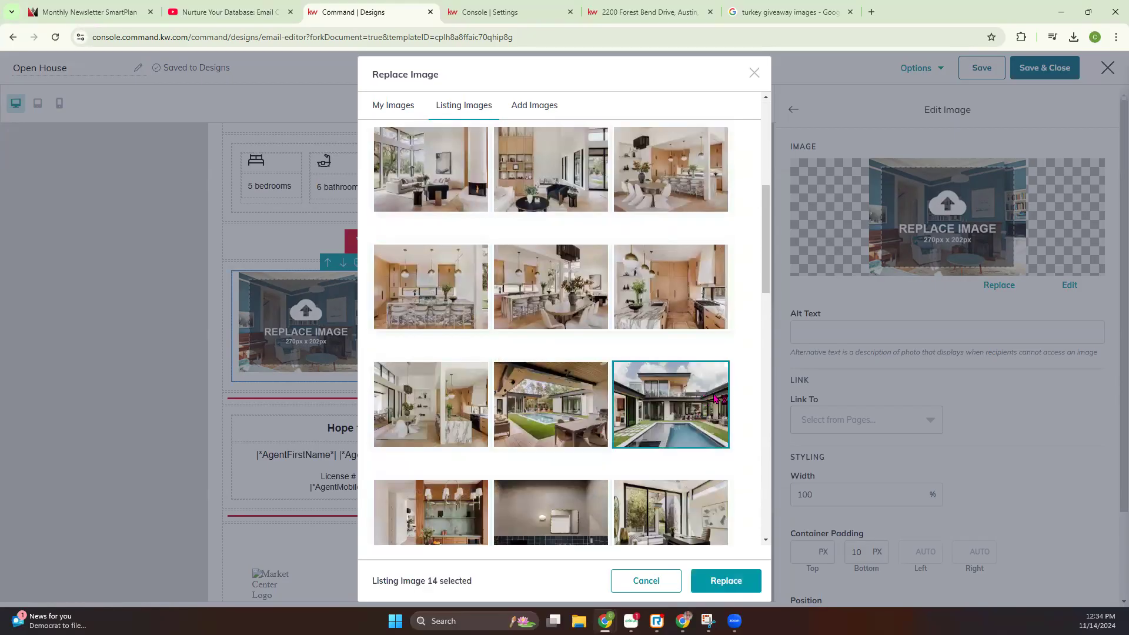
pyautogui.click(727, 581)
# Start replacing the second placeholder image and search the listing images by the same property address
pyautogui.click(459, 326)
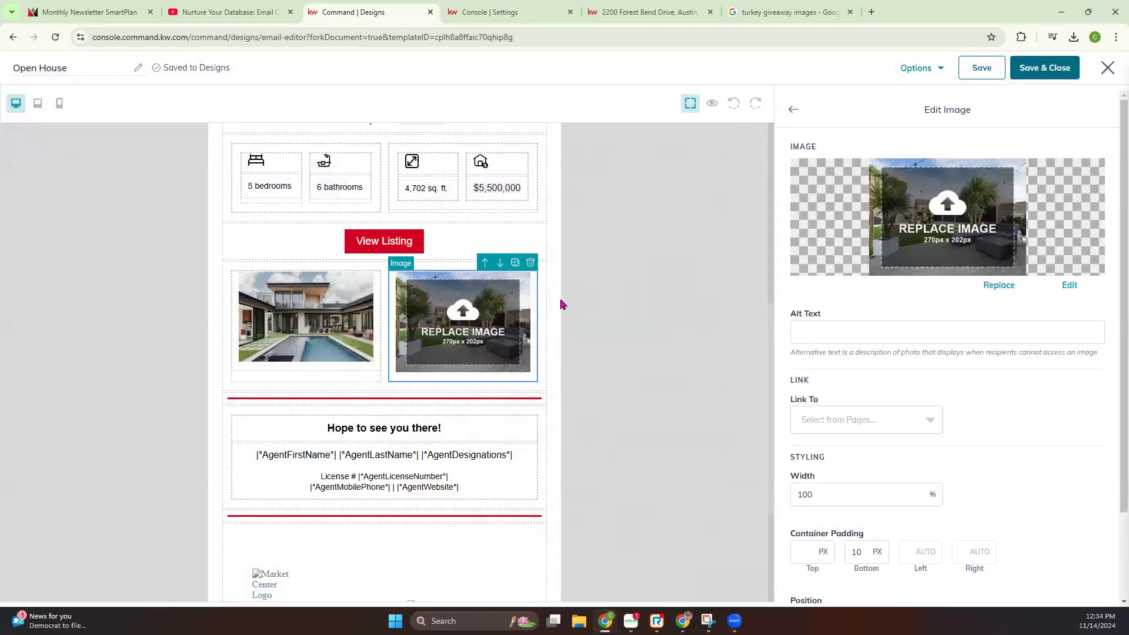
pyautogui.click(993, 288)
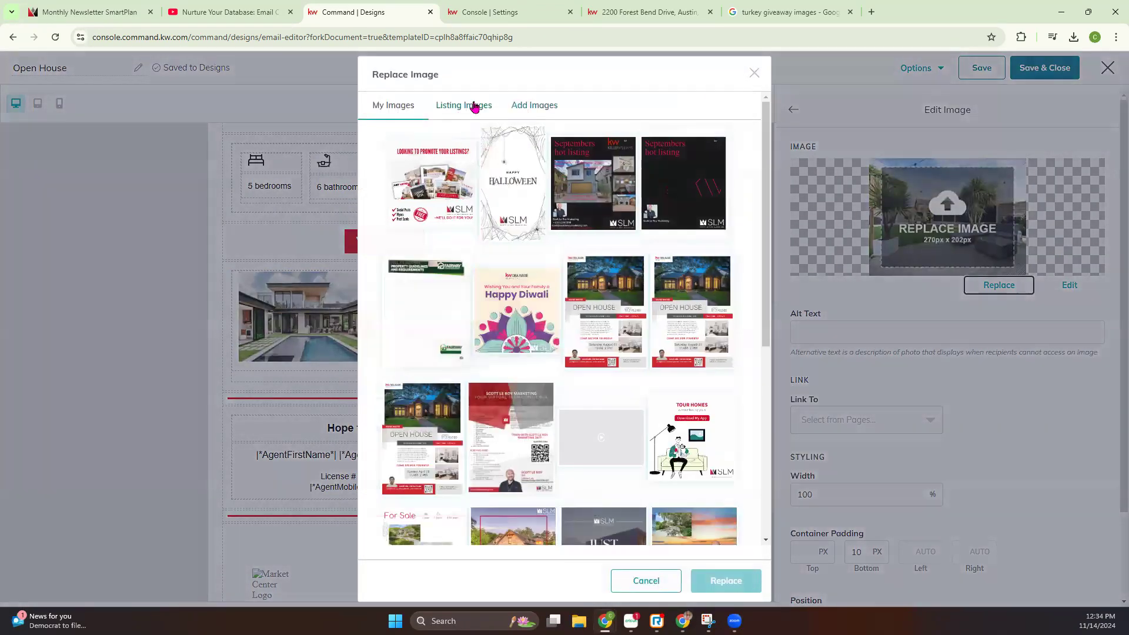
pyautogui.click(468, 106)
pyautogui.click(609, 147)
pyautogui.click(721, 145)
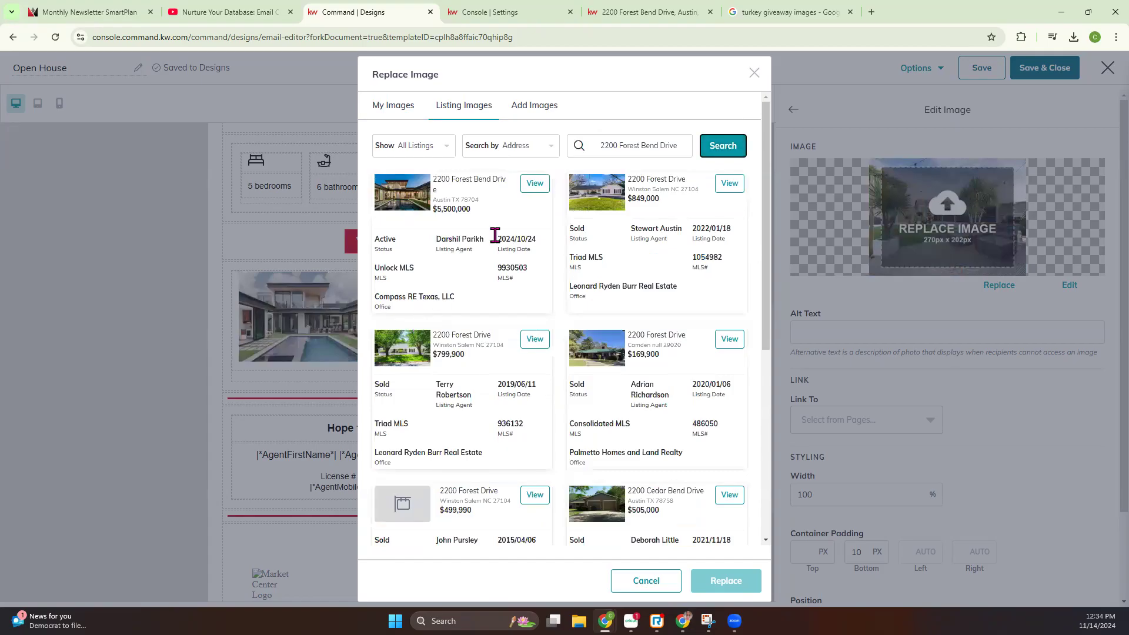
# Replace the second placeholder with the Austin listing's dusk terrace photo, Listing Image 31
pyautogui.click(534, 184)
pyautogui.scroll(-10, 597, 332)
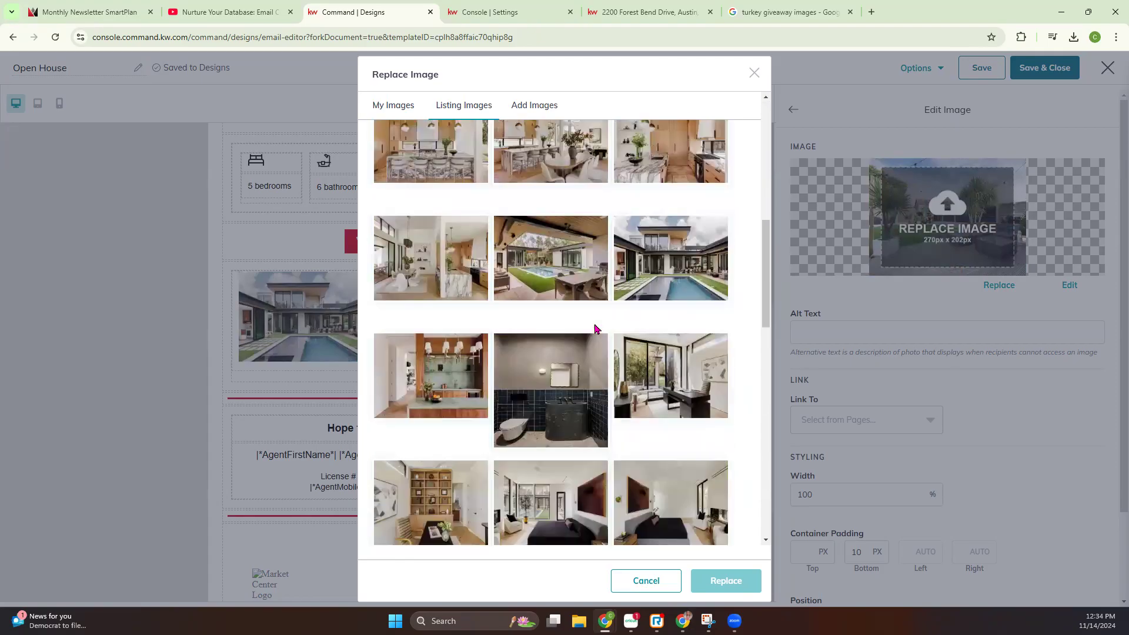
pyautogui.scroll(-3, 595, 328)
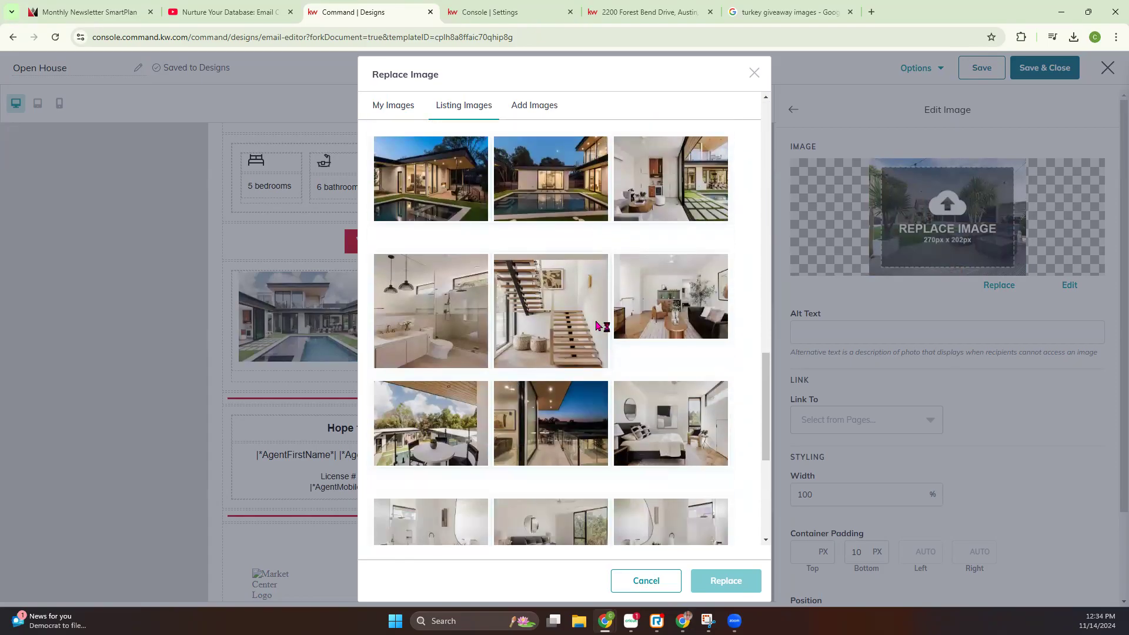
pyautogui.scroll(-2, 597, 323)
pyautogui.click(470, 301)
pyautogui.click(608, 323)
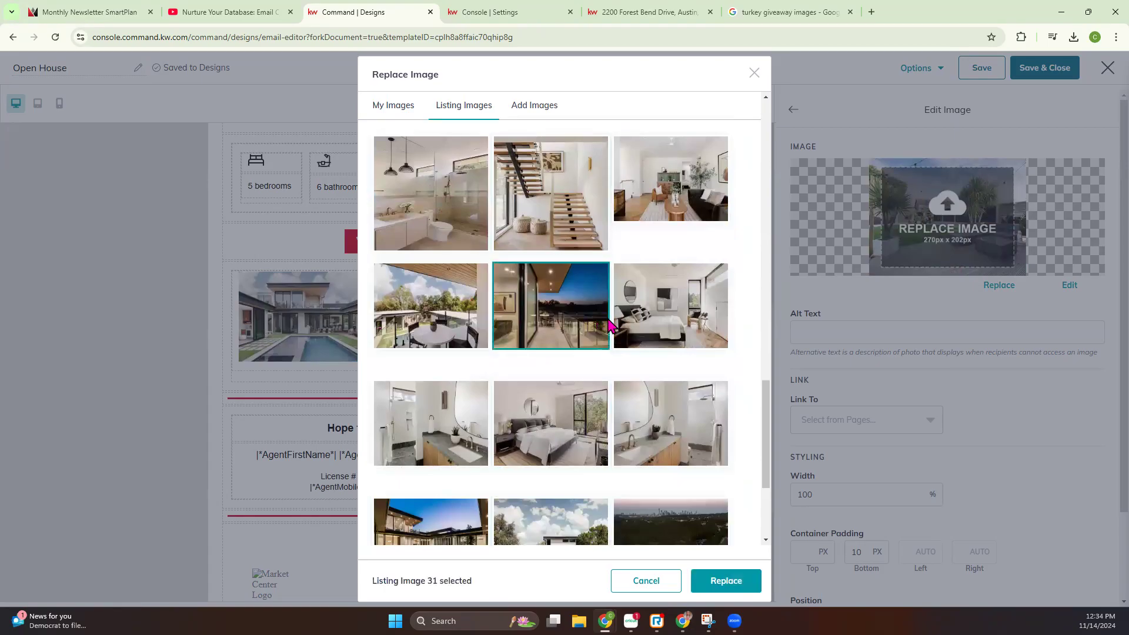
pyautogui.click(726, 581)
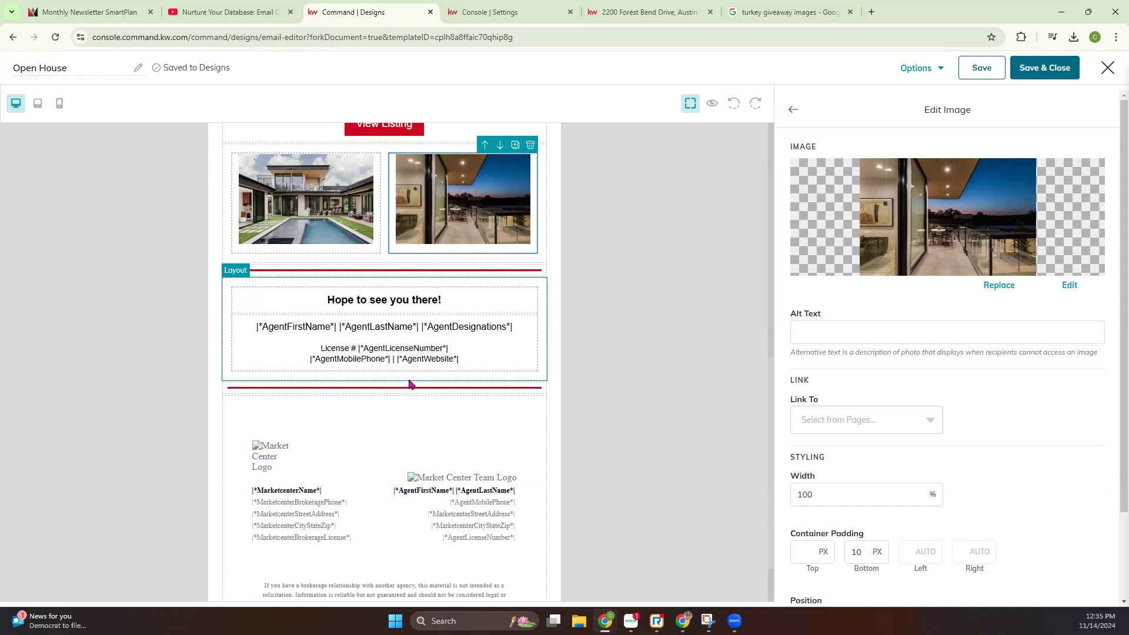
# Preview the email down to its footer, and upload the SLM logo as the team logo in the Marketing Profile settings and save
pyautogui.click(711, 103)
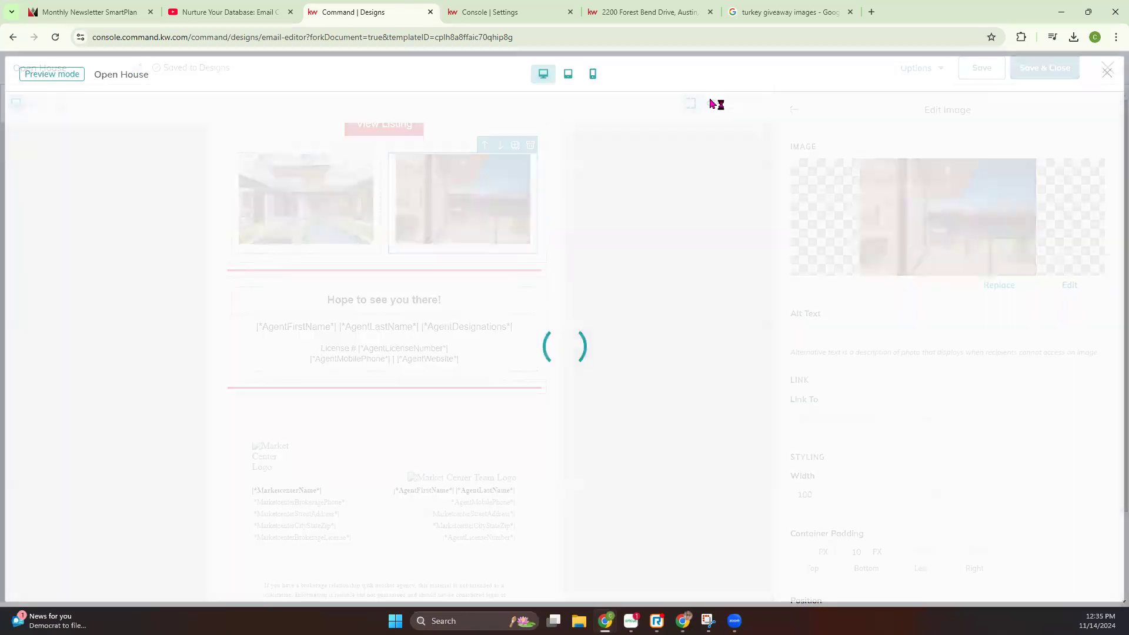
pyautogui.scroll(-10, 811, 267)
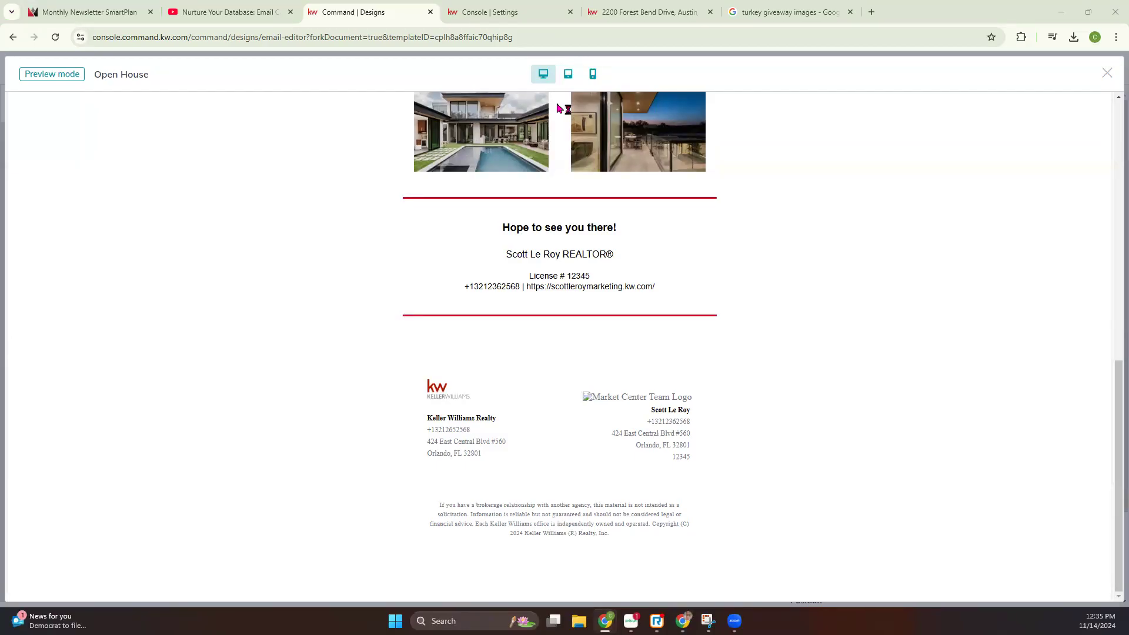
pyautogui.click(483, 11)
pyautogui.click(345, 519)
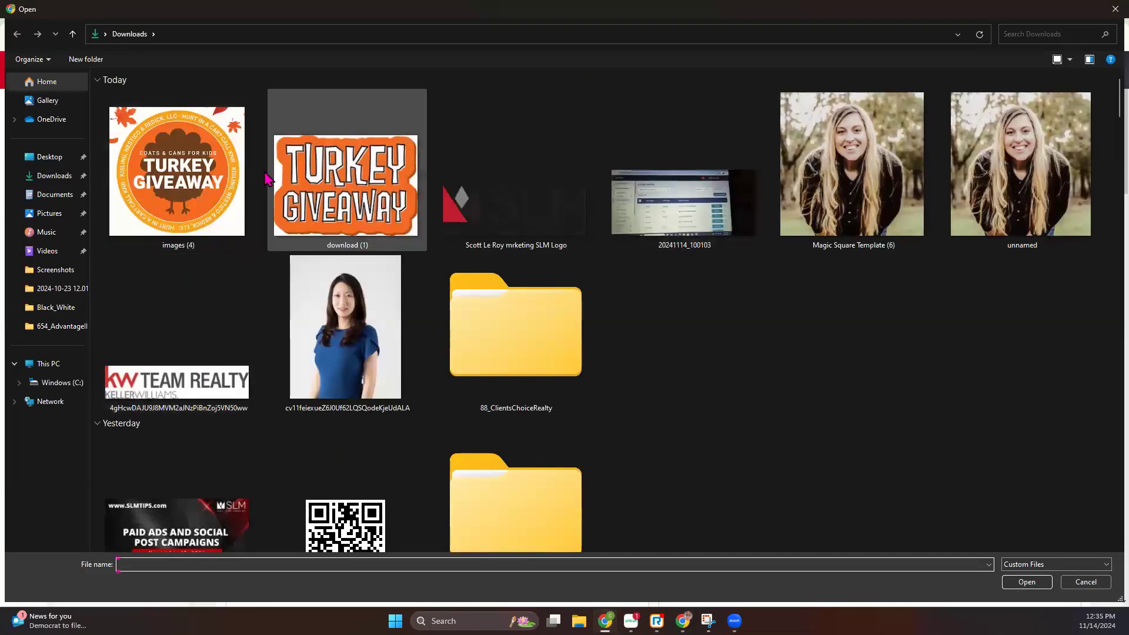
pyautogui.doubleClick(485, 233)
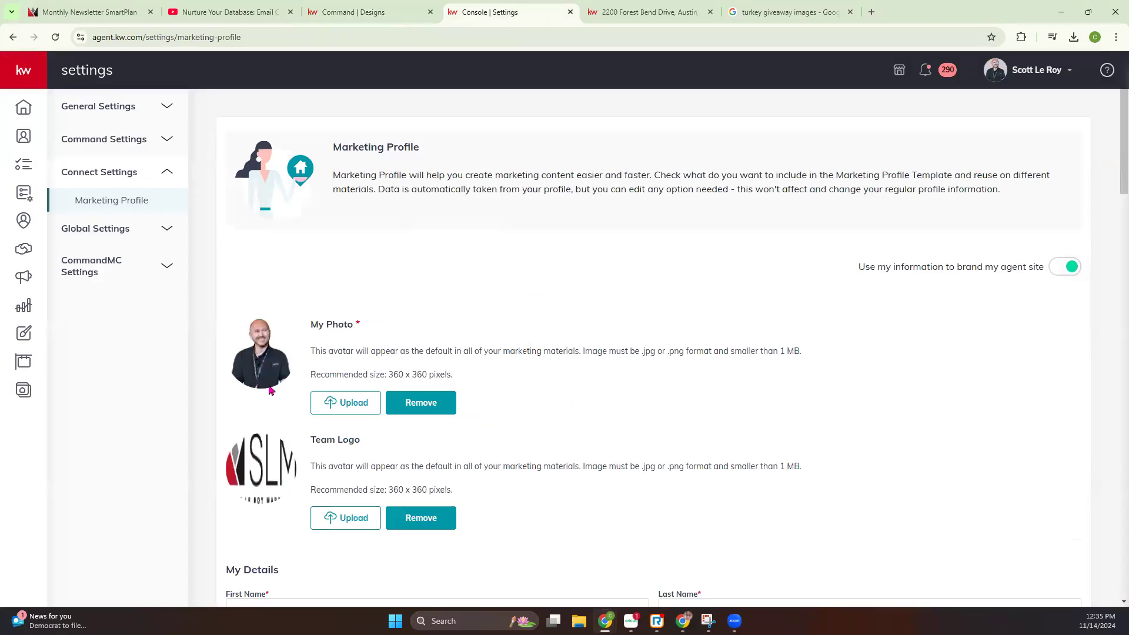
pyautogui.scroll(-20, 262, 383)
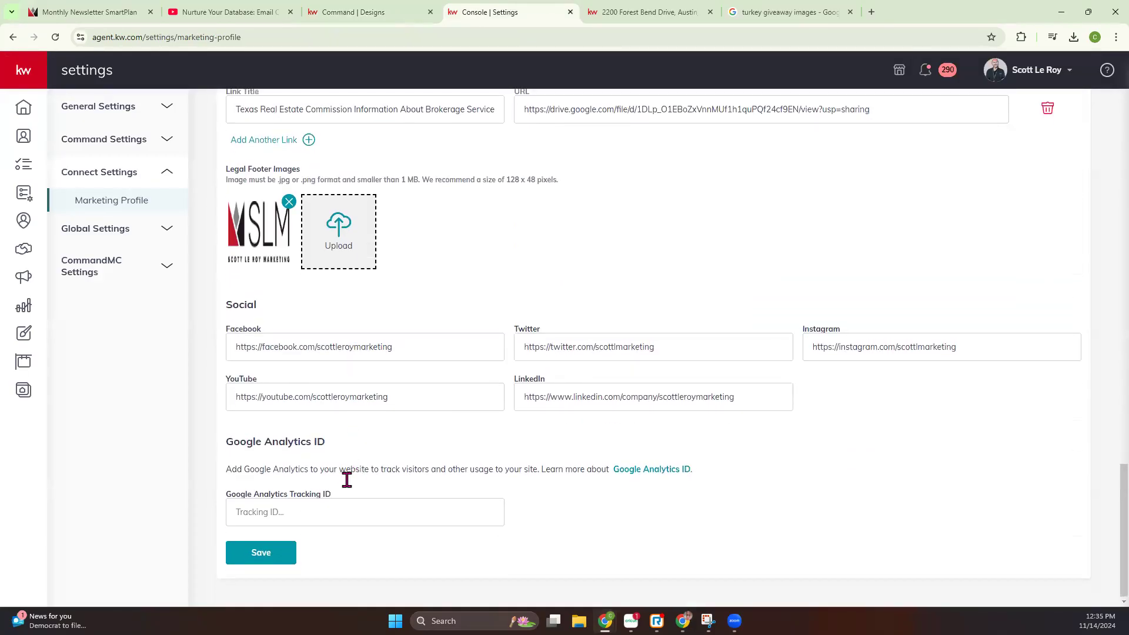
pyautogui.click(283, 552)
# Return to the Open House design and reload its preview to check the team logo in the footer and the full layout
pyautogui.click(320, 12)
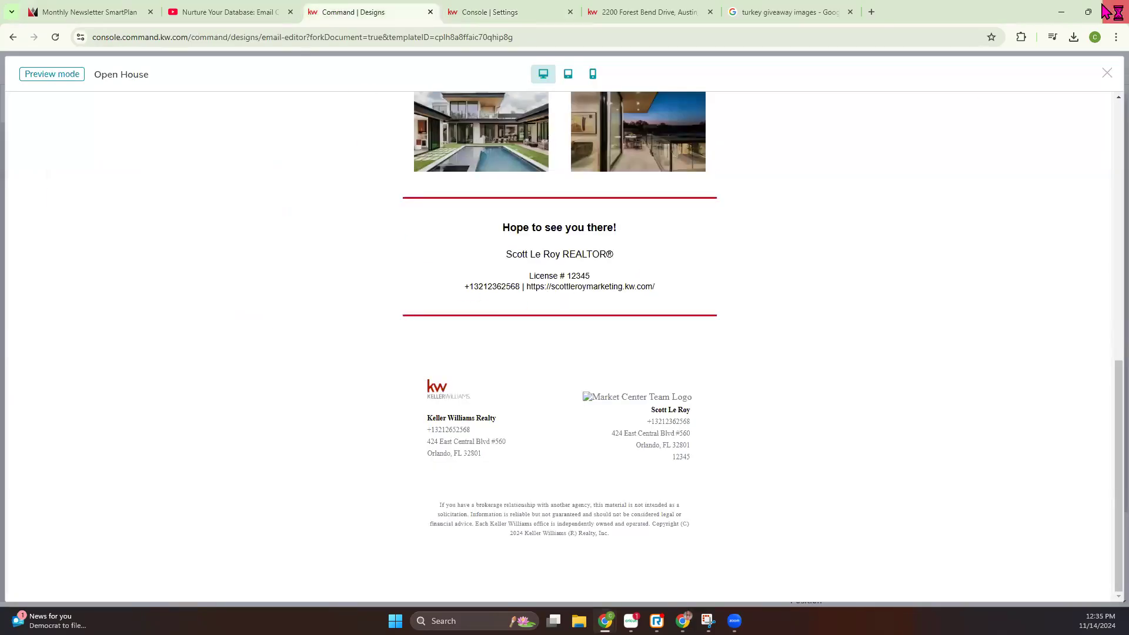
pyautogui.click(1107, 72)
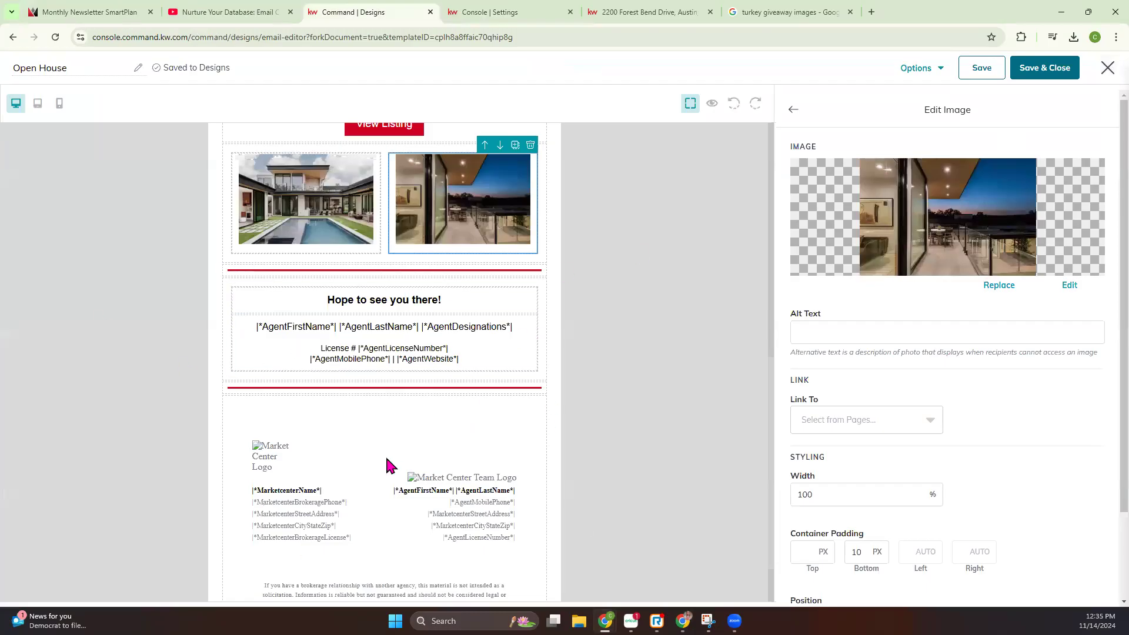
pyautogui.click(515, 13)
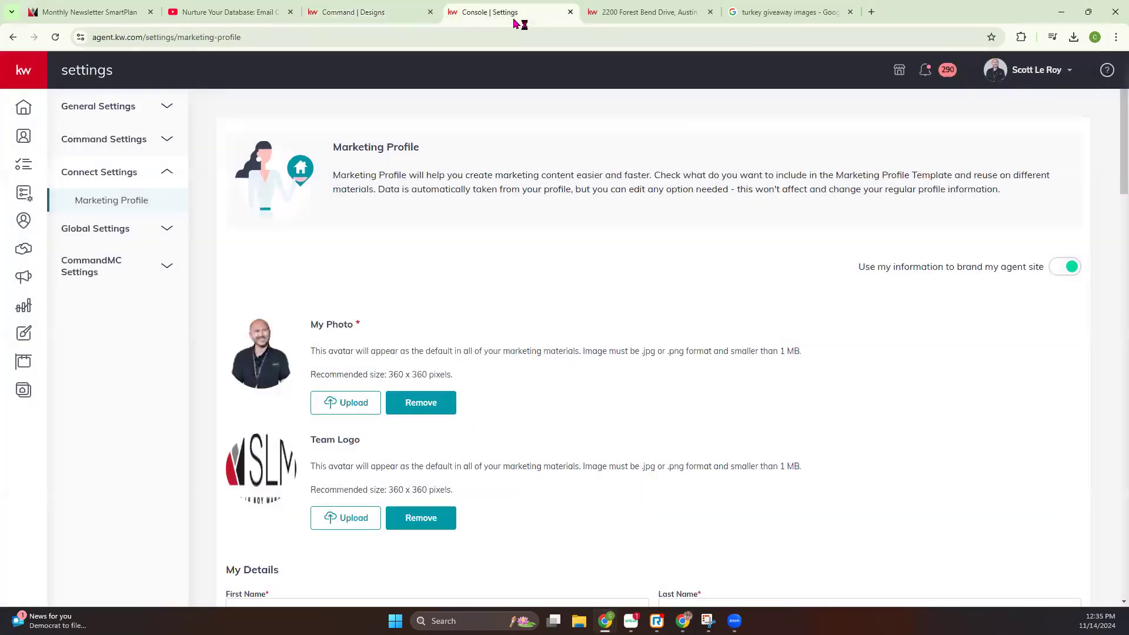
pyautogui.click(325, 10)
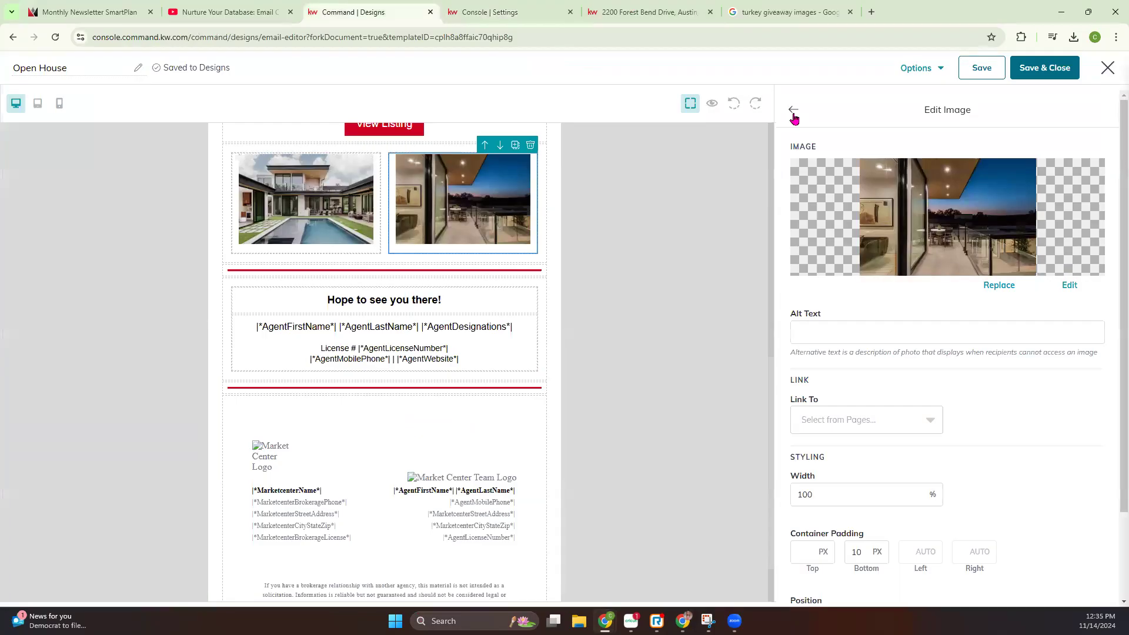
pyautogui.click(712, 104)
pyautogui.scroll(-1, 847, 315)
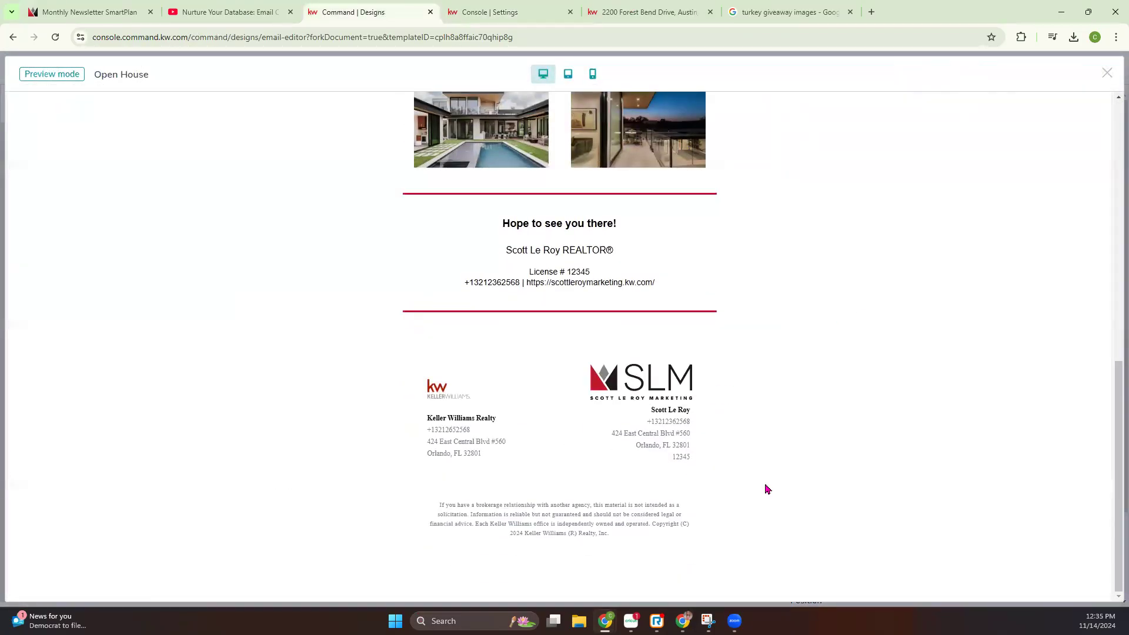
pyautogui.scroll(10, 758, 473)
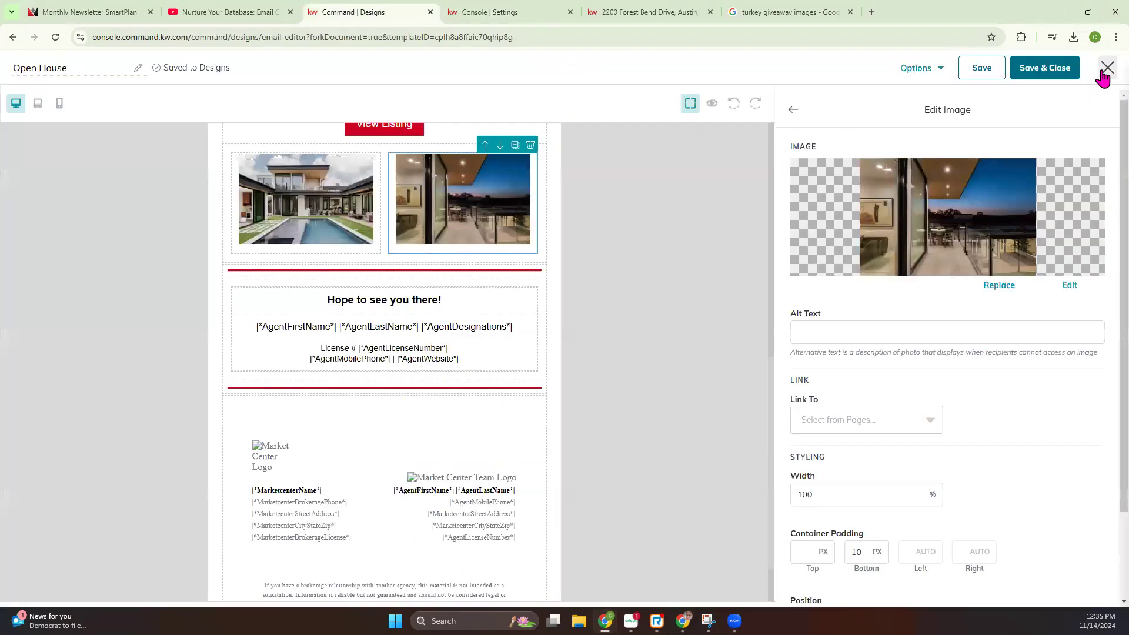
pyautogui.click(1105, 73)
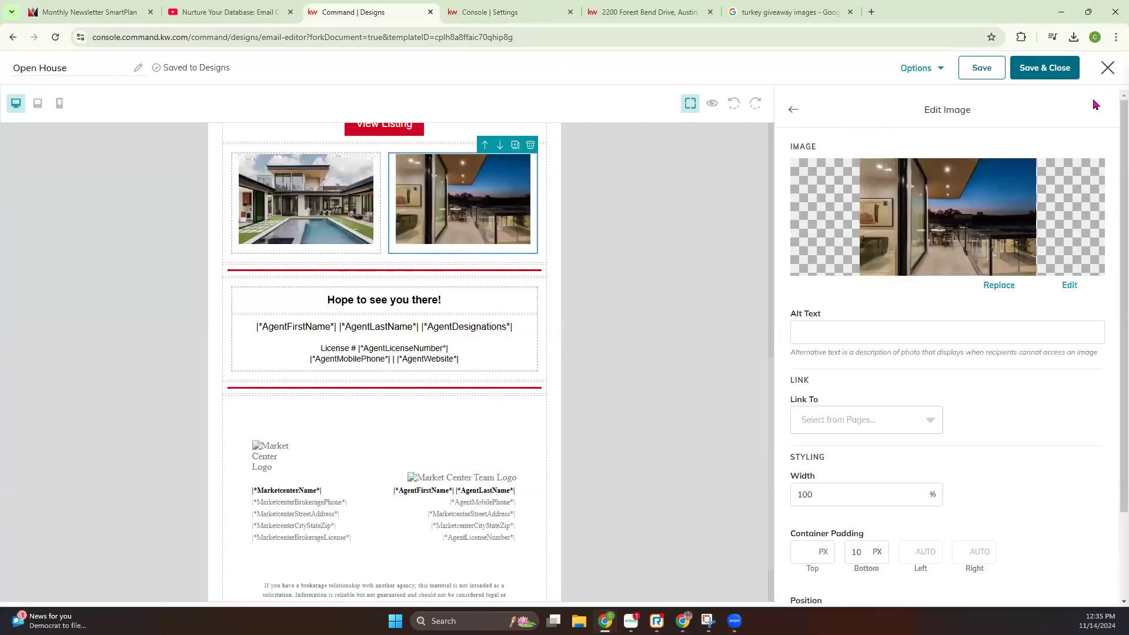
# Rename the design to Open House11/14, save it and close the editor
pyautogui.scroll(-2, 470, 221)
pyautogui.click(75, 68)
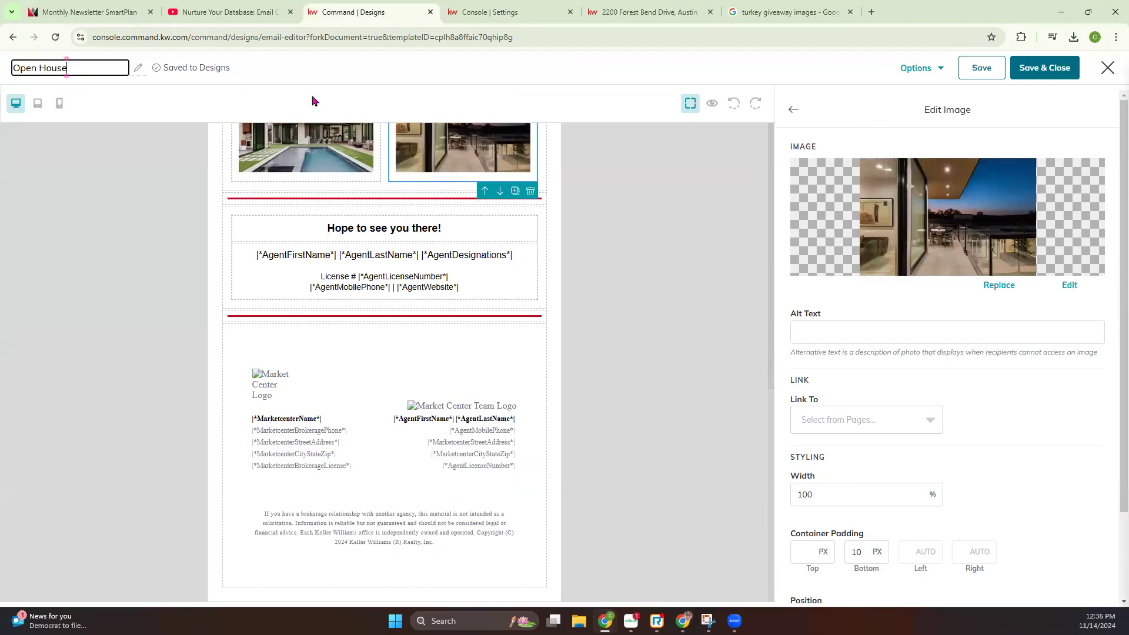
pyautogui.write('11/14')
pyautogui.click(1046, 68)
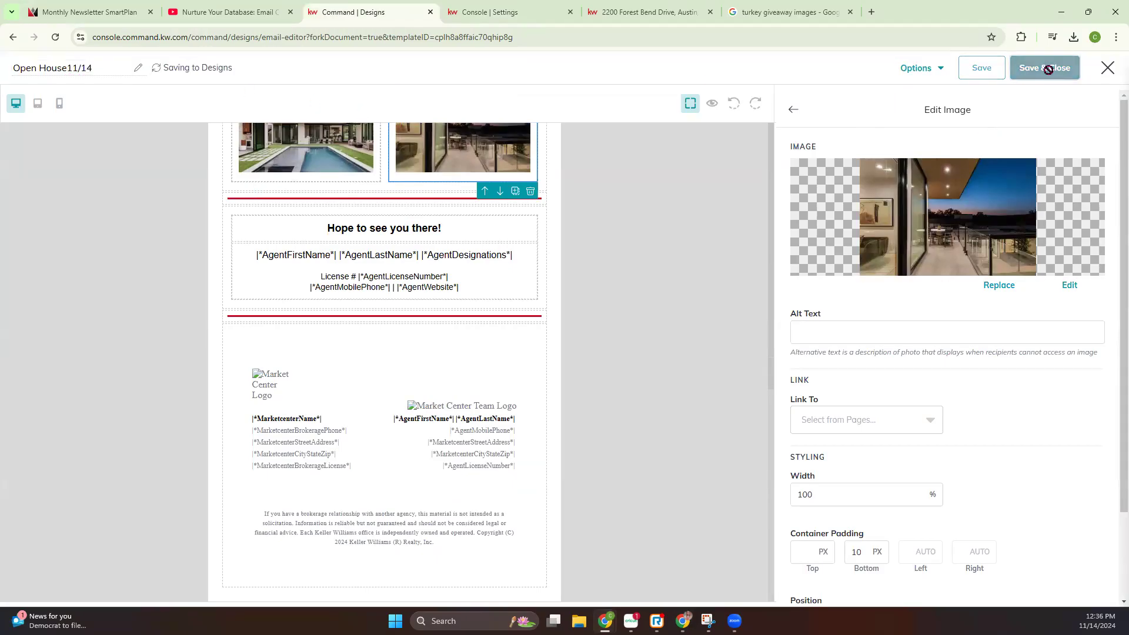
pyautogui.rightClick(1048, 70)
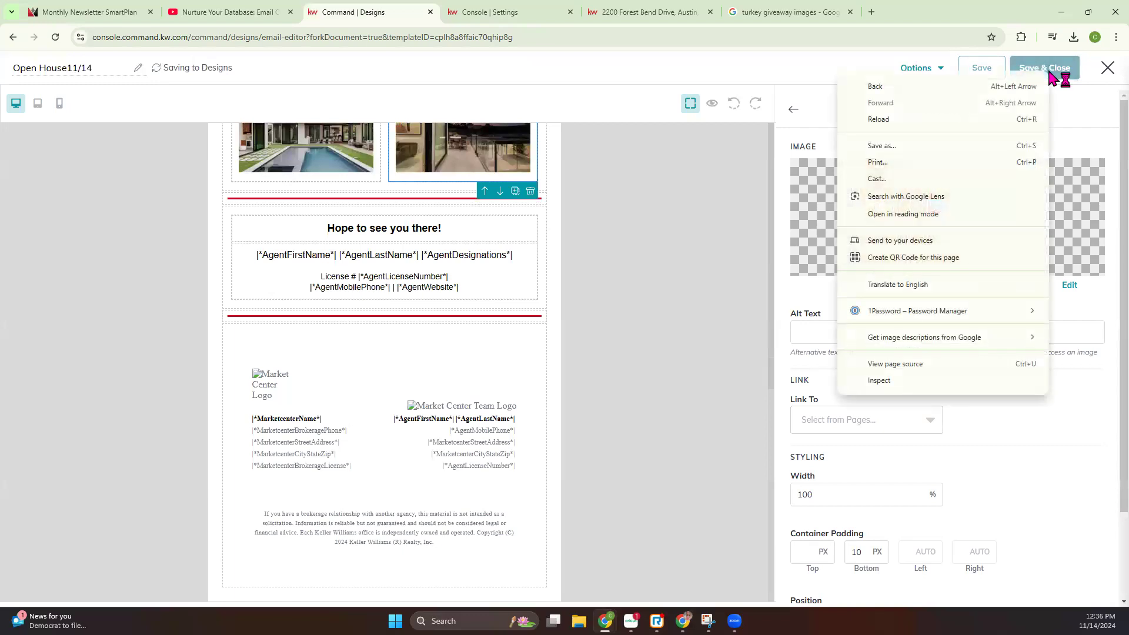
pyautogui.click(1109, 106)
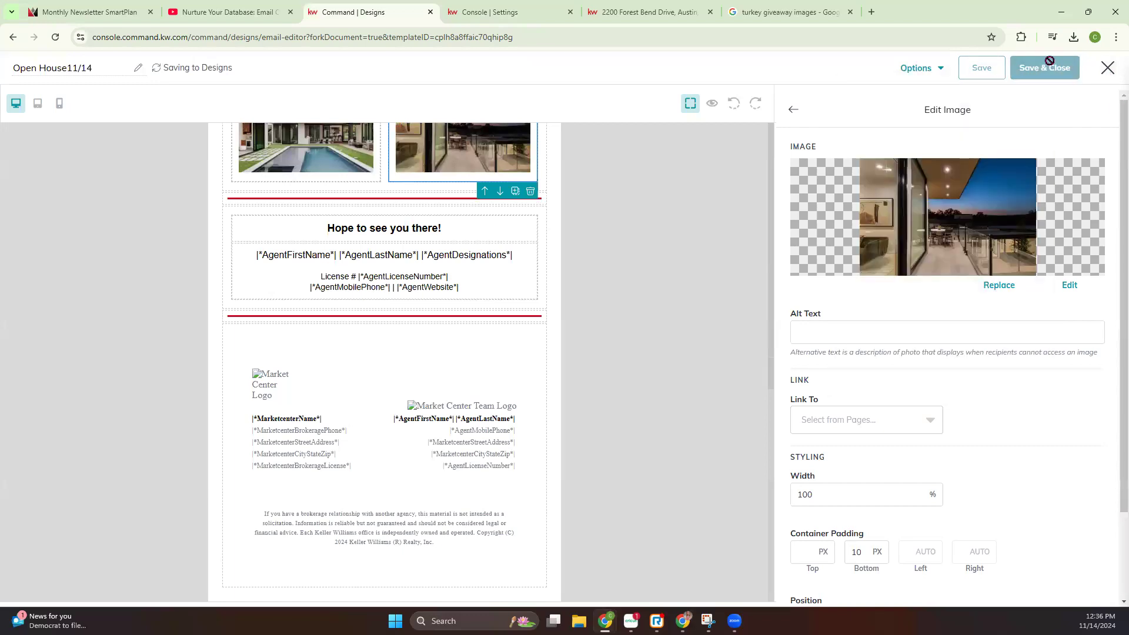
pyautogui.click(1105, 69)
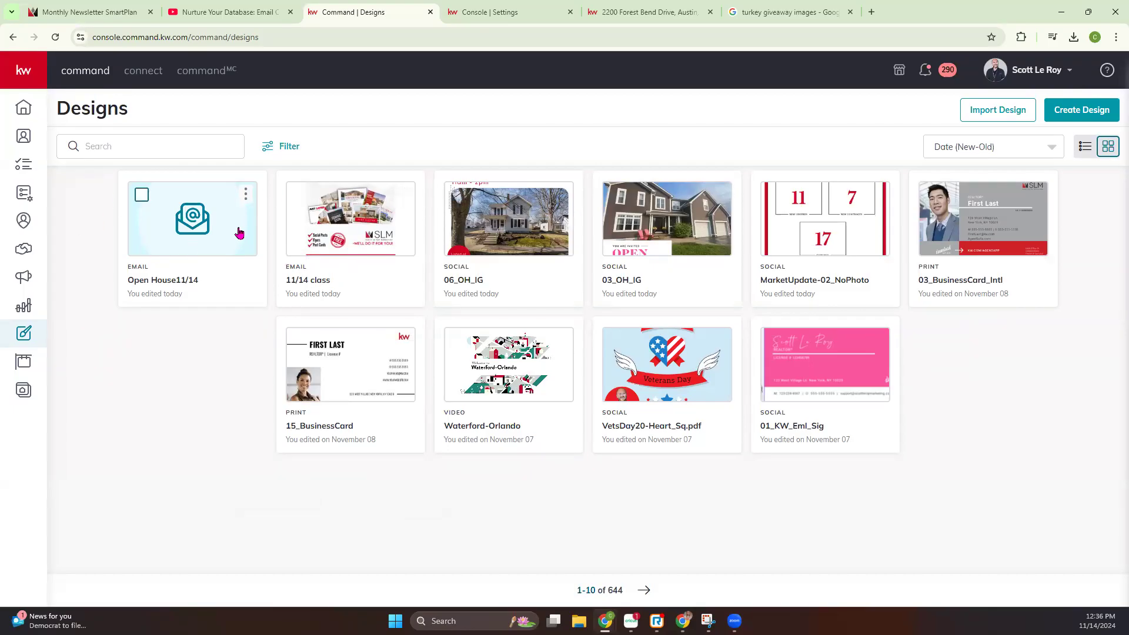
# Go to the Campaigns dashboard, reload it and view the campaign types offered for a new campaign without choosing one
pyautogui.click(23, 279)
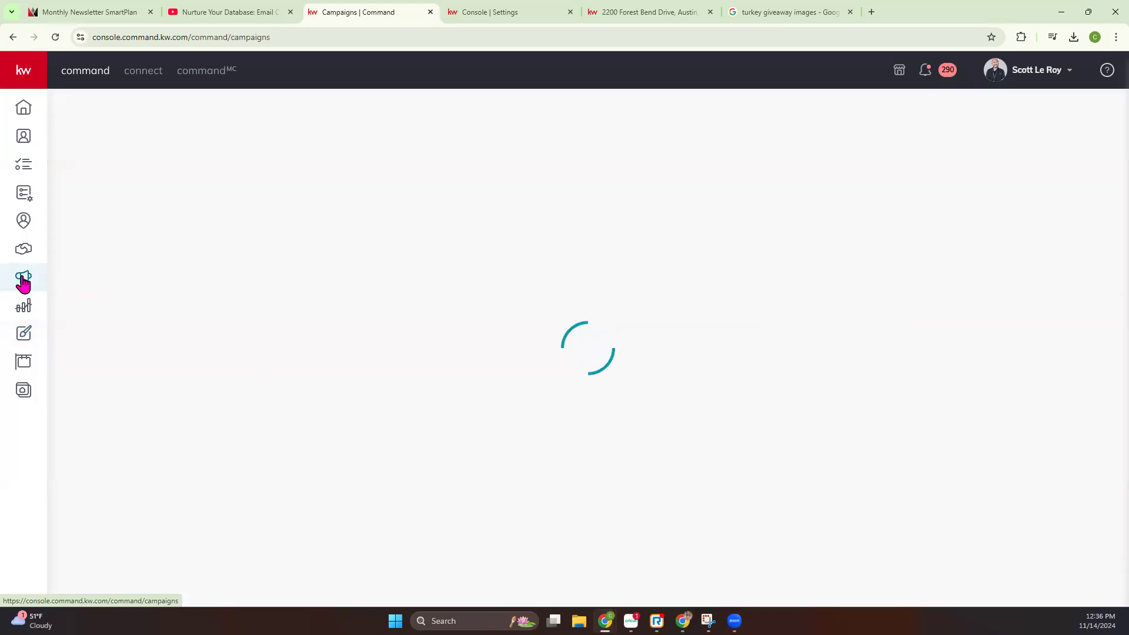
pyautogui.click(54, 37)
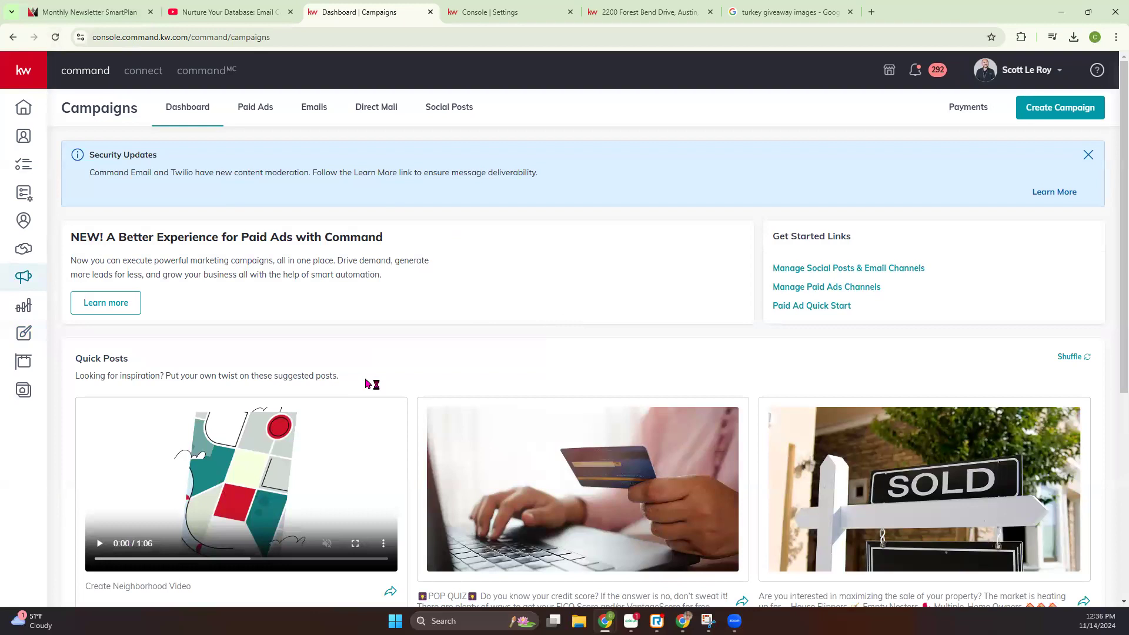
pyautogui.click(1033, 114)
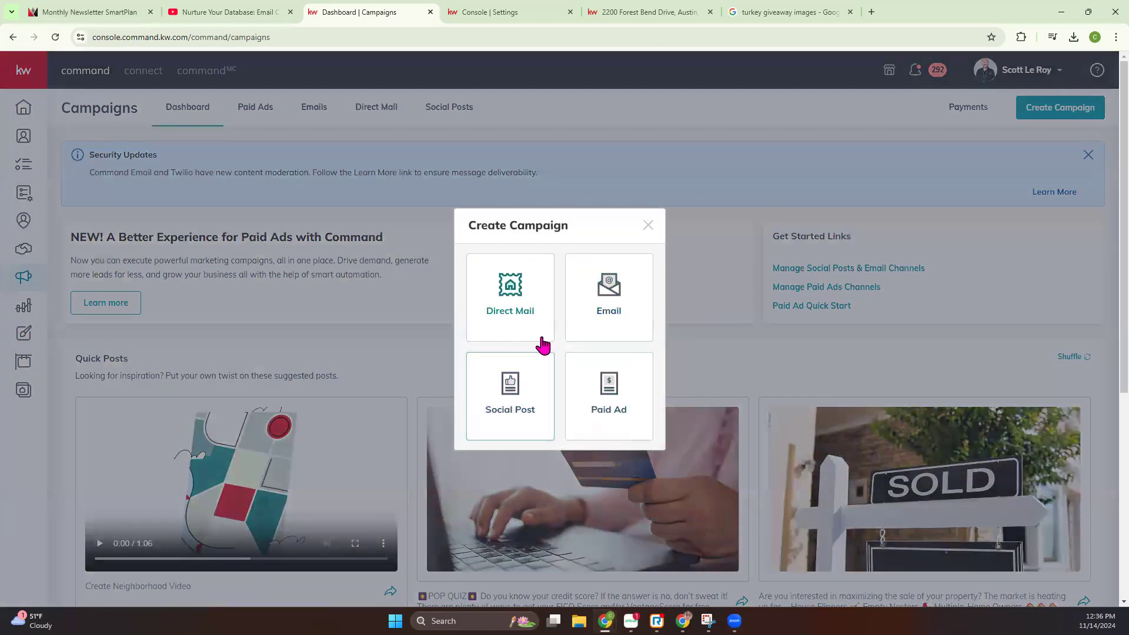
pyautogui.click(648, 225)
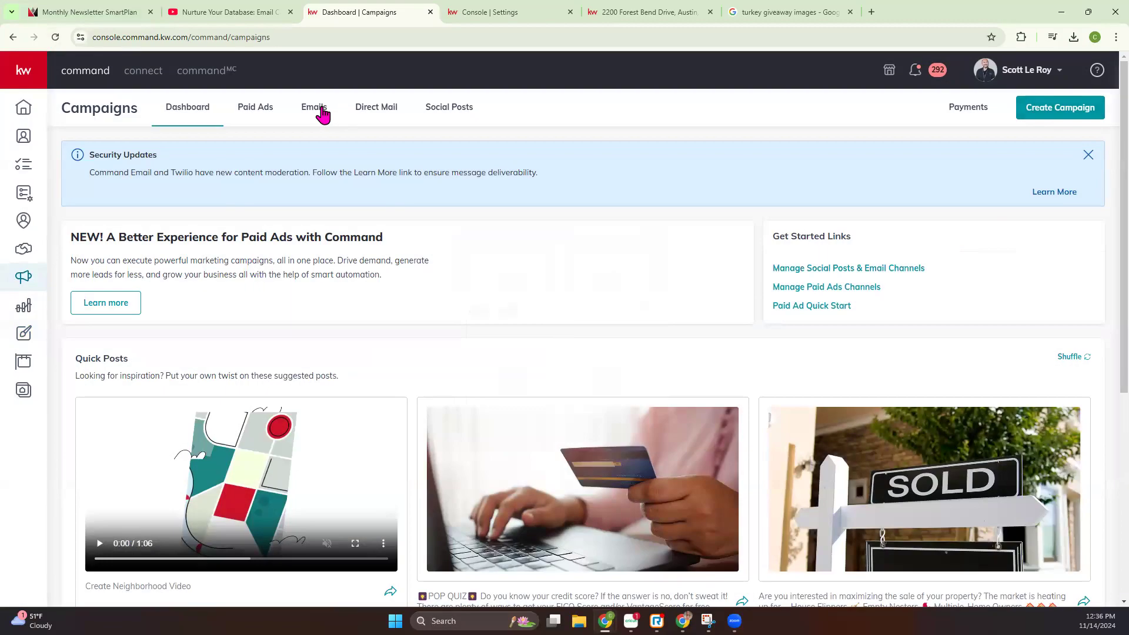
# Open the email campaigns overview, check the remaining Command Mail sends notice, view its Upgrade Account page and close that page
pyautogui.click(320, 111)
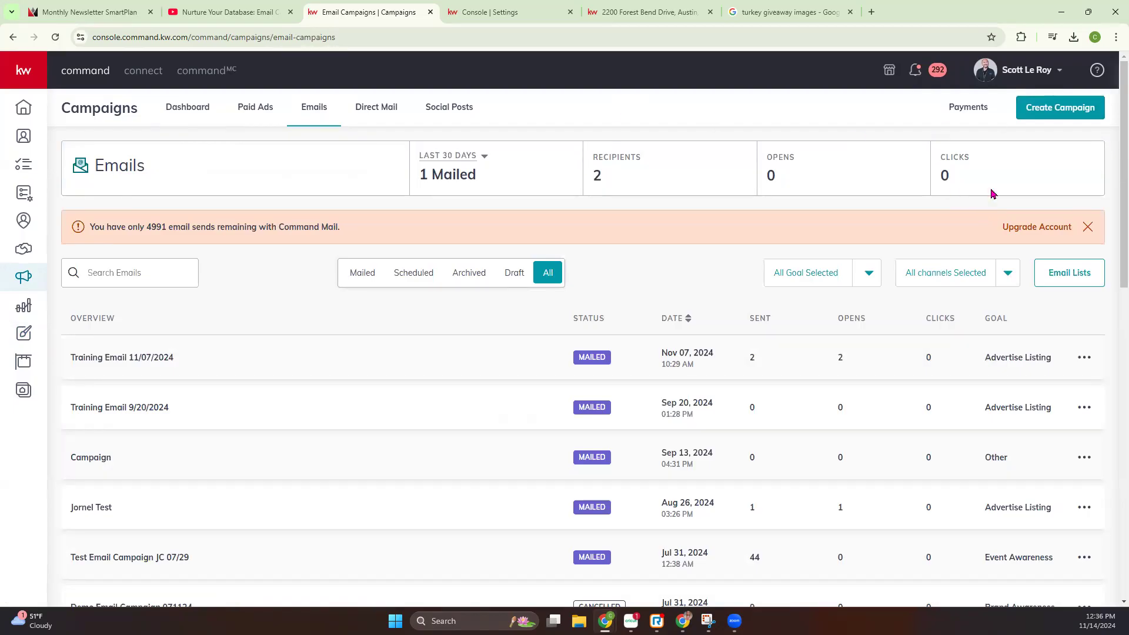
pyautogui.moveTo(96, 223); pyautogui.dragTo(349, 247)
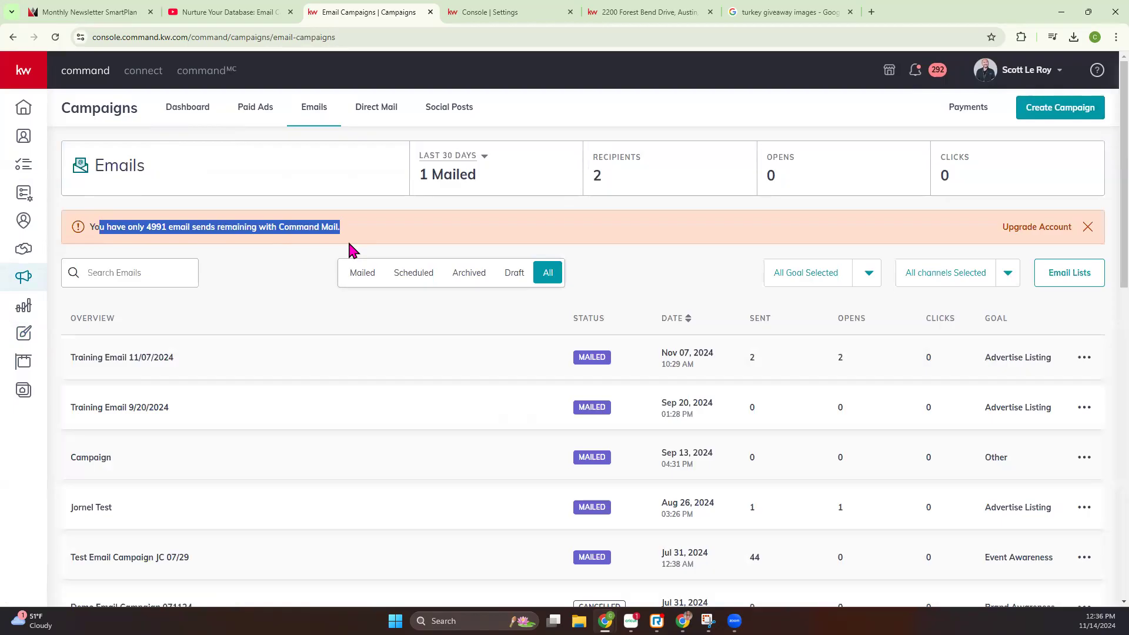
pyautogui.click(374, 230)
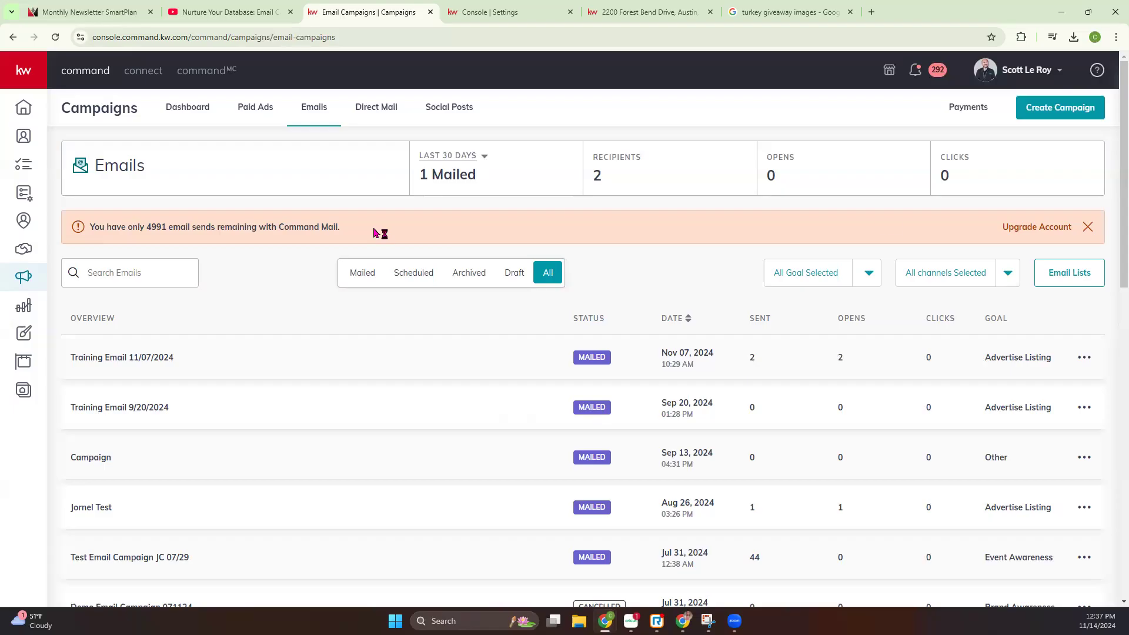
pyautogui.rightClick(1042, 227)
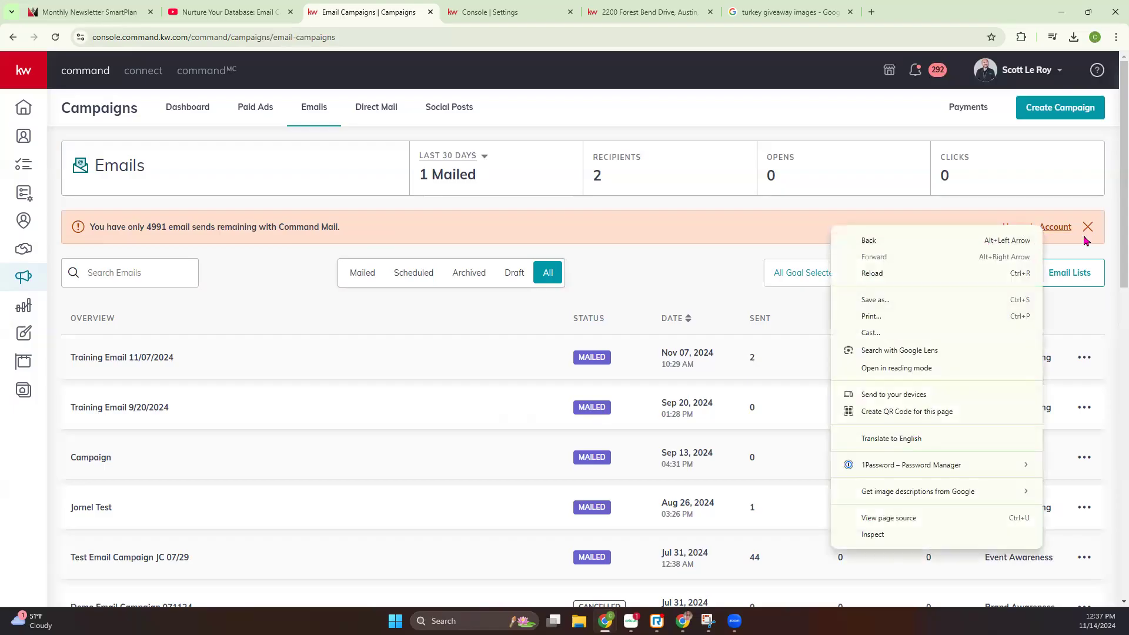
pyautogui.click(1049, 229)
pyautogui.click(1050, 229)
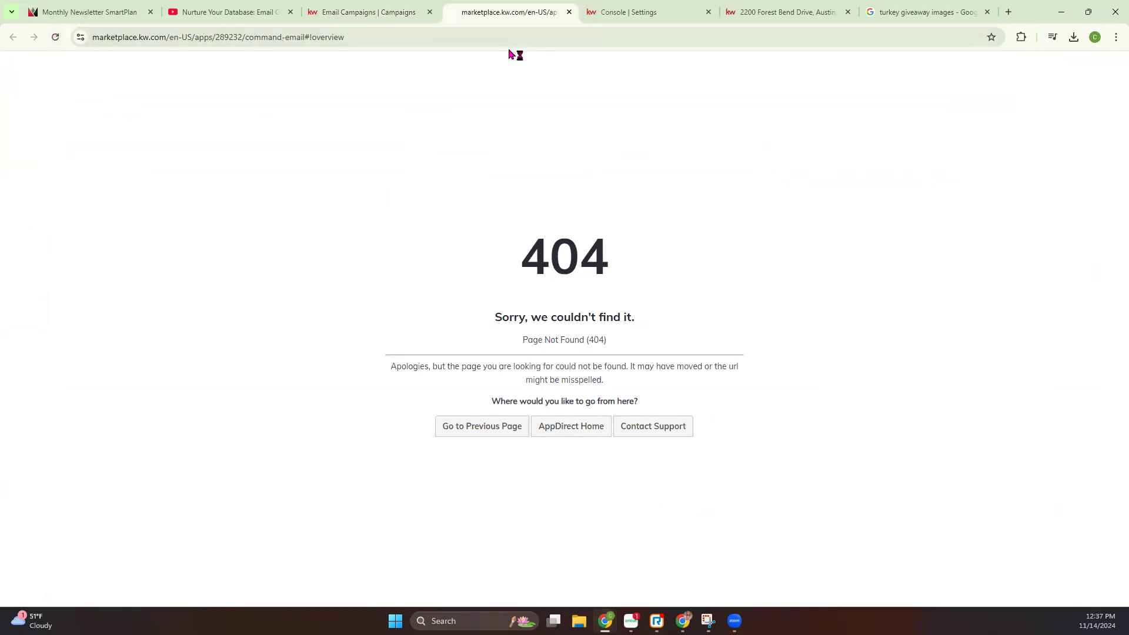
pyautogui.click(569, 12)
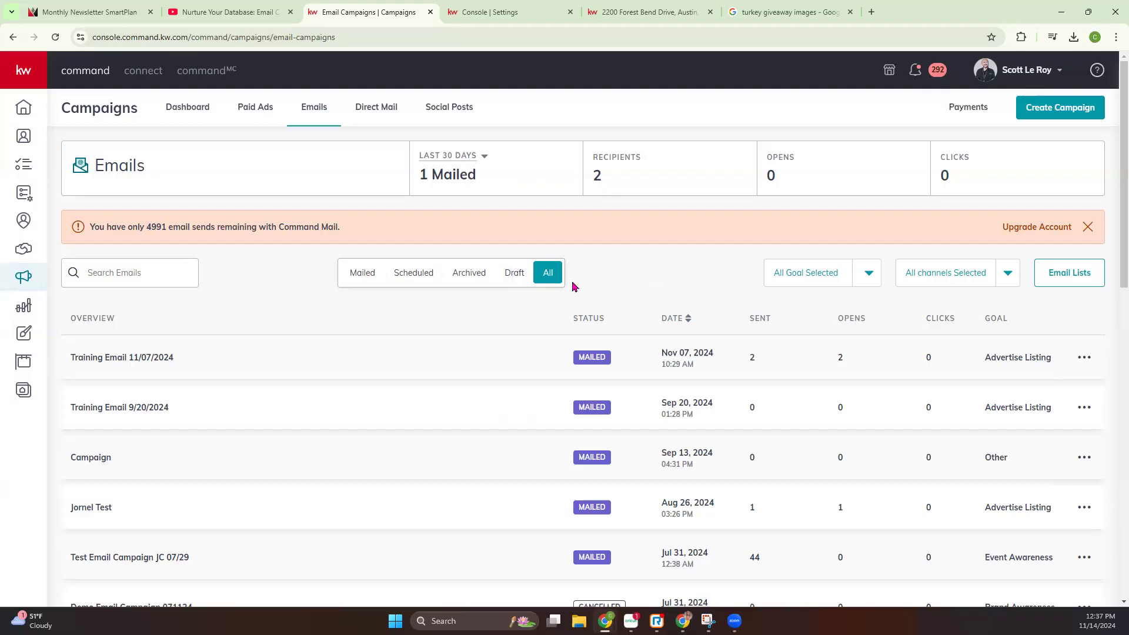
# View the available goal and channel filter options for the email campaigns without changing the selection
pyautogui.click(863, 283)
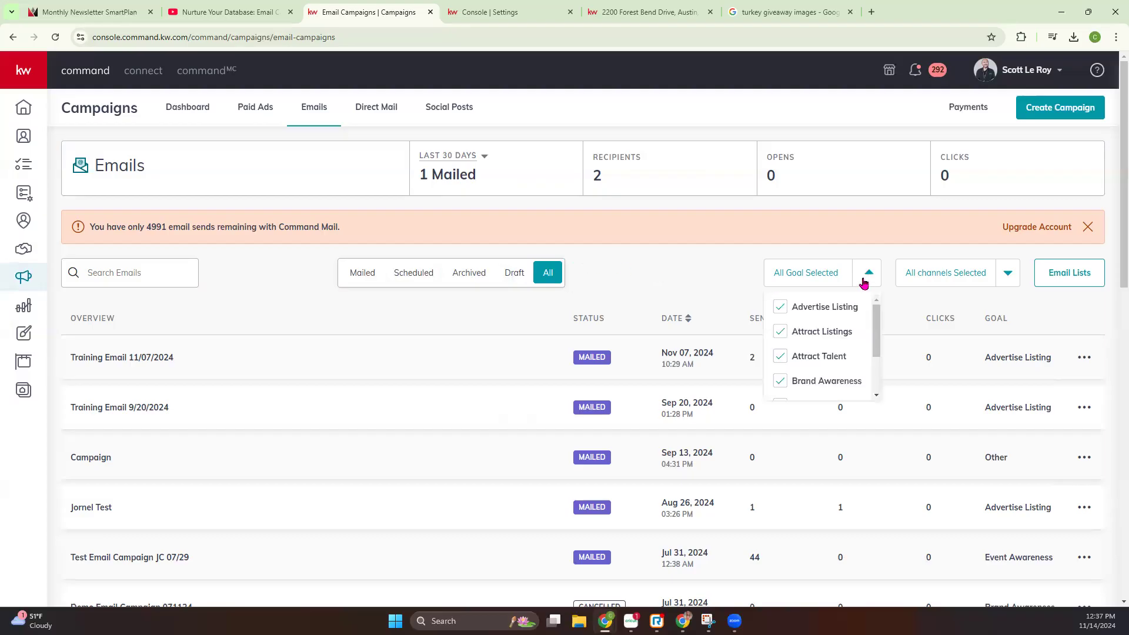
pyautogui.scroll(-2, 846, 356)
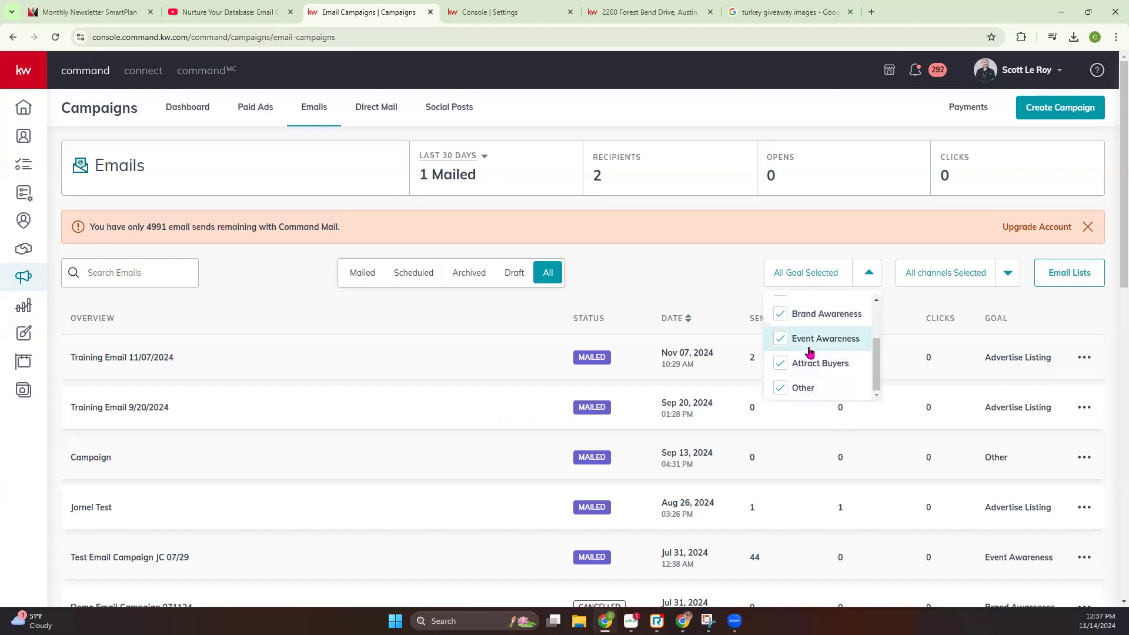
pyautogui.click(819, 272)
pyautogui.click(1008, 276)
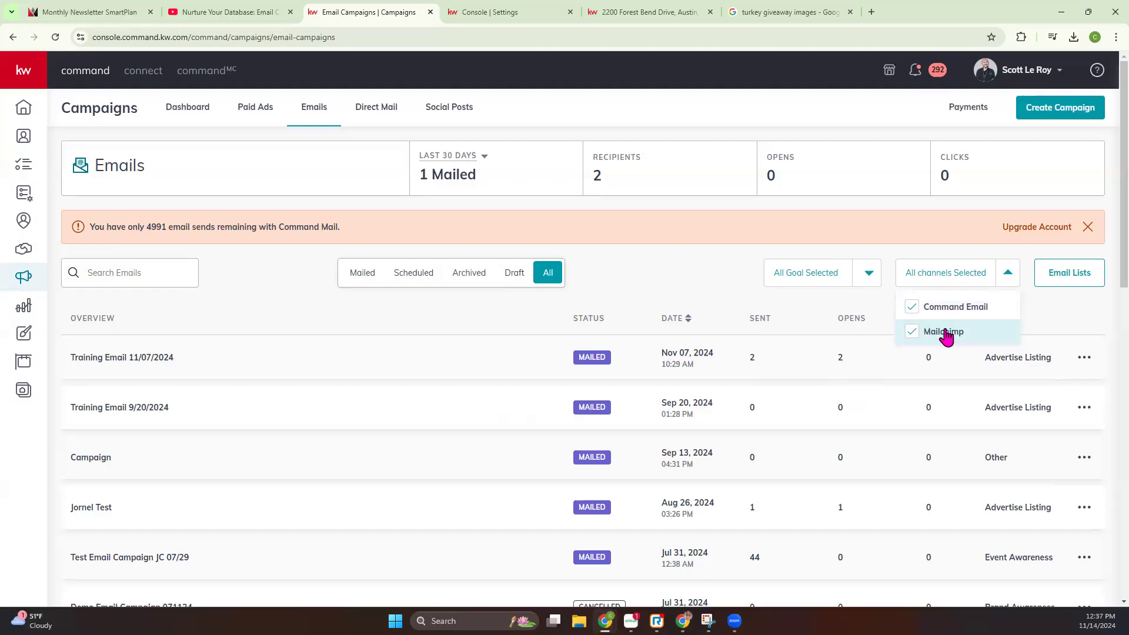
pyautogui.click(690, 291)
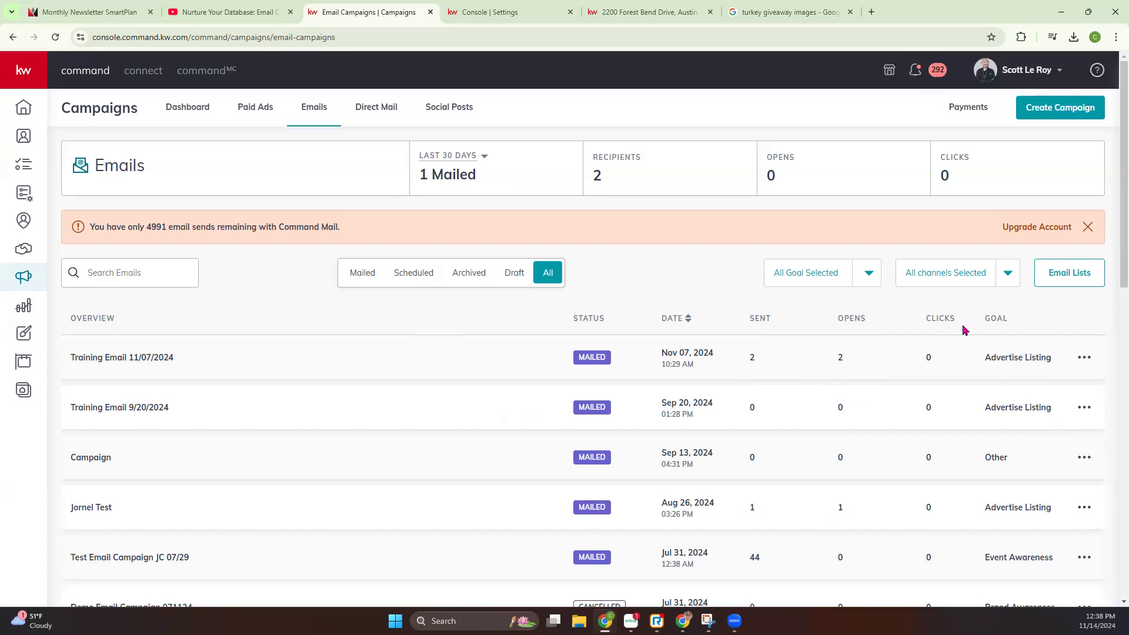
# View the actions available for the Training Email 11/07/2024 campaign, and open its details to review the sent recipients
pyautogui.click(1082, 365)
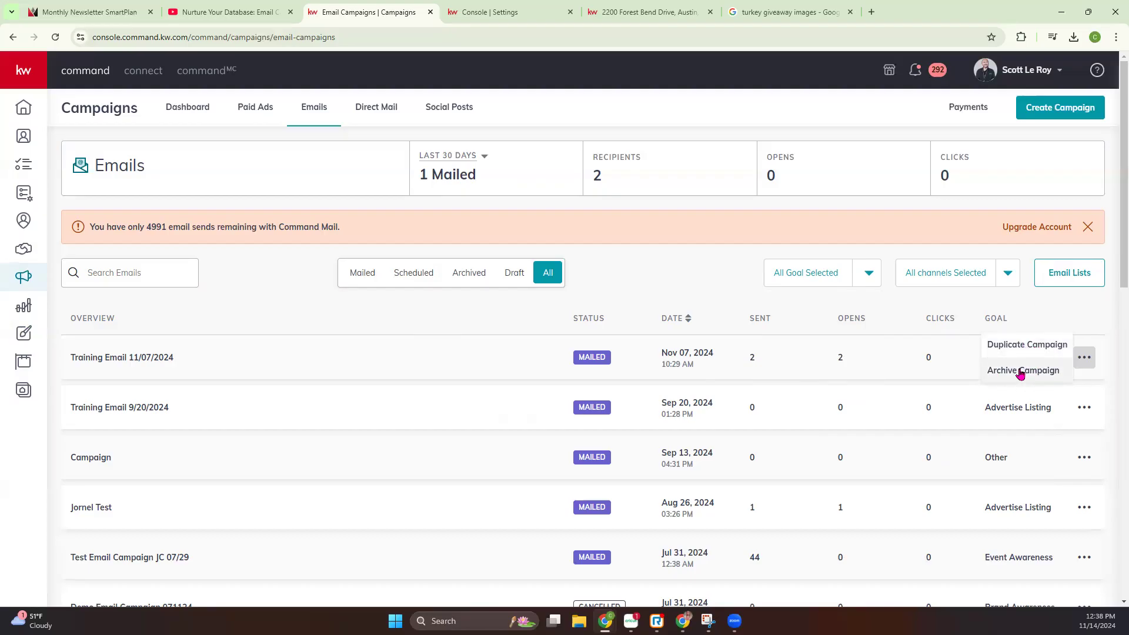
pyautogui.click(674, 293)
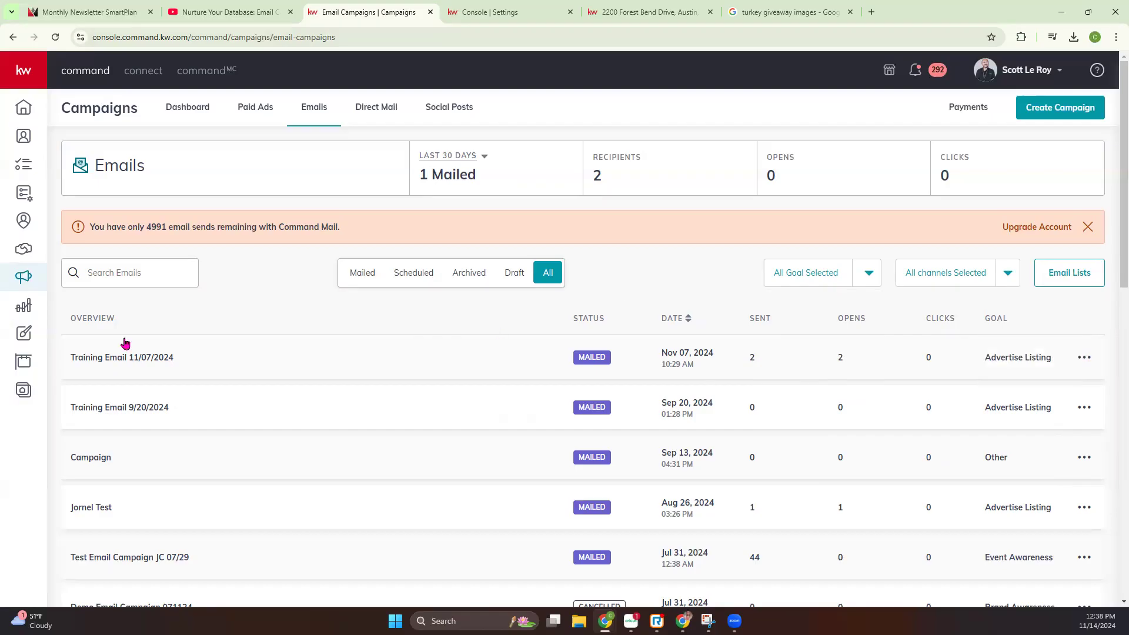
pyautogui.click(124, 359)
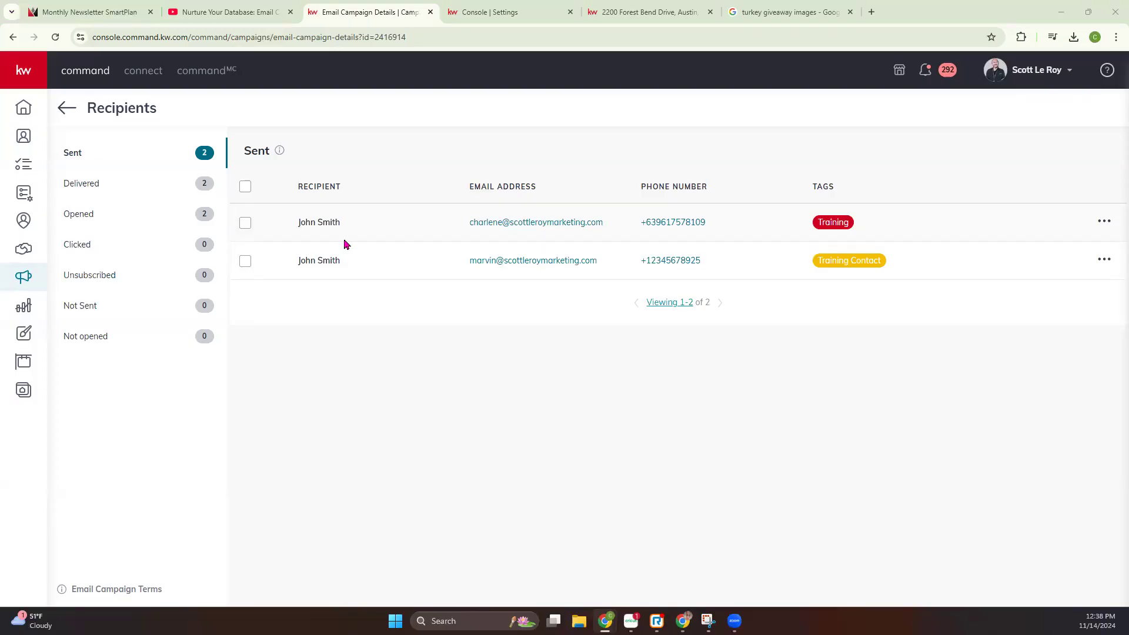
pyautogui.click(66, 109)
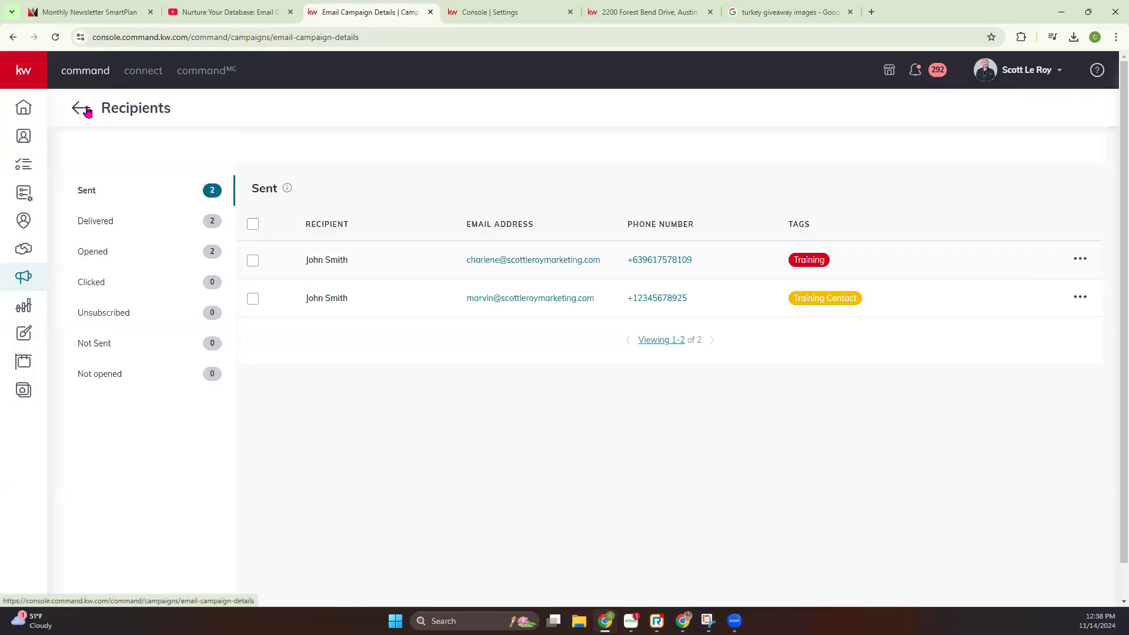
# Reload Campaigns, go to the email lists from the email campaigns, and view their channel and sender account choices
pyautogui.click(24, 280)
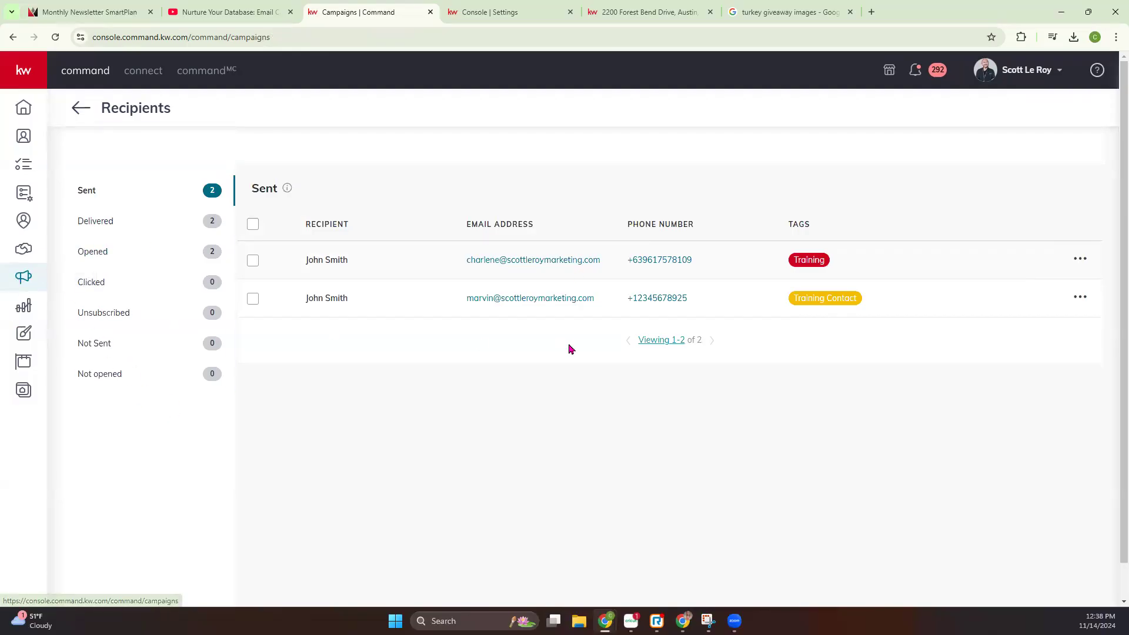
pyautogui.click(55, 38)
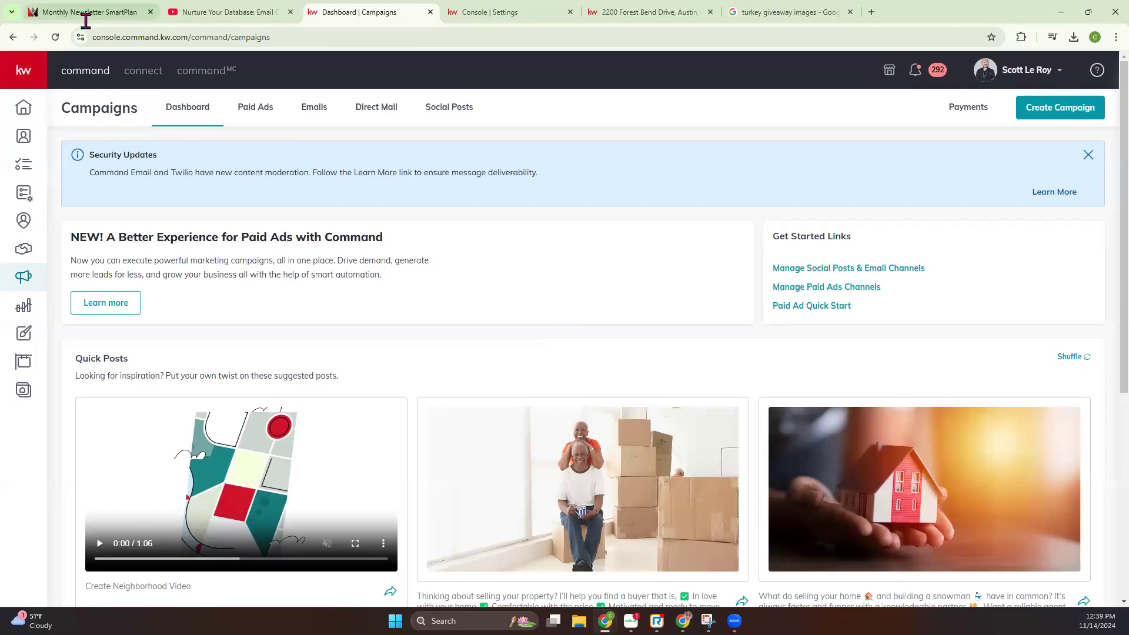
pyautogui.click(313, 109)
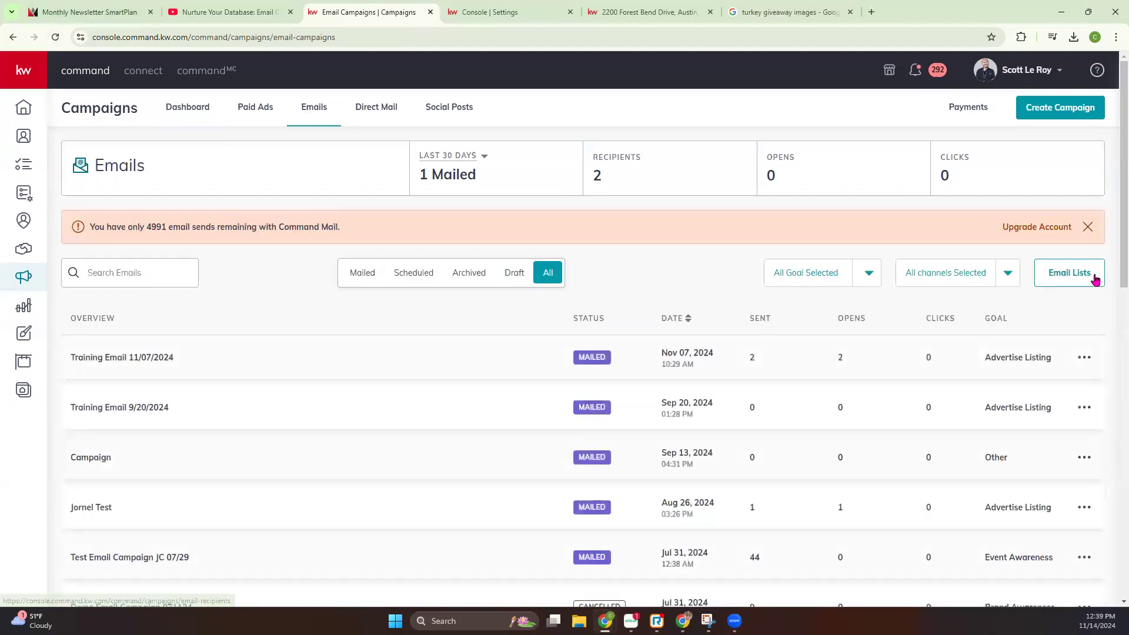
pyautogui.click(1078, 277)
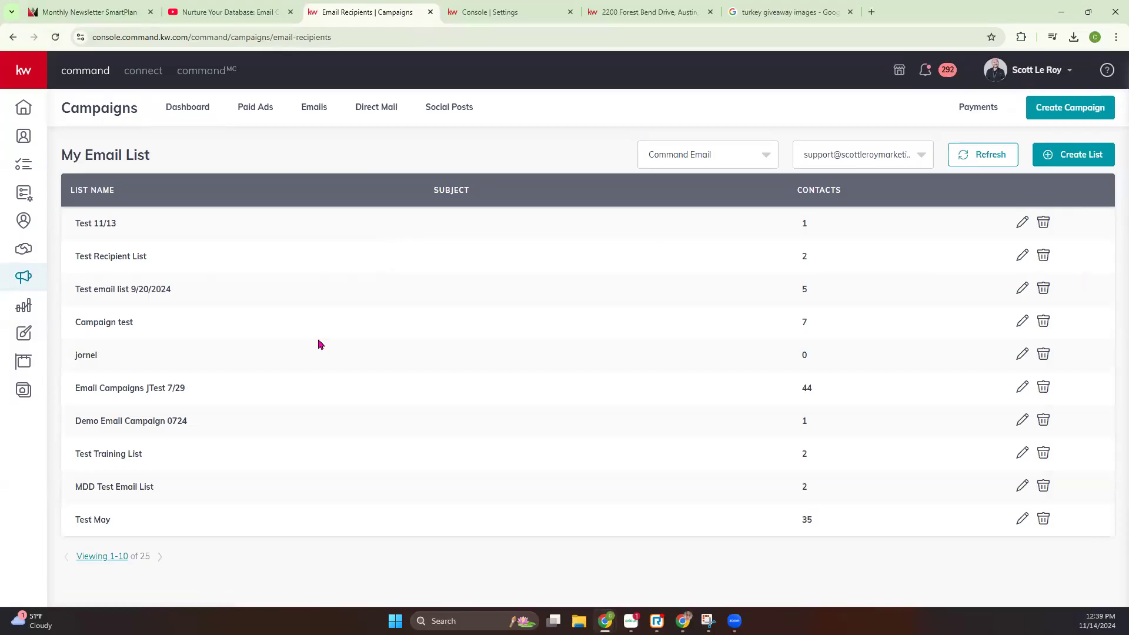
pyautogui.click(689, 157)
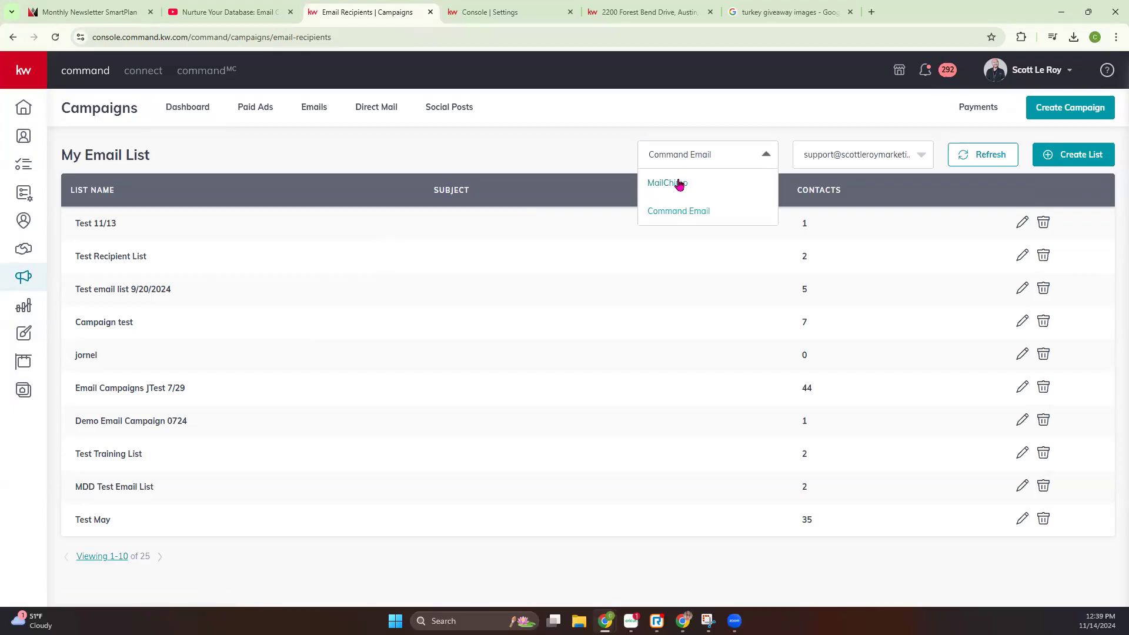
pyautogui.click(837, 155)
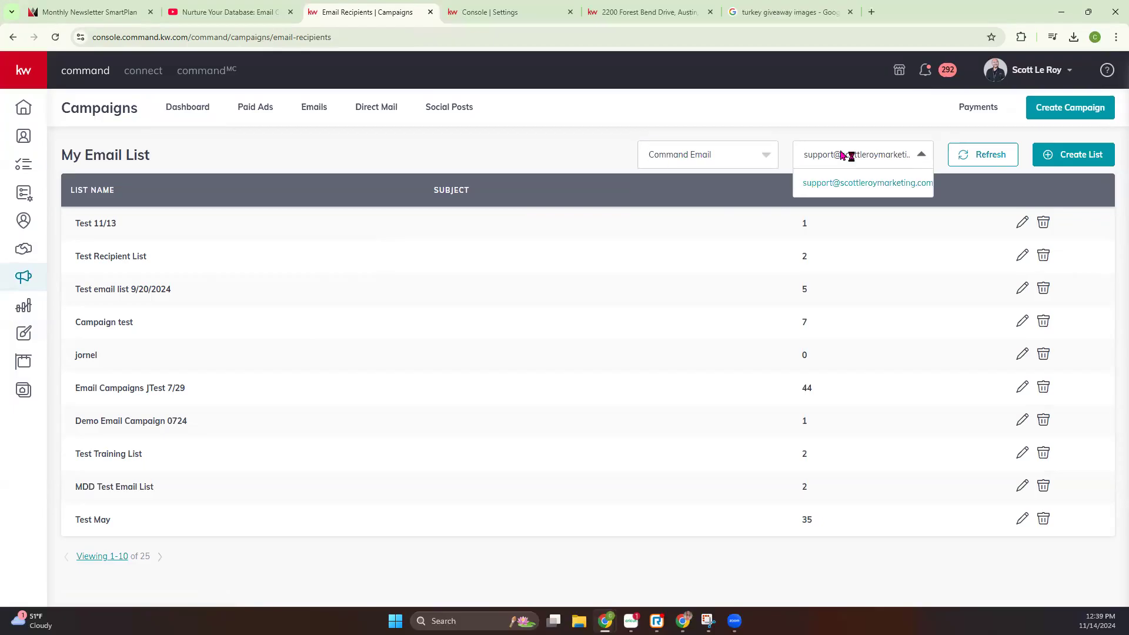
pyautogui.click(1016, 136)
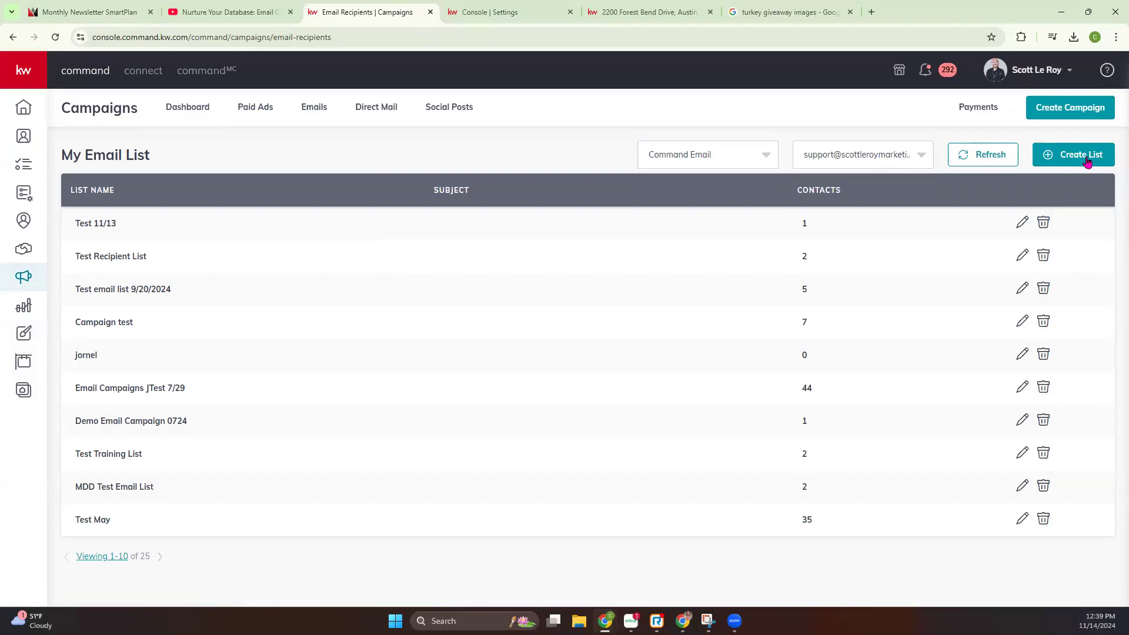
# Start a new email list named 11/14, browse the contact tags including the additional ones, and cancel the list
pyautogui.click(1097, 162)
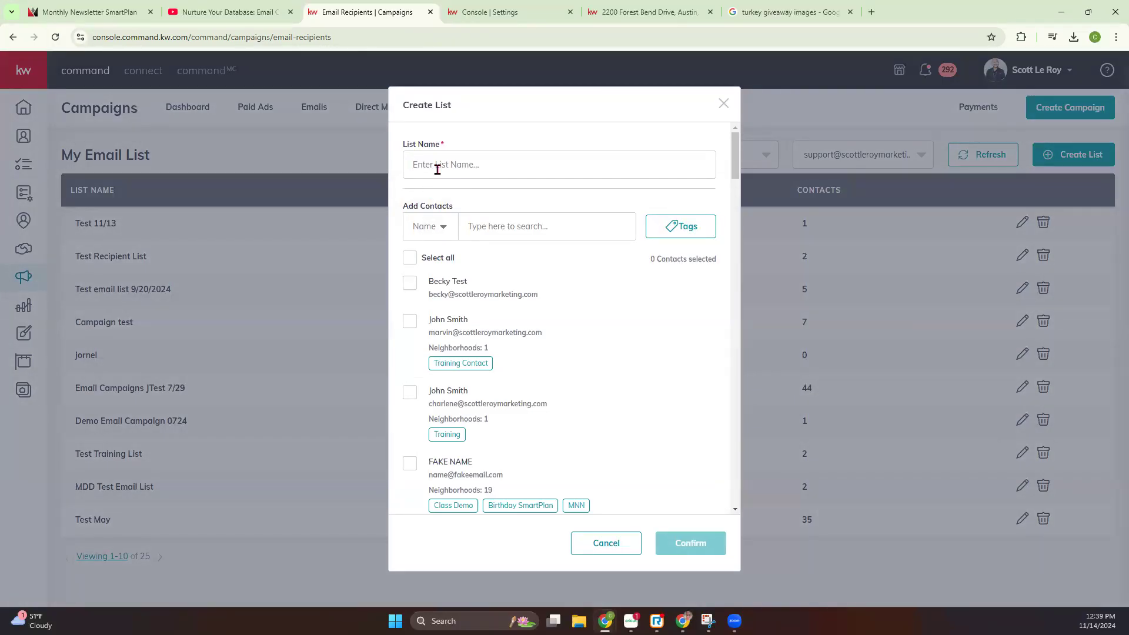
pyautogui.write('11/14')
pyautogui.click(433, 223)
pyautogui.click(687, 232)
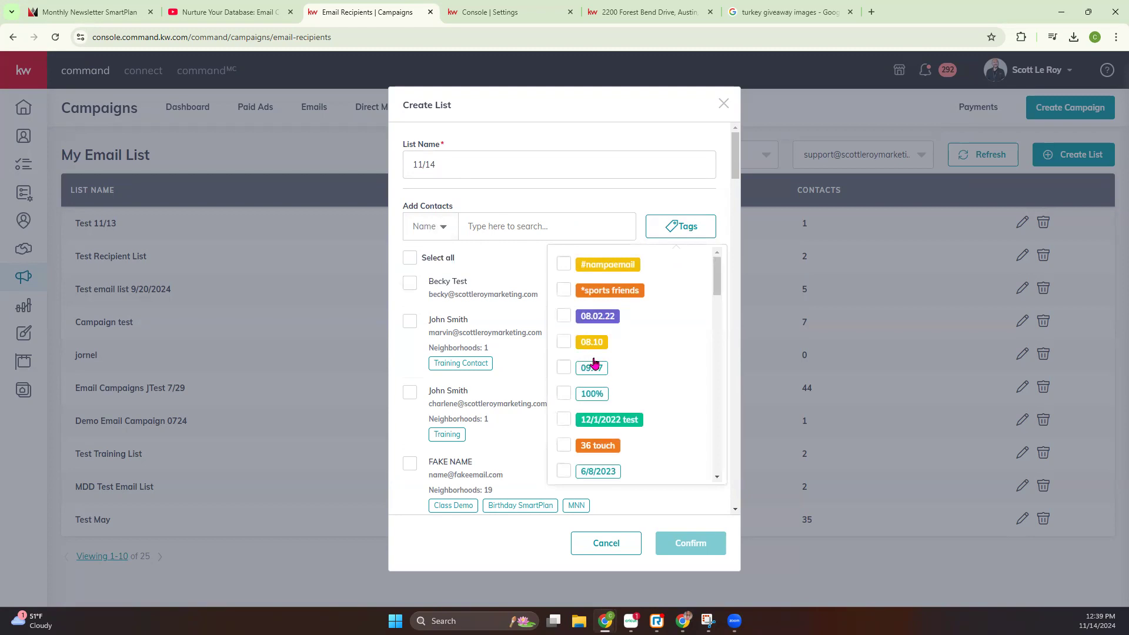
pyautogui.scroll(-1, 596, 362)
pyautogui.scroll(-8, 596, 363)
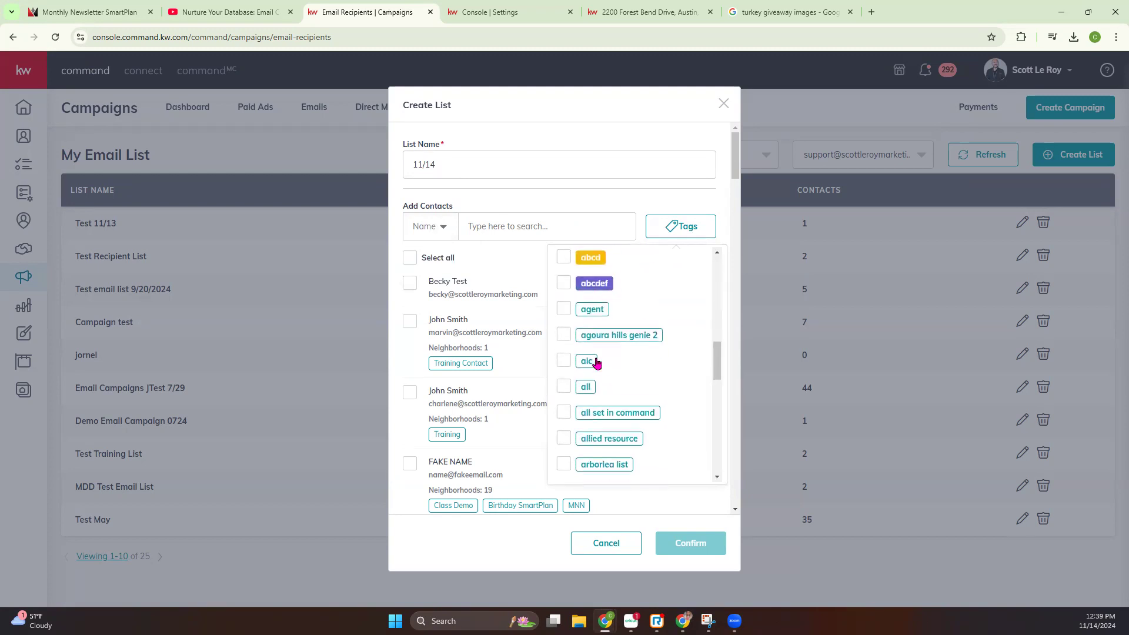
pyautogui.scroll(-8, 605, 292)
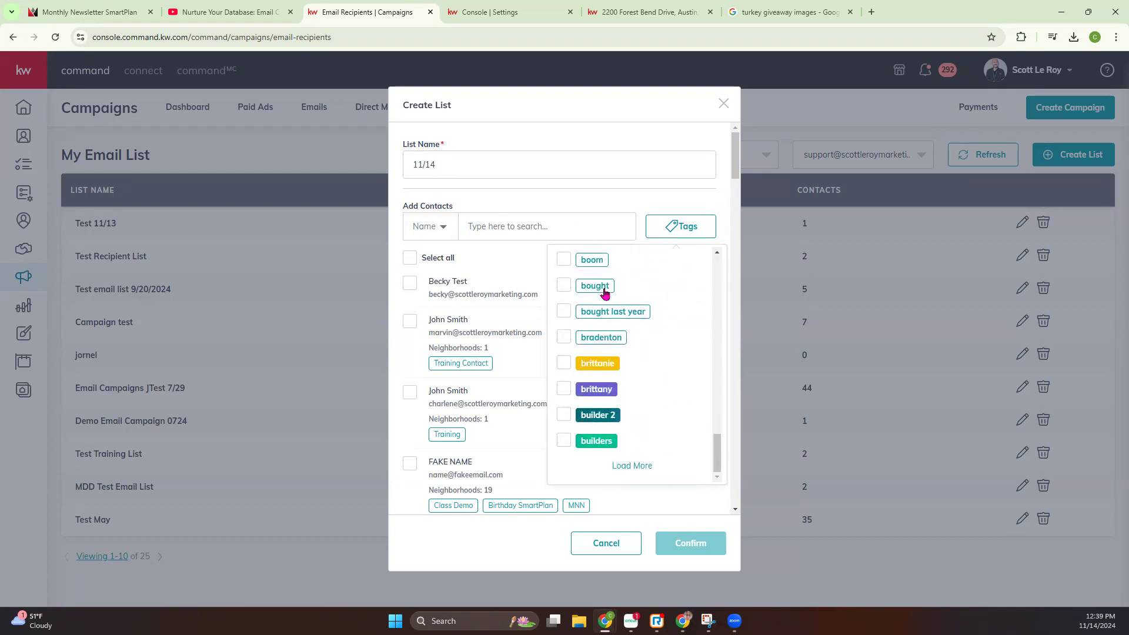
pyautogui.scroll(-5, 611, 336)
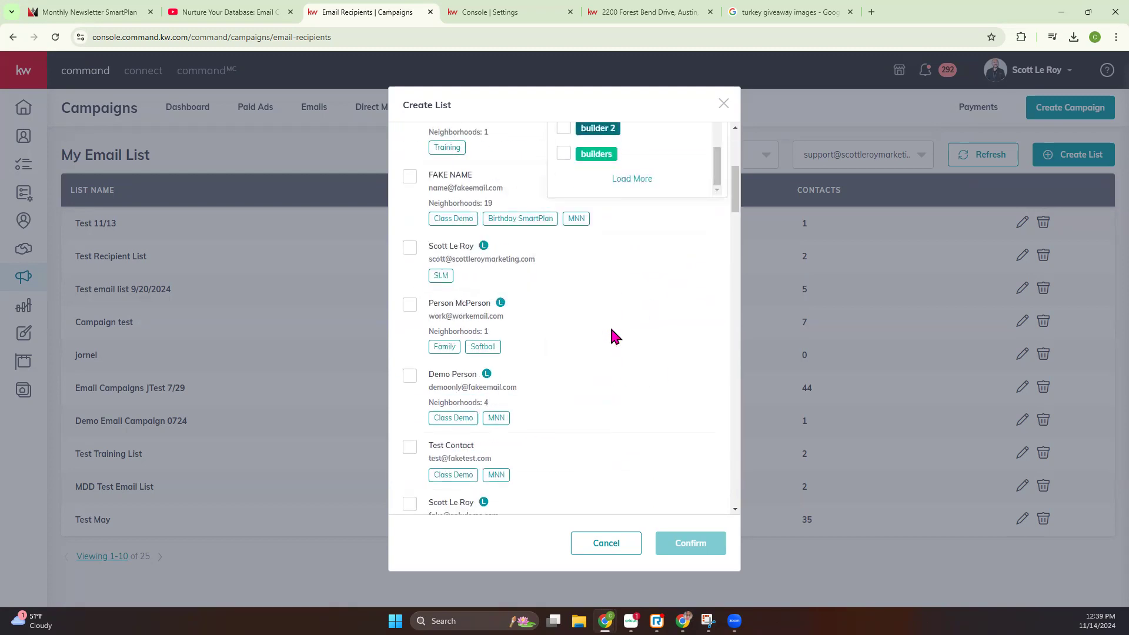
pyautogui.click(633, 179)
pyautogui.scroll(-4, 650, 433)
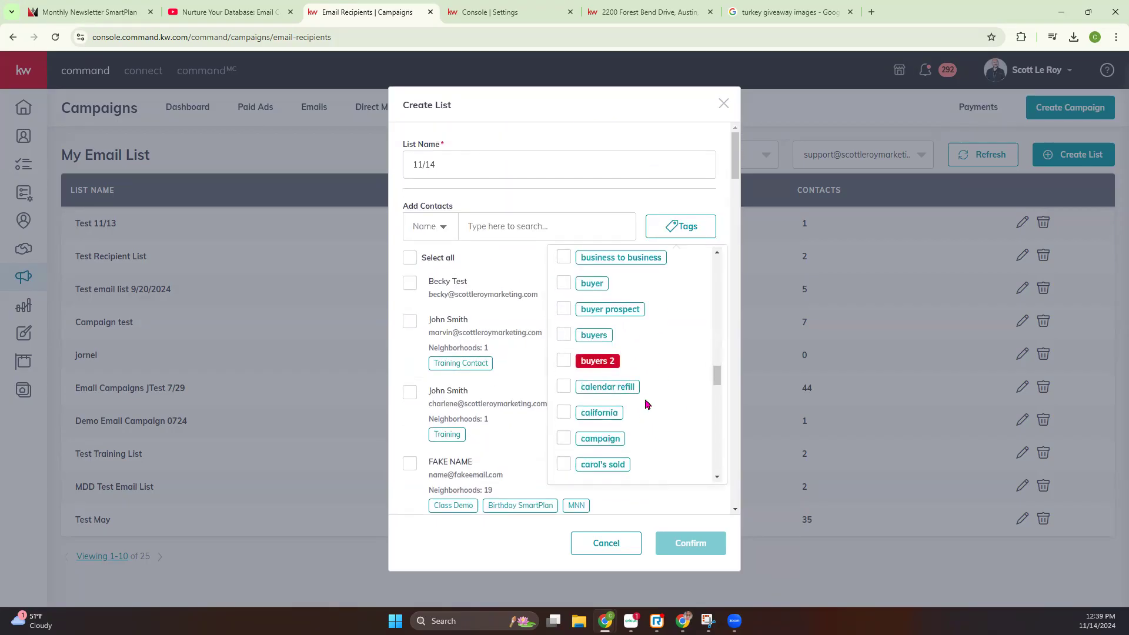
pyautogui.scroll(-2, 647, 404)
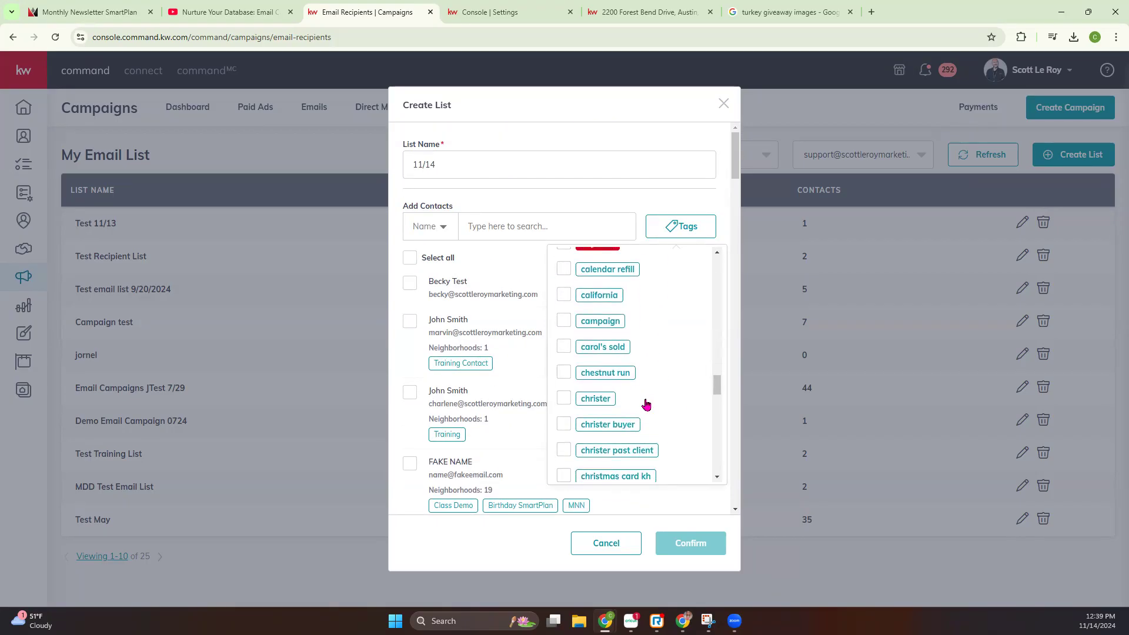
pyautogui.scroll(4, 637, 341)
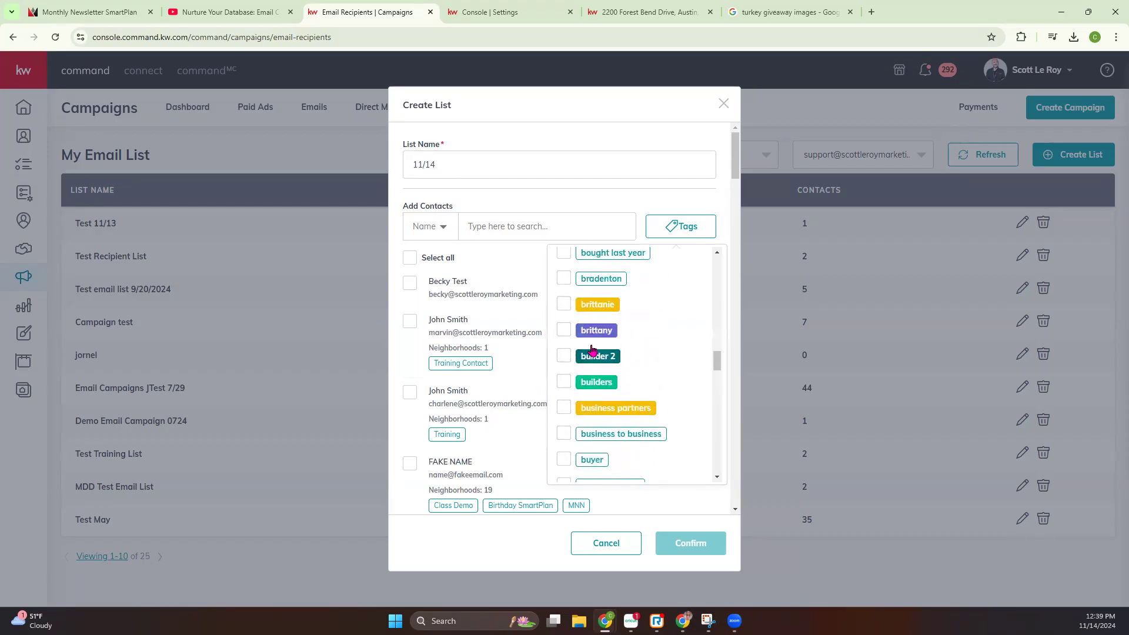
pyautogui.scroll(10, 593, 347)
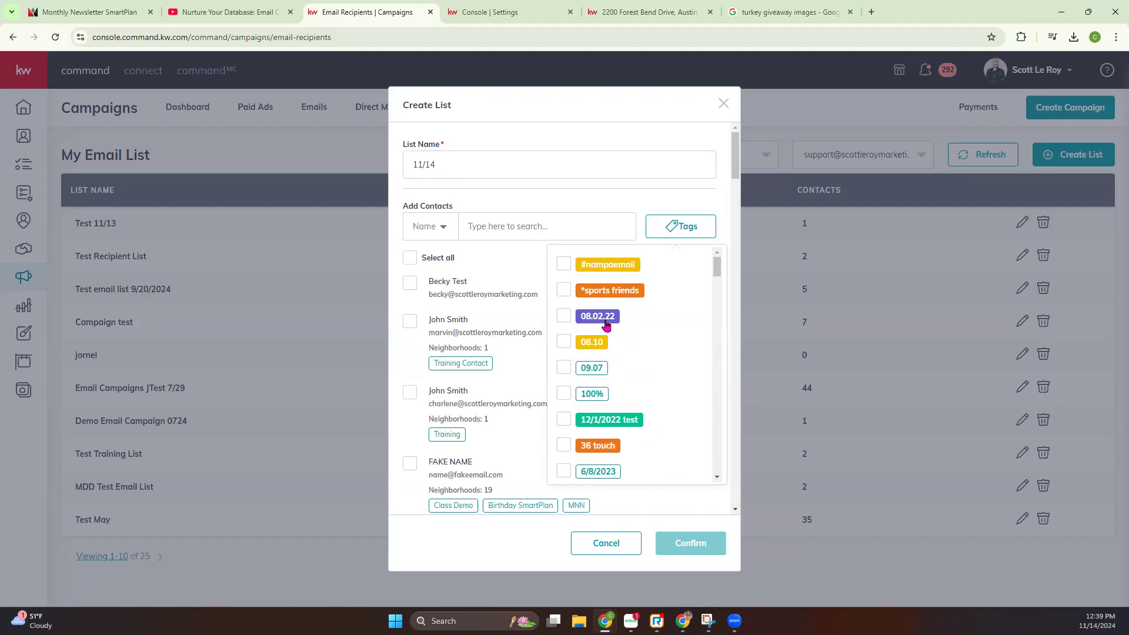
pyautogui.click(605, 542)
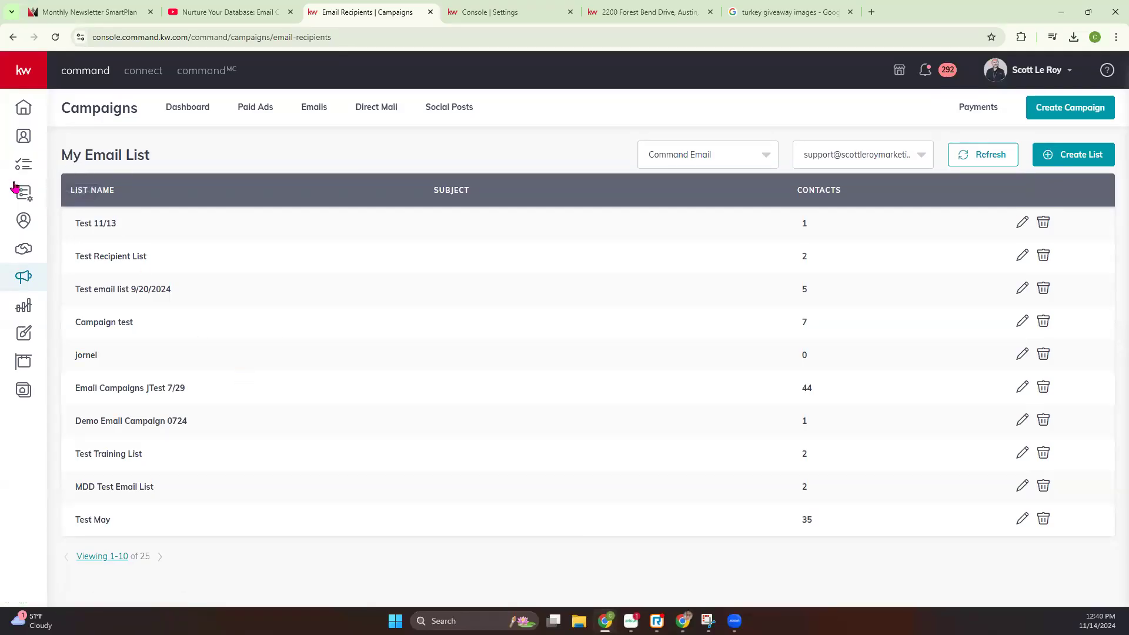
# Review the contacts in Test email list 9/20/2024, close it without changes and return to the email campaigns overview
pyautogui.click(116, 234)
pyautogui.click(1022, 289)
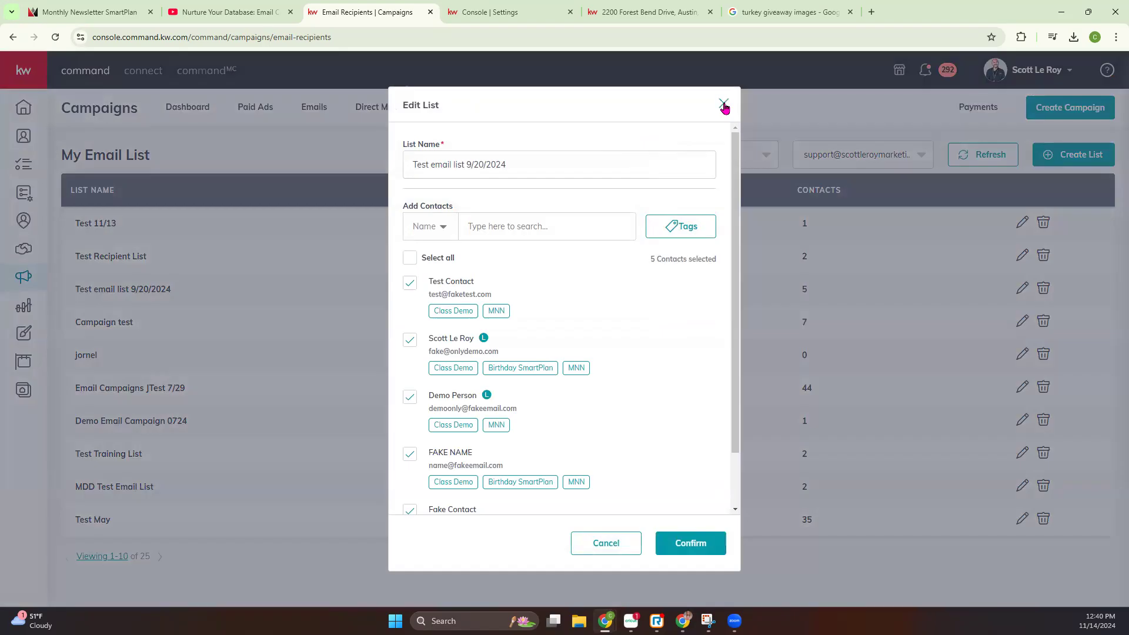
pyautogui.scroll(-1, 467, 358)
pyautogui.scroll(1, 469, 355)
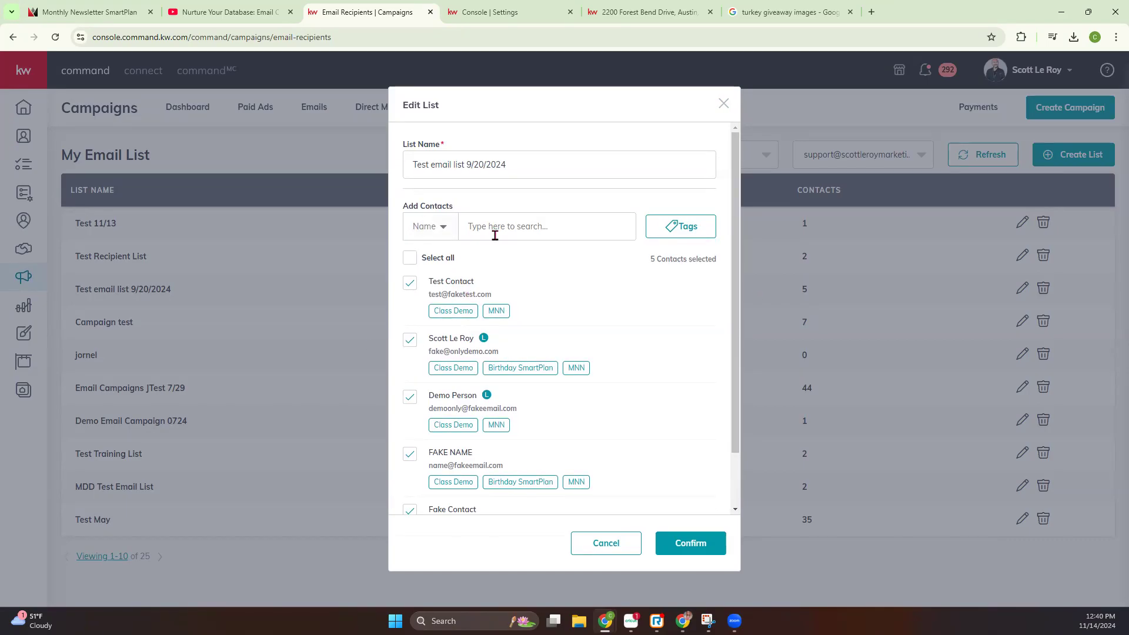
pyautogui.click(722, 104)
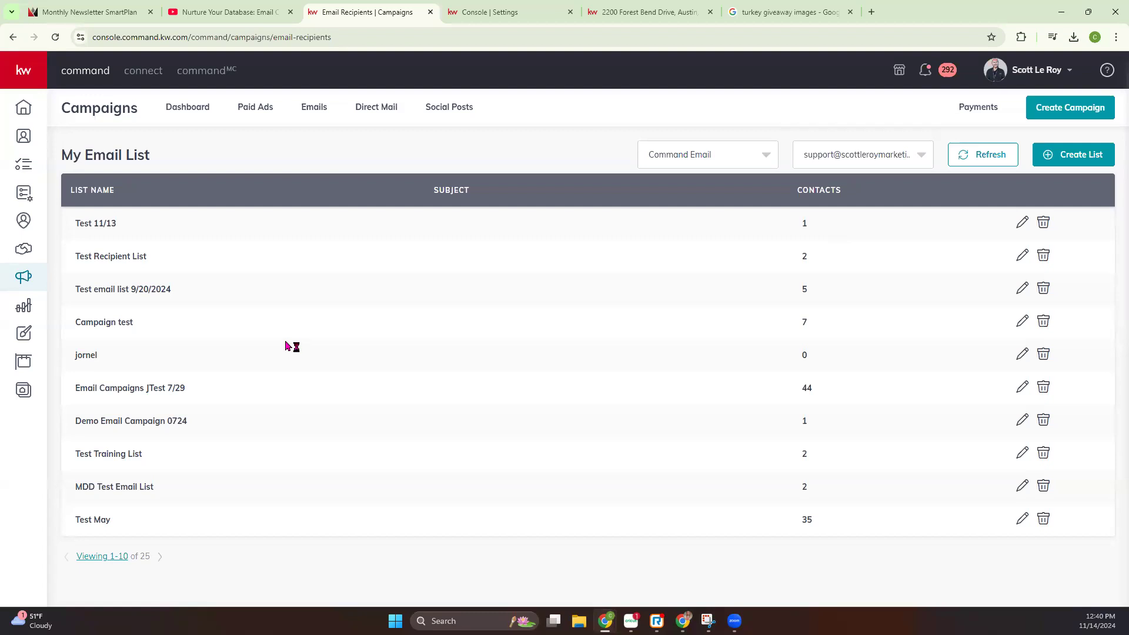
pyautogui.click(312, 109)
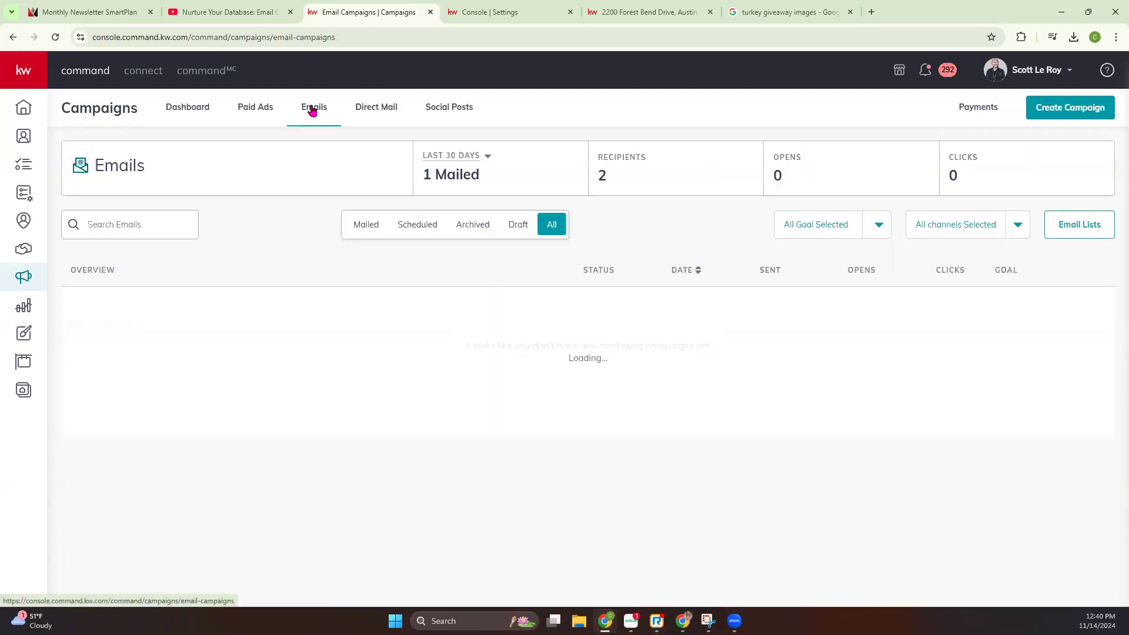
# Create an email campaign named 11/14 class with the Attract Buyers goal, running through Command Email
pyautogui.click(1065, 114)
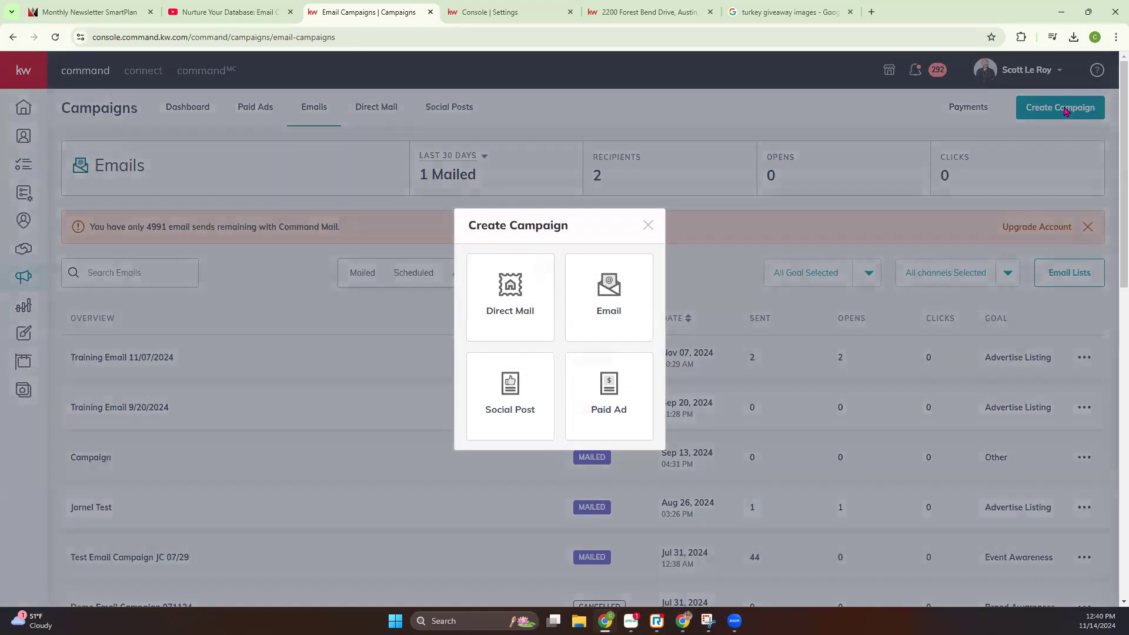
pyautogui.click(610, 316)
pyautogui.click(460, 146)
pyautogui.write('11/14 ')
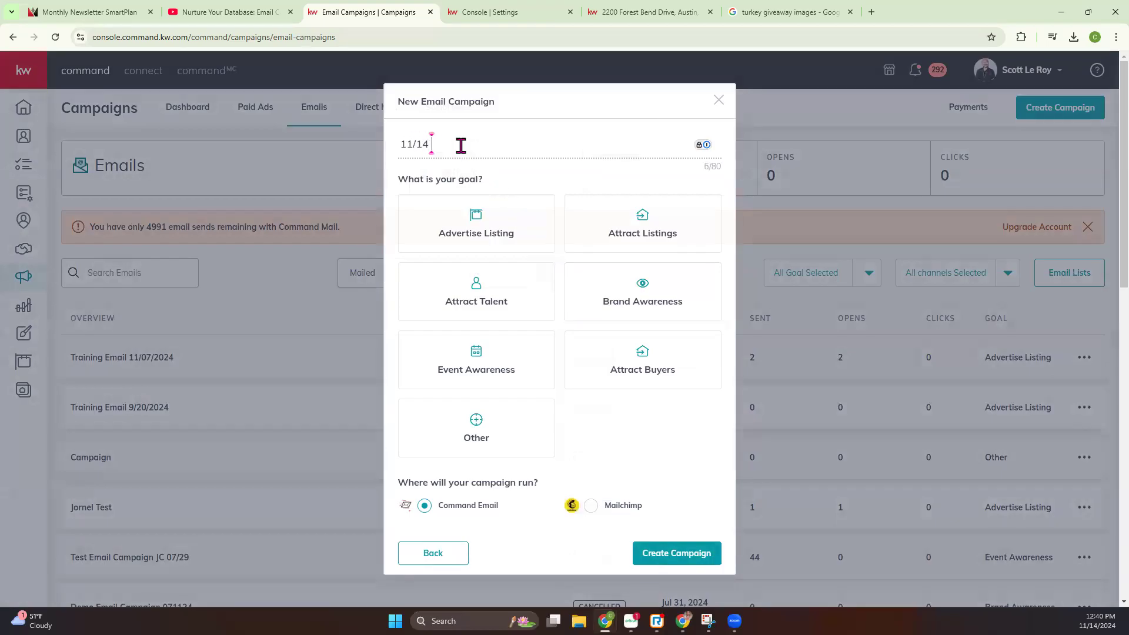
pyautogui.write('class')
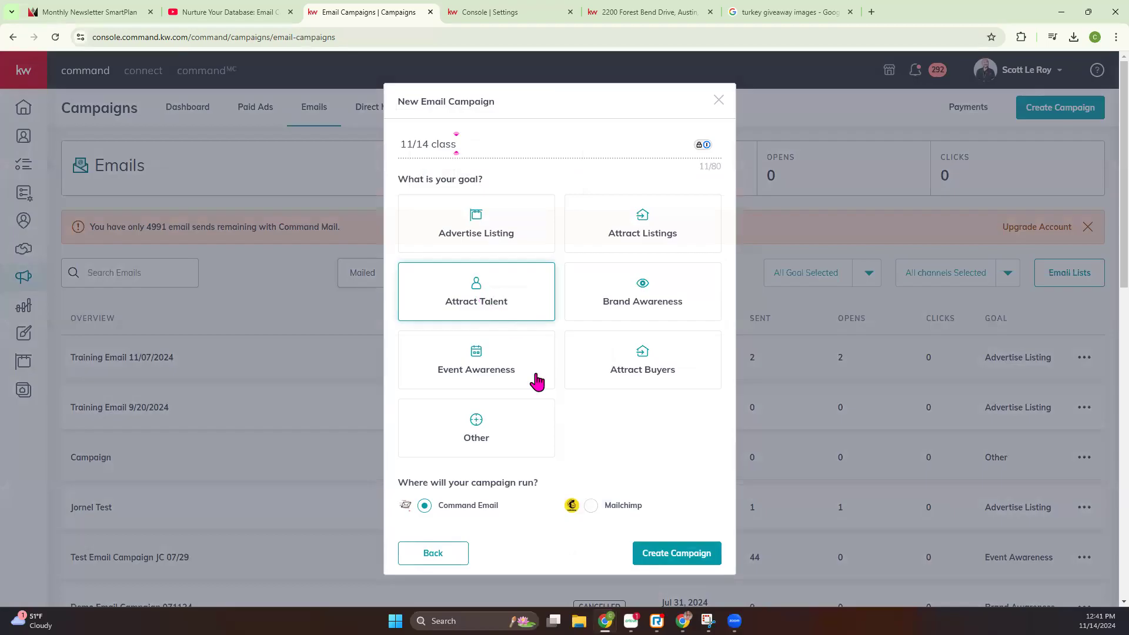
pyautogui.click(649, 367)
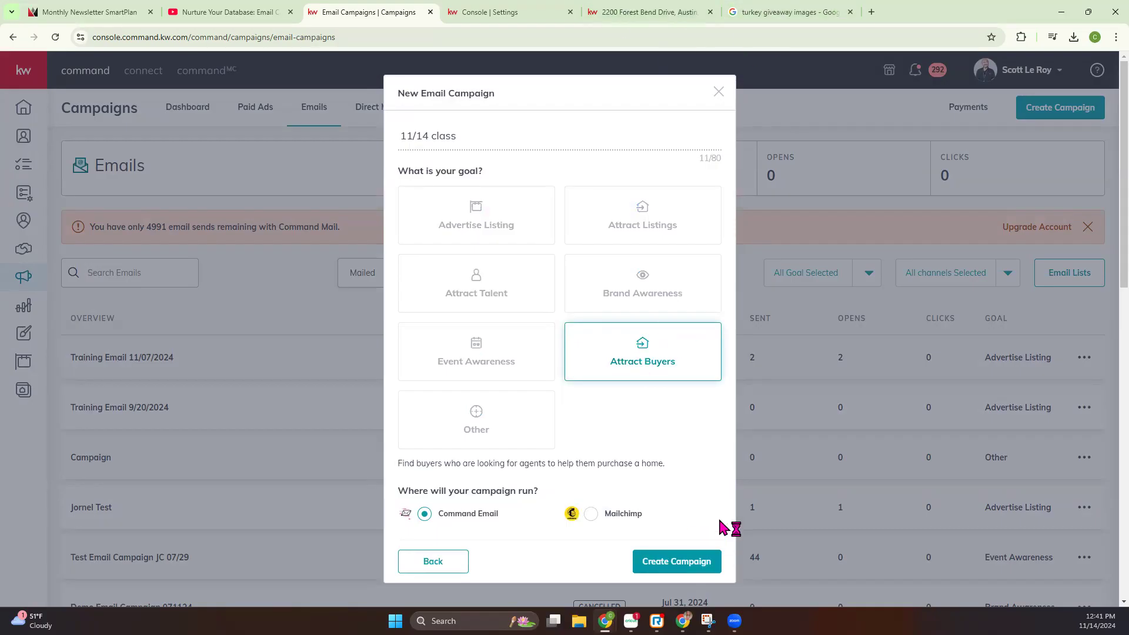
pyautogui.scroll(-2, 676, 461)
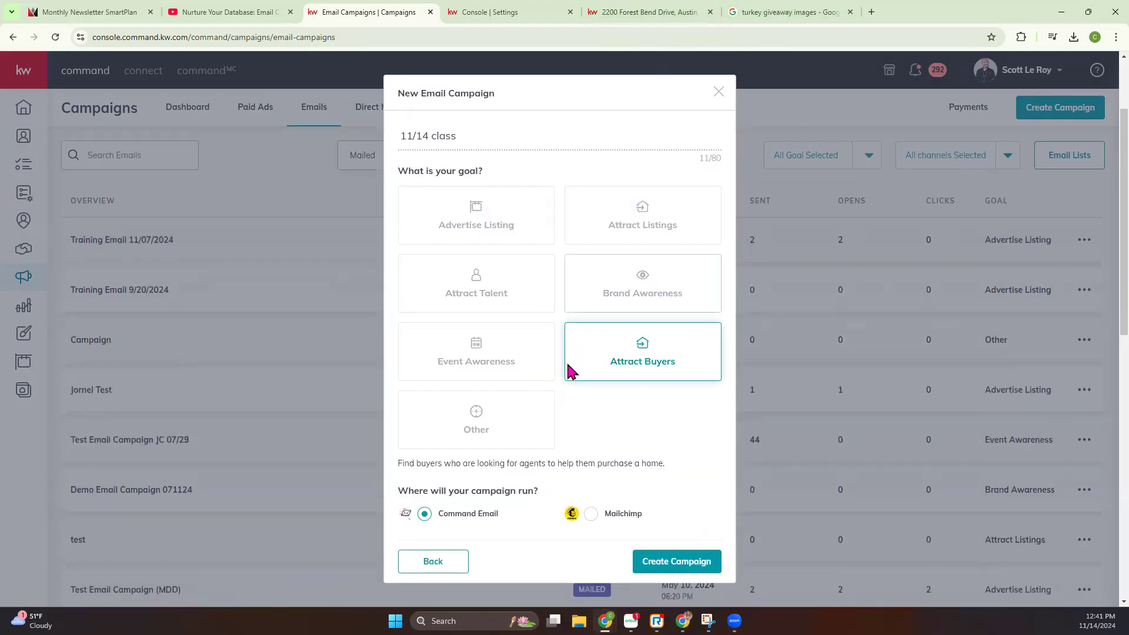
pyautogui.click(422, 514)
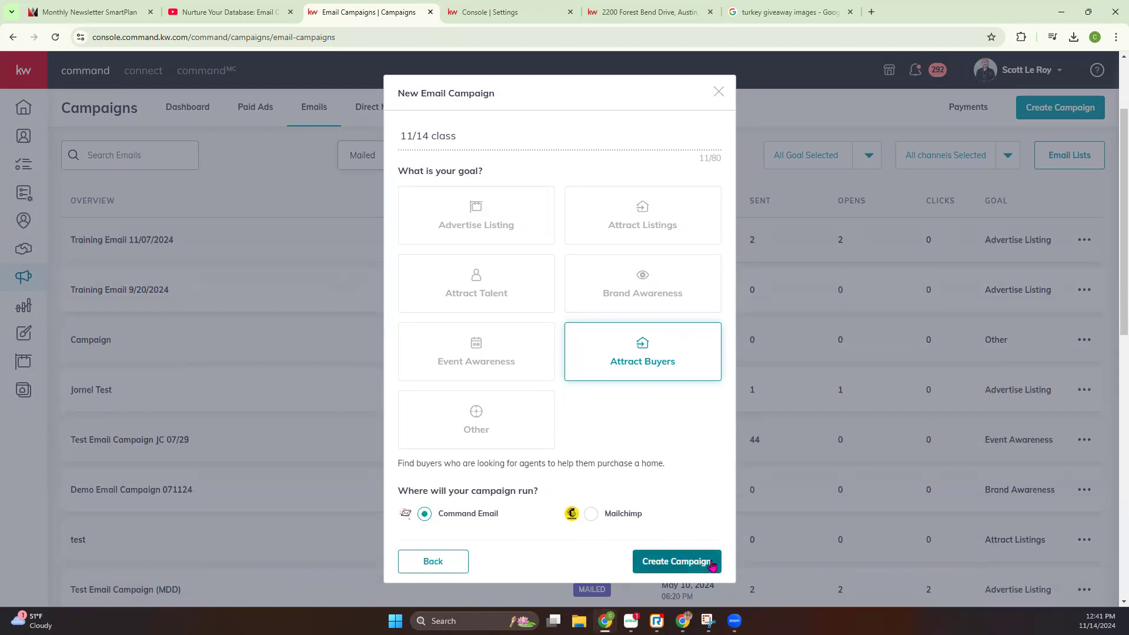
pyautogui.click(676, 562)
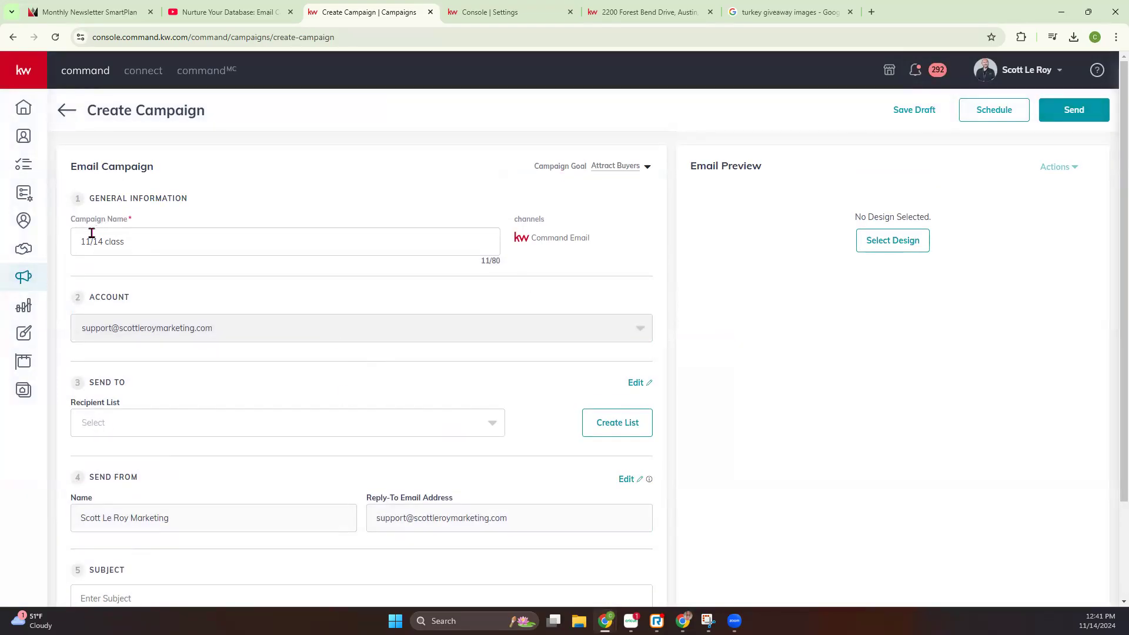
# Choose Test email list 9/20/2024 as the campaign's recipient list
pyautogui.moveTo(80, 241); pyautogui.dragTo(150, 241)
pyautogui.scroll(-2, 416, 514)
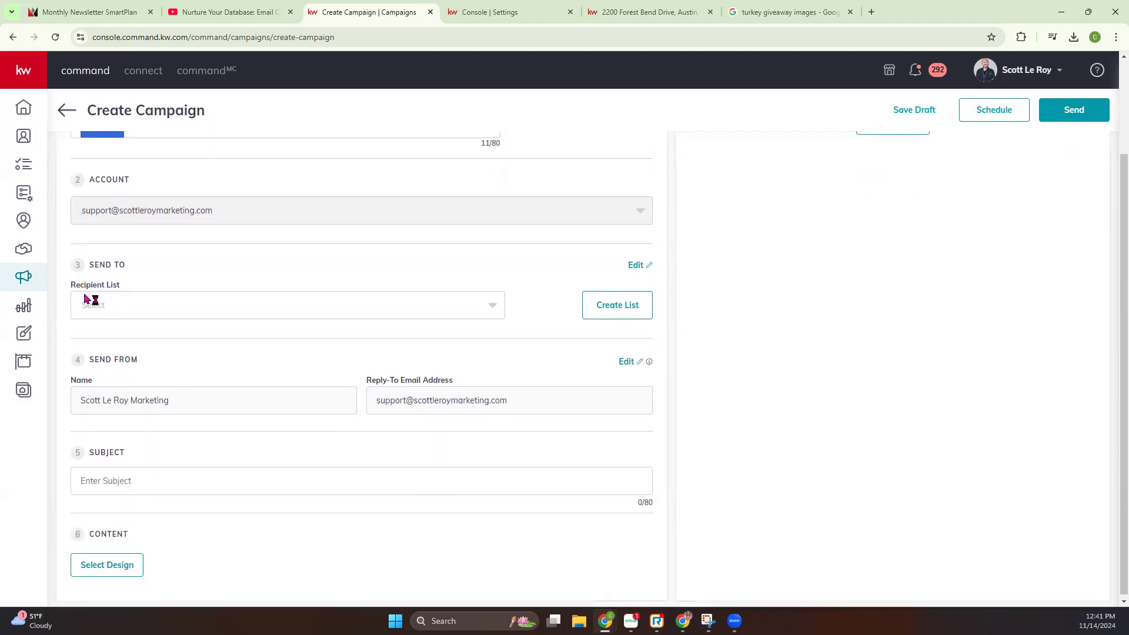
pyautogui.click(114, 311)
pyautogui.click(120, 393)
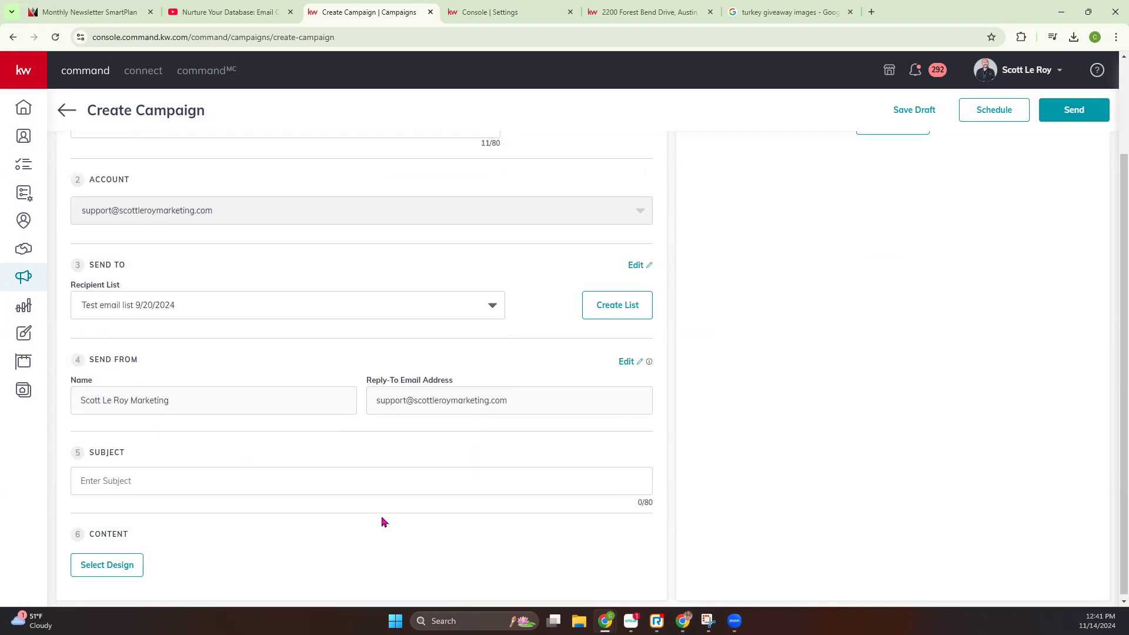
# Open the sender settings from the campaign, look over the connected email services, and return to the campaign
pyautogui.click(627, 361)
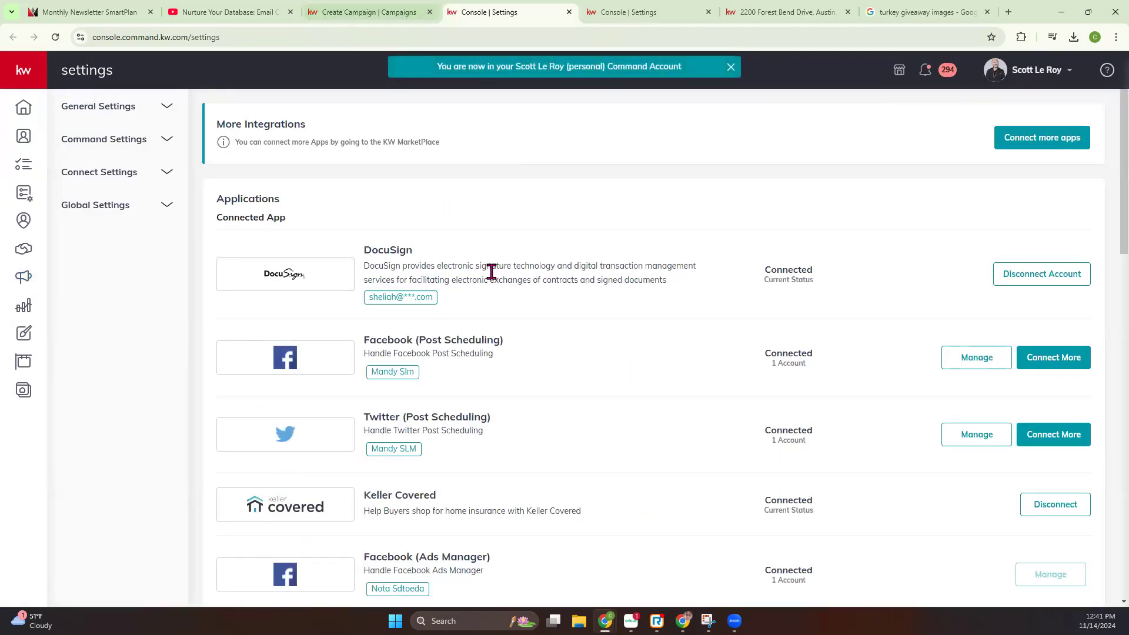
pyautogui.scroll(-15, 493, 272)
pyautogui.scroll(-3, 493, 281)
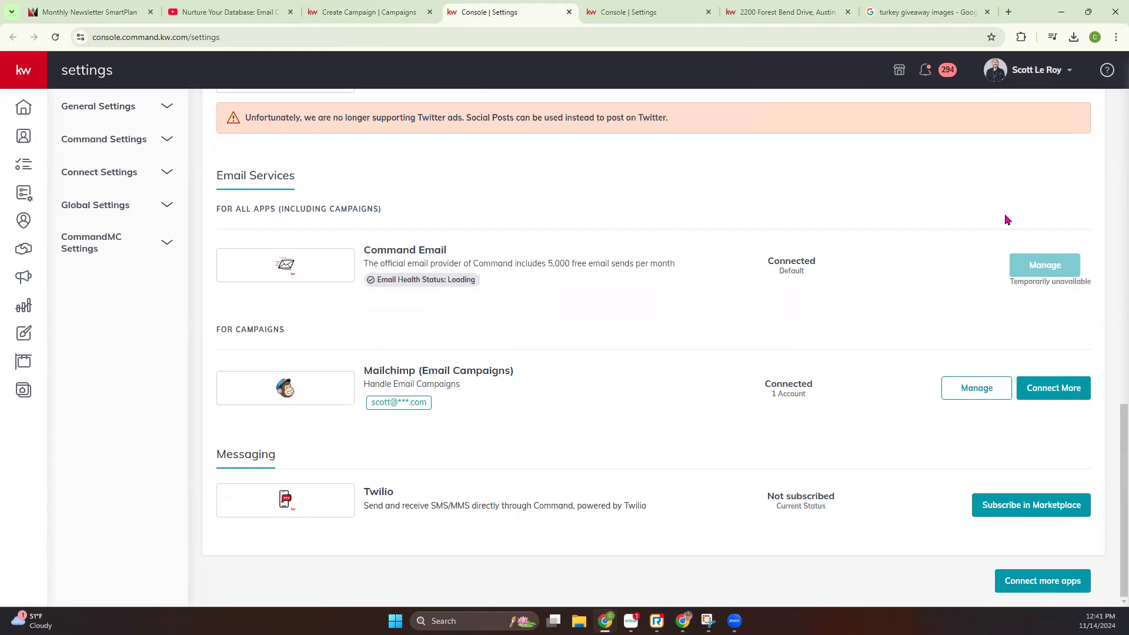
pyautogui.click(355, 12)
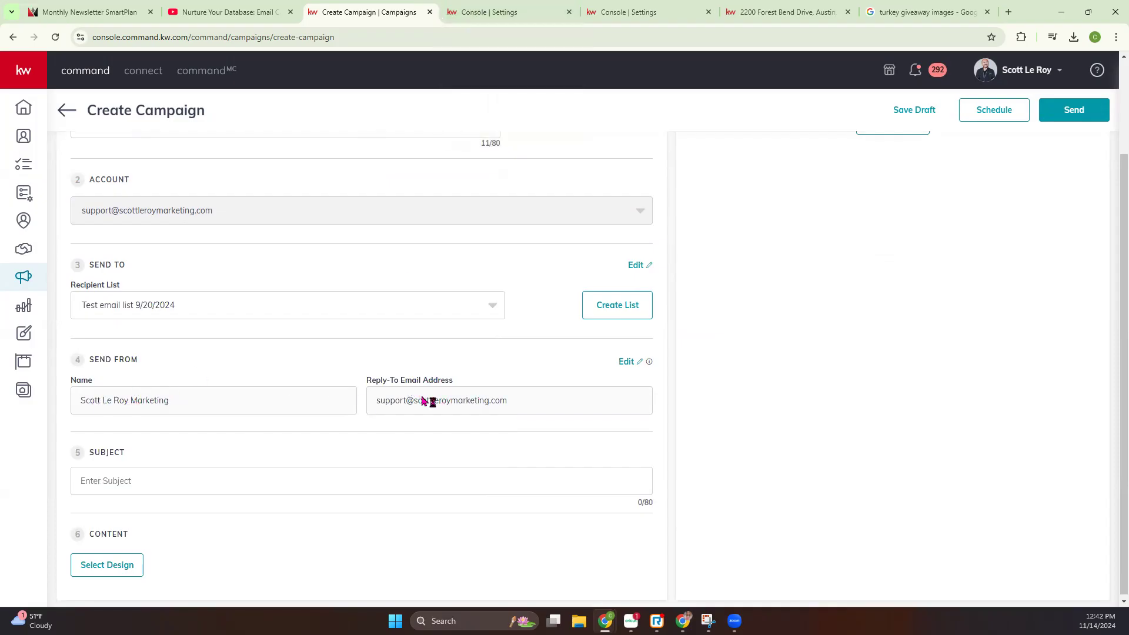
# Fill in the campaign's subject with the copied address of the open house listing
pyautogui.scroll(-1, 335, 399)
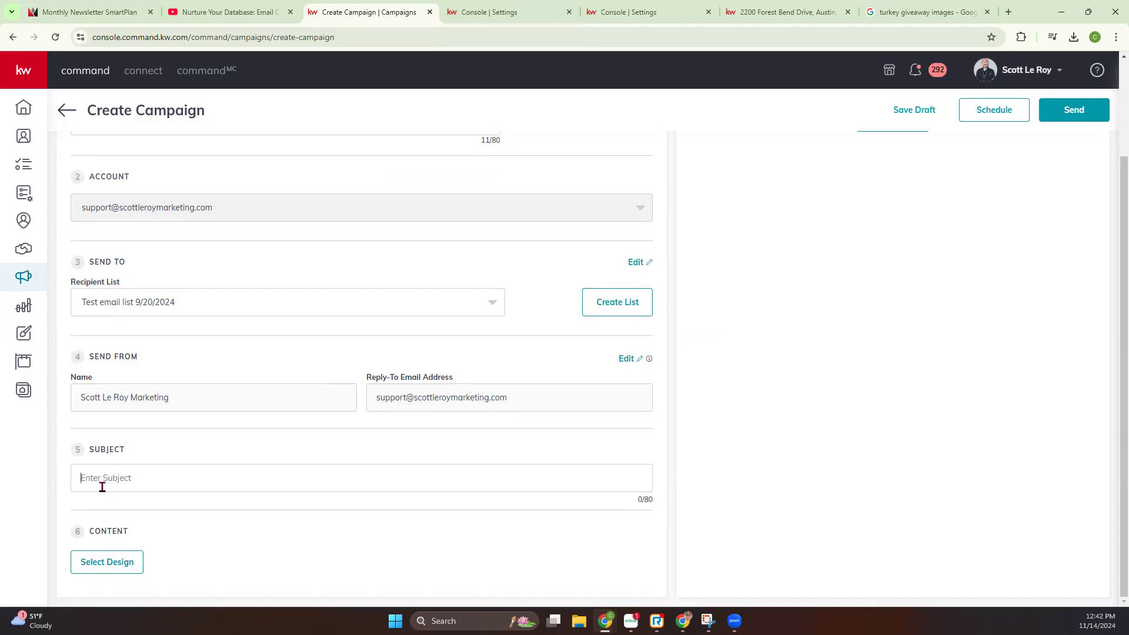
pyautogui.write('OF')
pyautogui.press('BackSpace')
pyautogui.press('BackSpace')
pyautogui.press('BackSpace')
pyautogui.click(189, 471)
# Select the Open House11/14 template as the campaign's design, check its layout, and save it into the campaign
pyautogui.click(98, 564)
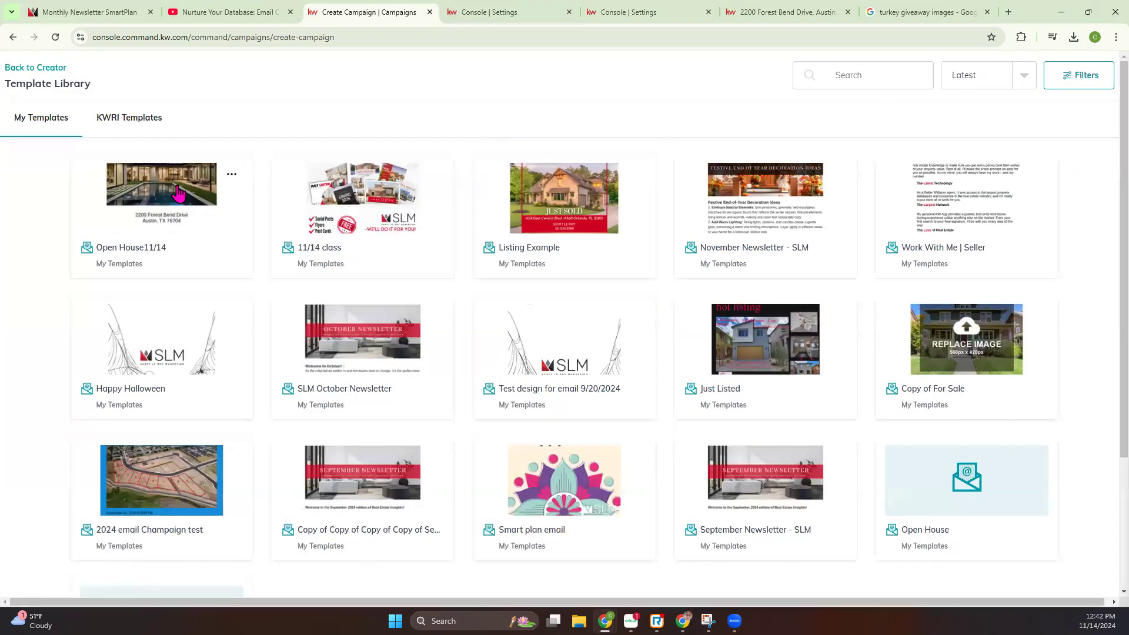
pyautogui.click(179, 193)
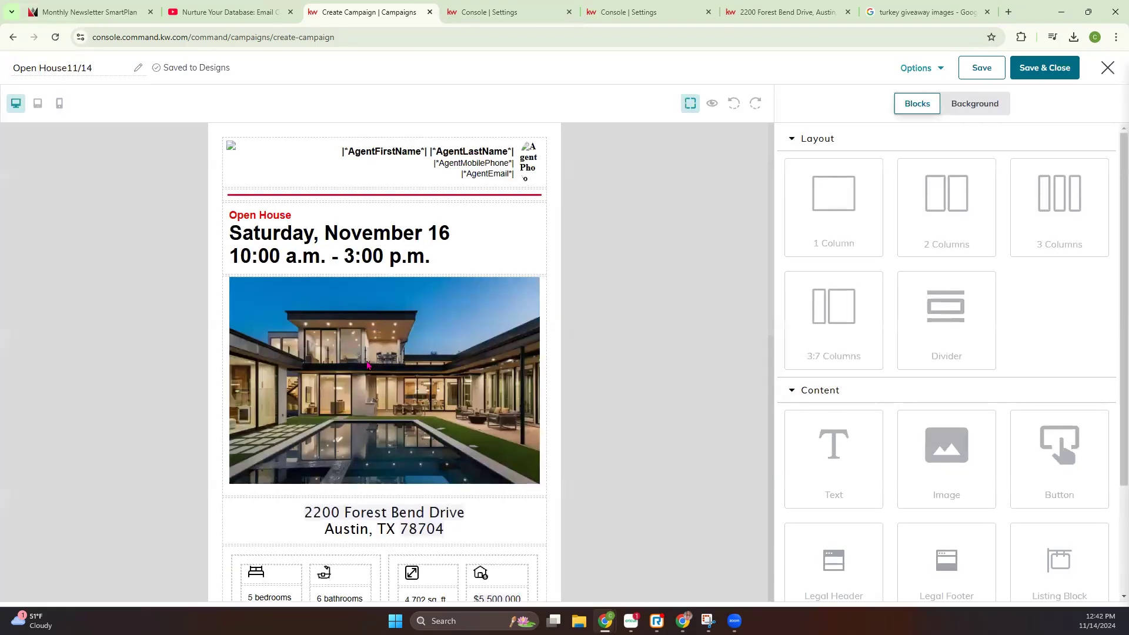
pyautogui.scroll(-7, 383, 376)
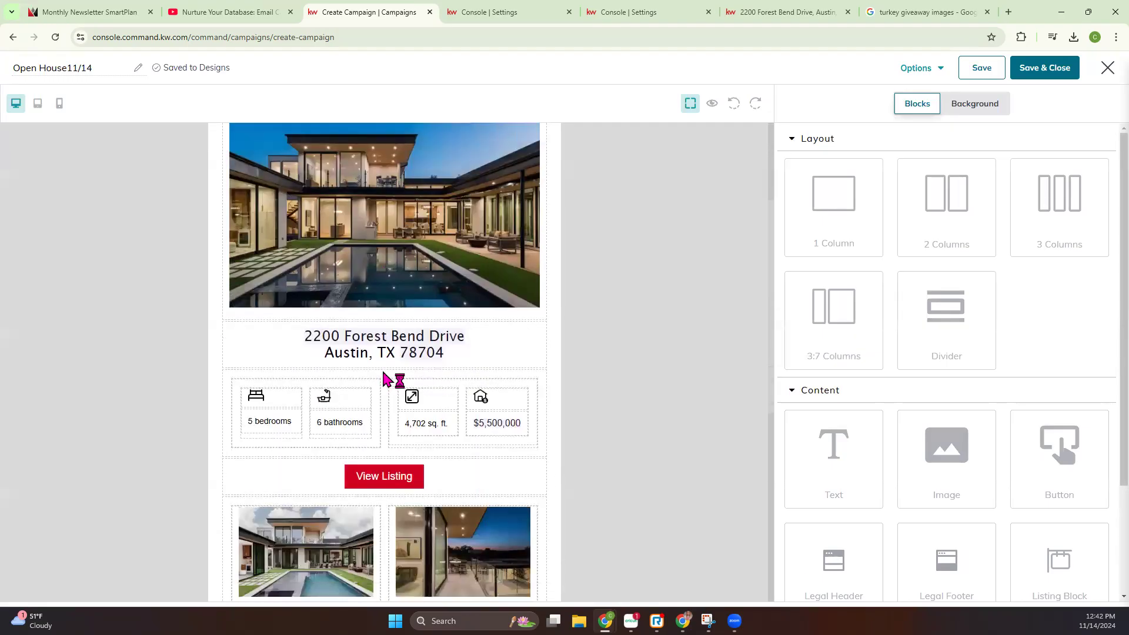
pyautogui.scroll(7, 385, 379)
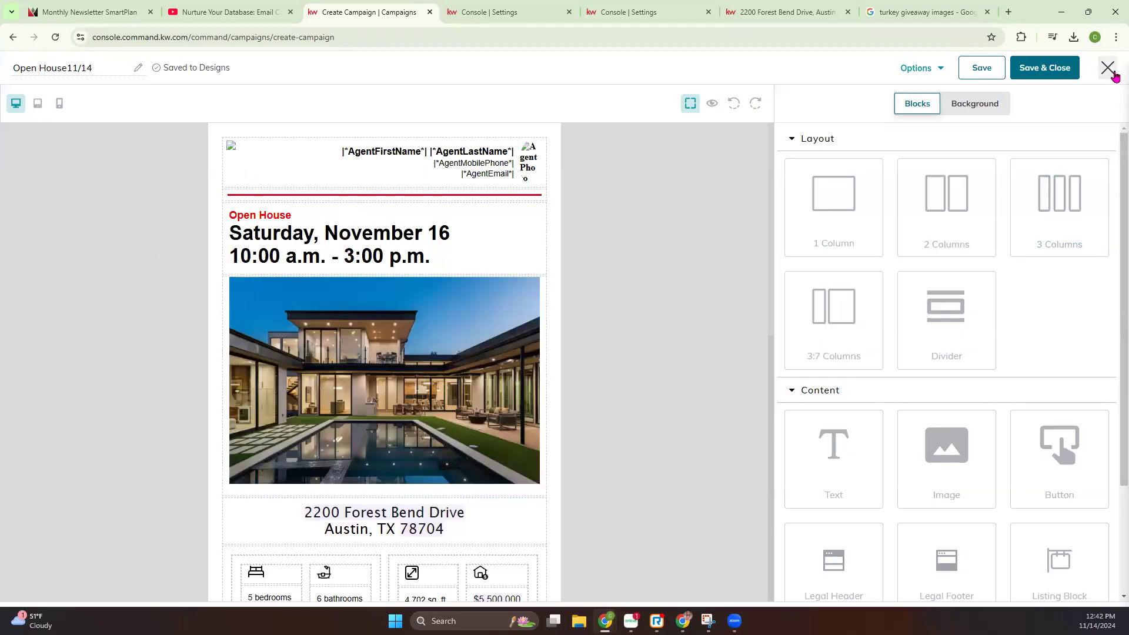
pyautogui.click(1046, 66)
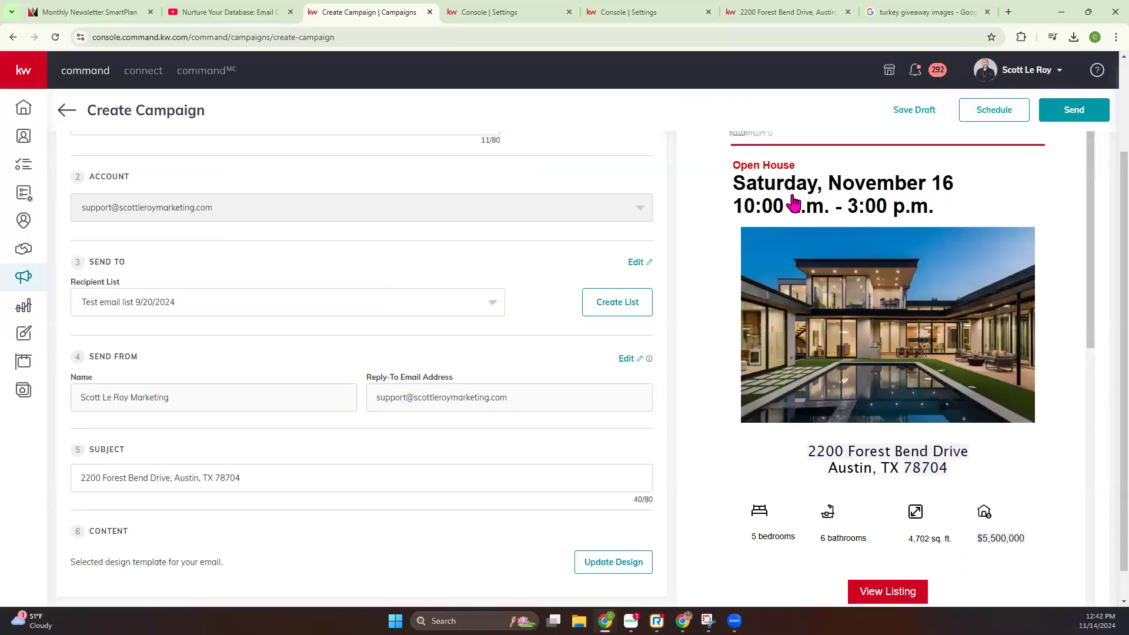
# Review the full email preview from header to legal footer alongside the campaign details, and view the preview's available actions
pyautogui.scroll(2, 725, 292)
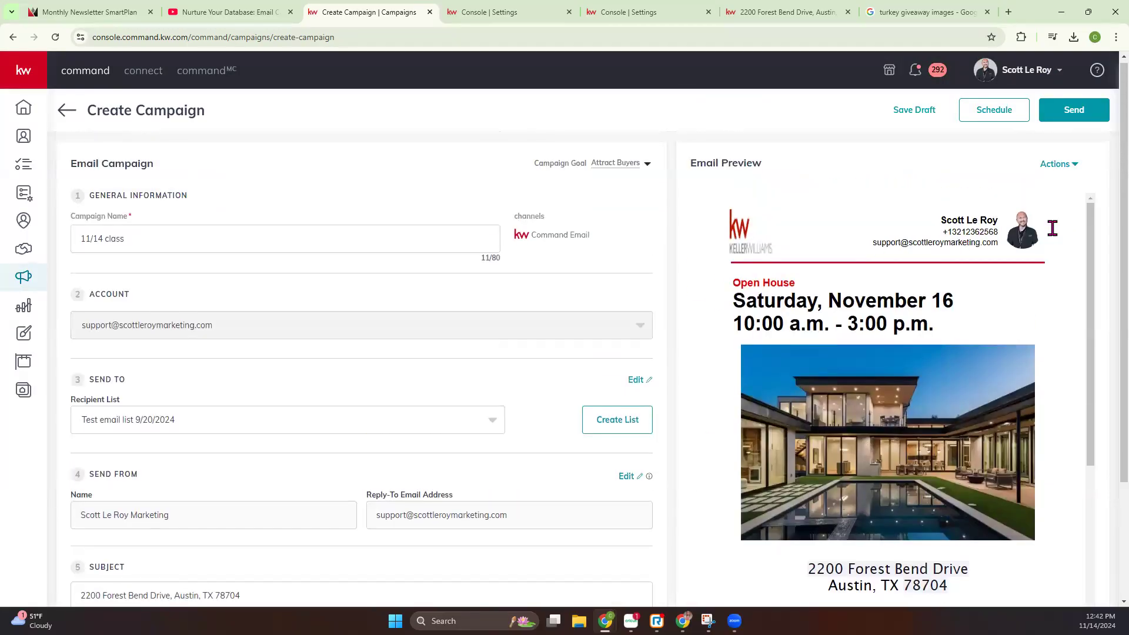
pyautogui.scroll(-4, 835, 391)
pyautogui.scroll(-5, 835, 388)
pyautogui.scroll(-3, 409, 422)
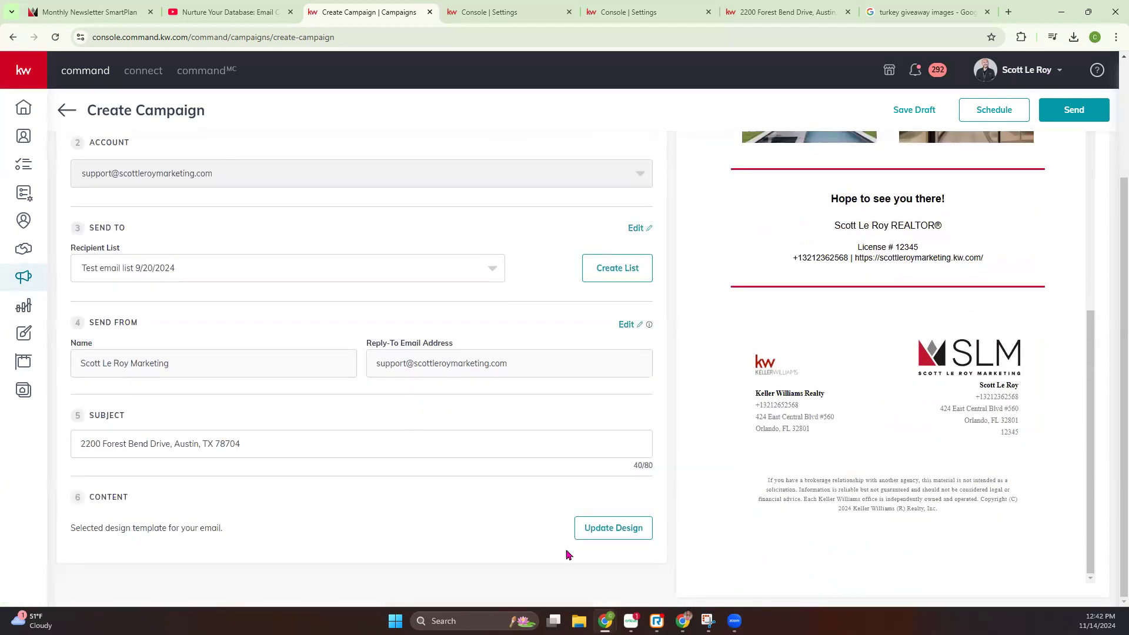
pyautogui.scroll(10, 706, 482)
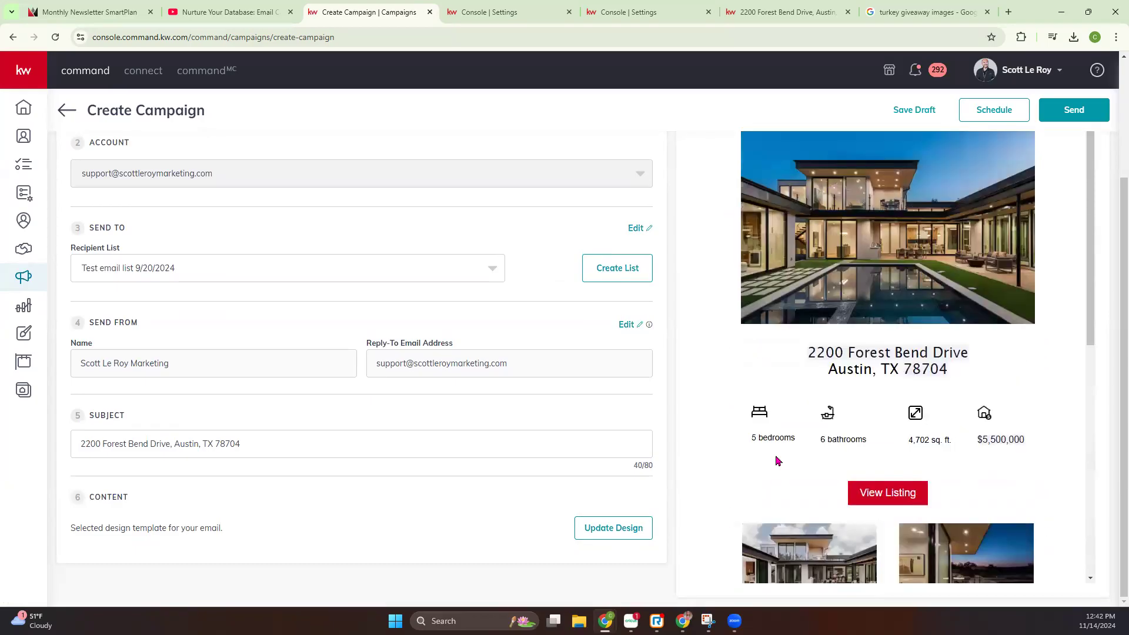
pyautogui.scroll(5, 788, 461)
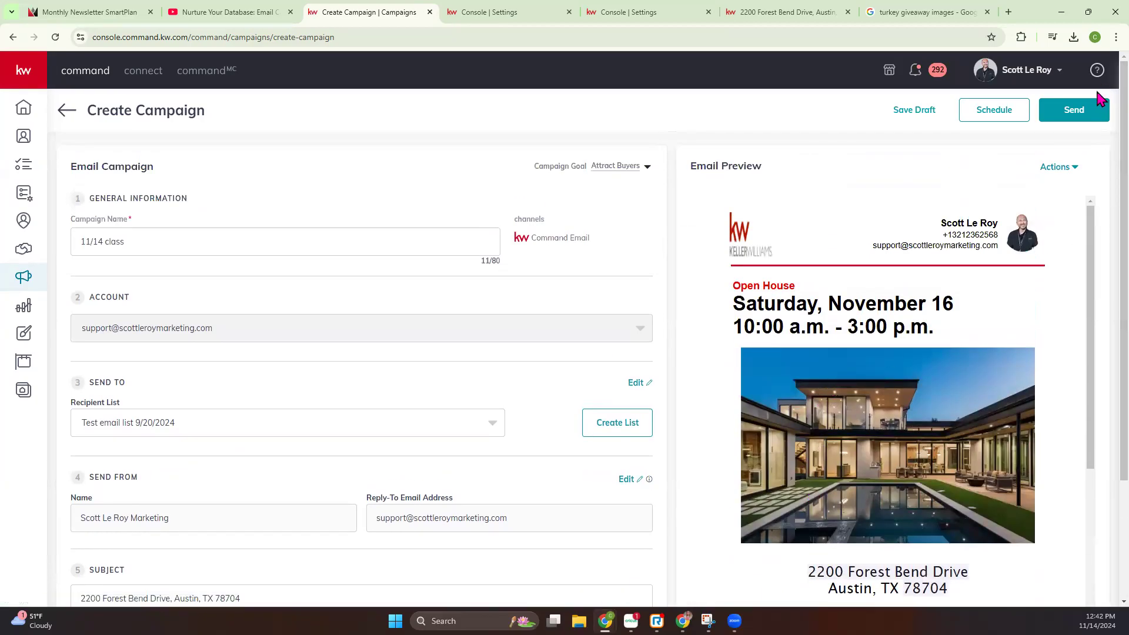
pyautogui.click(1065, 167)
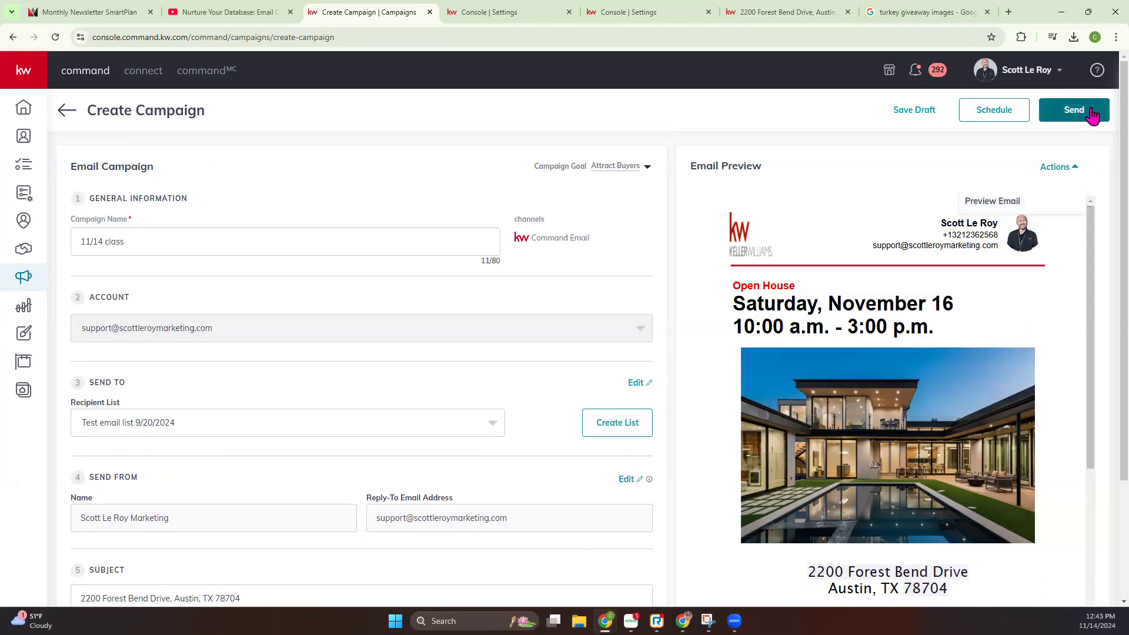
# Schedule the campaign for November 19, 2024 at 1:41 PM
pyautogui.click(980, 123)
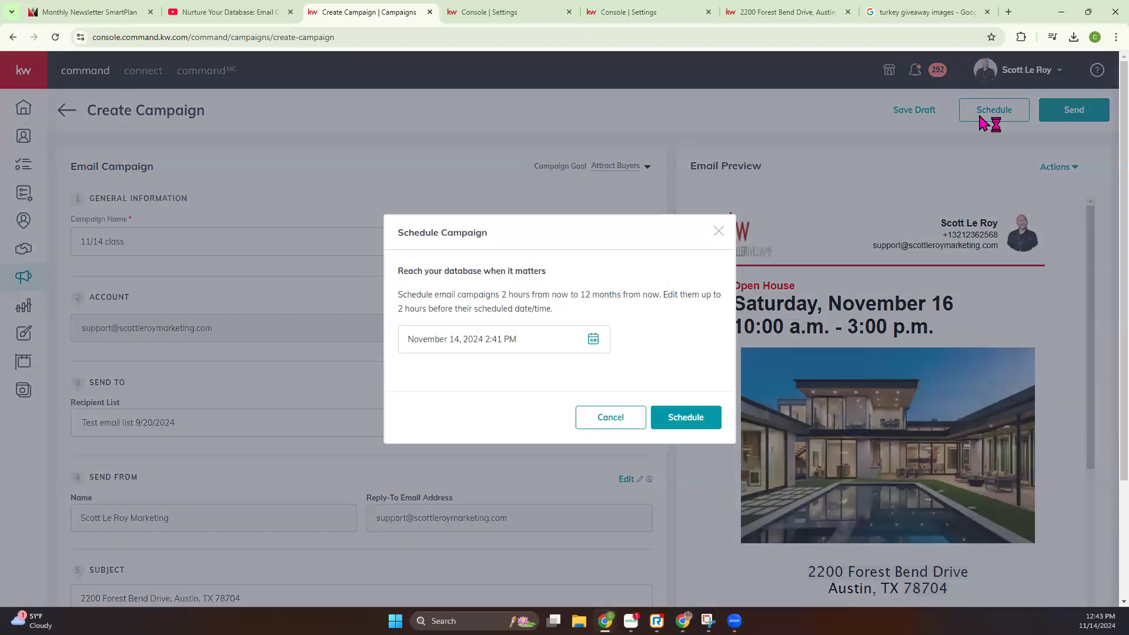
pyautogui.click(597, 343)
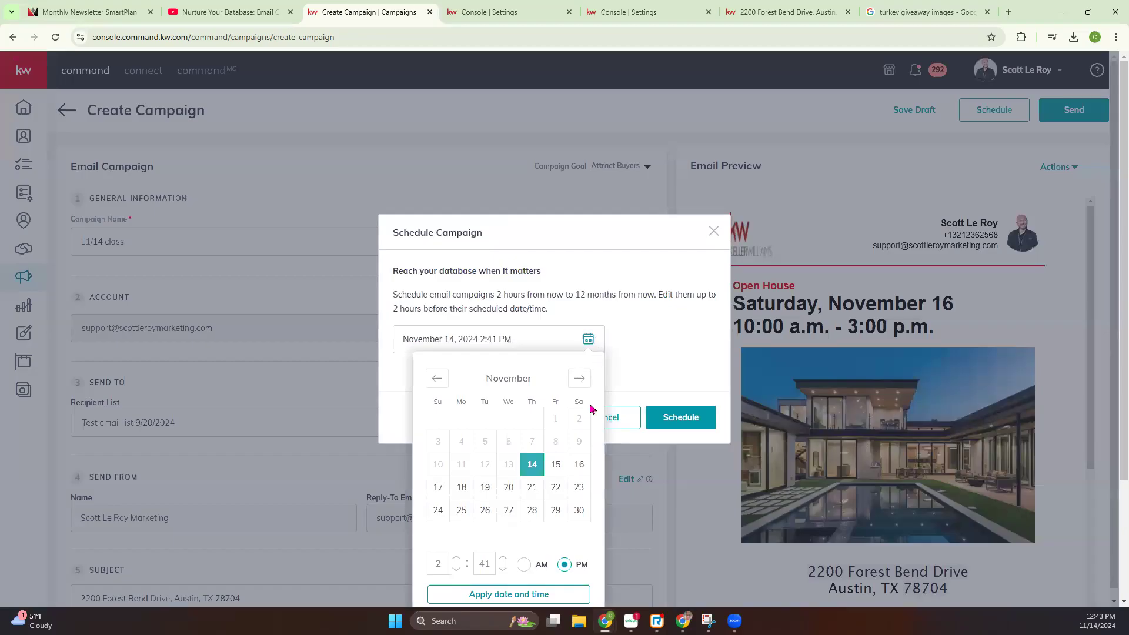
pyautogui.click(485, 479)
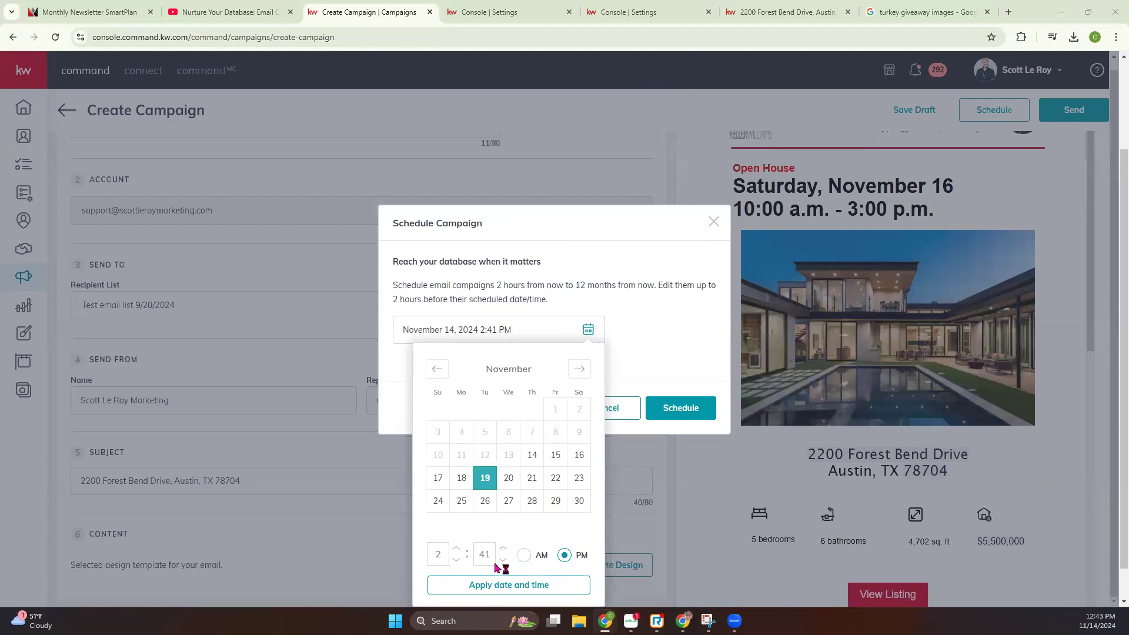
pyautogui.scroll(-1, 504, 549)
pyautogui.click(456, 549)
pyautogui.click(456, 561)
pyautogui.click(456, 561)
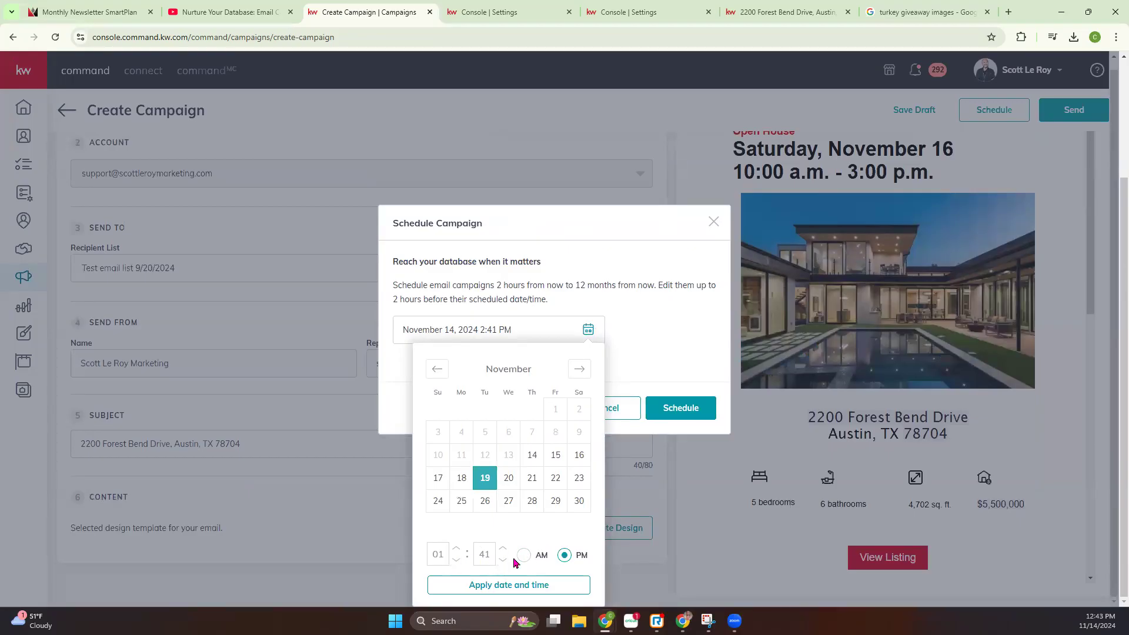
pyautogui.click(498, 584)
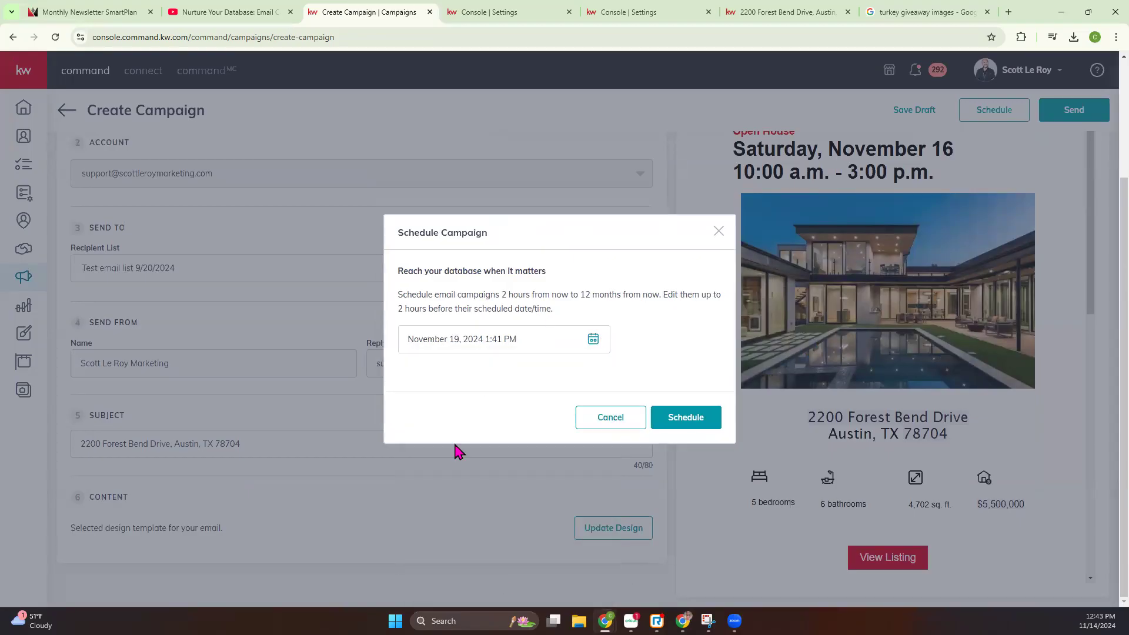
pyautogui.click(665, 424)
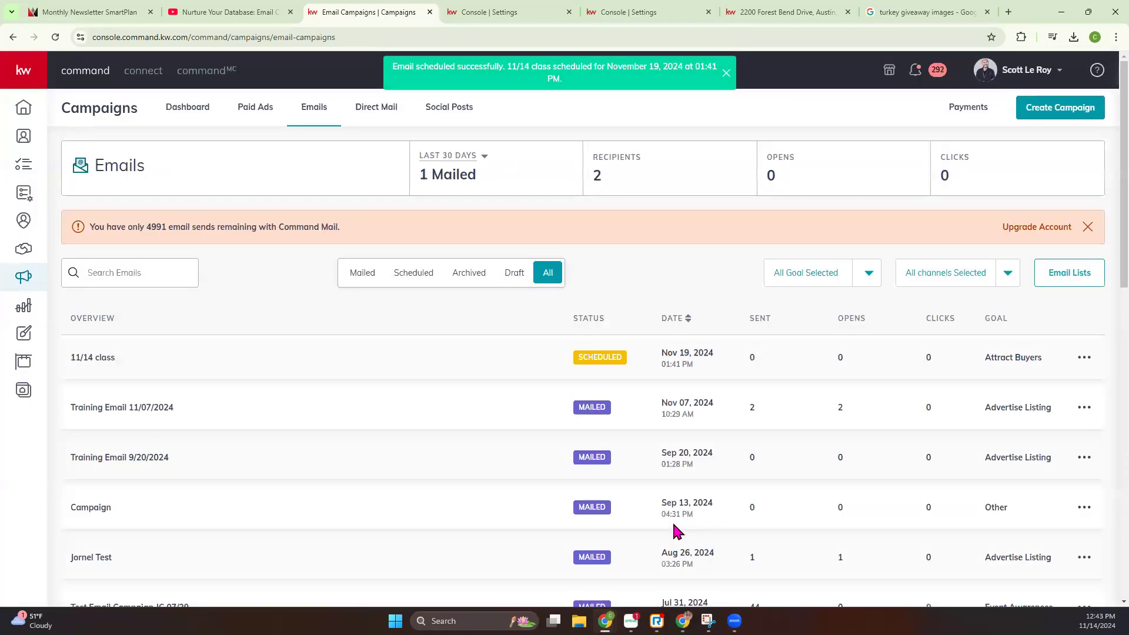
# Check the 11/14 class campaign's entry in the email list, including its status, date, sent, opens and clicks
pyautogui.moveTo(69, 359); pyautogui.dragTo(1081, 365)
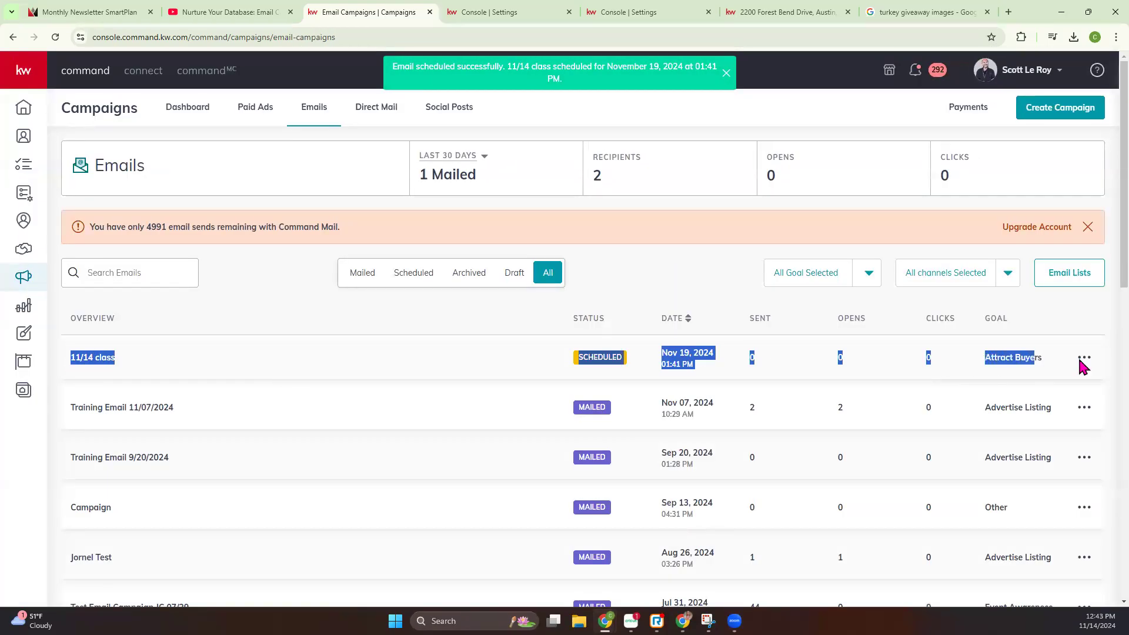
pyautogui.click(631, 279)
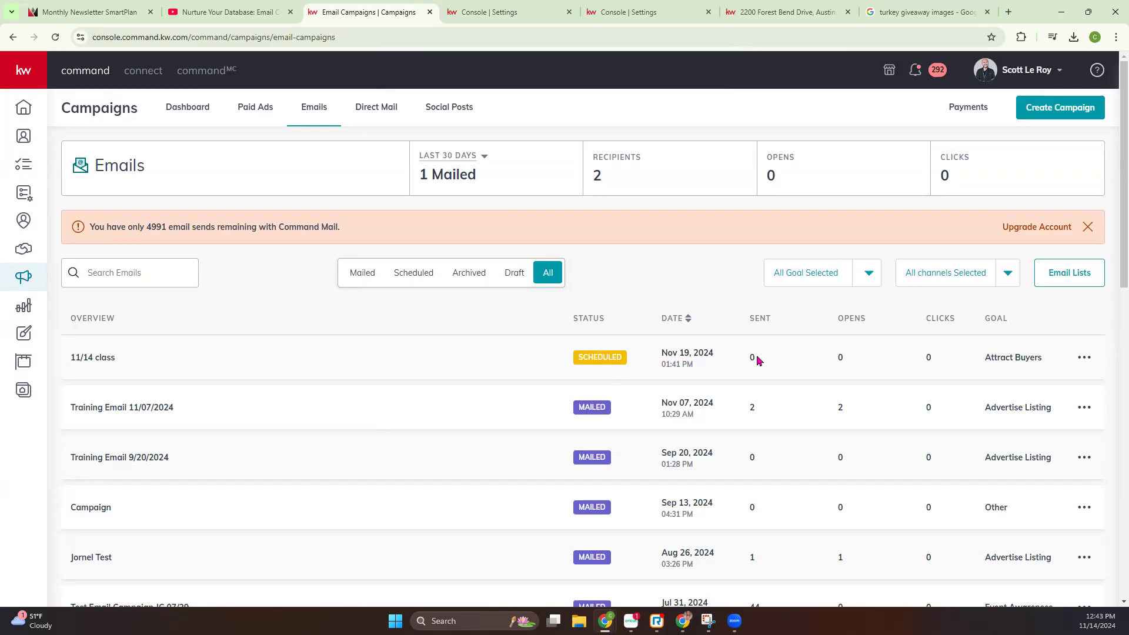
pyautogui.moveTo(774, 360); pyautogui.dragTo(943, 358)
pyautogui.click(654, 287)
# Cancel the scheduled 11/14 class campaign and check its status
pyautogui.click(1083, 358)
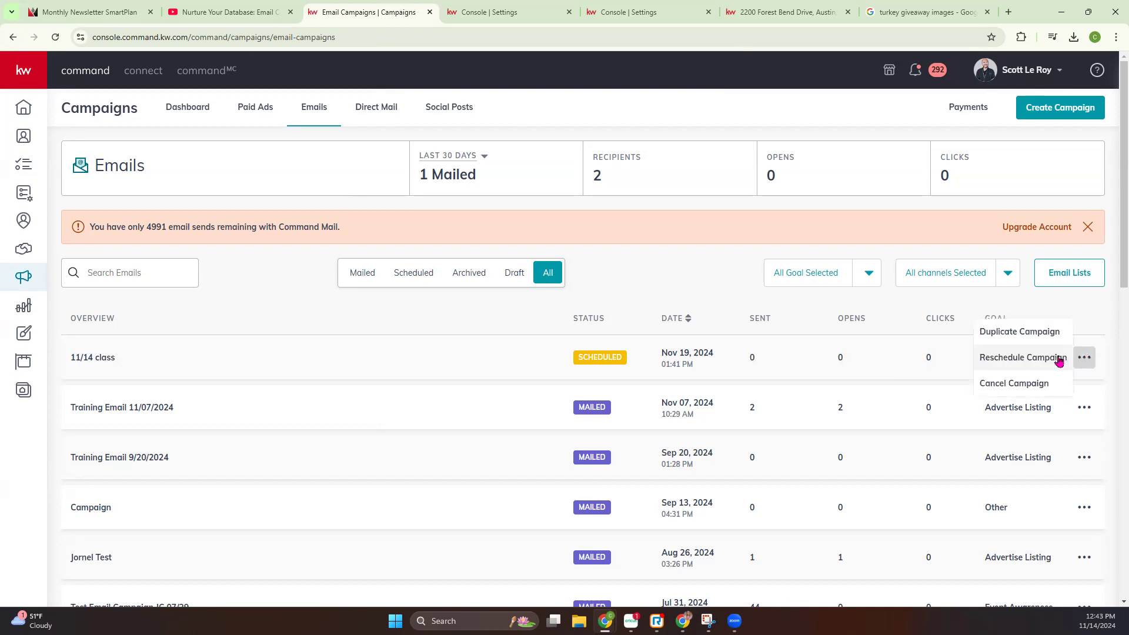
pyautogui.click(1025, 384)
pyautogui.click(518, 382)
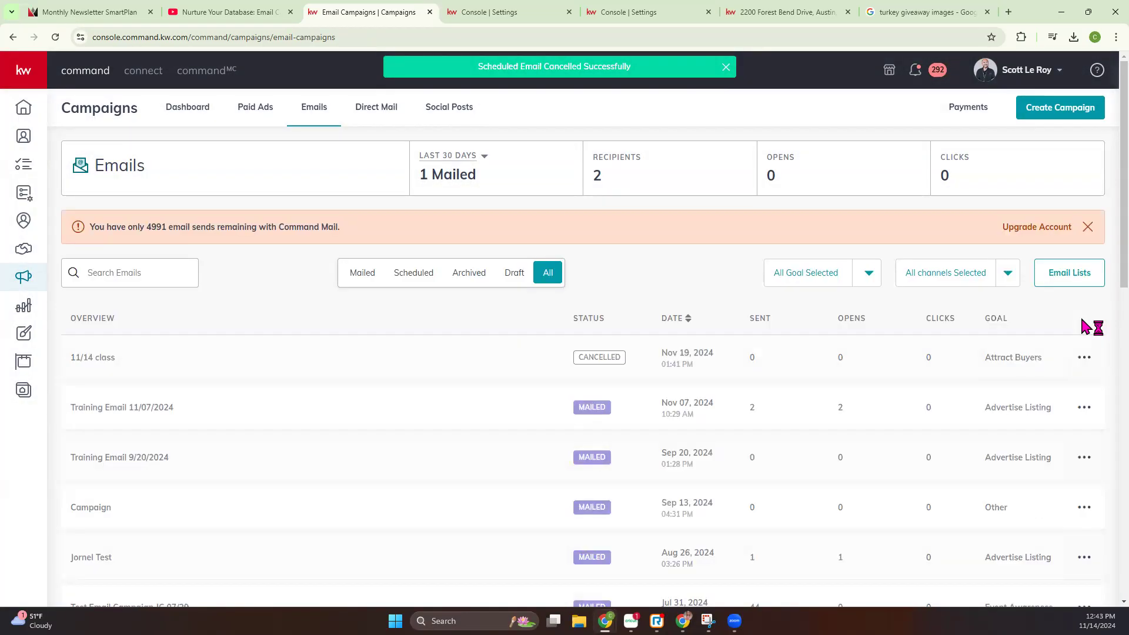
pyautogui.moveTo(573, 358); pyautogui.dragTo(642, 362)
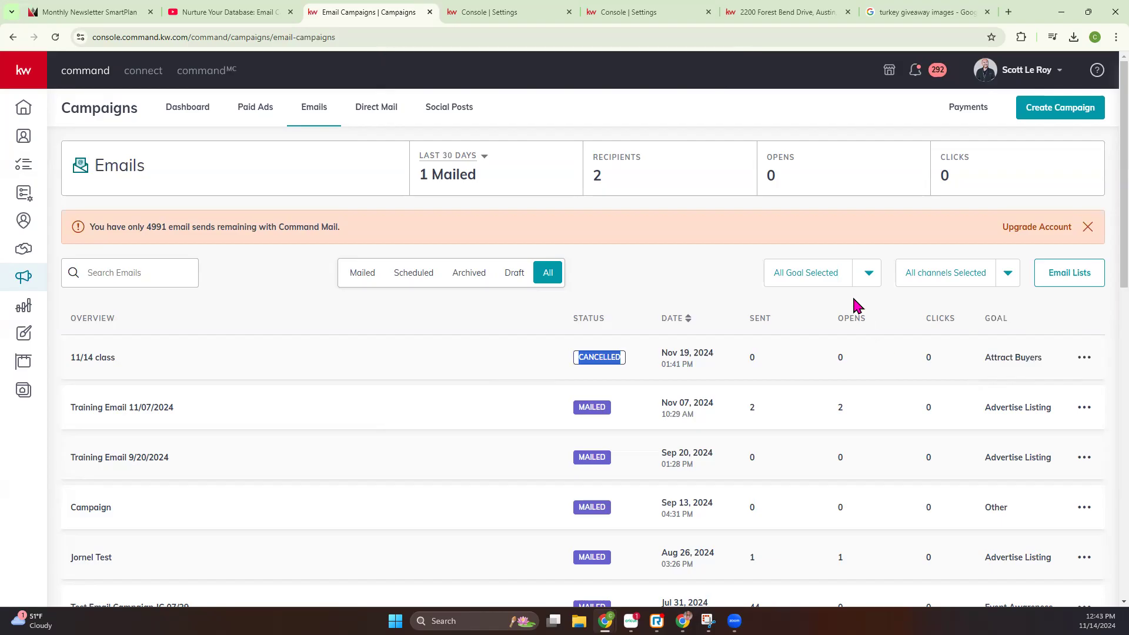
# Archive the cancelled 11/14 class campaign and look over the remaining email campaigns
pyautogui.click(1084, 357)
pyautogui.click(1044, 371)
pyautogui.click(523, 369)
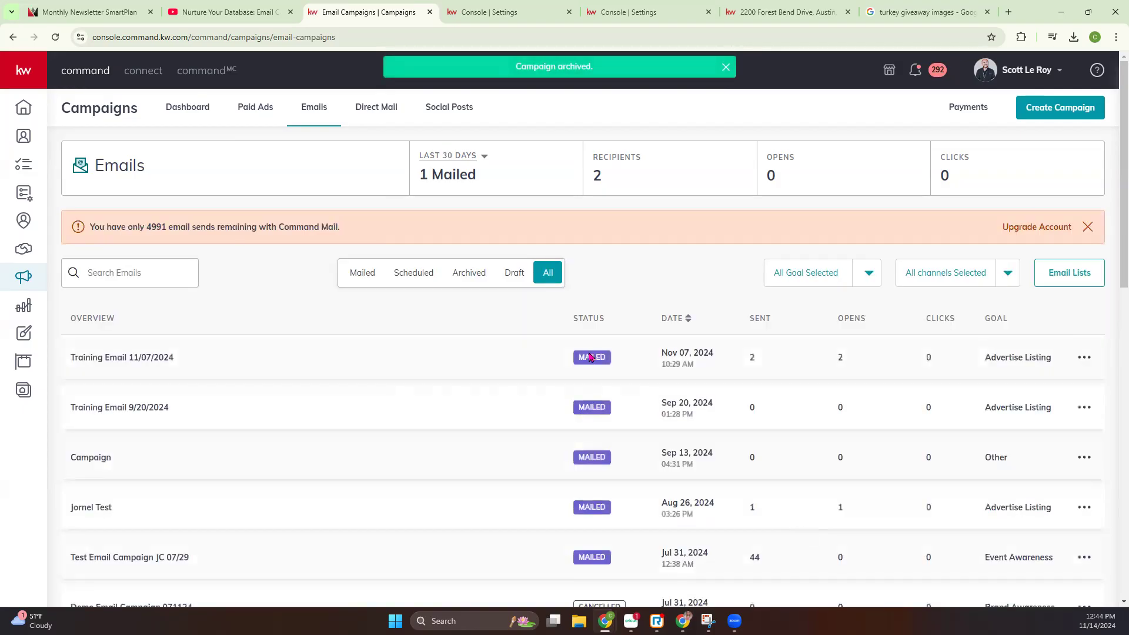
pyautogui.scroll(-12, 588, 356)
pyautogui.scroll(15, 589, 359)
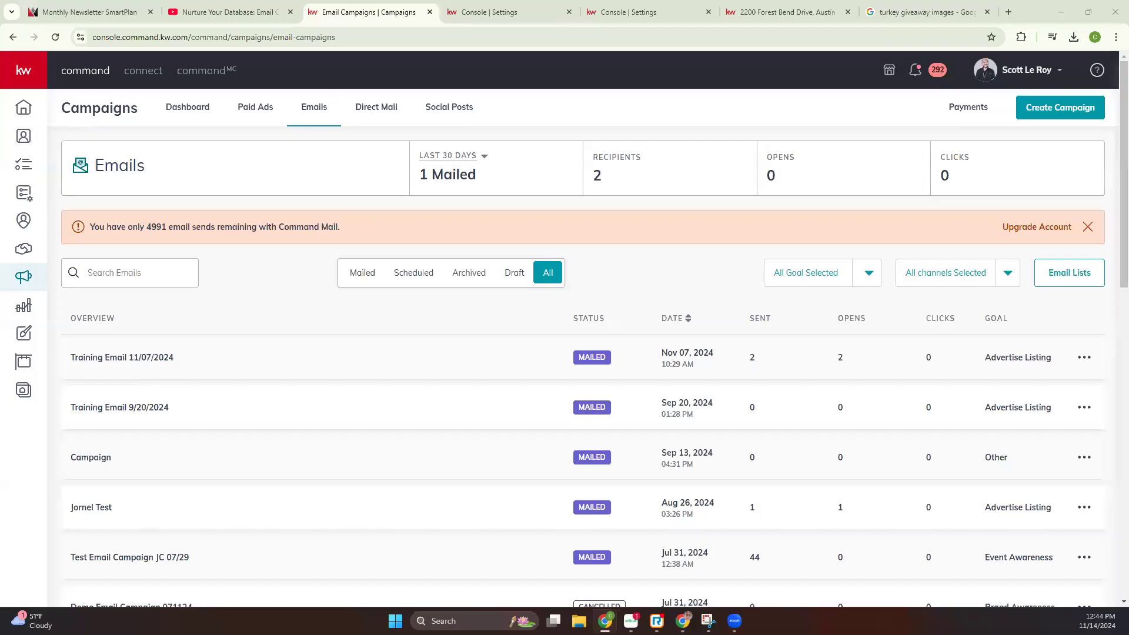
# Switch to YouTube and open the Scott Le Roy Marketing channel's full list of videos
pyautogui.click(215, 12)
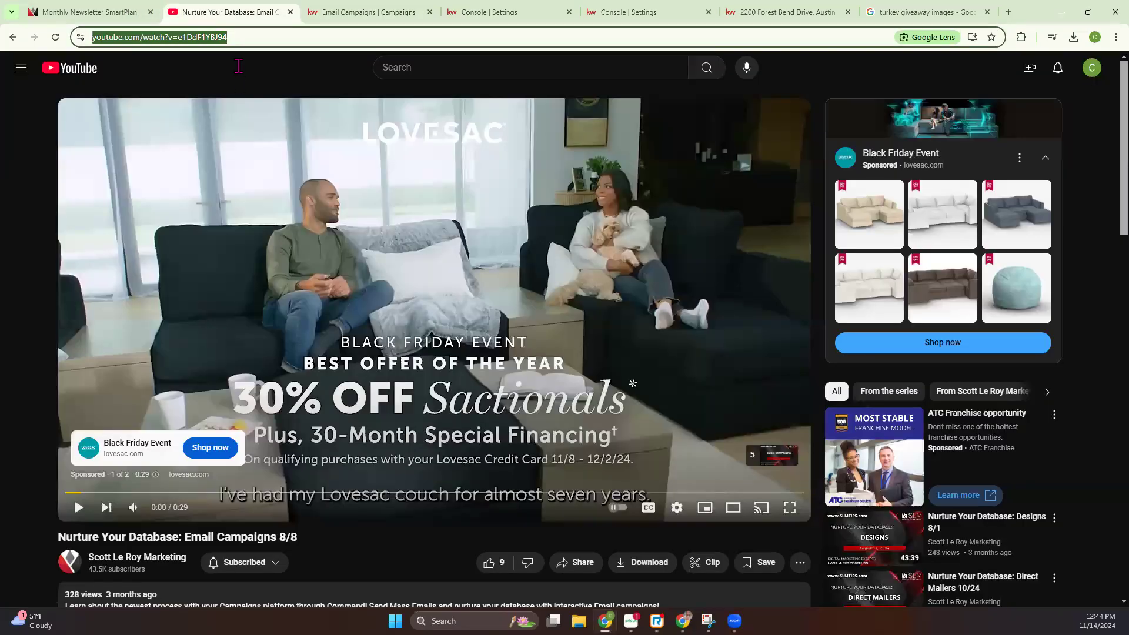
pyautogui.click(12, 38)
pyautogui.click(12, 38)
pyautogui.click(273, 230)
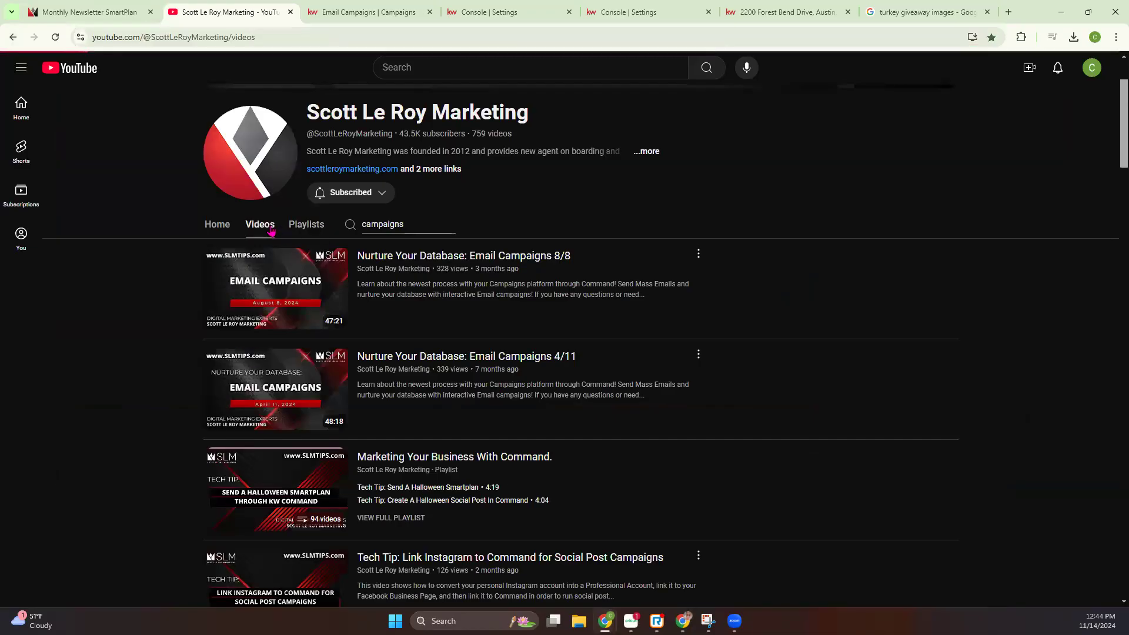
pyautogui.click(257, 37)
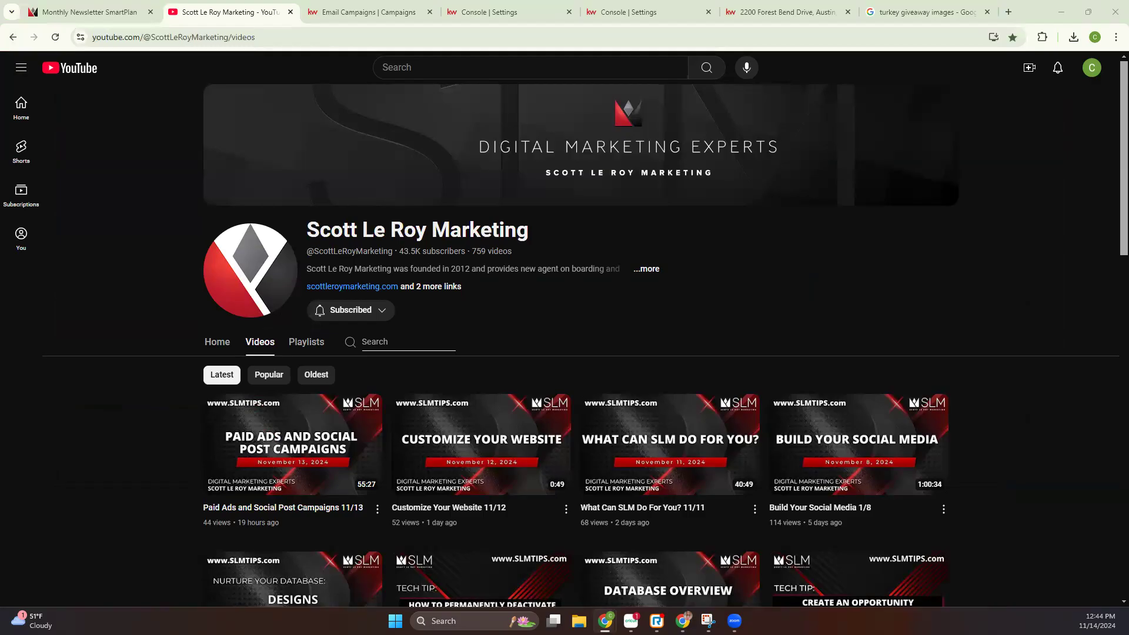
# Return to the Email Campaigns list in KW Command after a brief look at the Monthly Newsletter SmartPlan page
pyautogui.click(368, 11)
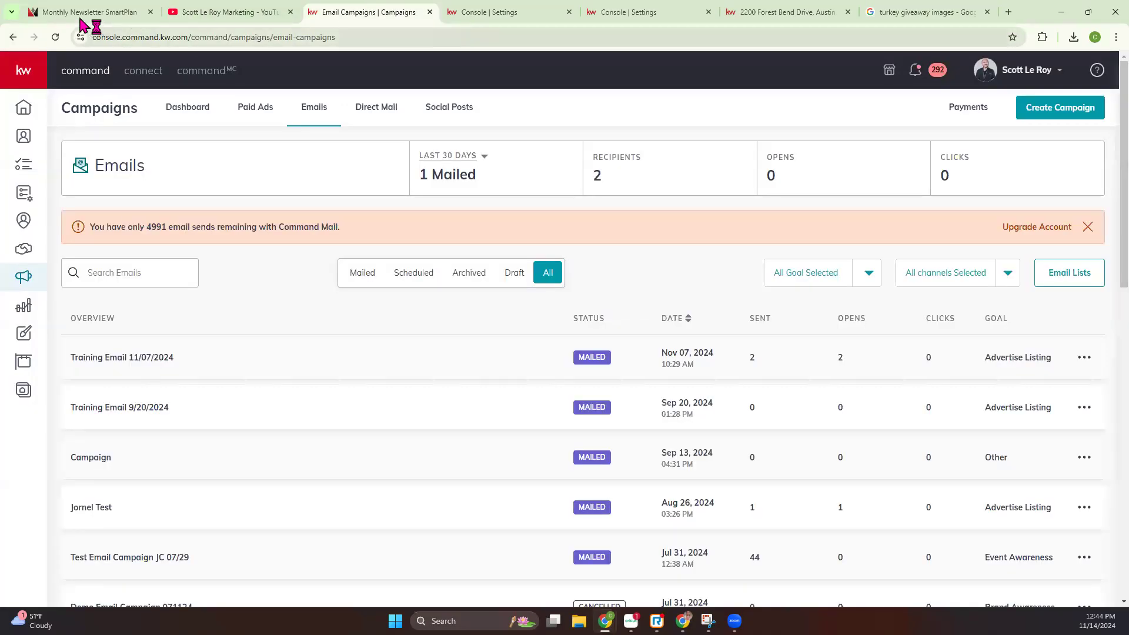
pyautogui.click(82, 17)
pyautogui.click(371, 12)
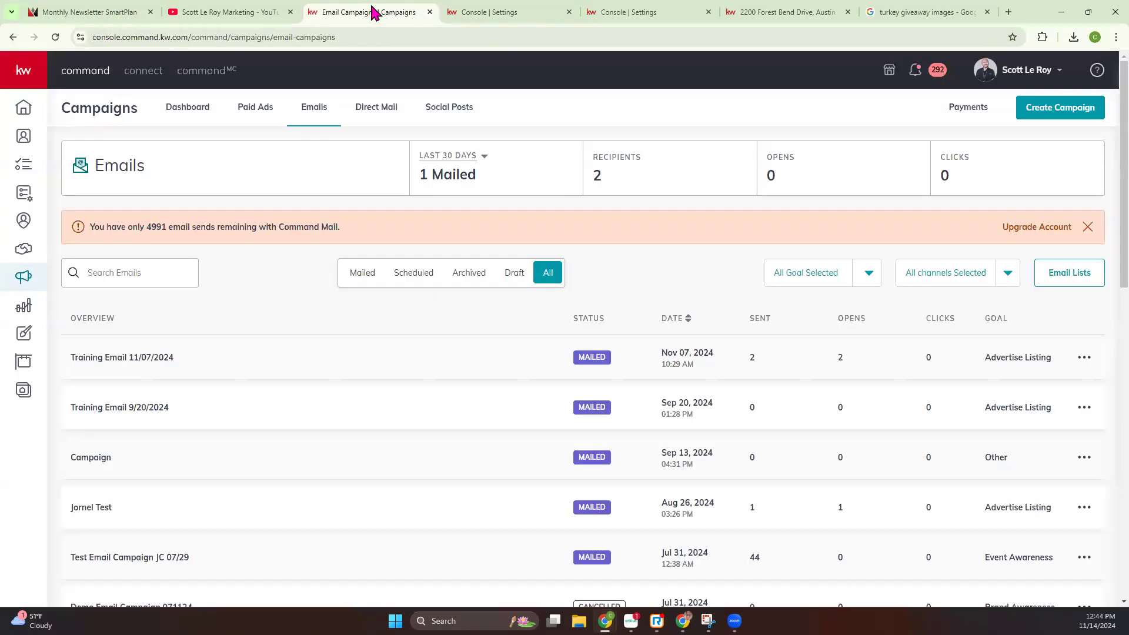